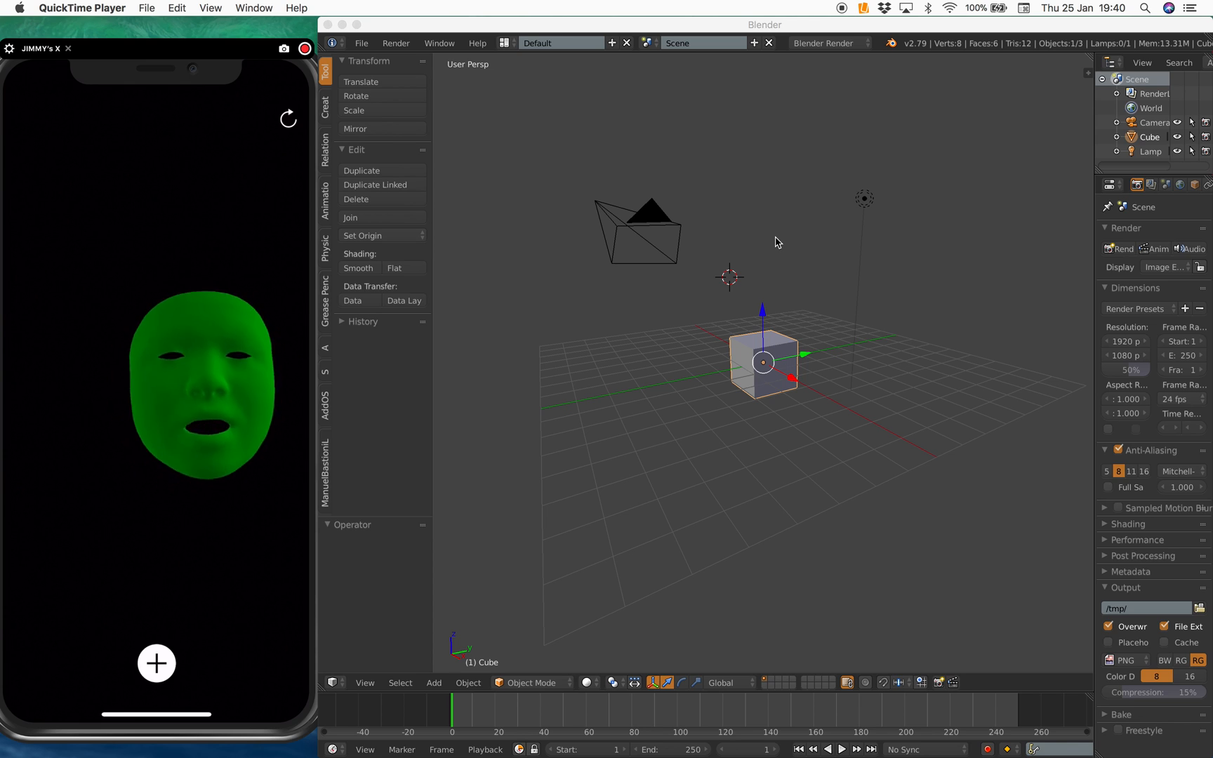
- Delete the default cube, camera and lamp so the startup scene is empty
{"action": "left_click", "coordinate": [793, 269]}
{"action": "middle_click_drag", "start_coordinate": [793, 268], "coordinate": [789, 273]}
{"action": "key", "text": "a"}
{"action": "key", "text": "x"}
{"action": "key", "text": "Return"}
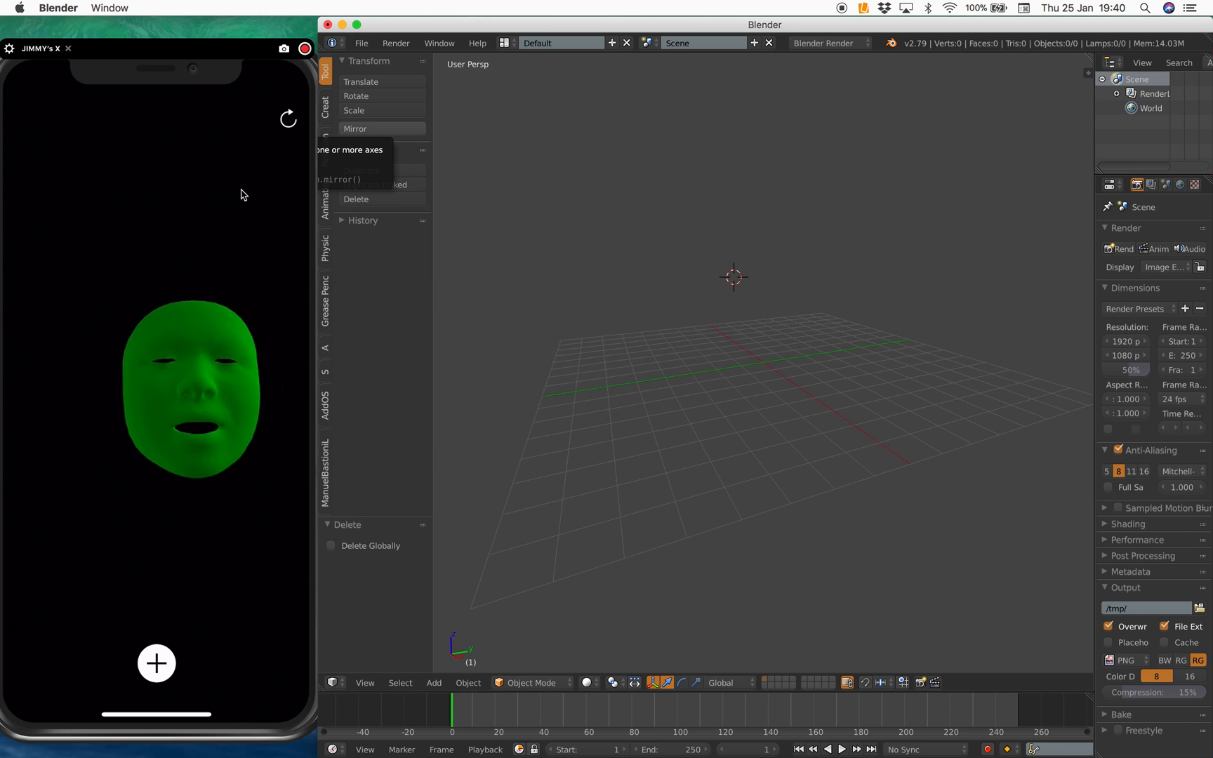
{"action": "mouse_move", "coordinate": [705, 353]}
{"action": "middle_mouse_down"}
{"action": "mouse_move", "coordinate": [759, 330]}
{"action": "mouse_move", "coordinate": [744, 351]}
{"action": "mouse_move", "coordinate": [768, 350]}
{"action": "middle_mouse_up"}
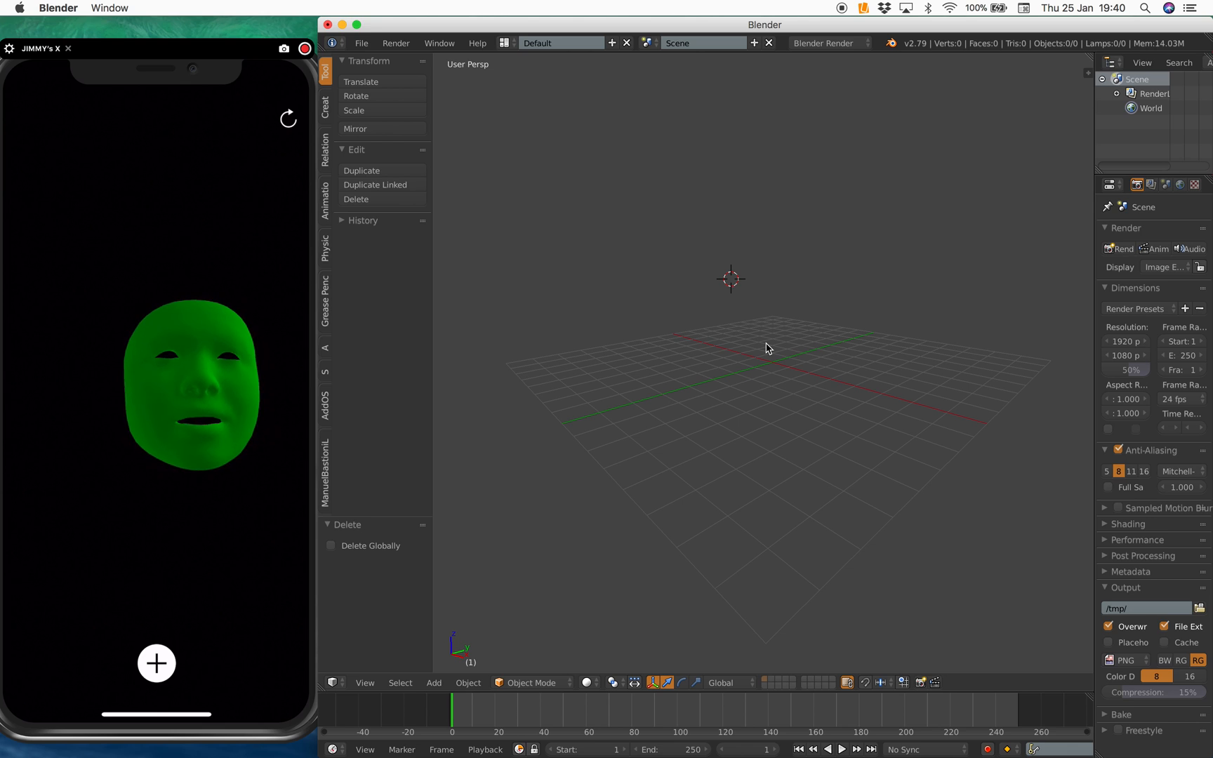
{"action": "middle_click_drag", "start_coordinate": [756, 349], "coordinate": [677, 352]}
- Narrow the Blender window beside the phone mirror and widen the Properties area
{"action": "left_click", "coordinate": [244, 50]}
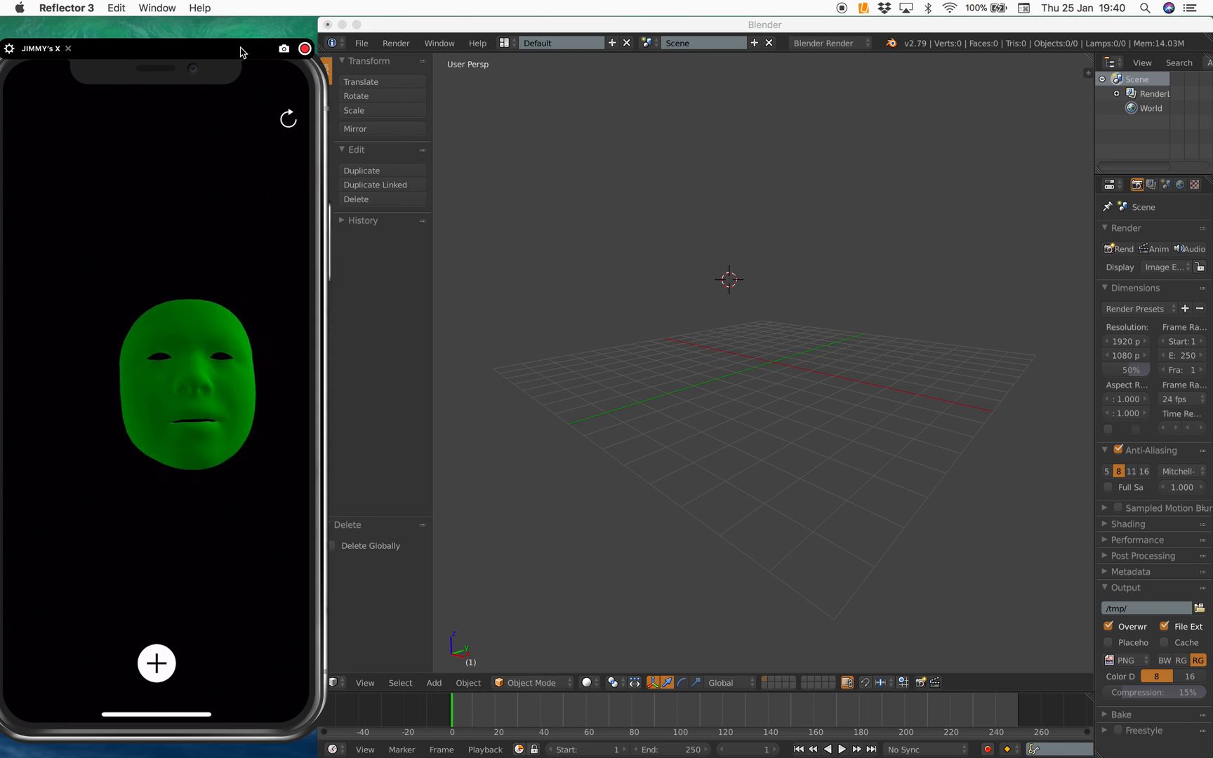
{"action": "left_click", "coordinate": [338, 45]}
{"action": "left_click_drag", "start_coordinate": [319, 21], "coordinate": [332, 23]}
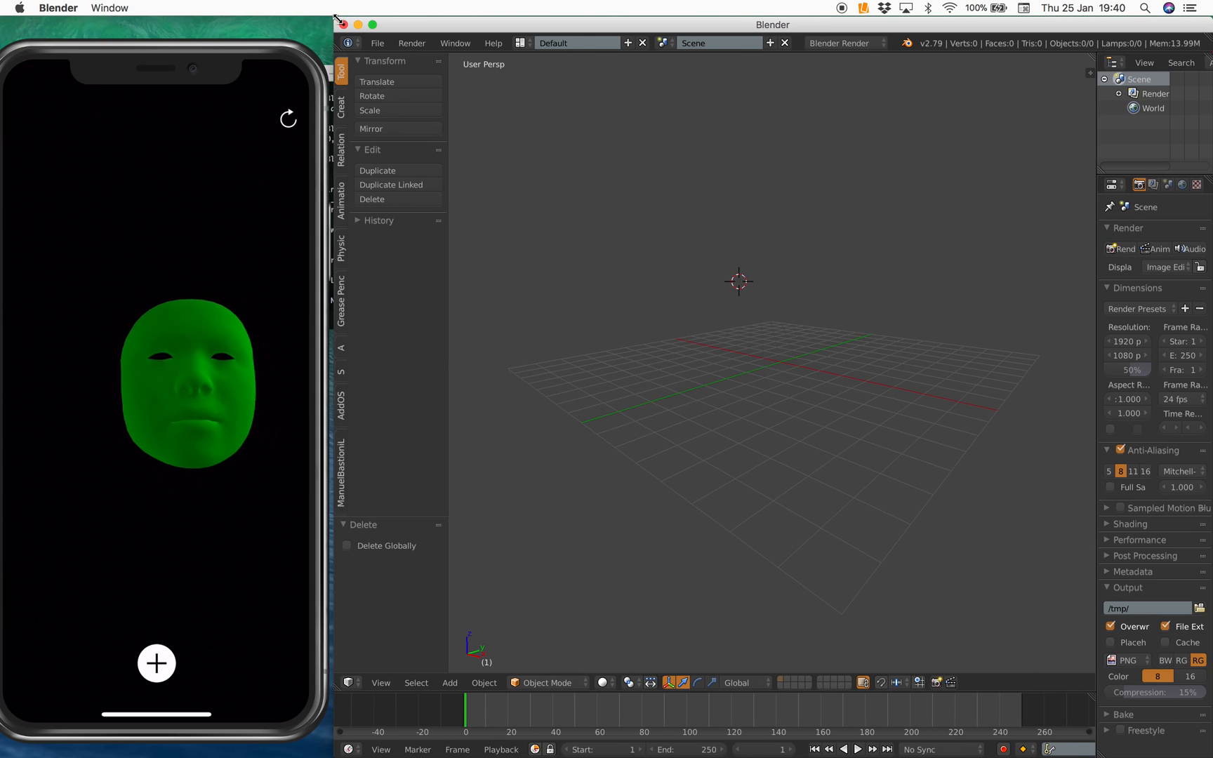
{"action": "left_click", "coordinate": [696, 297]}
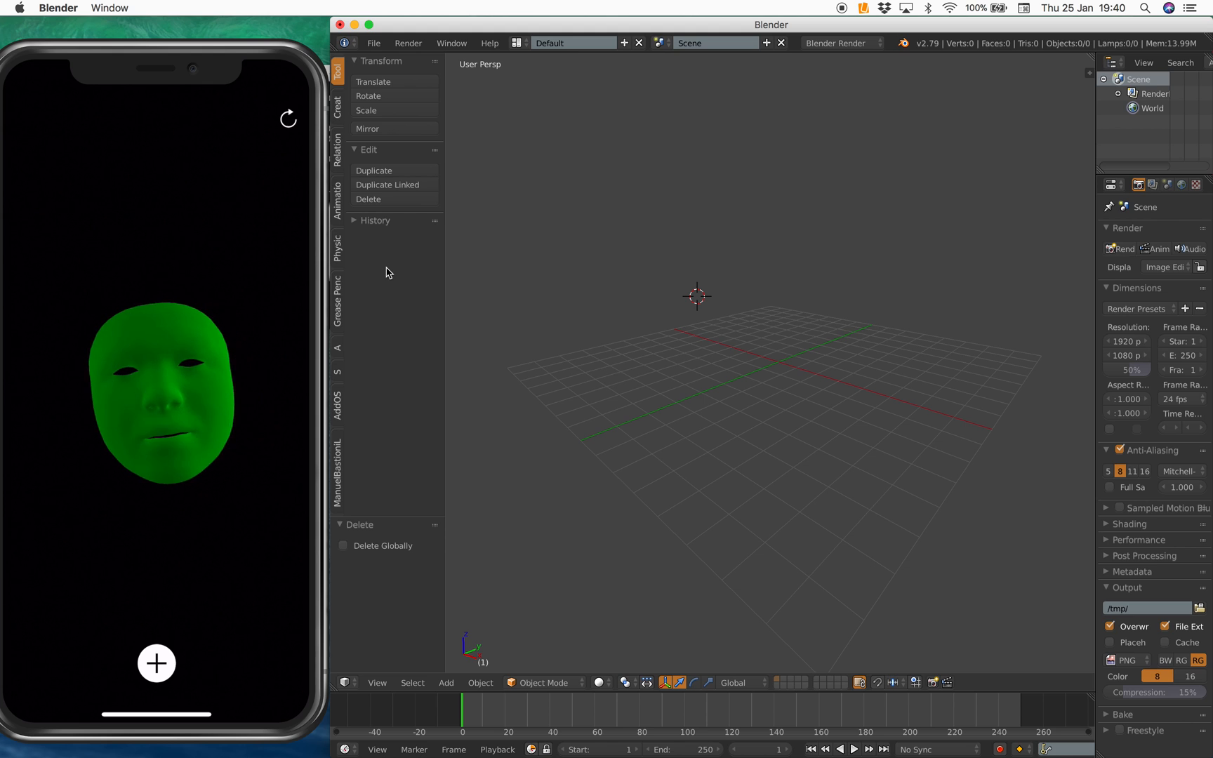
{"action": "mouse_move", "coordinate": [726, 336]}
{"action": "middle_mouse_down"}
{"action": "mouse_move", "coordinate": [707, 342]}
{"action": "mouse_move", "coordinate": [736, 350]}
{"action": "mouse_move", "coordinate": [721, 341]}
{"action": "middle_mouse_up"}
{"action": "left_click_drag", "start_coordinate": [1096, 196], "coordinate": [1050, 197]}
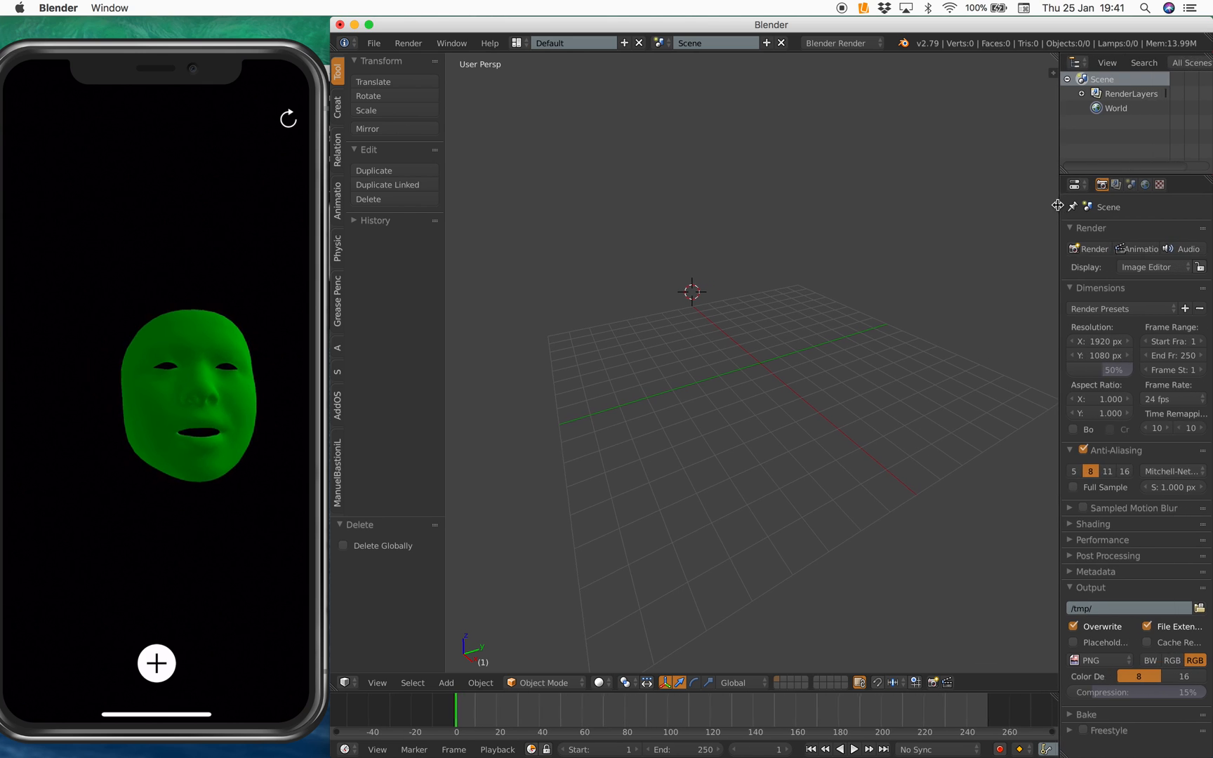
{"action": "middle_click_drag", "start_coordinate": [834, 287], "coordinate": [822, 288]}
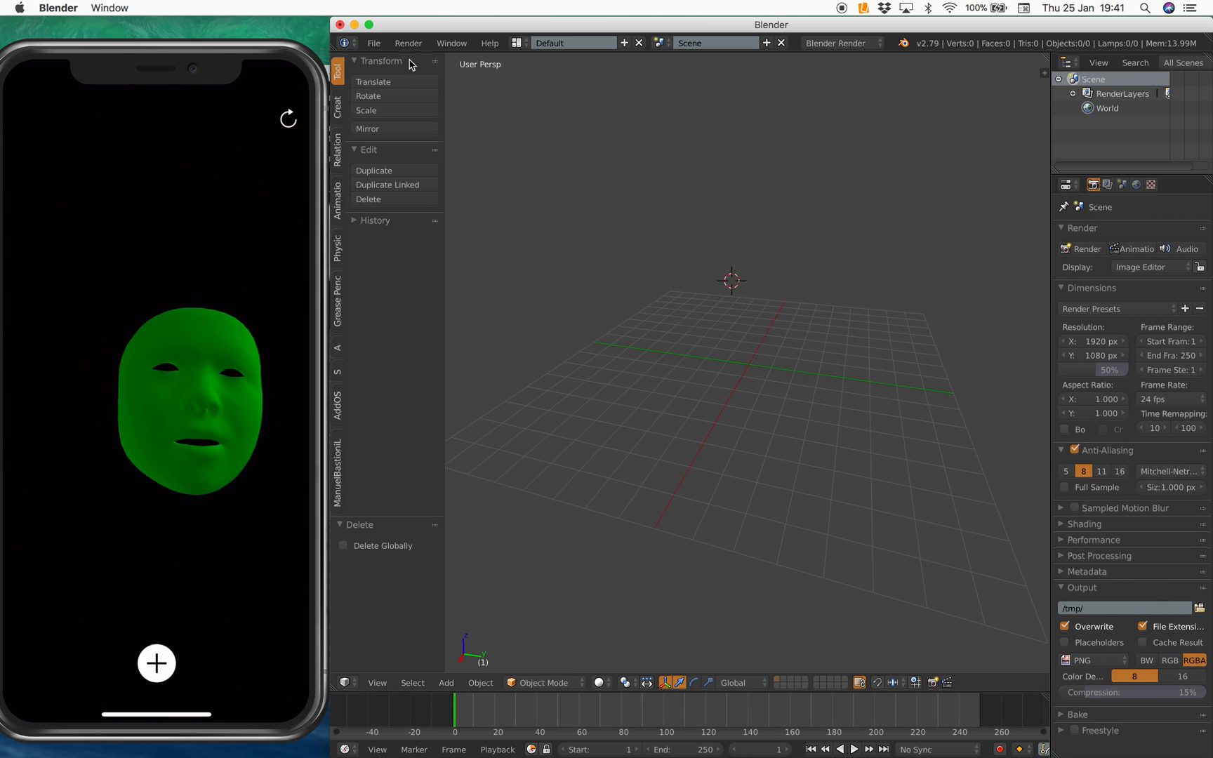
- Bring up the Open file browser at the Documents folder
{"action": "left_click", "coordinate": [373, 43]}
{"action": "mouse_move", "coordinate": [413, 89]}
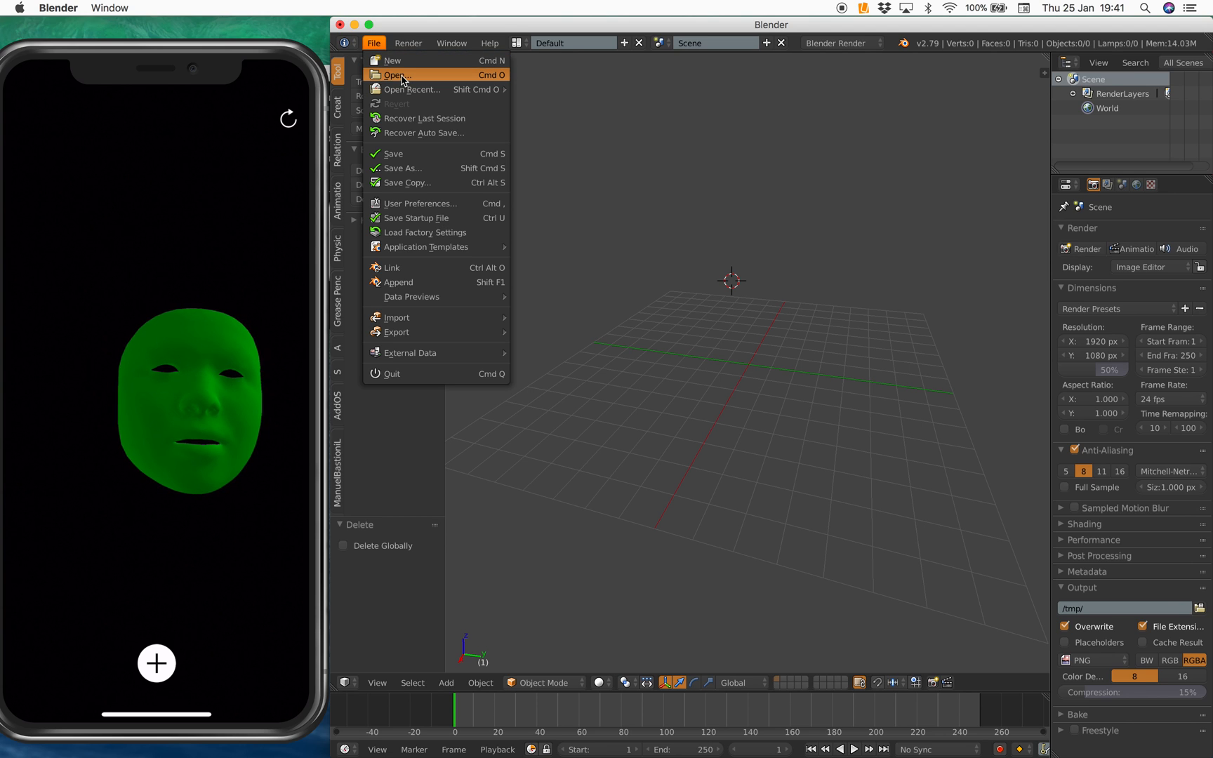
{"action": "left_click", "coordinate": [398, 74]}
{"action": "scroll", "coordinate": [428, 276], "scroll_direction": "down", "scroll_amount": 3}
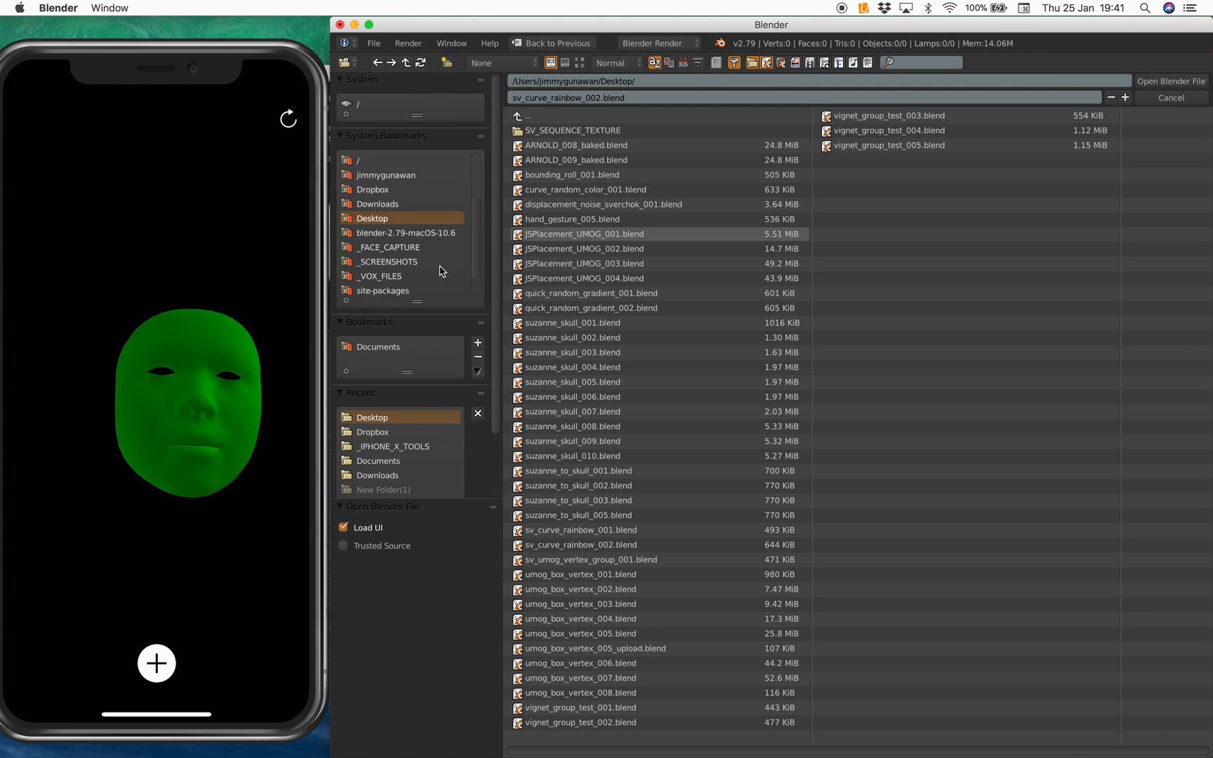
{"action": "scroll", "coordinate": [446, 266], "scroll_direction": "down", "scroll_amount": 3}
{"action": "left_click", "coordinate": [379, 290]}
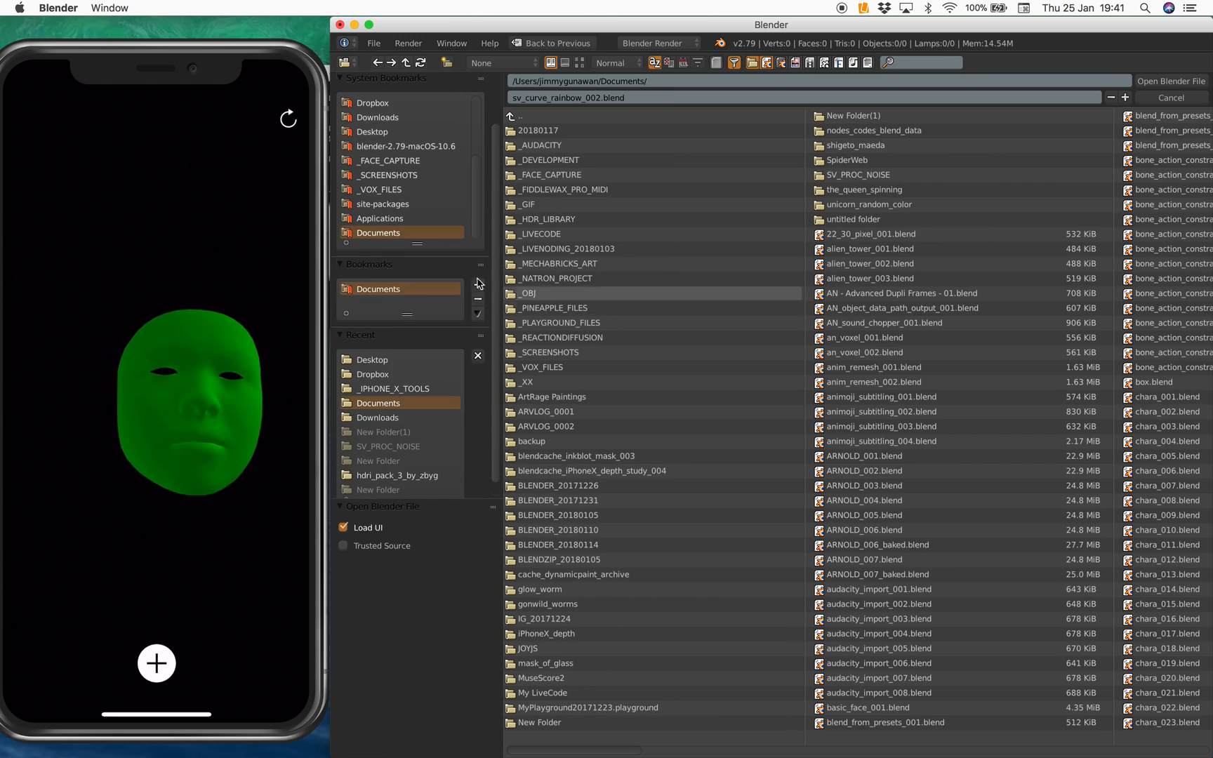
{"action": "mouse_move", "coordinate": [678, 748]}
{"action": "left_mouse_down"}
{"action": "mouse_move", "coordinate": [775, 749]}
{"action": "mouse_move", "coordinate": [631, 746]}
{"action": "mouse_move", "coordinate": [803, 729]}
{"action": "left_mouse_up"}
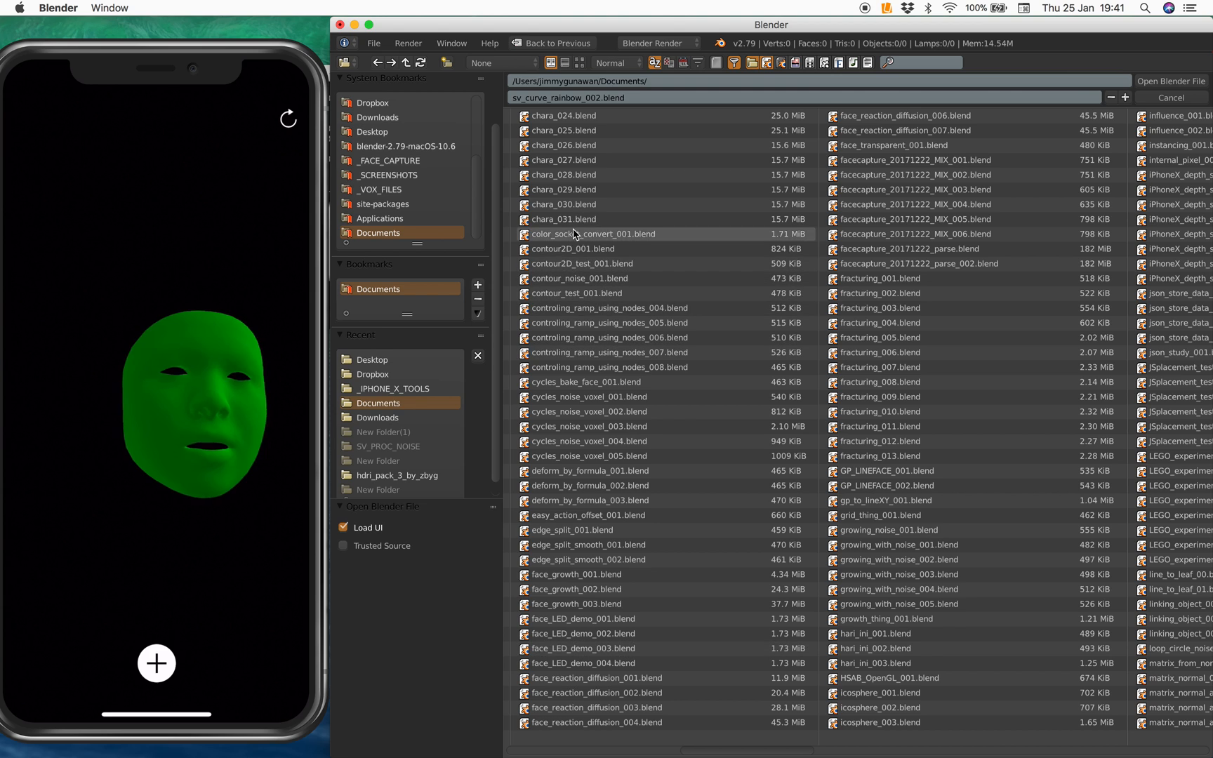
- Load chara_031.blend and merge the script area into the 3D view
{"action": "left_click", "coordinate": [564, 220]}
{"action": "left_click", "coordinate": [1172, 82]}
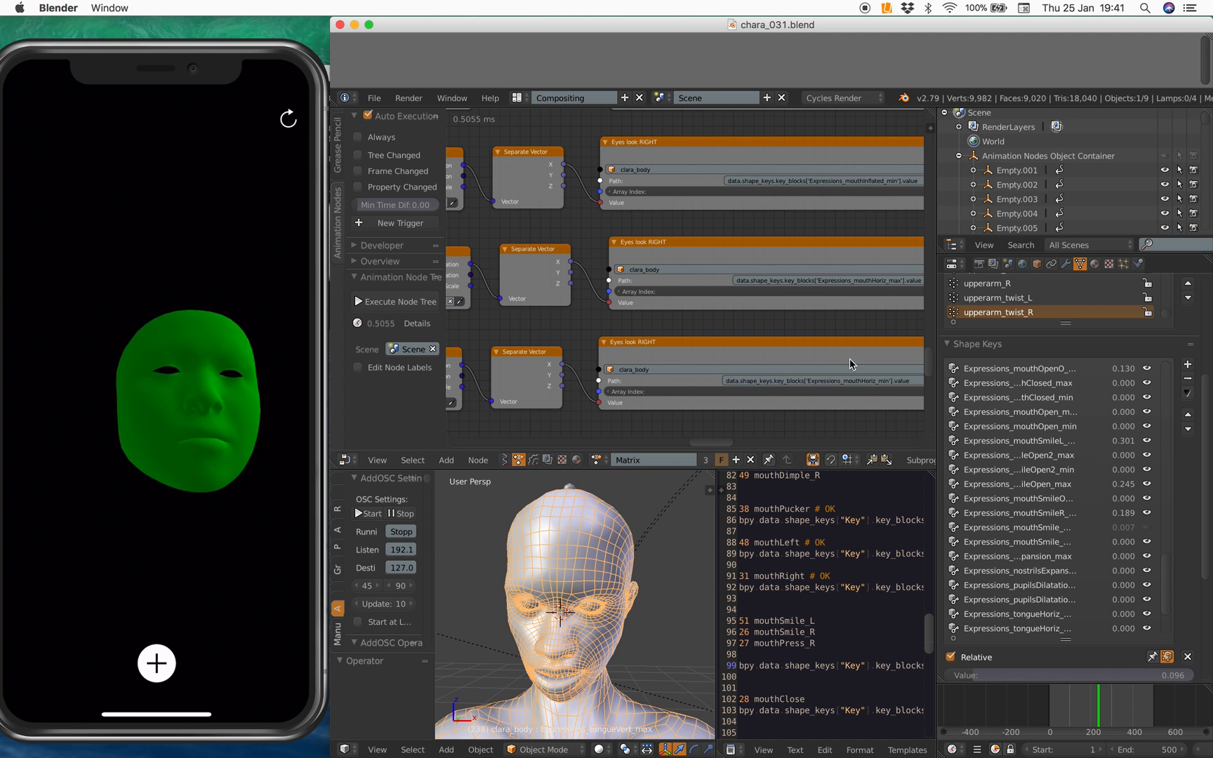
{"action": "scroll", "coordinate": [676, 524], "scroll_direction": "up", "scroll_amount": 2}
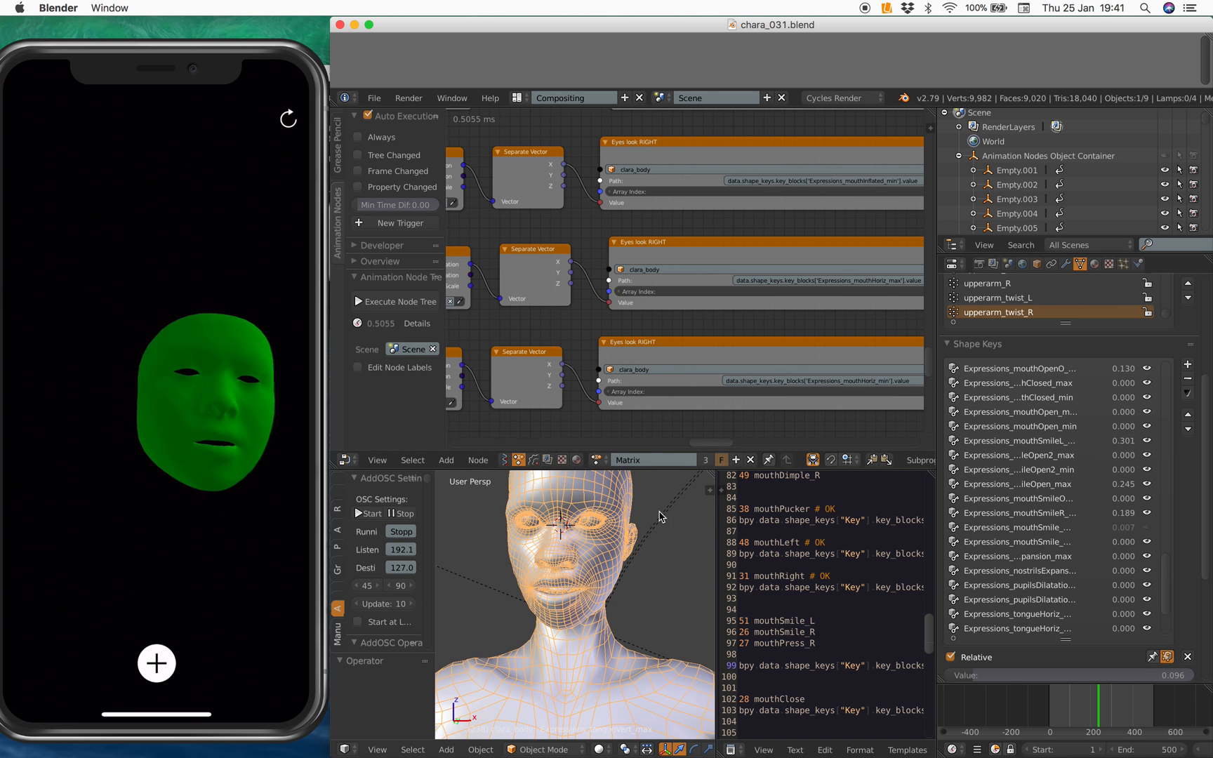
{"action": "scroll", "coordinate": [654, 545], "scroll_direction": "up", "scroll_amount": 2}
{"action": "key", "text": "a"}
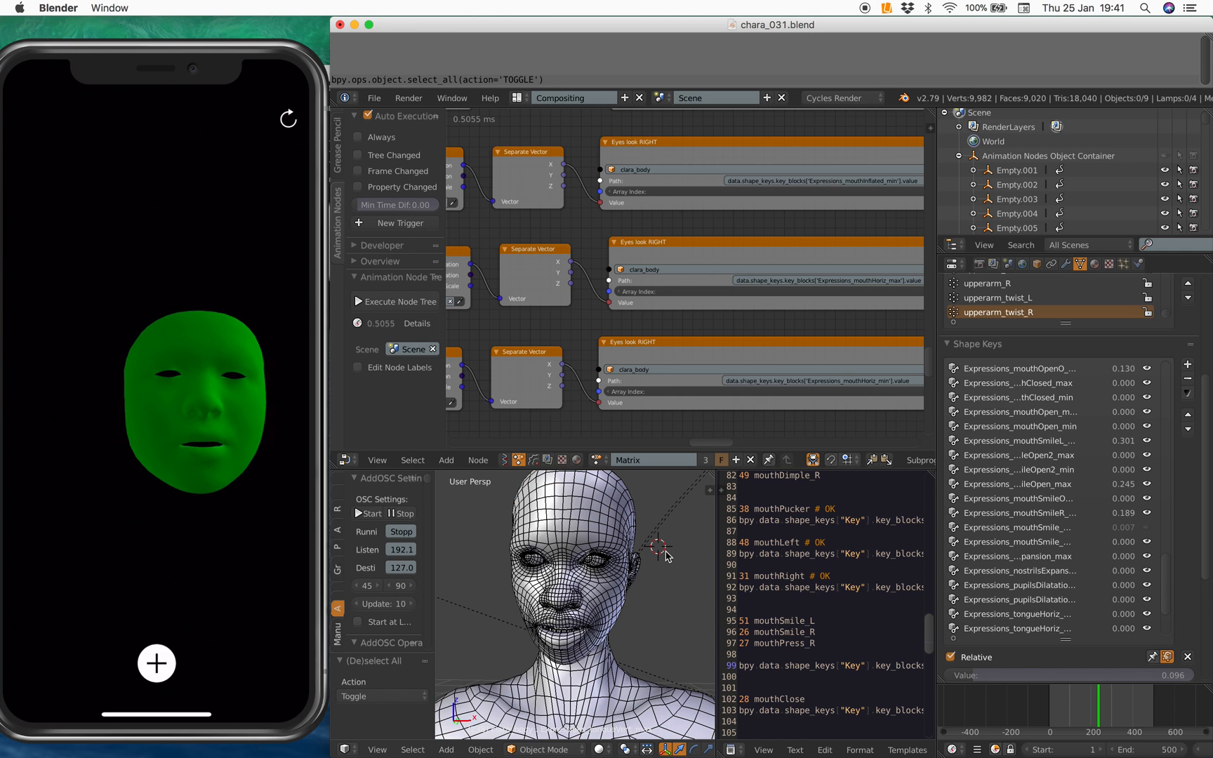
{"action": "left_click_drag", "start_coordinate": [713, 475], "coordinate": [790, 545]}
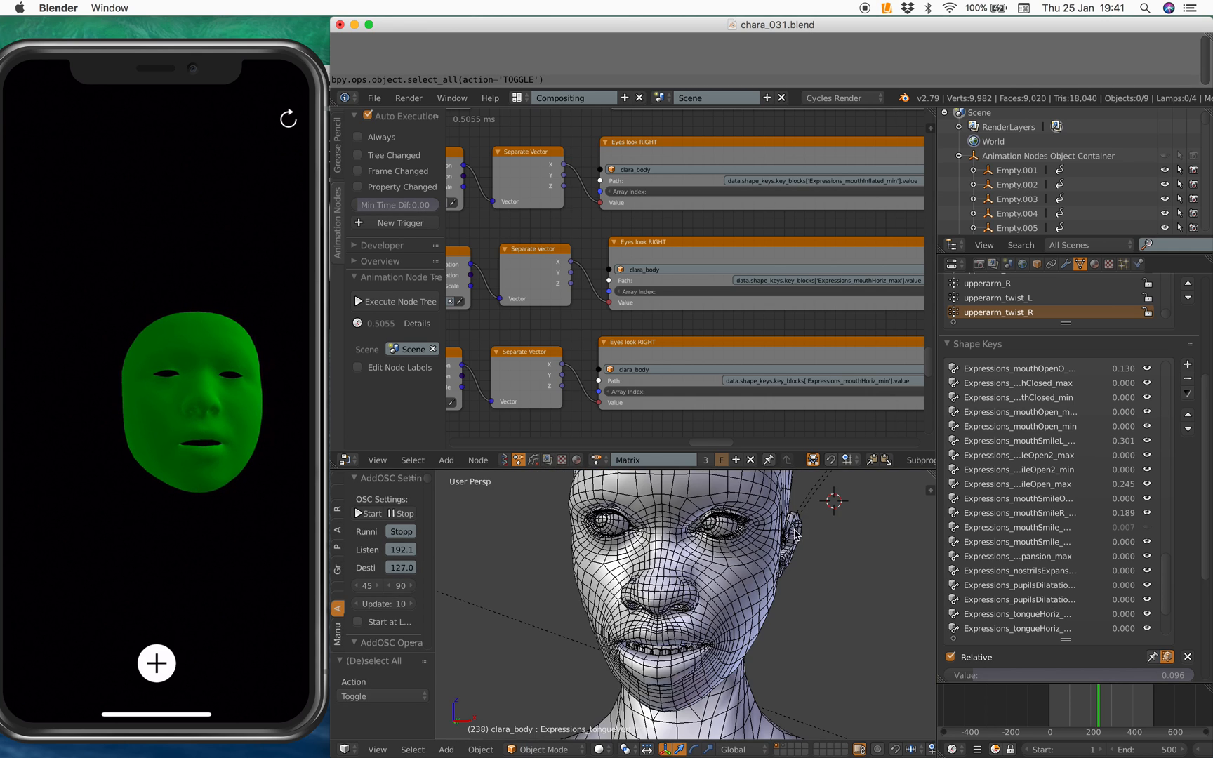
{"action": "left_click_drag", "start_coordinate": [437, 524], "coordinate": [495, 524]}
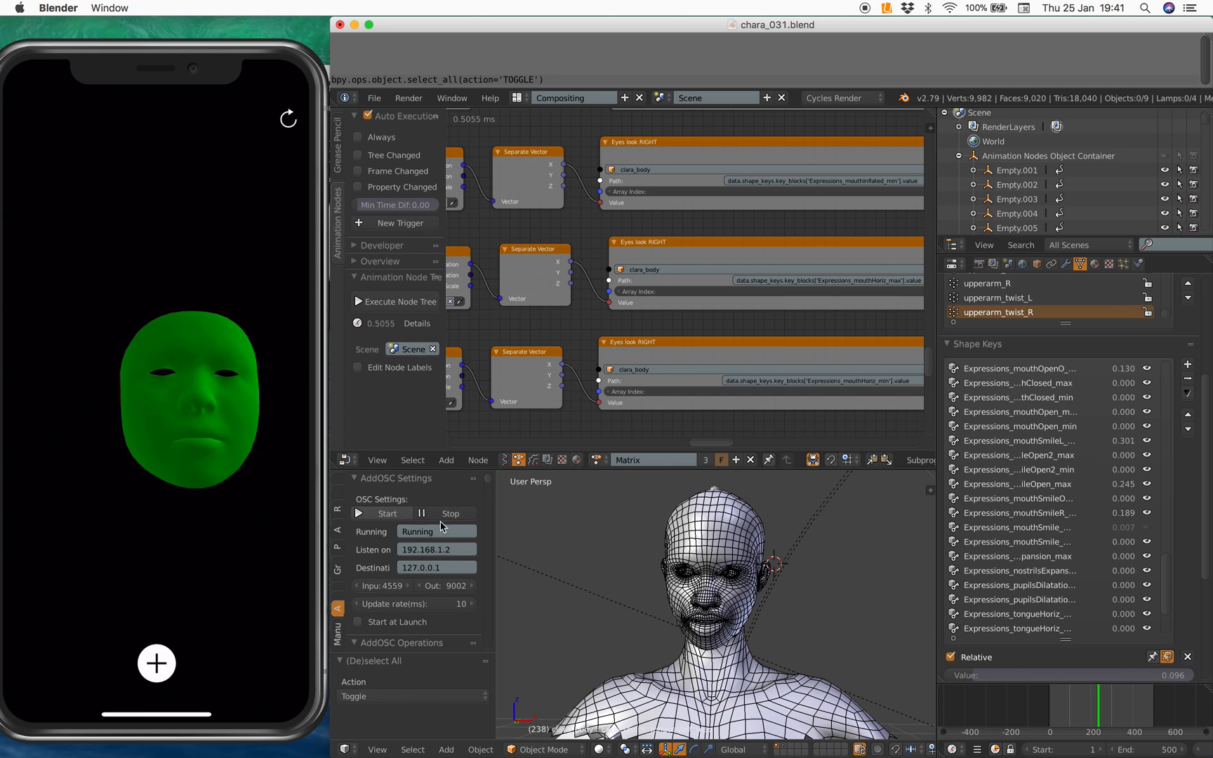
- Start AddOSC listening, set Auto Execution to Always and maximize the 3D view
{"action": "left_click", "coordinate": [388, 514]}
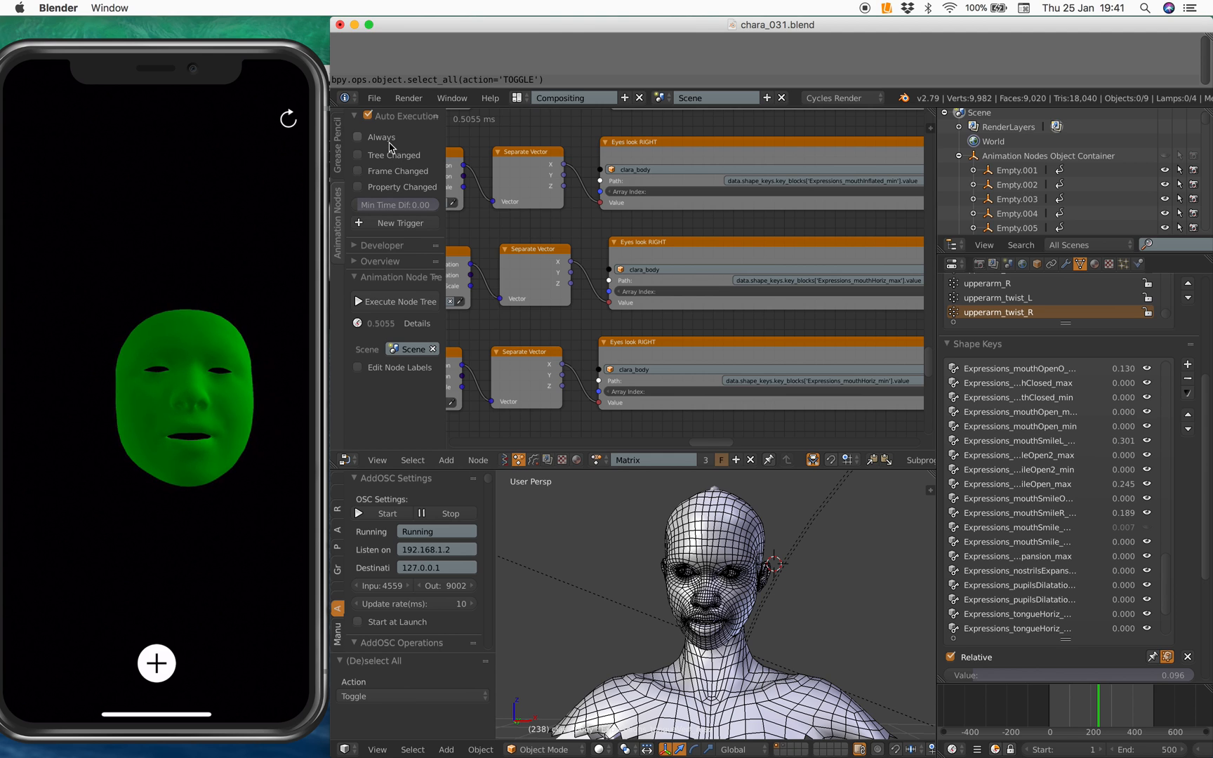
{"action": "left_click", "coordinate": [358, 138]}
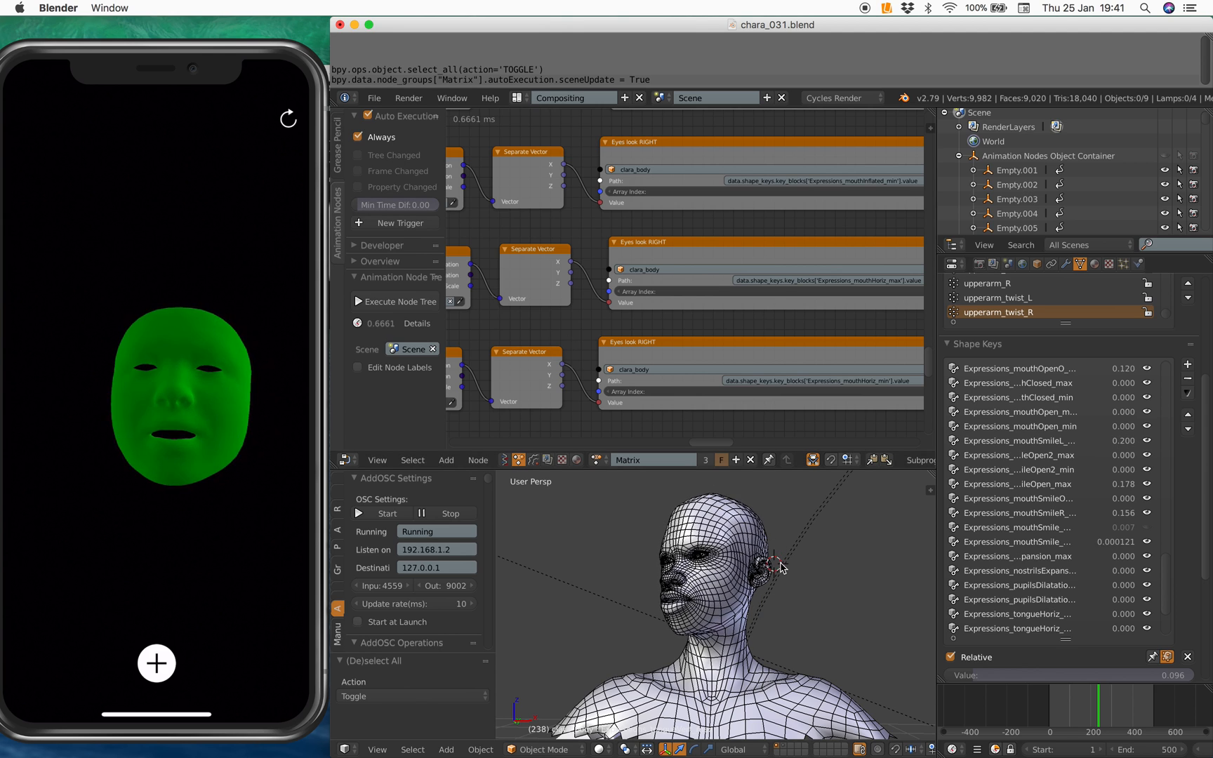
{"action": "mouse_move", "coordinate": [783, 587]}
{"action": "middle_mouse_down"}
{"action": "mouse_move", "coordinate": [748, 589]}
{"action": "mouse_move", "coordinate": [818, 595]}
{"action": "mouse_move", "coordinate": [701, 558]}
{"action": "mouse_move", "coordinate": [808, 524]}
{"action": "middle_mouse_up"}
{"action": "key", "text": "ctrl+Up"}
{"action": "scroll", "coordinate": [808, 523], "scroll_direction": "up", "scroll_amount": 2}
{"action": "scroll", "coordinate": [808, 525], "scroll_direction": "up", "scroll_amount": 2}
{"action": "scroll", "coordinate": [796, 511], "scroll_direction": "up", "scroll_amount": 2}
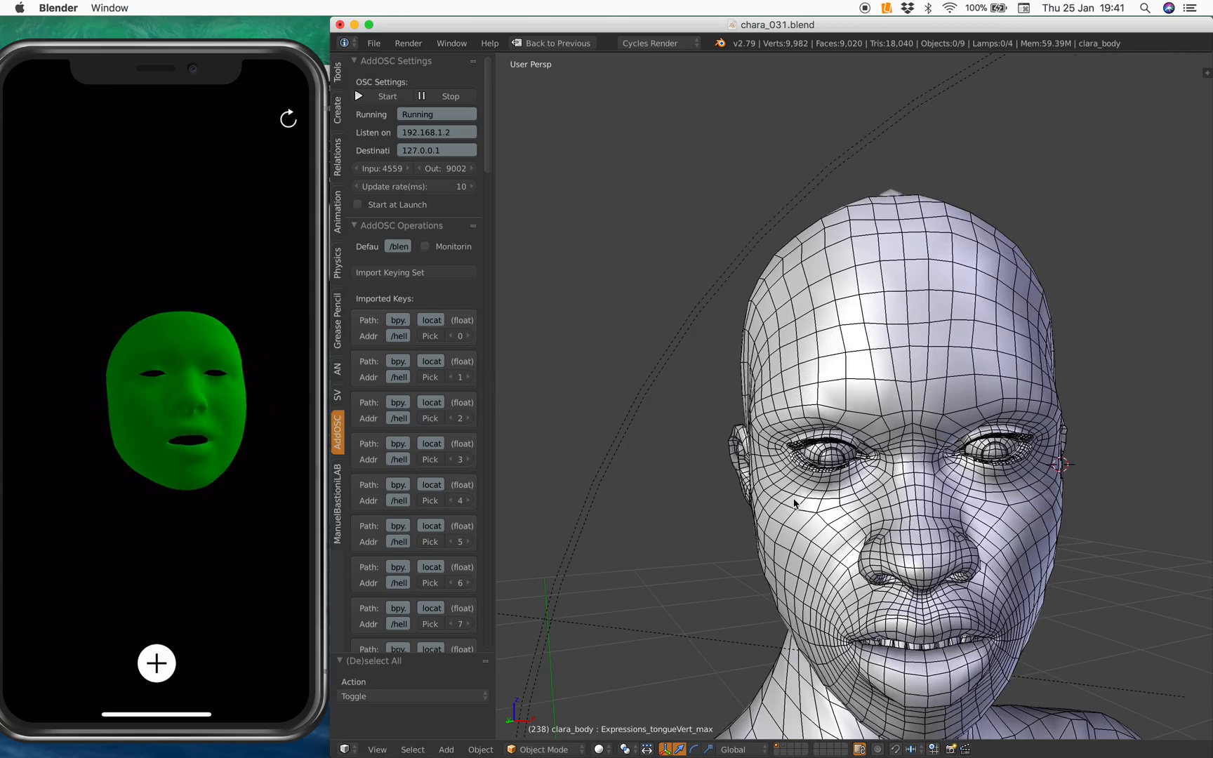
{"action": "scroll", "coordinate": [789, 505], "scroll_direction": "up", "scroll_amount": 1}
{"action": "middle_click_drag", "start_coordinate": [789, 504], "coordinate": [589, 398]}
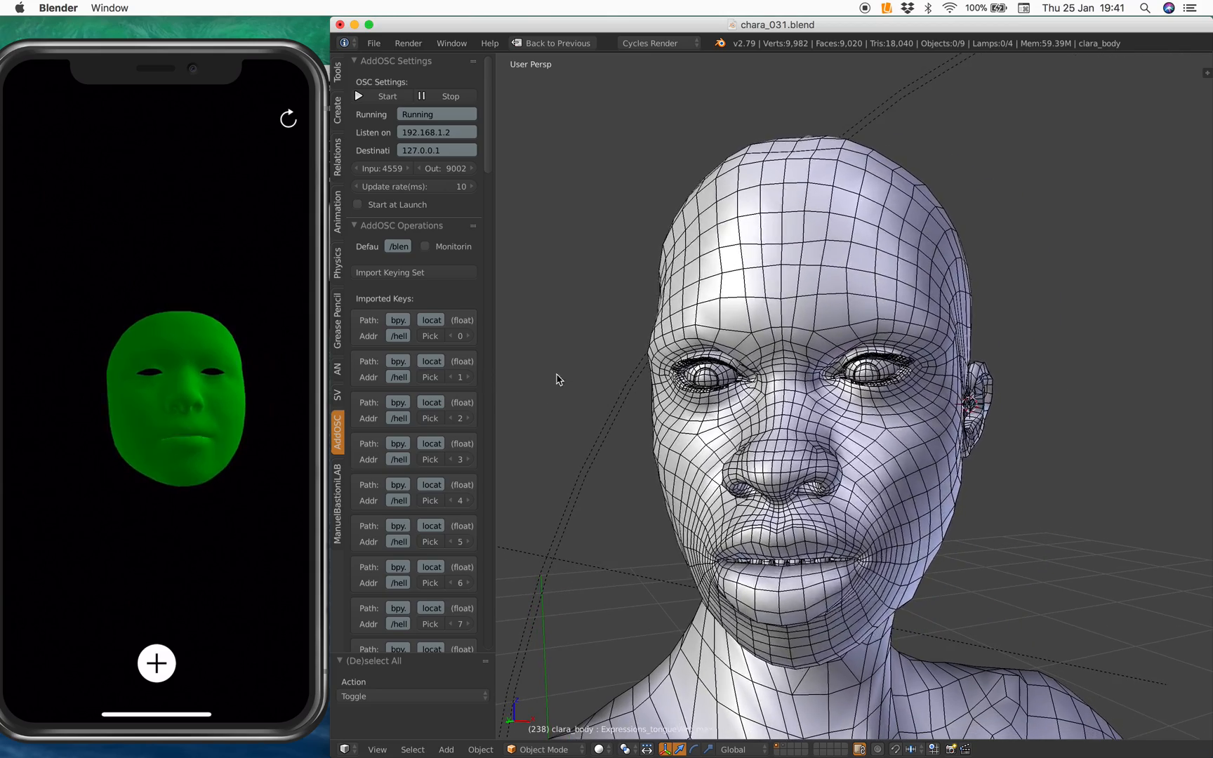
{"action": "left_click_drag", "start_coordinate": [494, 362], "coordinate": [556, 362]}
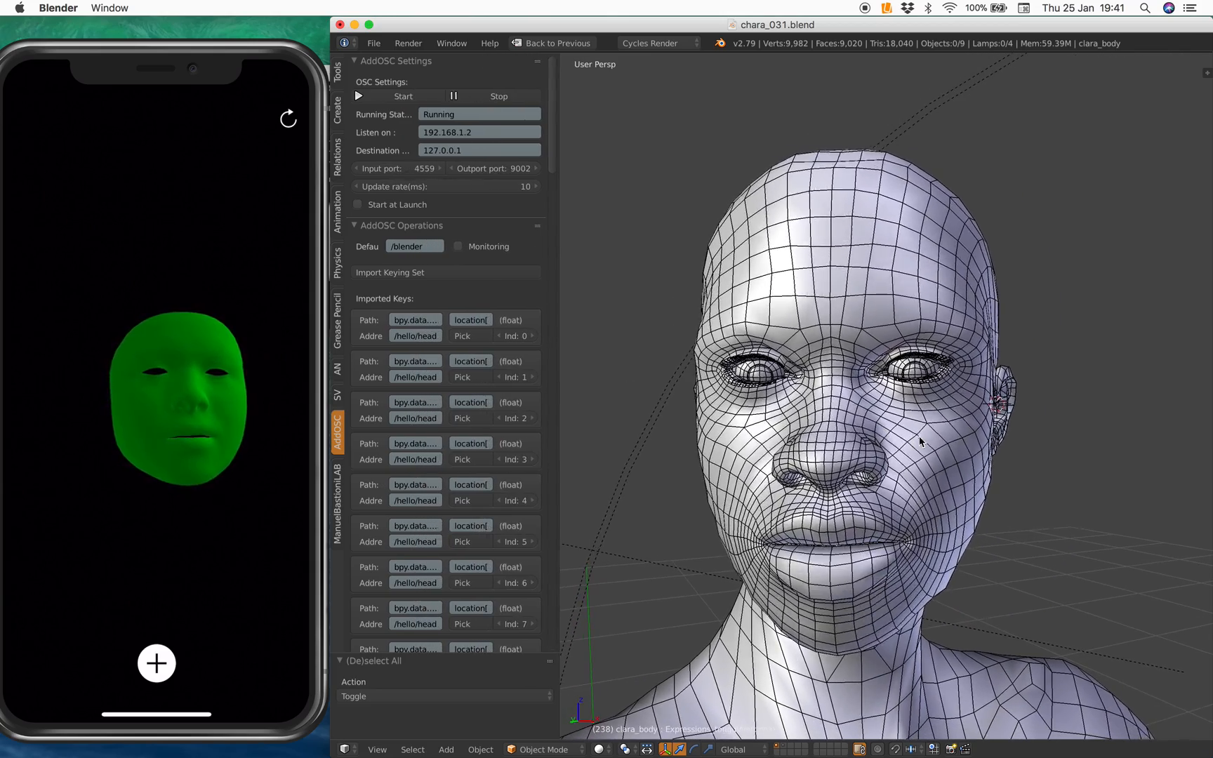
{"action": "scroll", "coordinate": [969, 460], "scroll_direction": "down", "scroll_amount": 2}
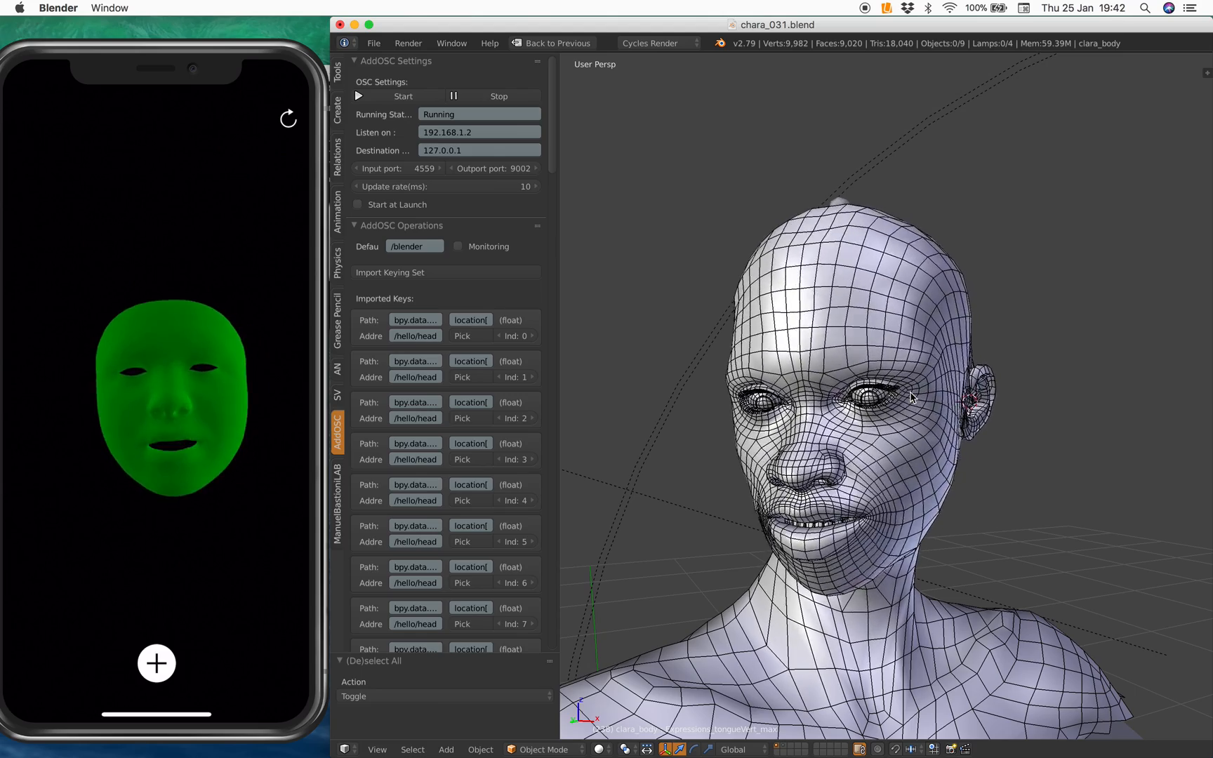
{"action": "middle_click_drag", "start_coordinate": [912, 396], "coordinate": [964, 414]}
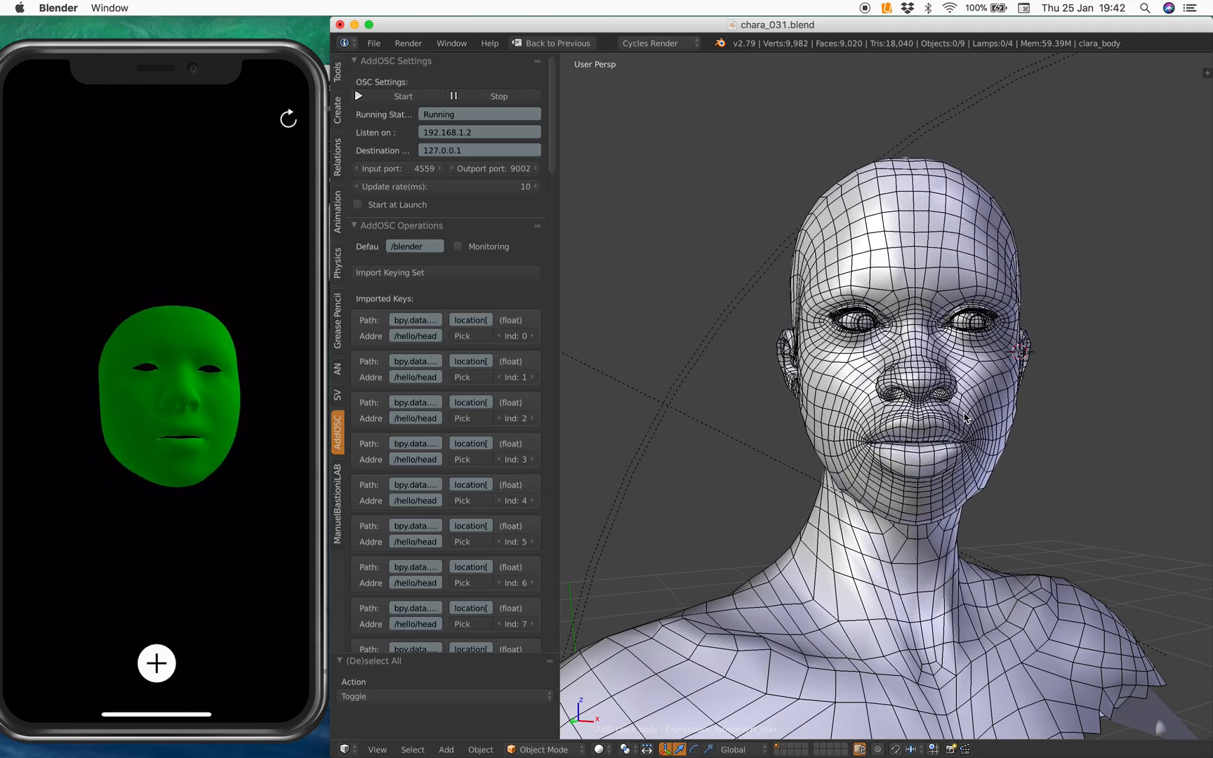
{"action": "middle_click_drag", "start_coordinate": [965, 417], "coordinate": [963, 421]}
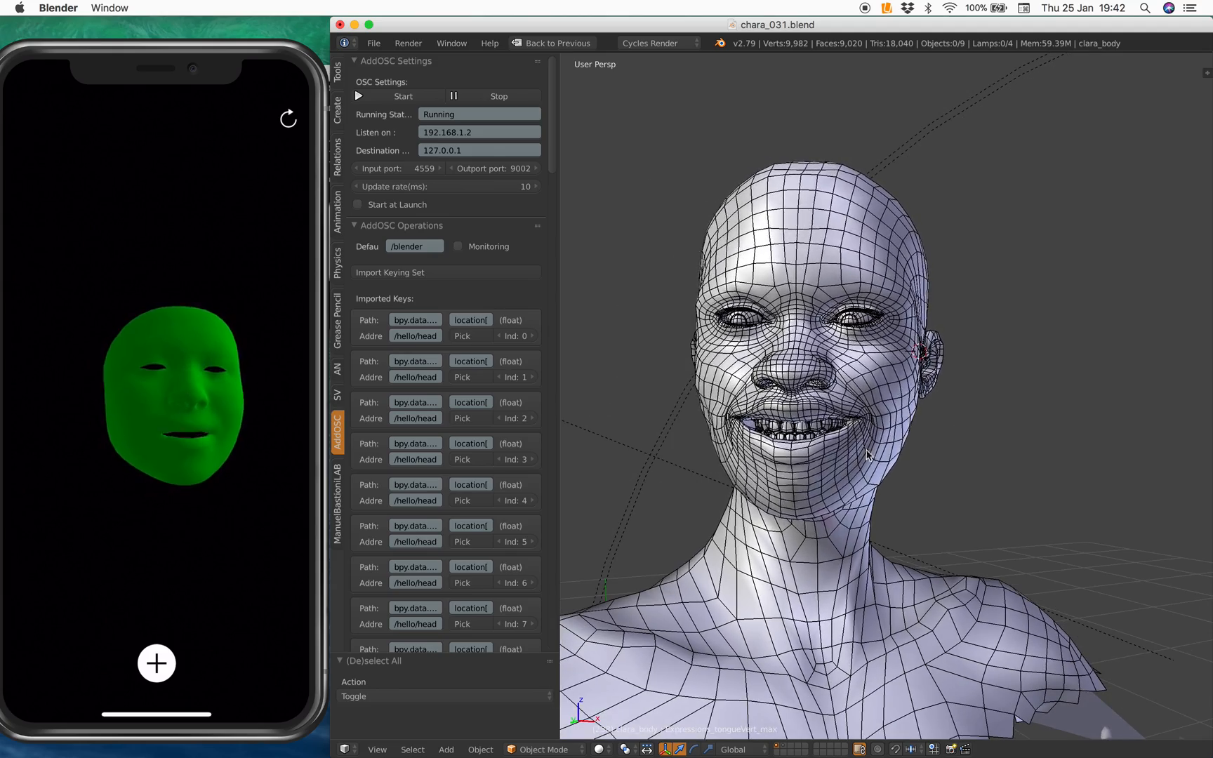
{"action": "middle_click_drag", "start_coordinate": [862, 443], "coordinate": [863, 443]}
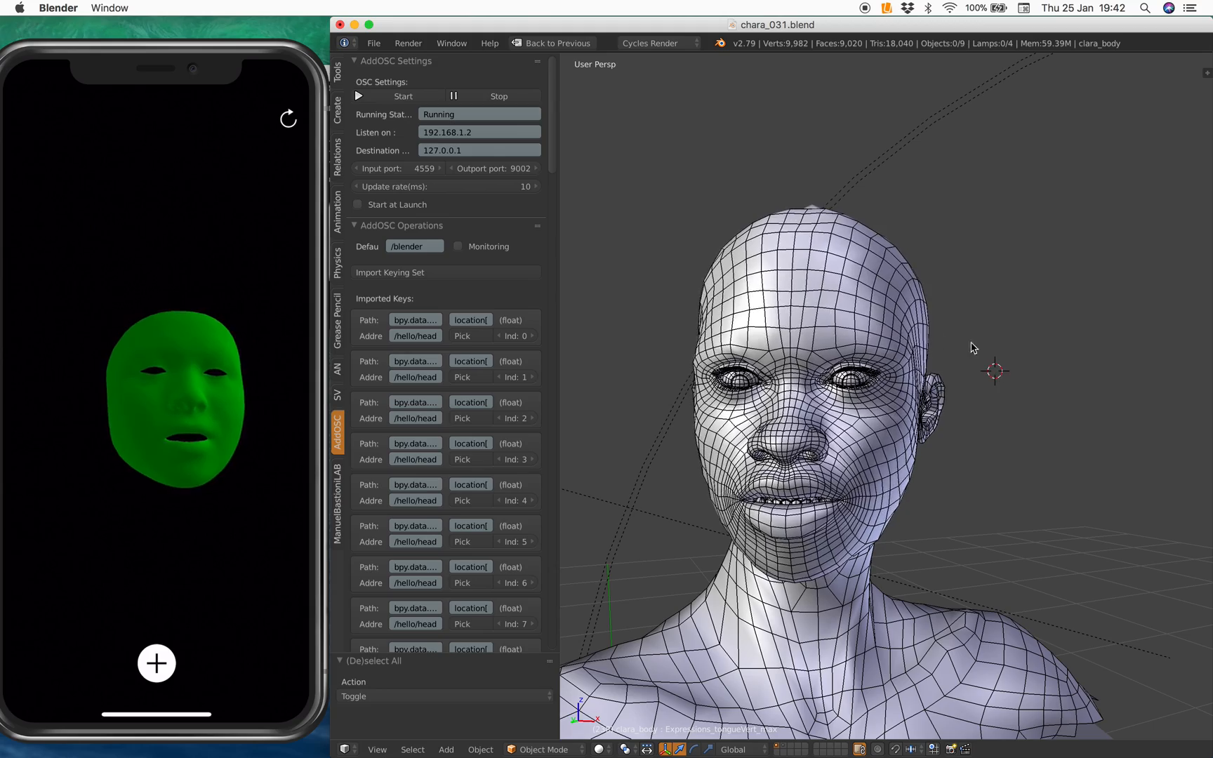
{"action": "middle_click_drag", "start_coordinate": [875, 448], "coordinate": [561, 432]}
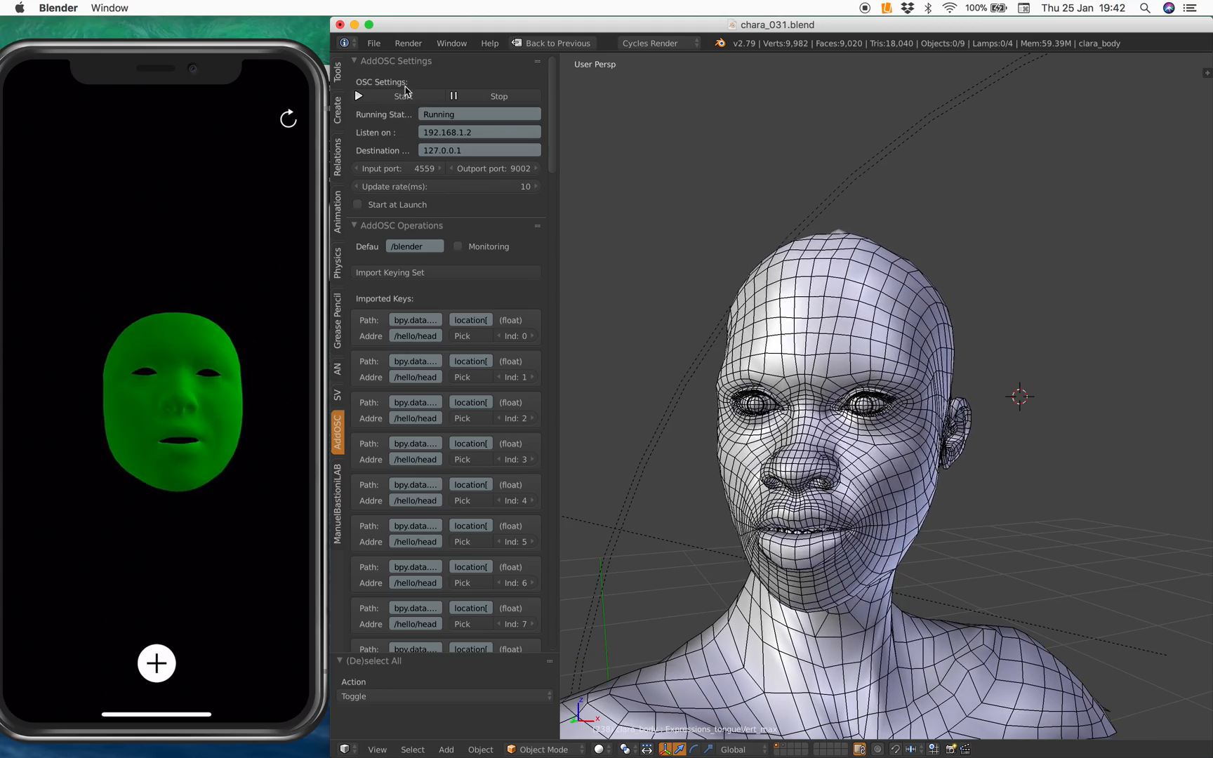
- Reset to the startup scene, delete all objects and widen the ManuelbastioniLAB tools area
{"action": "left_click", "coordinate": [377, 45]}
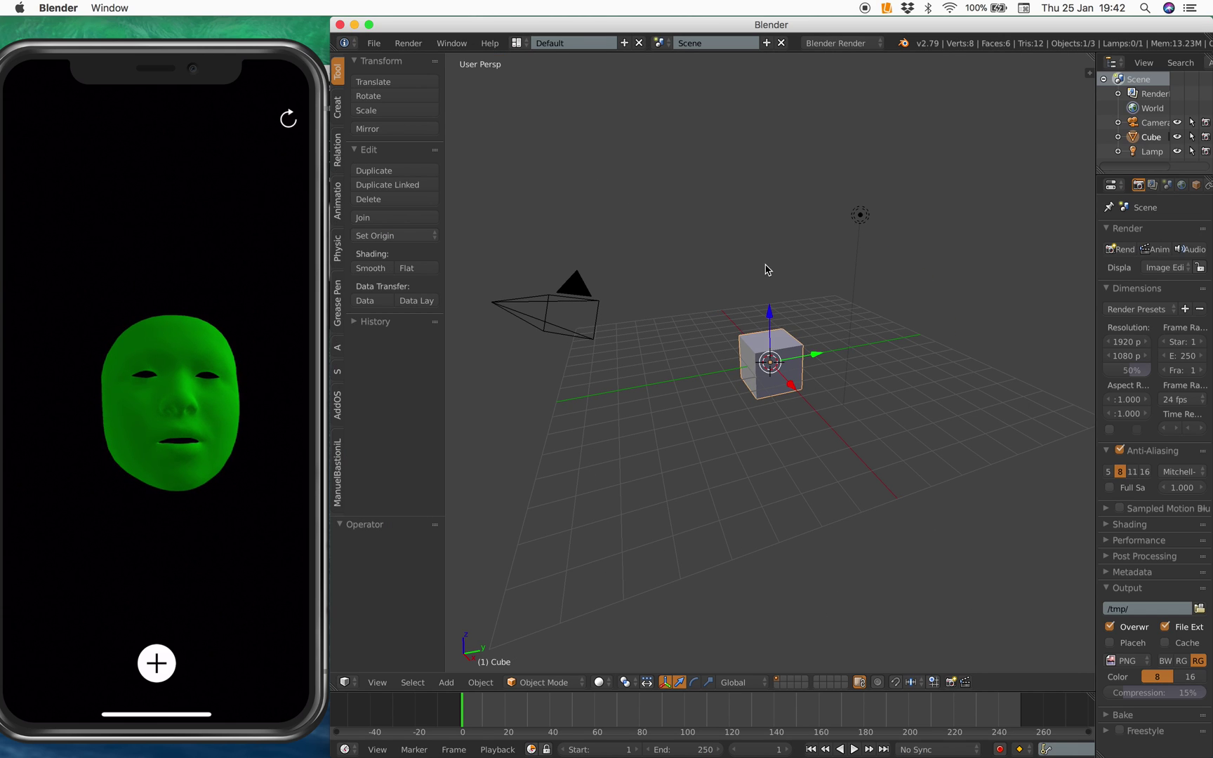
{"action": "key", "text": "a"}
{"action": "key", "text": "x"}
{"action": "left_click", "coordinate": [744, 266]}
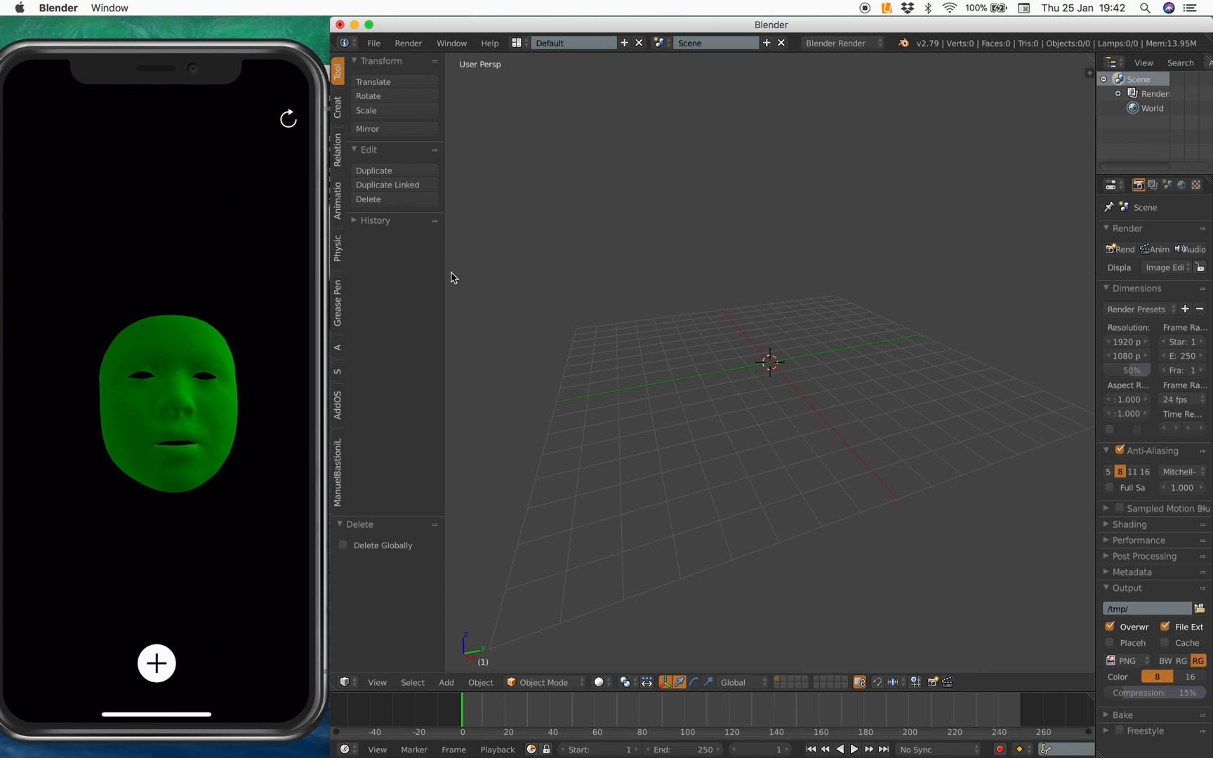
{"action": "left_click_drag", "start_coordinate": [447, 271], "coordinate": [478, 272]}
{"action": "left_click", "coordinate": [339, 466]}
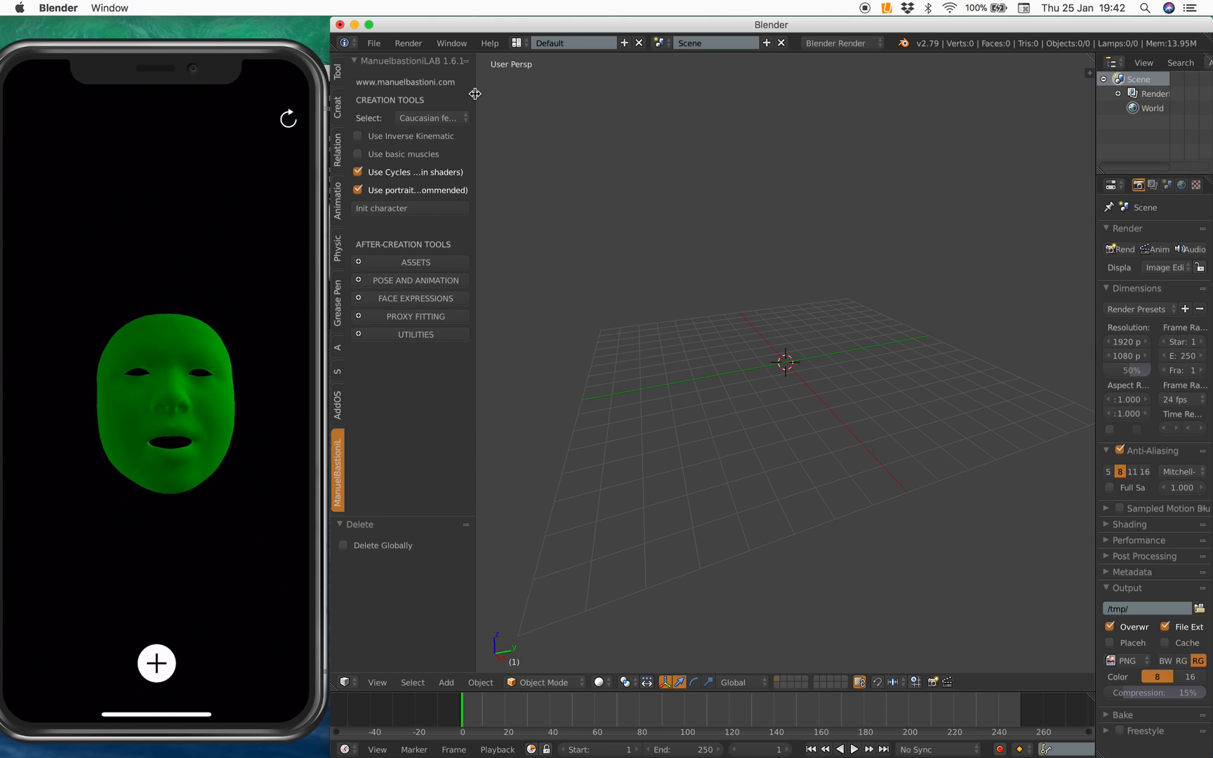
{"action": "left_click_drag", "start_coordinate": [476, 94], "coordinate": [522, 113]}
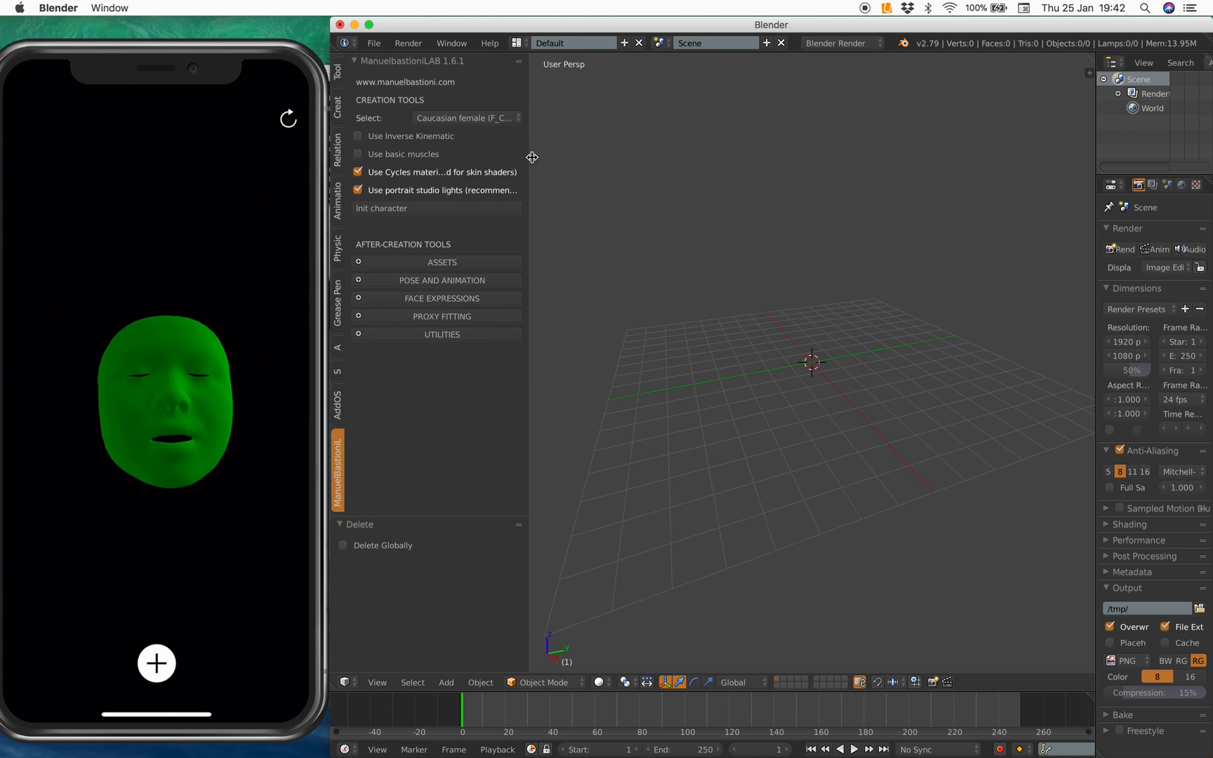
{"action": "left_click_drag", "start_coordinate": [518, 161], "coordinate": [567, 163]}
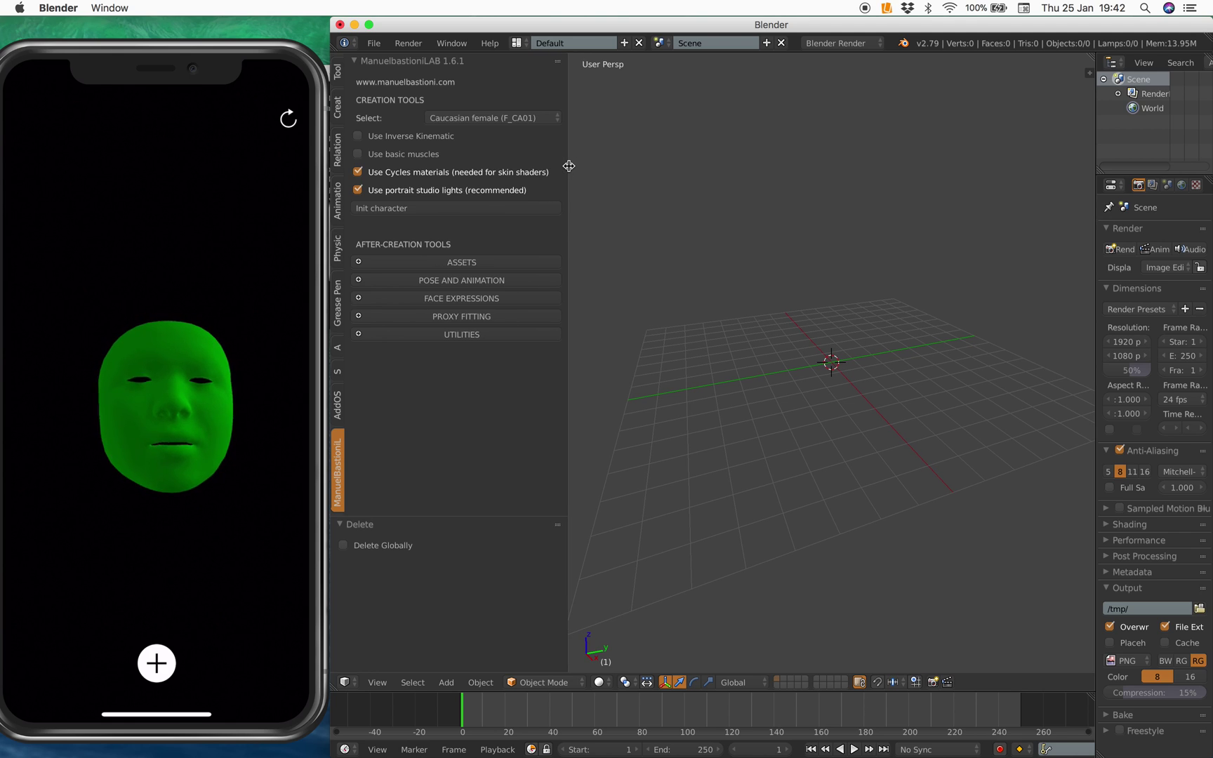
- Keep Caucasian female (F_CA01) as the type and init the base character
{"action": "left_click", "coordinate": [530, 117]}
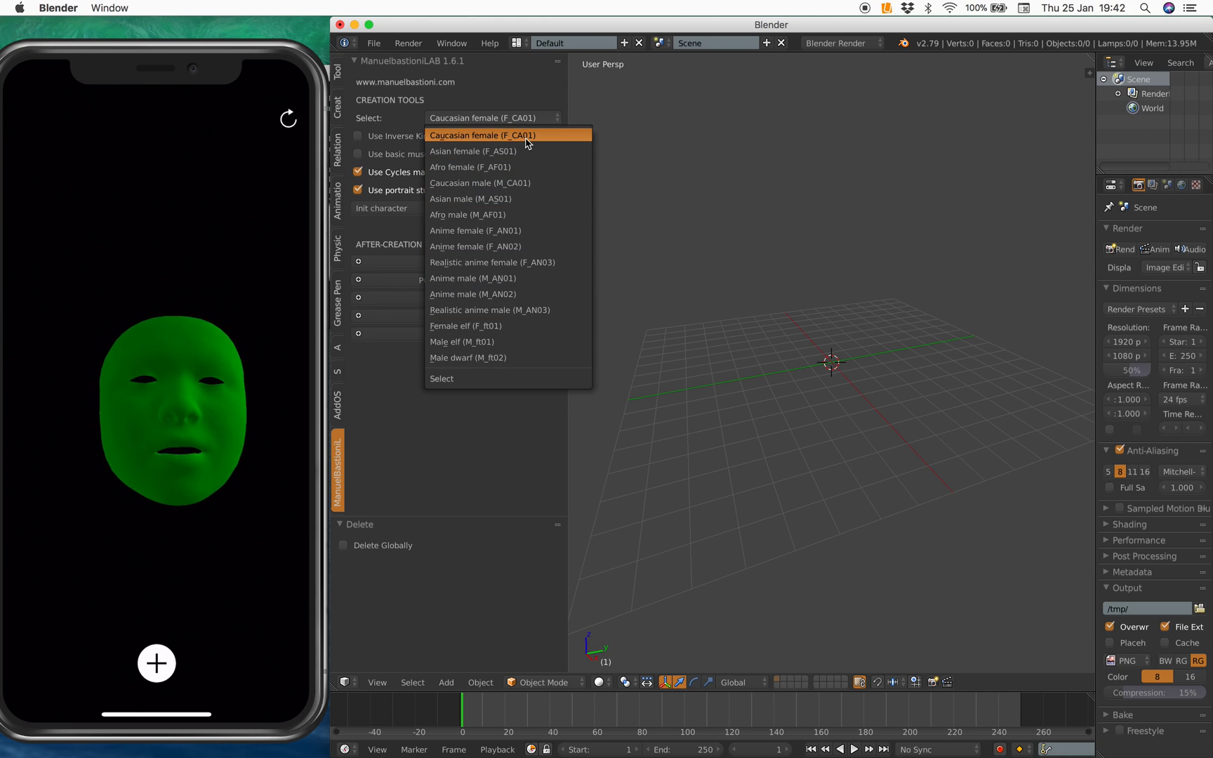
{"action": "mouse_move", "coordinate": [502, 135]}
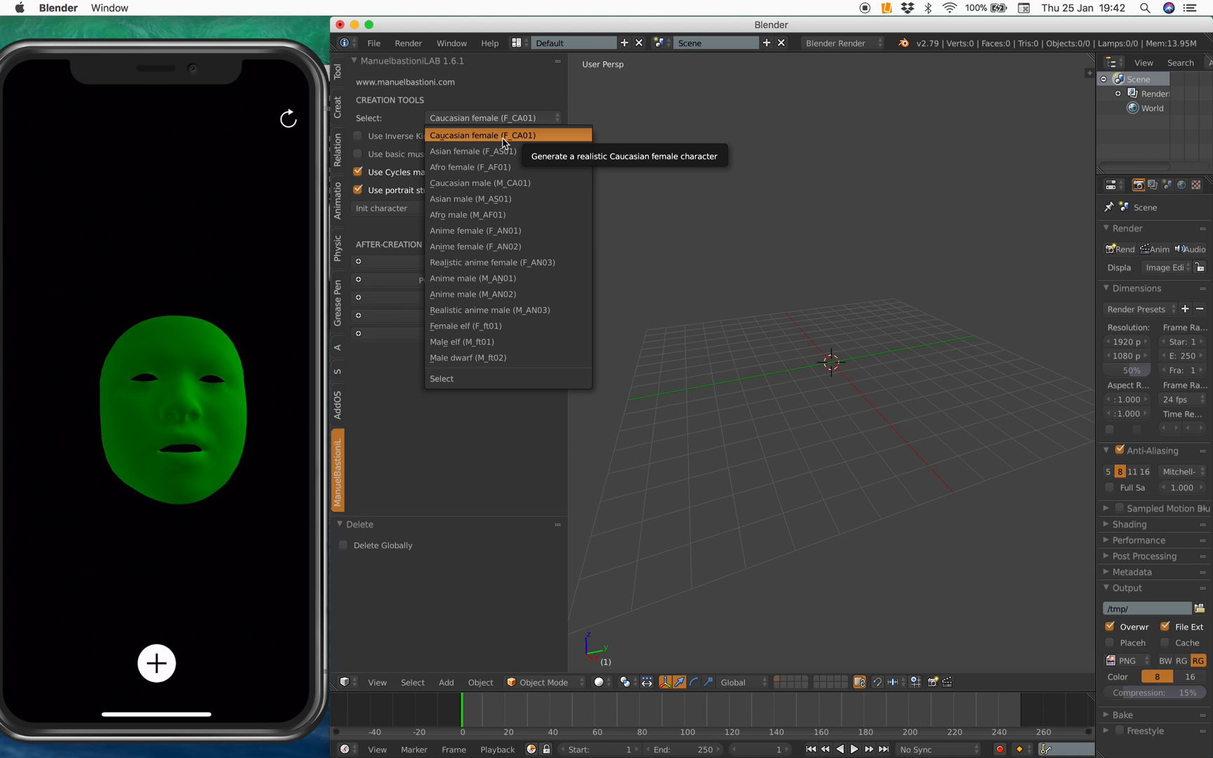
{"action": "left_click", "coordinate": [505, 137]}
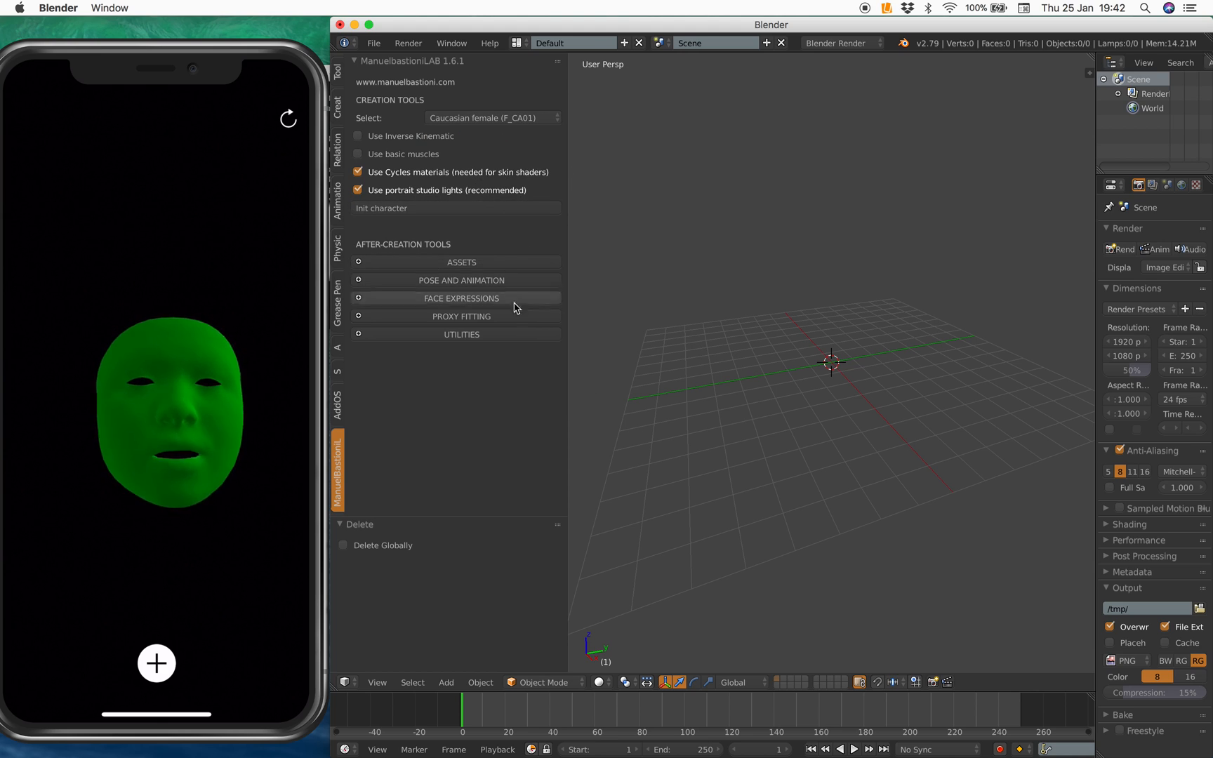
{"action": "left_click", "coordinate": [495, 282]}
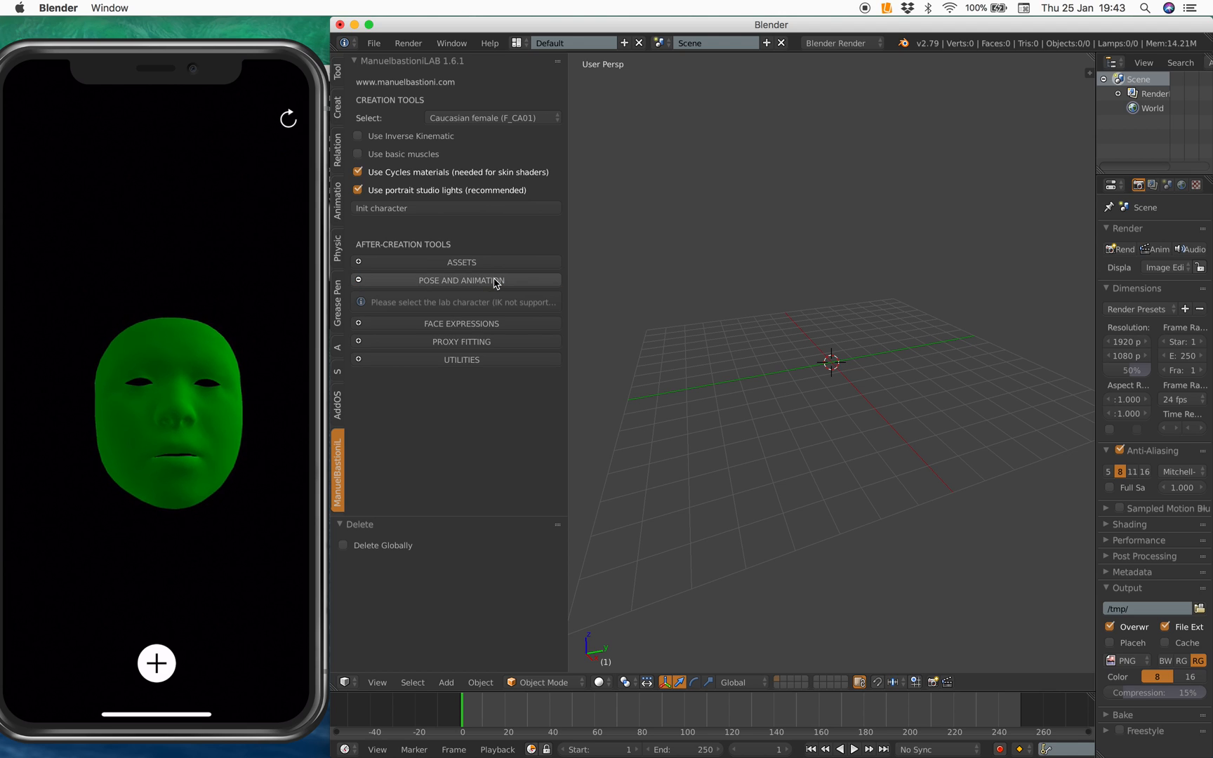
{"action": "left_click", "coordinate": [497, 283]}
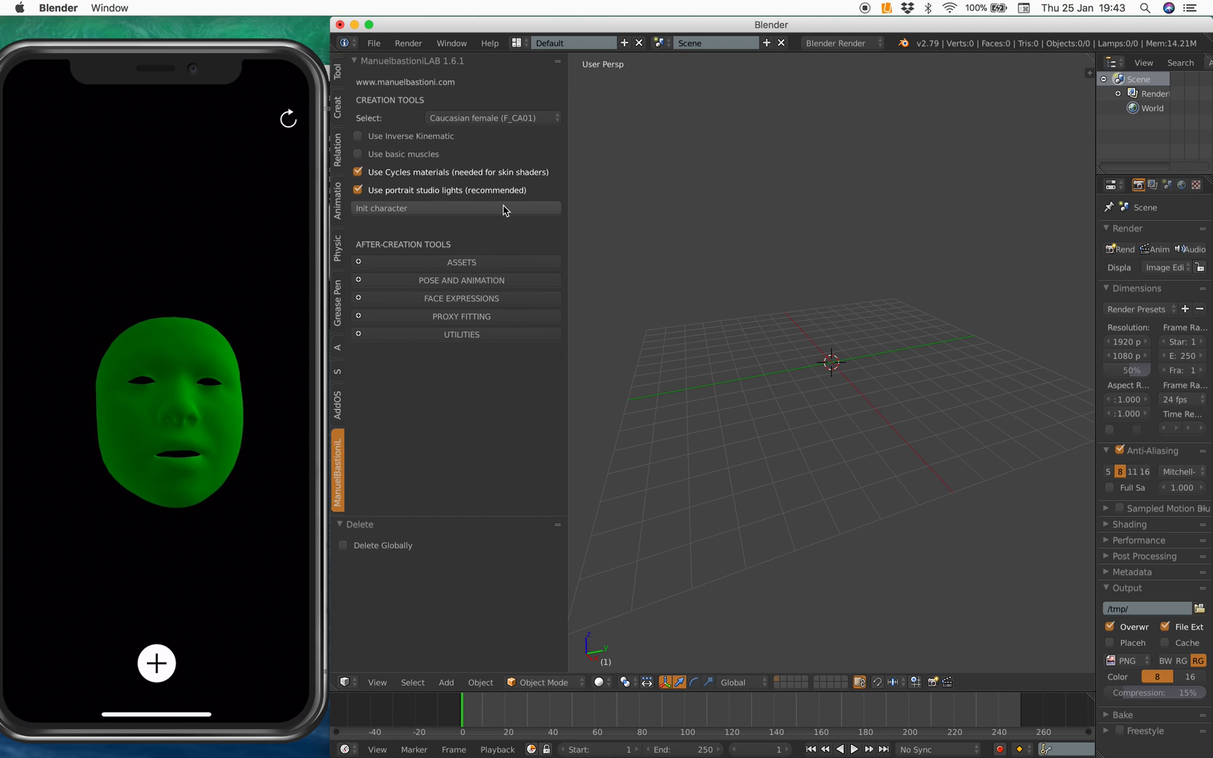
{"action": "left_click", "coordinate": [504, 209]}
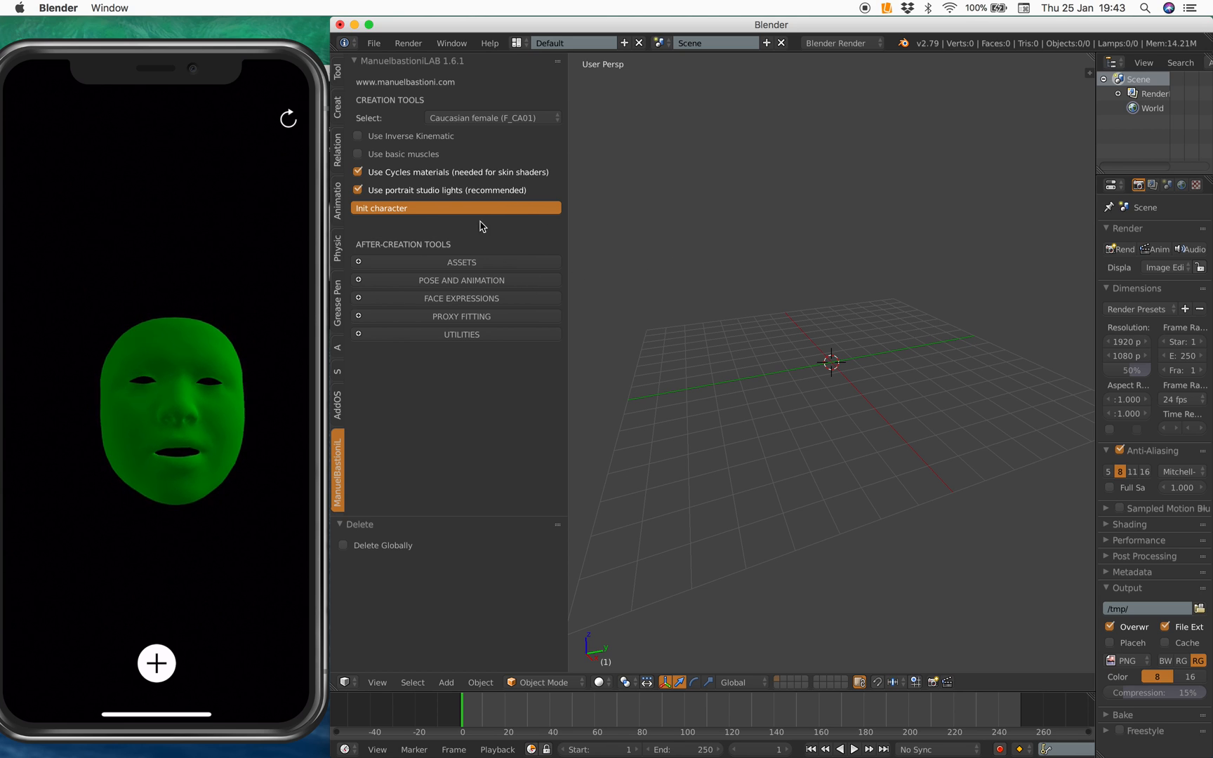
{"action": "scroll", "coordinate": [836, 336], "scroll_direction": "up", "scroll_amount": 3}
{"action": "scroll", "coordinate": [835, 350], "scroll_direction": "up", "scroll_amount": 3}
{"action": "scroll", "coordinate": [832, 370], "scroll_direction": "up", "scroll_amount": 3}
{"action": "scroll", "coordinate": [830, 384], "scroll_direction": "up", "scroll_amount": 3}
{"action": "scroll", "coordinate": [831, 384], "scroll_direction": "up", "scroll_amount": 2}
{"action": "scroll", "coordinate": [830, 375], "scroll_direction": "up", "scroll_amount": 3}
{"action": "scroll", "coordinate": [831, 366], "scroll_direction": "up", "scroll_amount": 3}
{"action": "scroll", "coordinate": [831, 358], "scroll_direction": "up", "scroll_amount": 3}
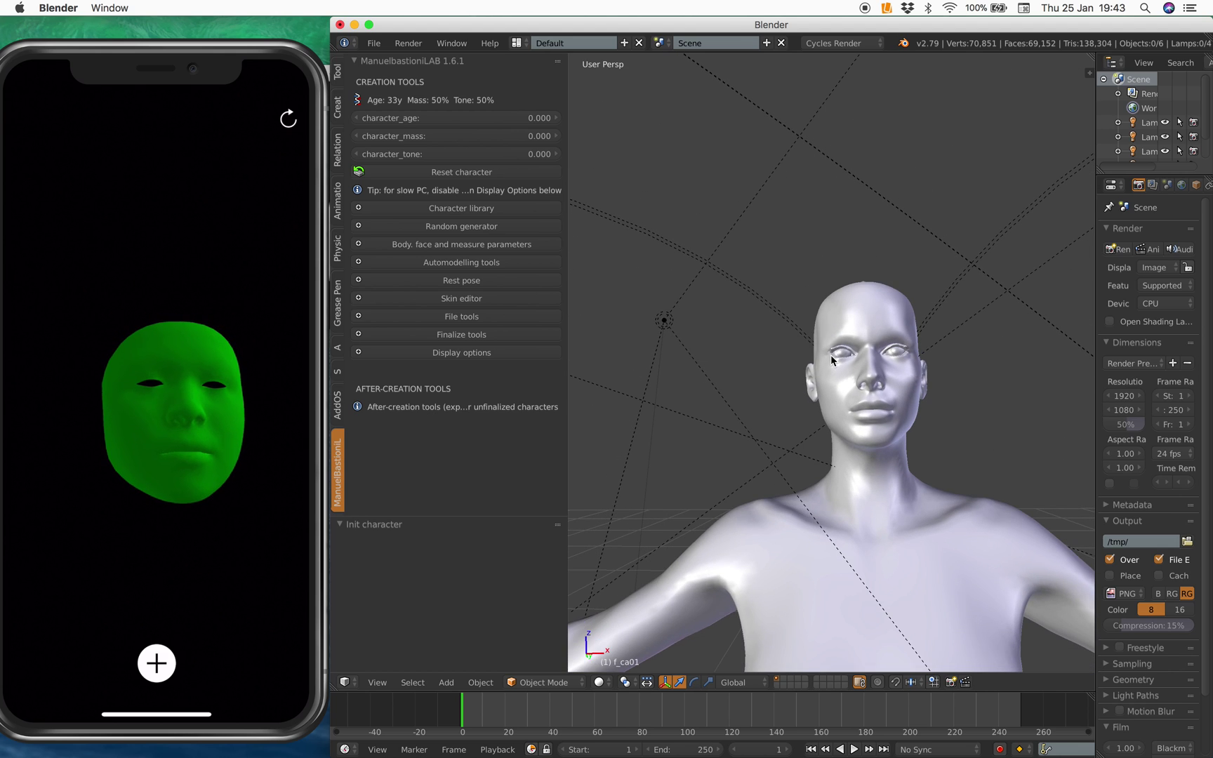
- Select the body mesh and browse its modifier, object, world, scene and mesh data settings
{"action": "right_click", "coordinate": [876, 301]}
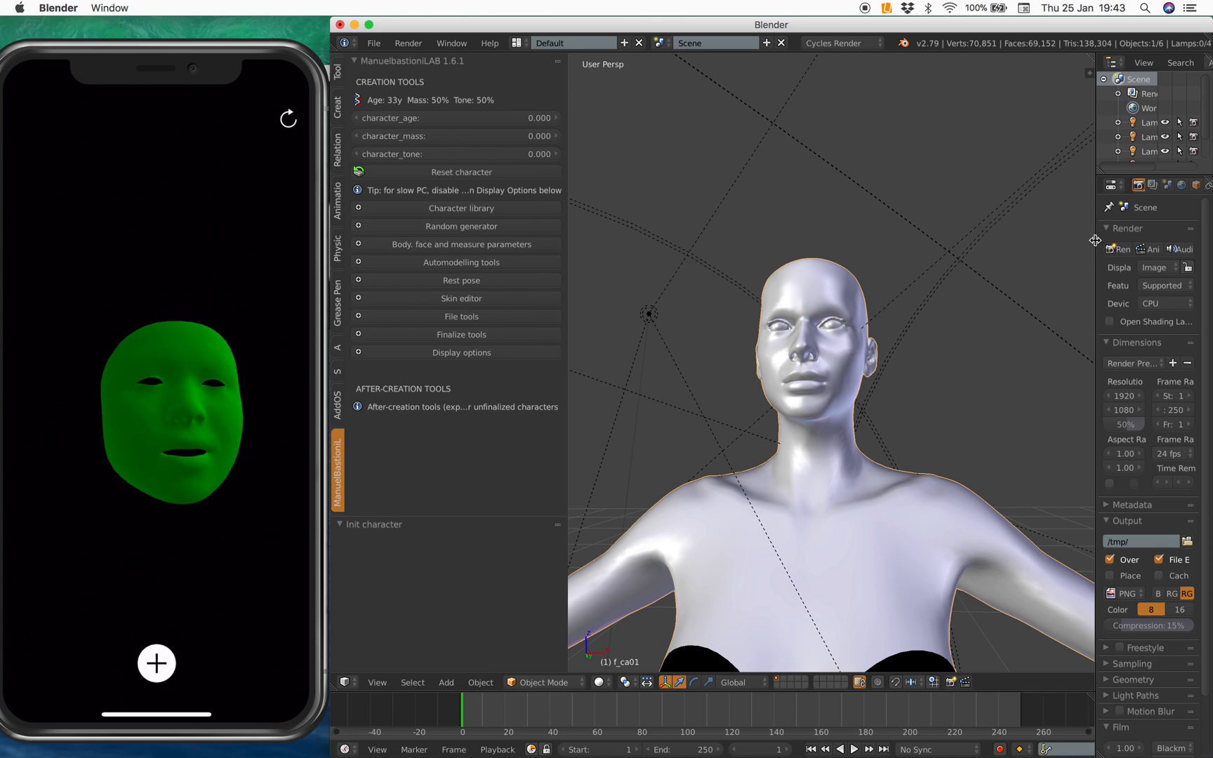
{"action": "left_click_drag", "start_coordinate": [1097, 242], "coordinate": [973, 253]}
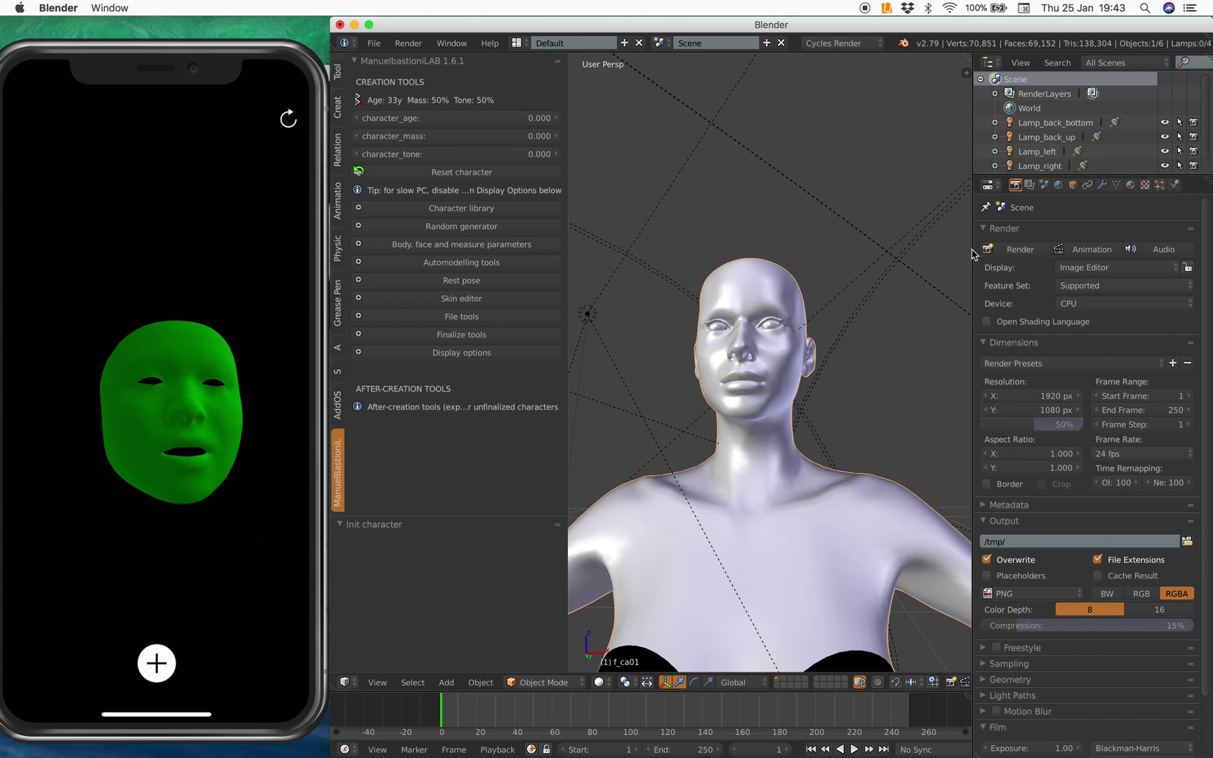
{"action": "left_click", "coordinate": [1101, 185]}
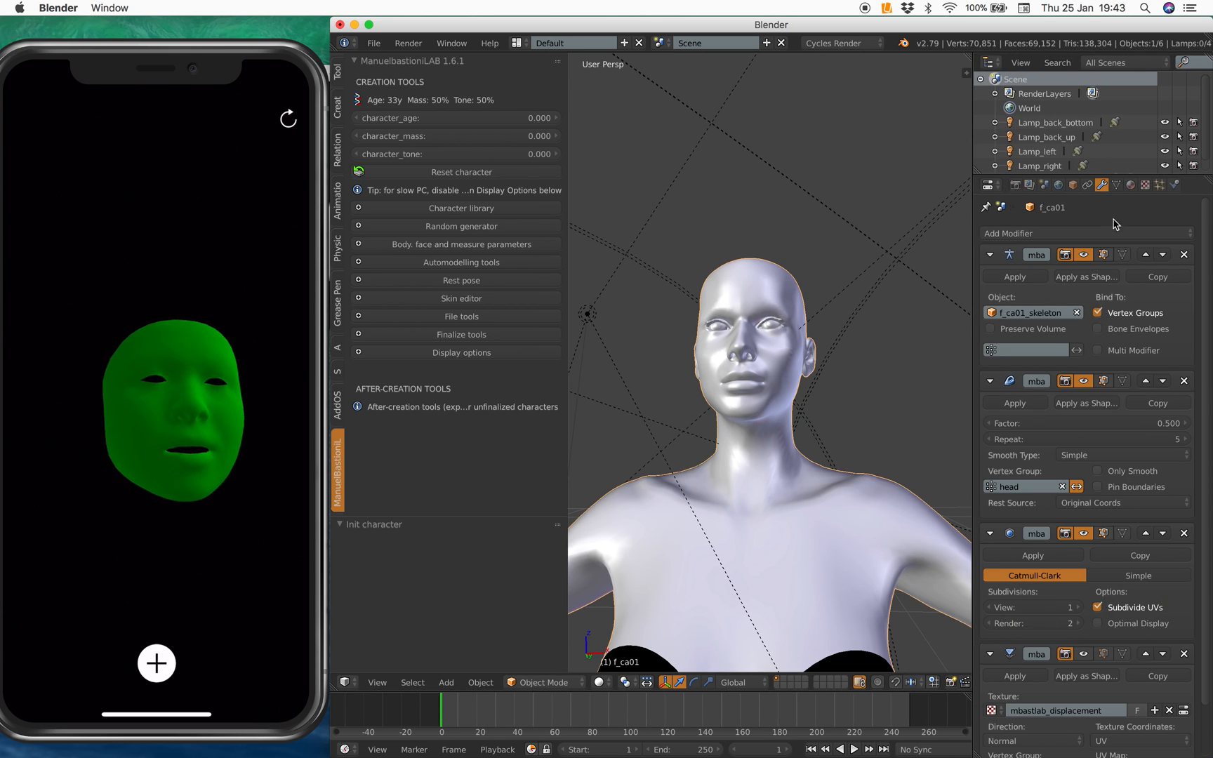
{"action": "left_click", "coordinate": [1117, 185]}
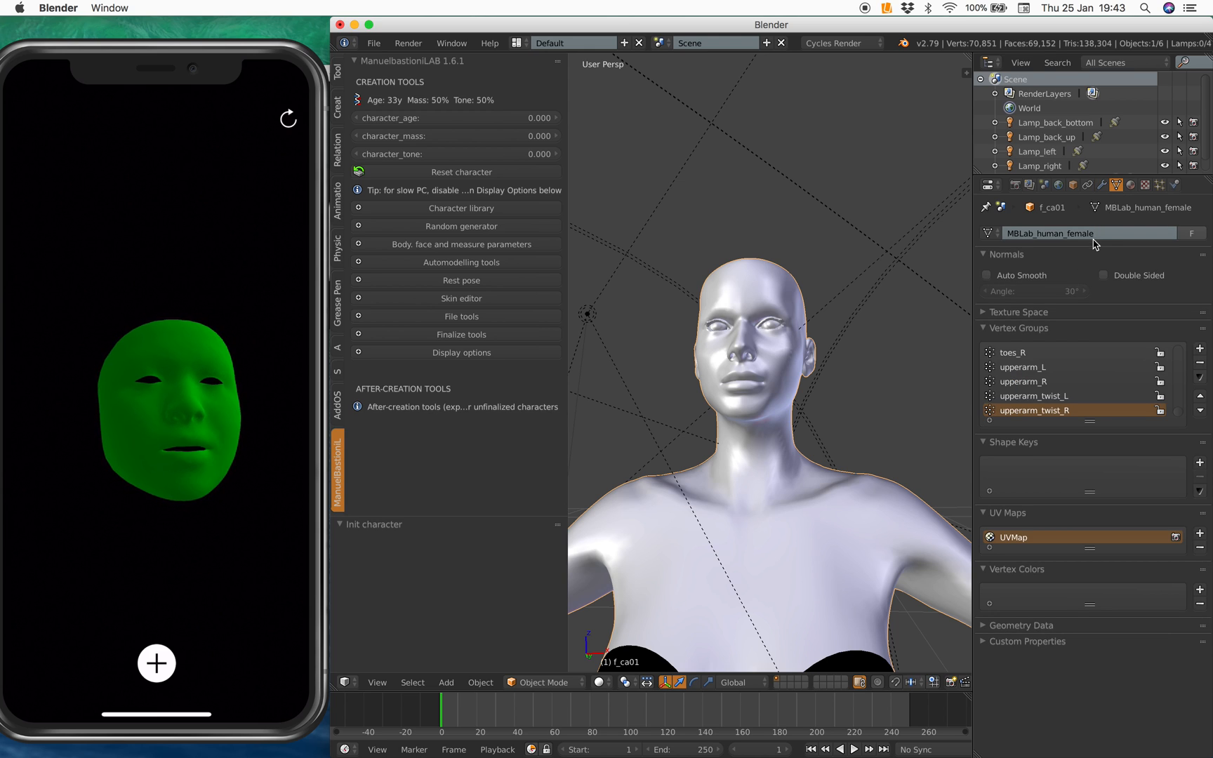
{"action": "left_click", "coordinate": [1100, 184]}
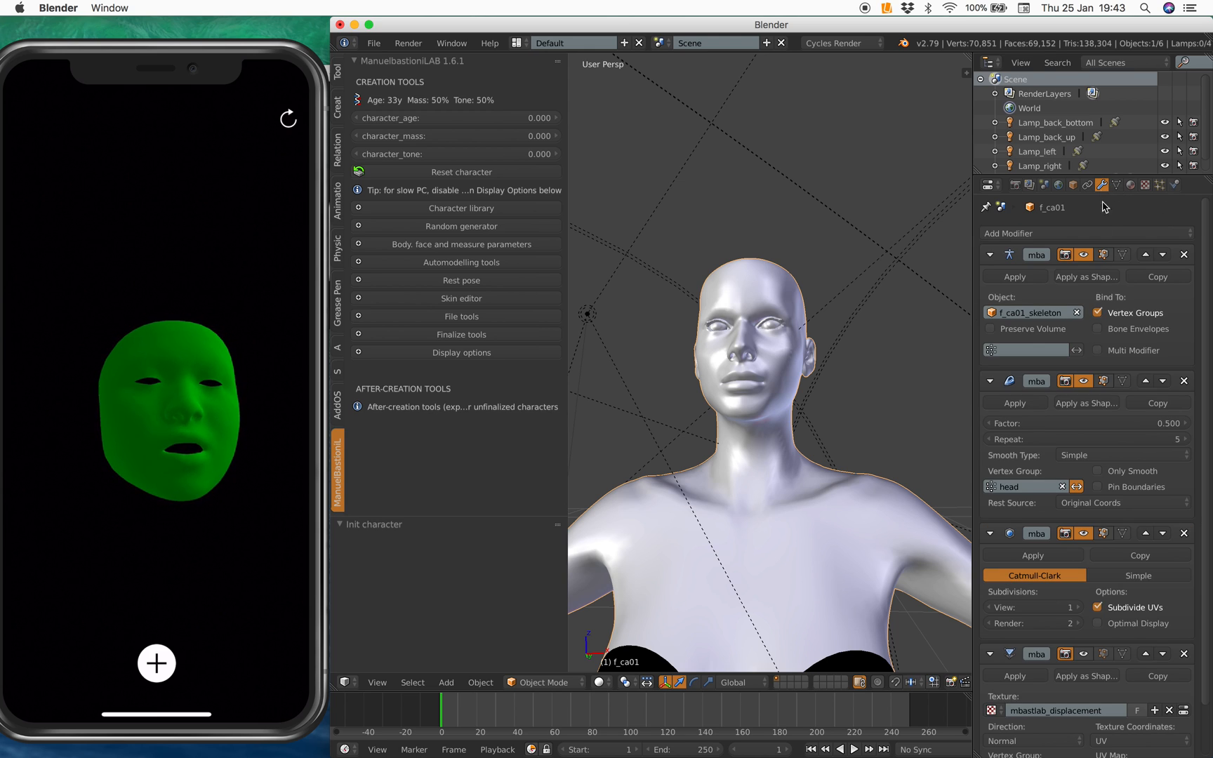
{"action": "left_click", "coordinate": [1074, 186]}
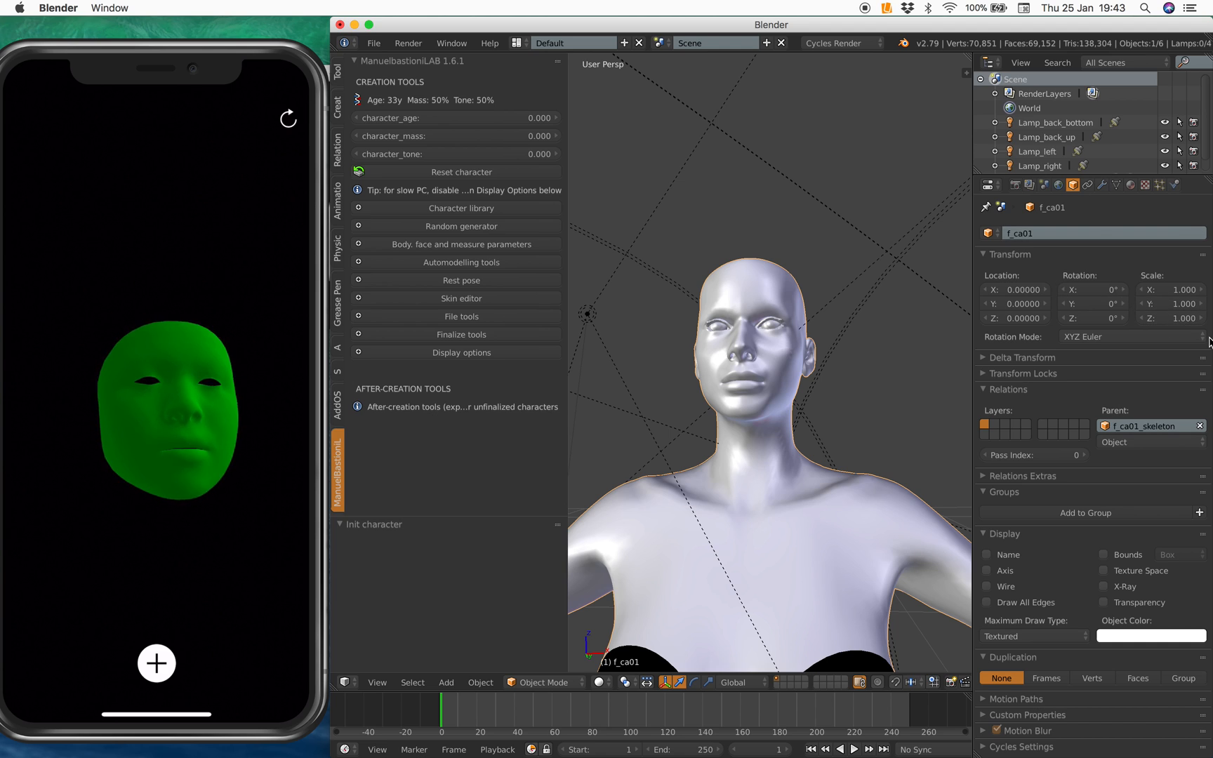
{"action": "left_click", "coordinate": [1058, 185]}
{"action": "left_click", "coordinate": [1044, 185]}
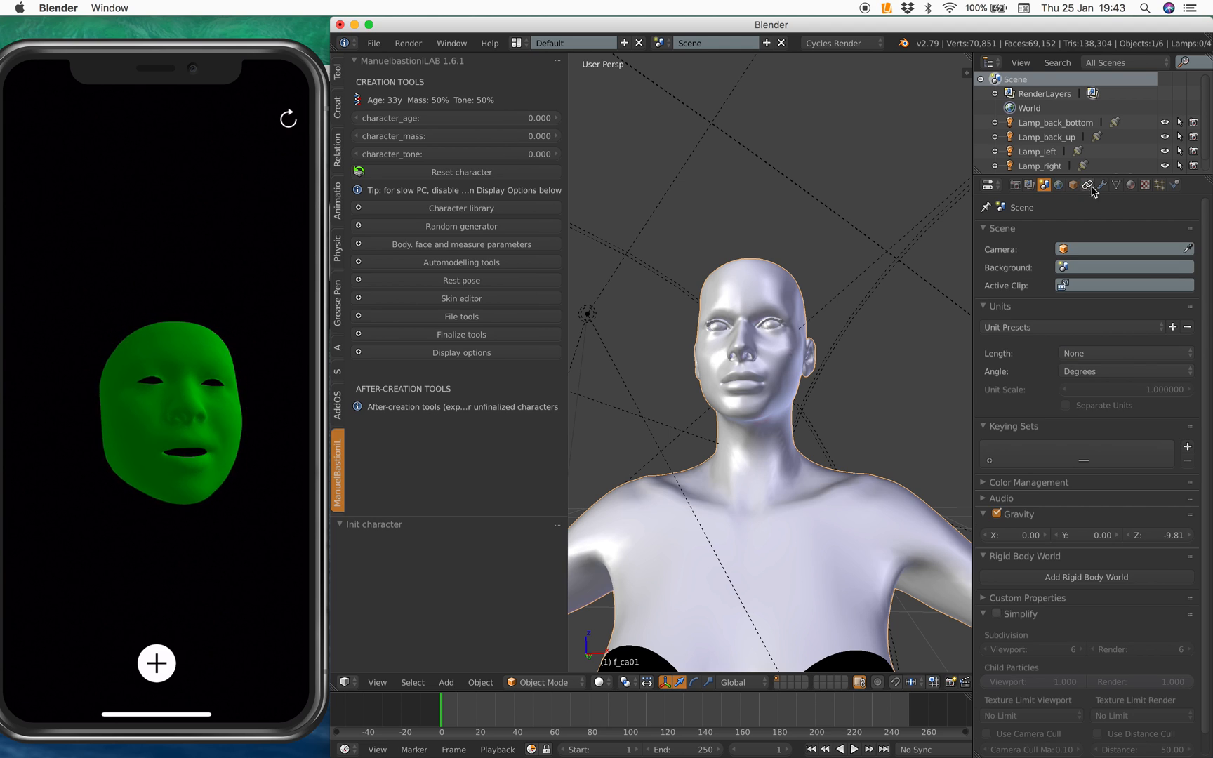
{"action": "left_click", "coordinate": [1115, 184]}
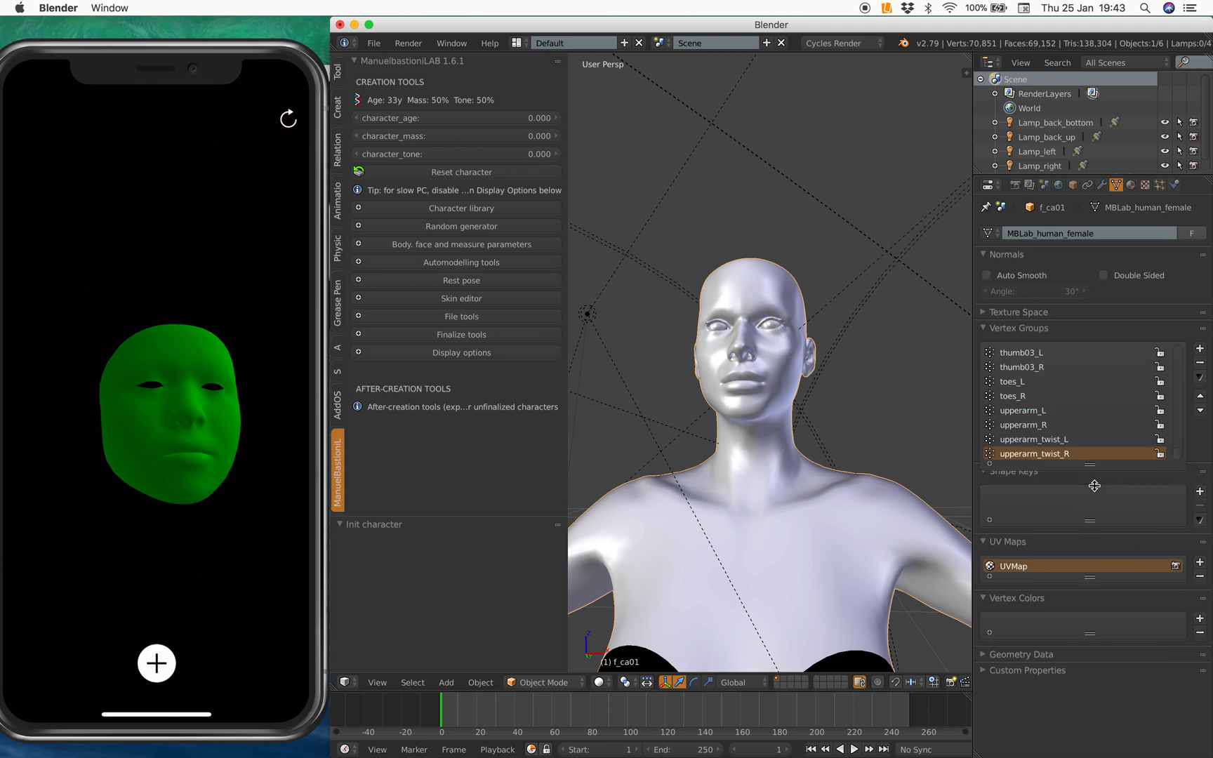
{"action": "left_click_drag", "start_coordinate": [1089, 422], "coordinate": [1091, 530]}
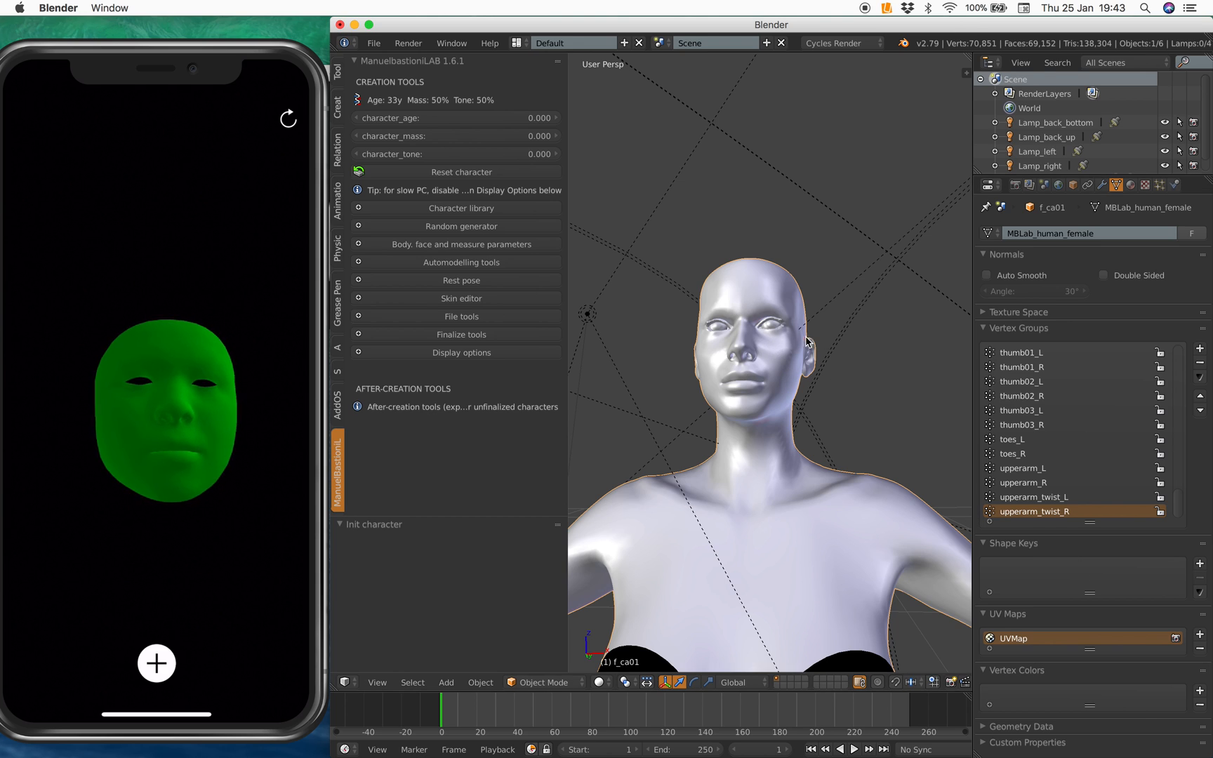
- Set the finalize prefix to CLARA and start Finalize with textures and backup
{"action": "left_click", "coordinate": [500, 338]}
{"action": "left_click", "coordinate": [496, 396]}
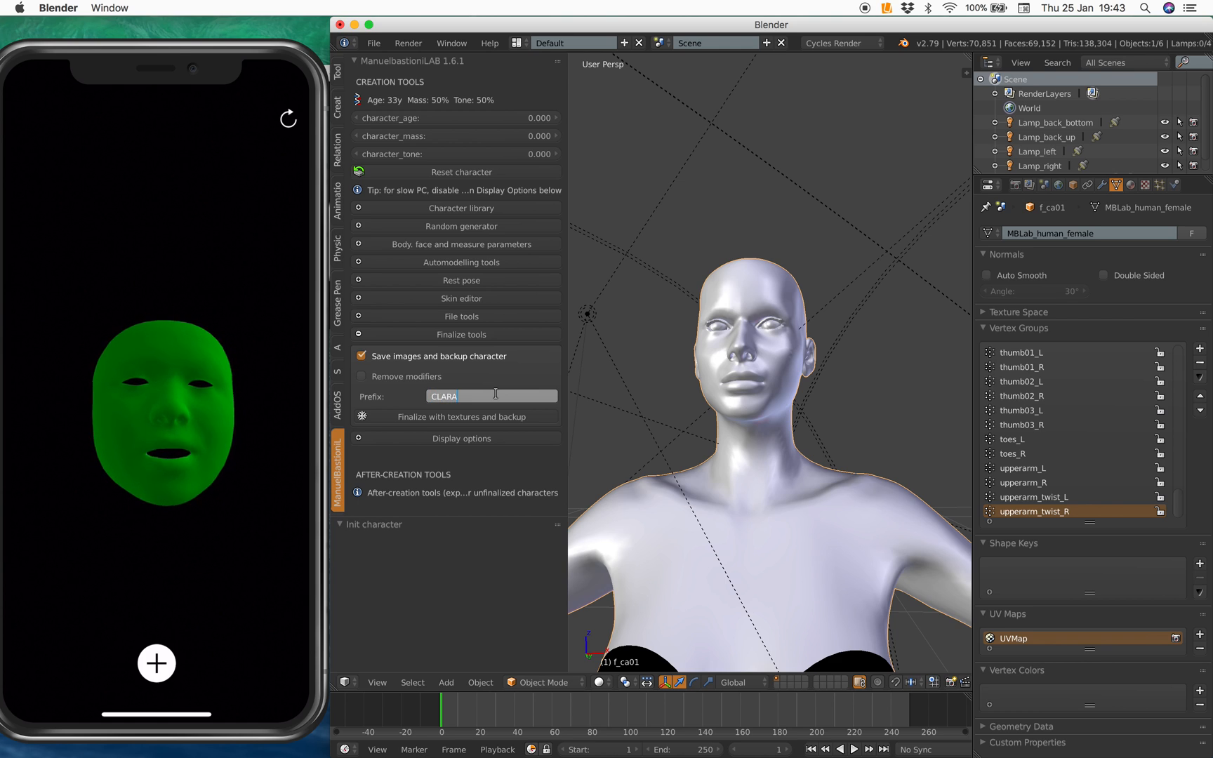
{"action": "key", "text": "Return"}
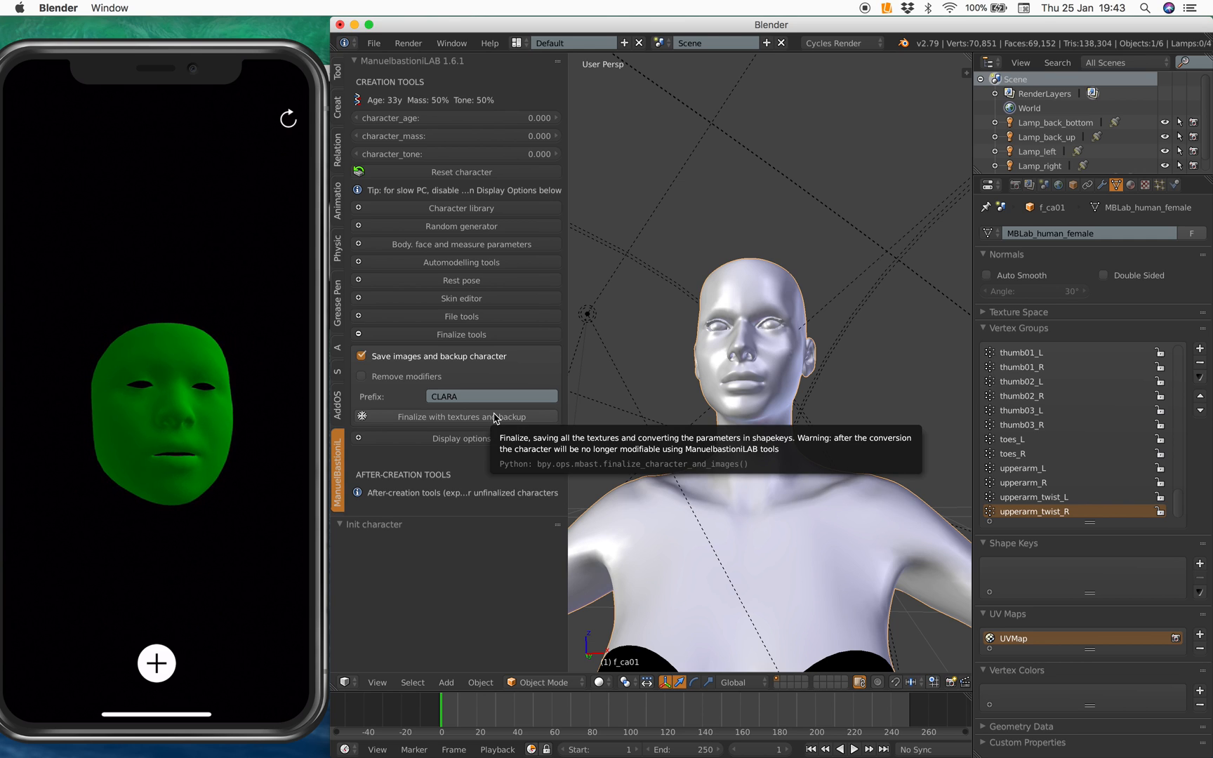
{"action": "left_click", "coordinate": [495, 417]}
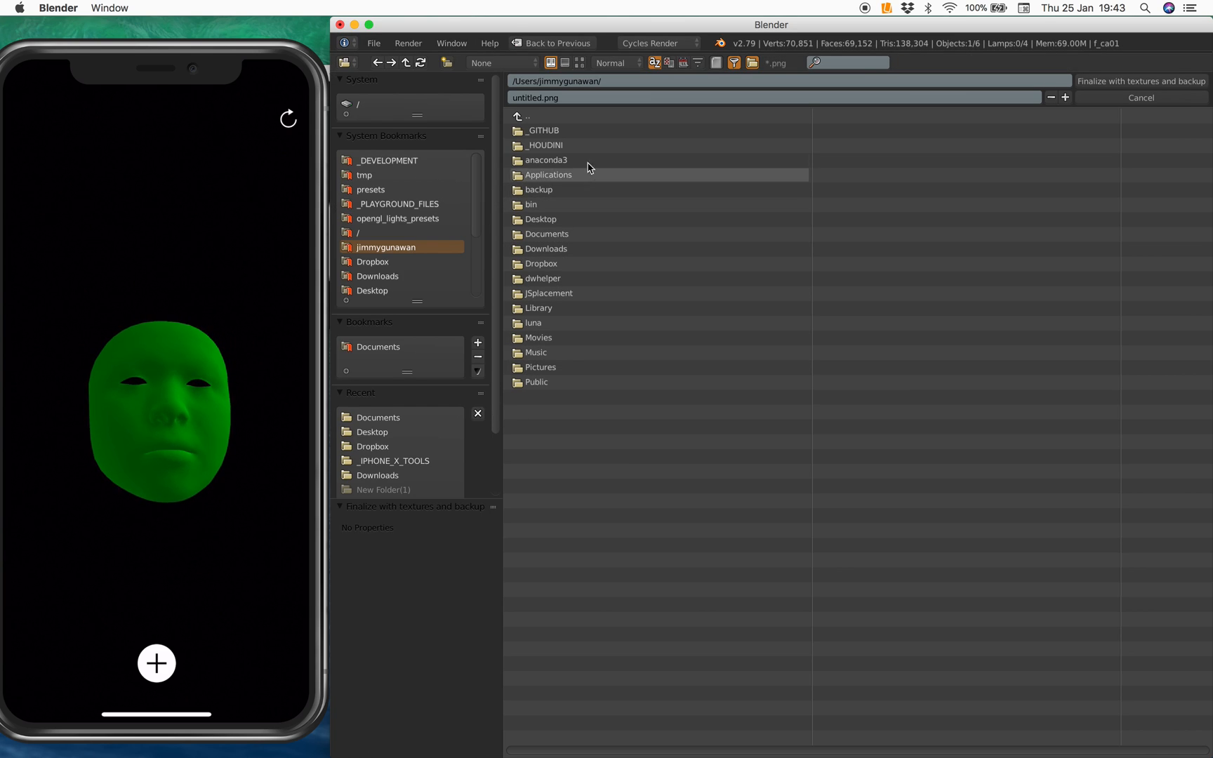
- Confirm finalizing into the home folder, producing CLARA_armature
{"action": "left_click", "coordinate": [1093, 81]}
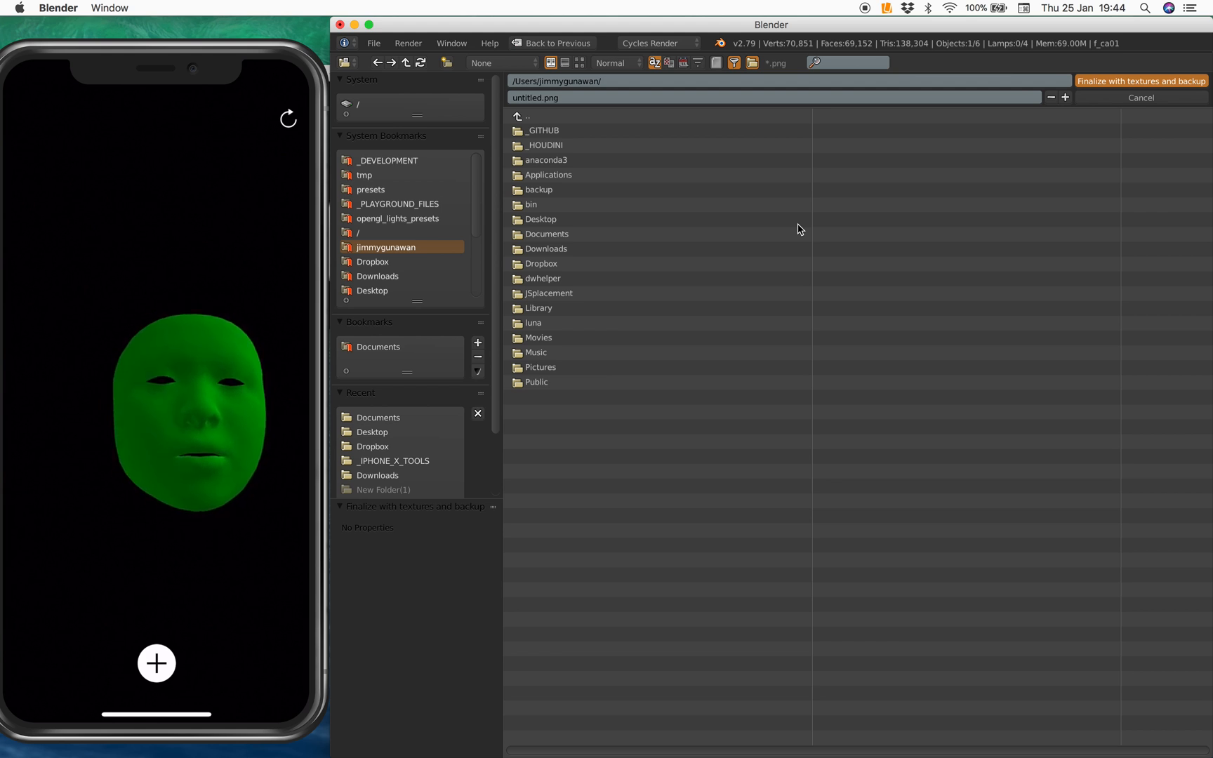
- Select the CLARA body and enlarge its shape key list while shrinking vertex groups
{"action": "key", "text": "Escape"}
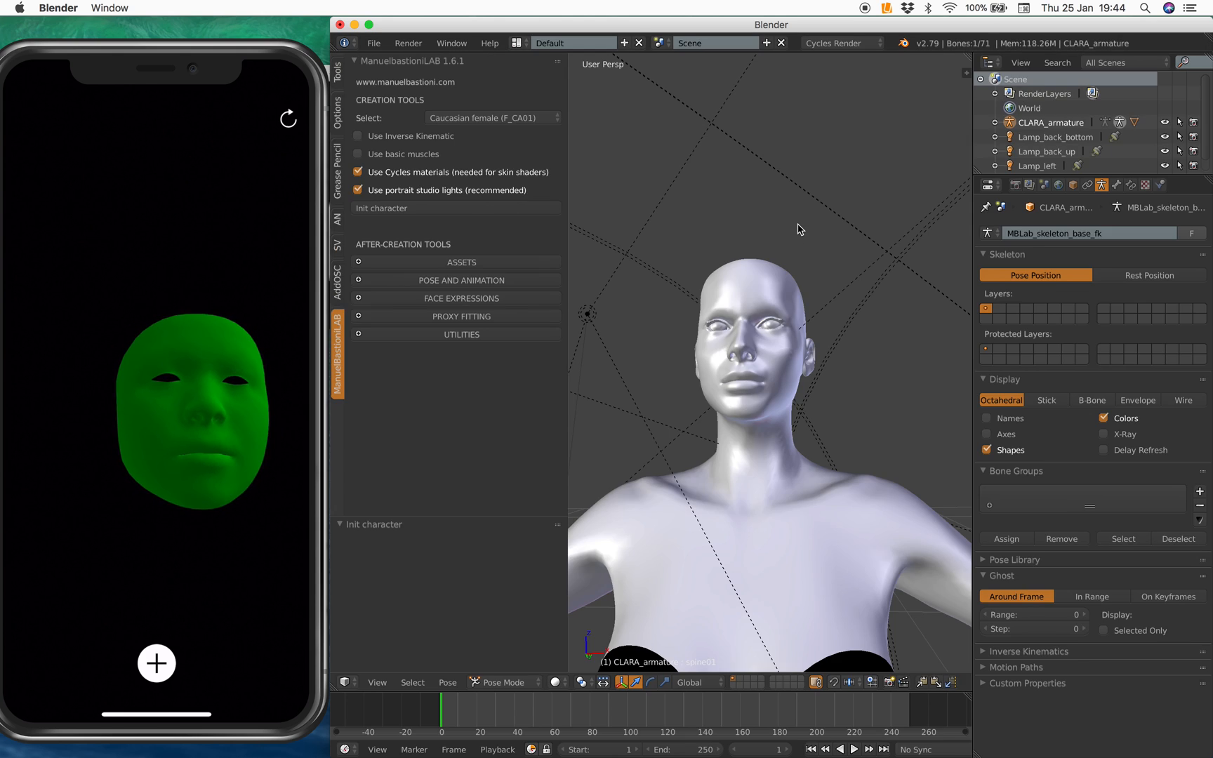
{"action": "right_click", "coordinate": [823, 257]}
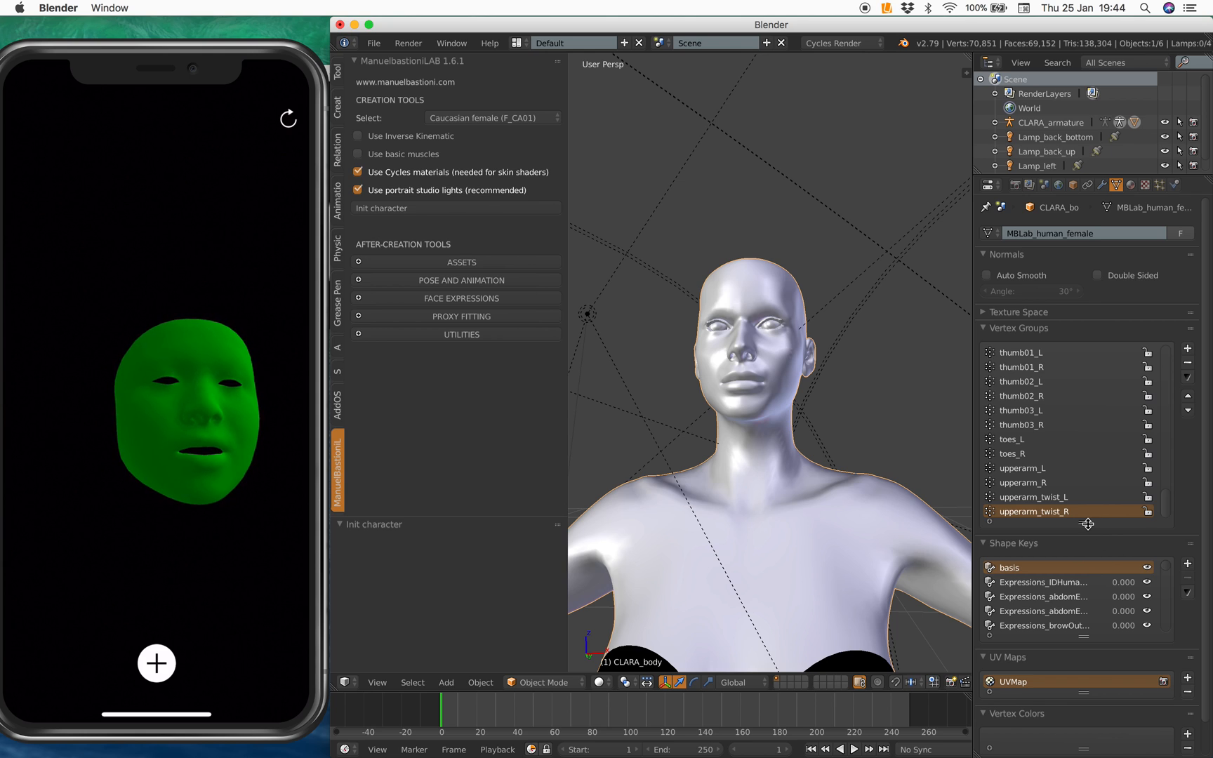
{"action": "left_click_drag", "start_coordinate": [1088, 524], "coordinate": [1088, 408]}
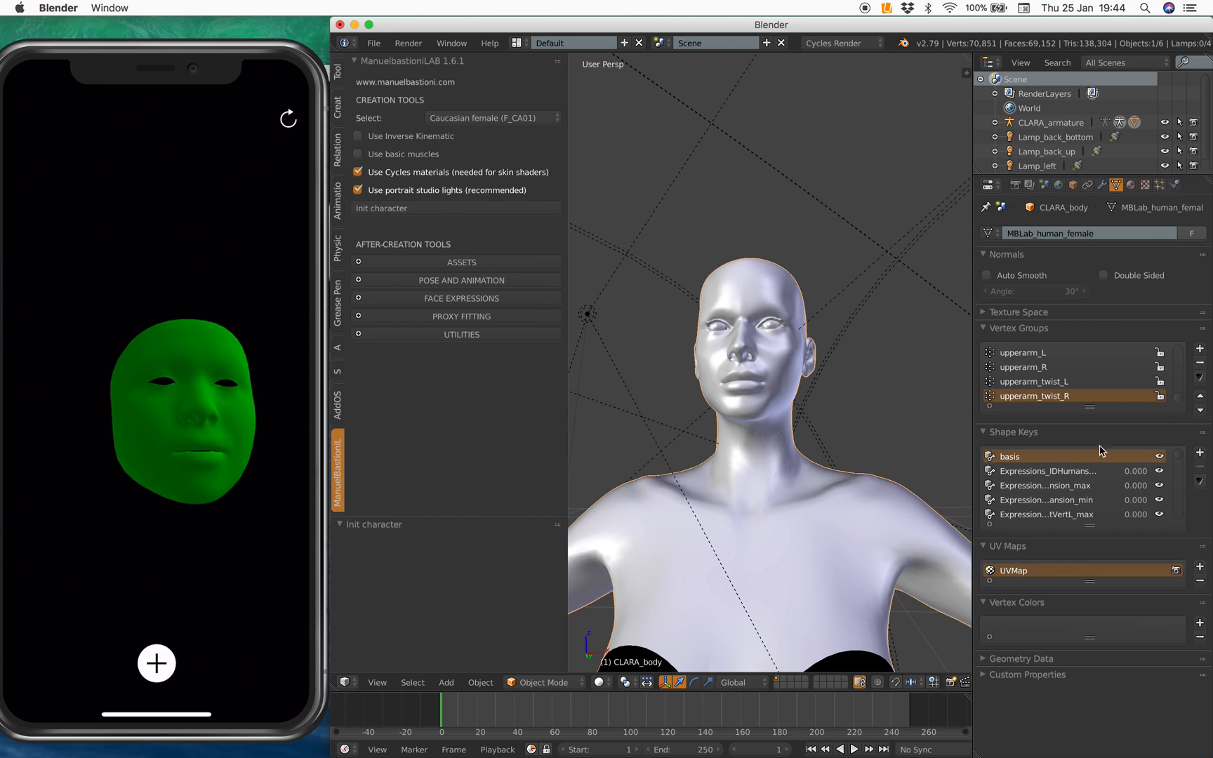
{"action": "left_click_drag", "start_coordinate": [1088, 522], "coordinate": [1092, 636]}
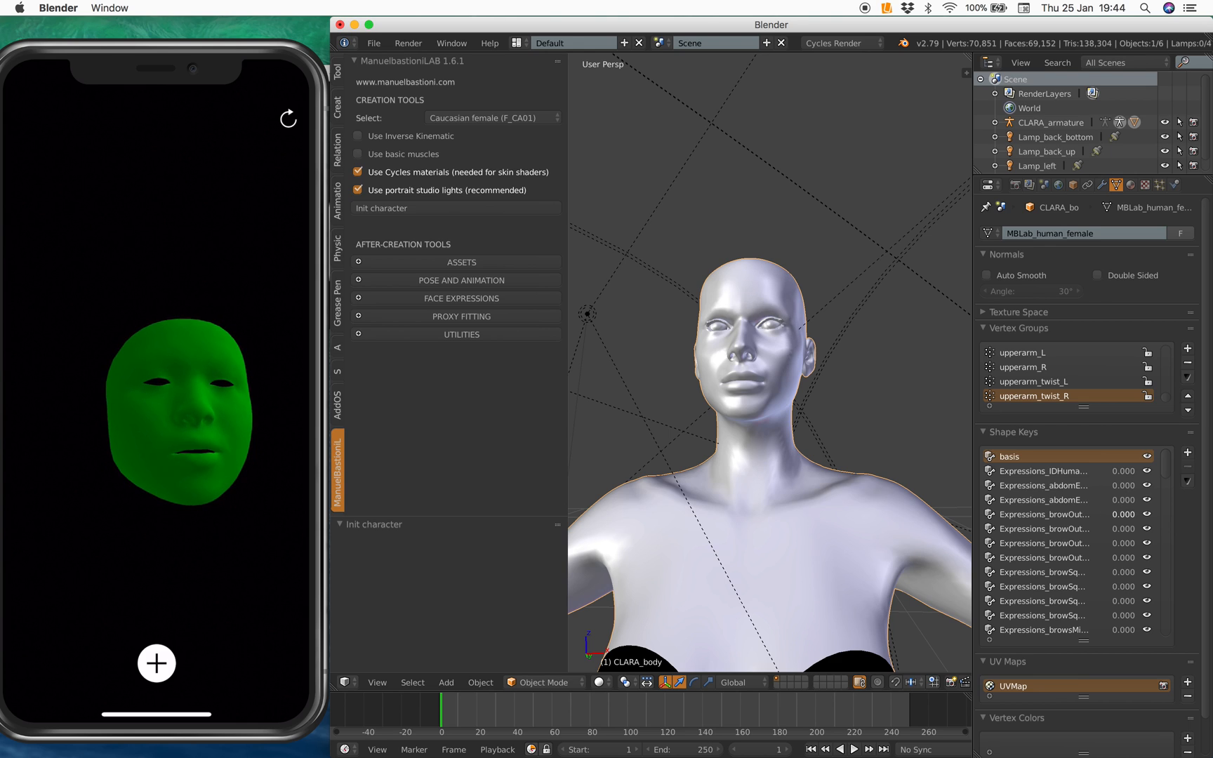
{"action": "scroll", "coordinate": [1090, 531], "scroll_direction": "down", "scroll_amount": 4}
{"action": "scroll", "coordinate": [1086, 541], "scroll_direction": "down", "scroll_amount": 4}
{"action": "scroll", "coordinate": [1080, 550], "scroll_direction": "down", "scroll_amount": 4}
{"action": "scroll", "coordinate": [1081, 557], "scroll_direction": "down", "scroll_amount": 3}
{"action": "scroll", "coordinate": [1080, 557], "scroll_direction": "down", "scroll_amount": 2}
{"action": "scroll", "coordinate": [1078, 555], "scroll_direction": "down", "scroll_amount": 3}
{"action": "scroll", "coordinate": [1077, 553], "scroll_direction": "down", "scroll_amount": 3}
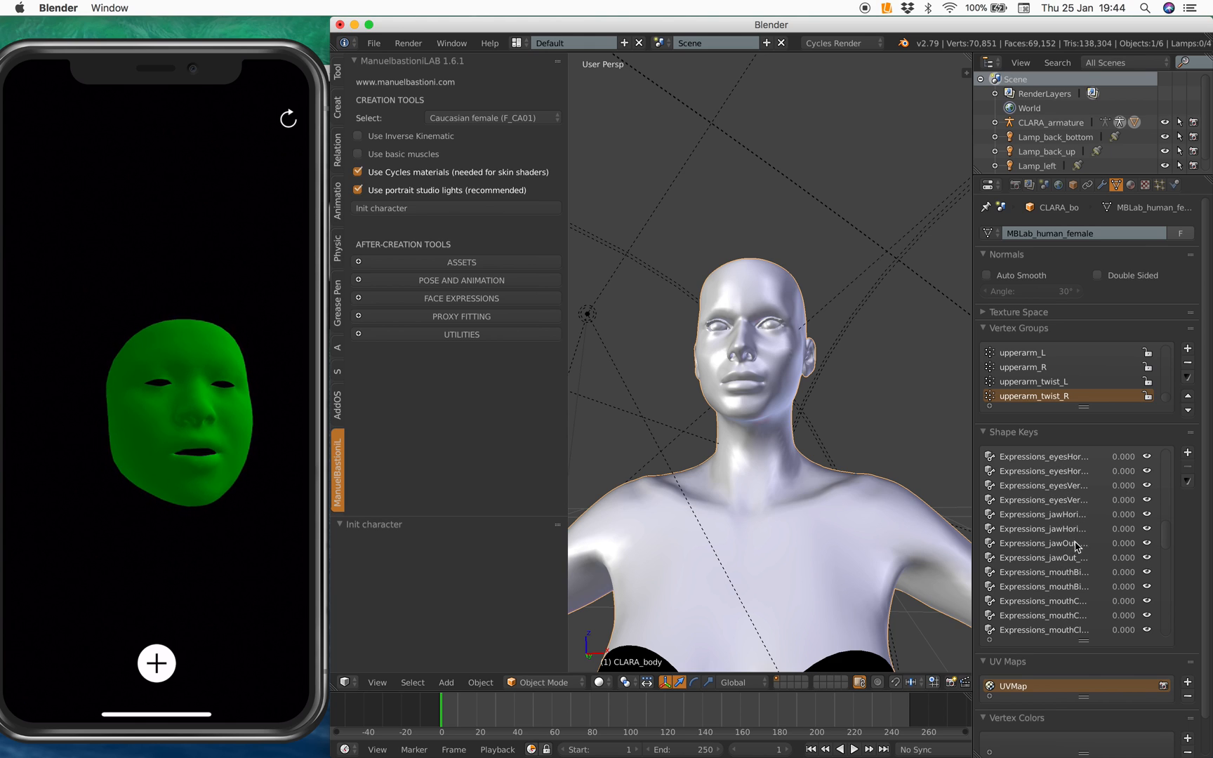
{"action": "scroll", "coordinate": [1077, 547], "scroll_direction": "down", "scroll_amount": 3}
{"action": "scroll", "coordinate": [1078, 551], "scroll_direction": "down", "scroll_amount": 3}
{"action": "scroll", "coordinate": [1085, 560], "scroll_direction": "down", "scroll_amount": 4}
{"action": "scroll", "coordinate": [1085, 561], "scroll_direction": "down", "scroll_amount": 3}
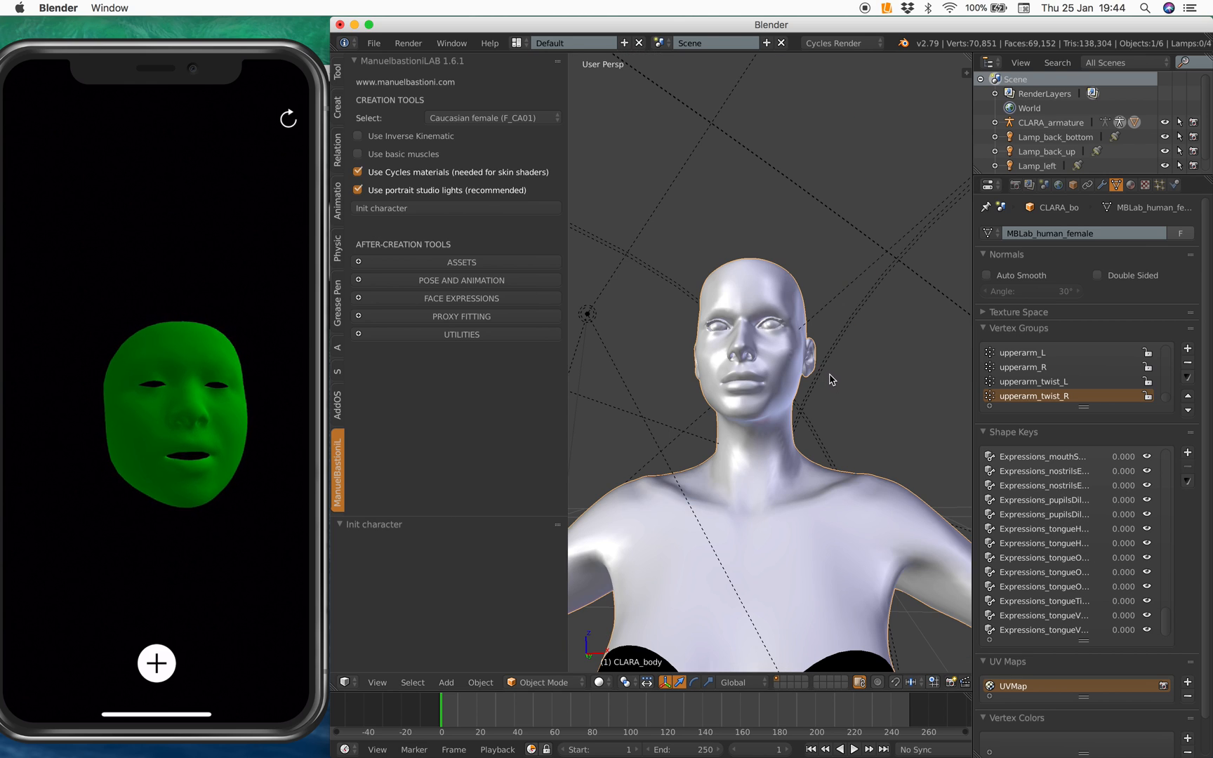
{"action": "scroll", "coordinate": [830, 379], "scroll_direction": "up", "scroll_amount": 1}
- Save the scene as CLARA_001.blend in Documents
{"action": "left_click", "coordinate": [372, 43]}
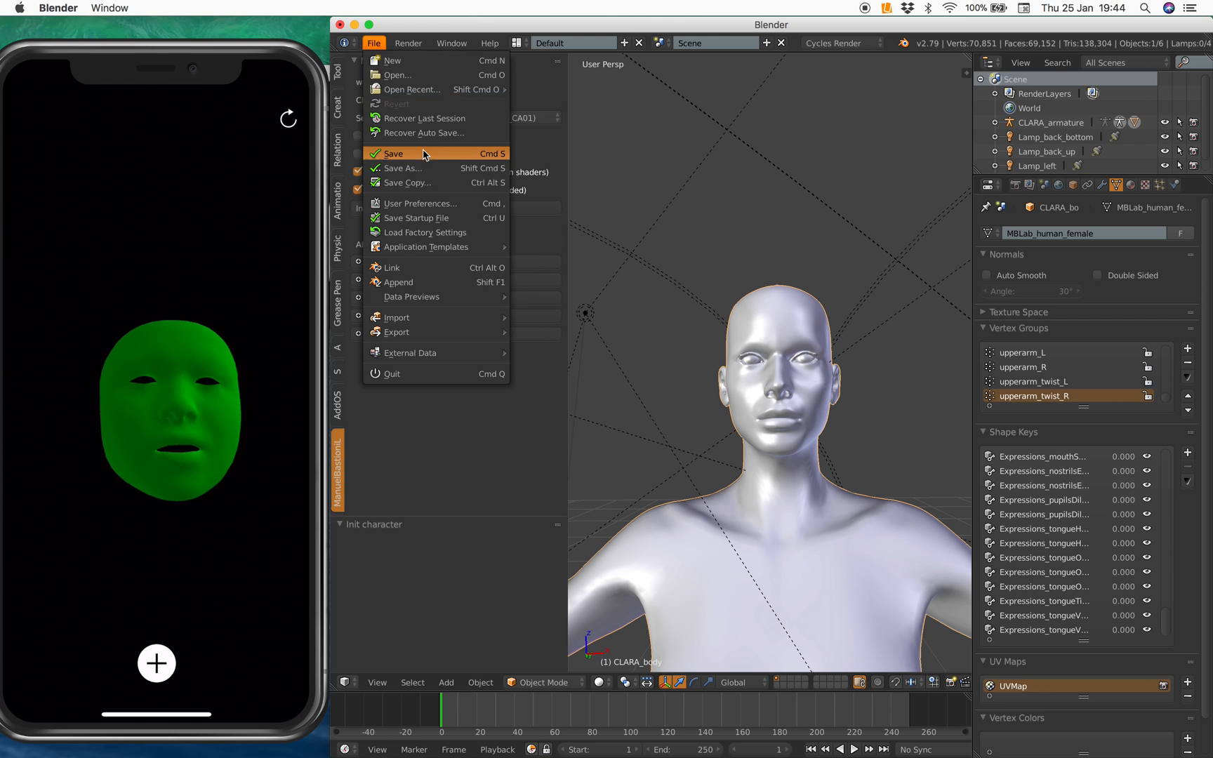
{"action": "left_click", "coordinate": [426, 155]}
{"action": "left_click", "coordinate": [541, 98]}
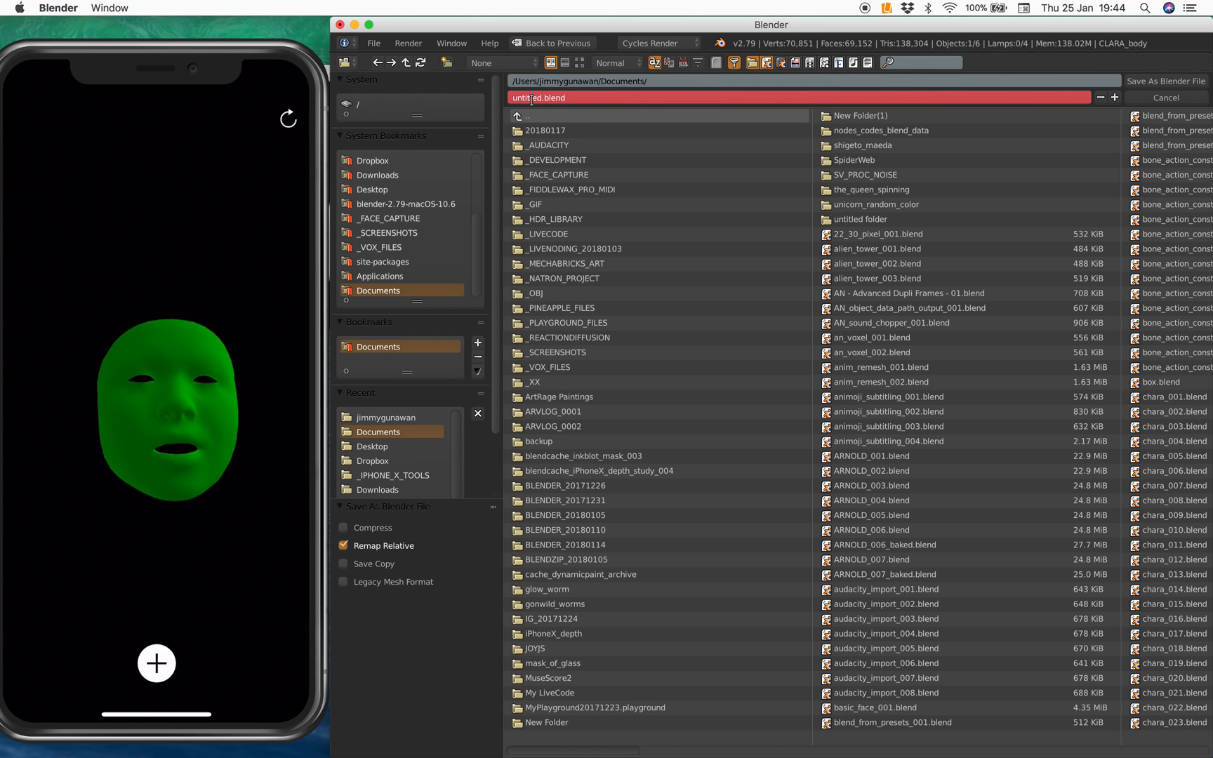
{"action": "type", "text": "CLARA+"}
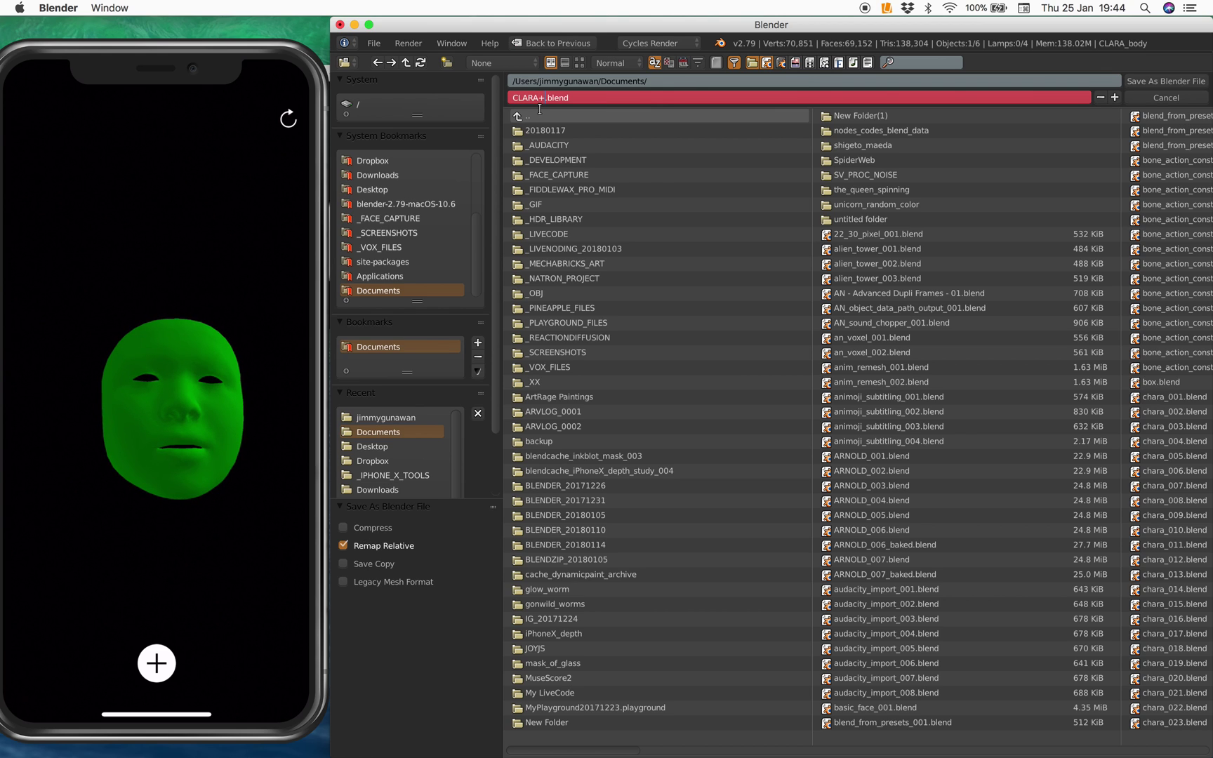
{"action": "key", "text": "BackSpace"}
{"action": "type", "text": "1"}
{"action": "left_click", "coordinate": [1164, 81]}
- Collapse the tool shelf, center the character in the view and save again
{"action": "mouse_move", "coordinate": [880, 212]}
{"action": "middle_mouse_down"}
{"action": "mouse_move", "coordinate": [750, 246]}
{"action": "mouse_move", "coordinate": [681, 249]}
{"action": "middle_mouse_up"}
{"action": "left_click_drag", "start_coordinate": [569, 229], "coordinate": [346, 227]}
{"action": "middle_click_drag", "start_coordinate": [617, 255], "coordinate": [765, 244], "text": "shift"}
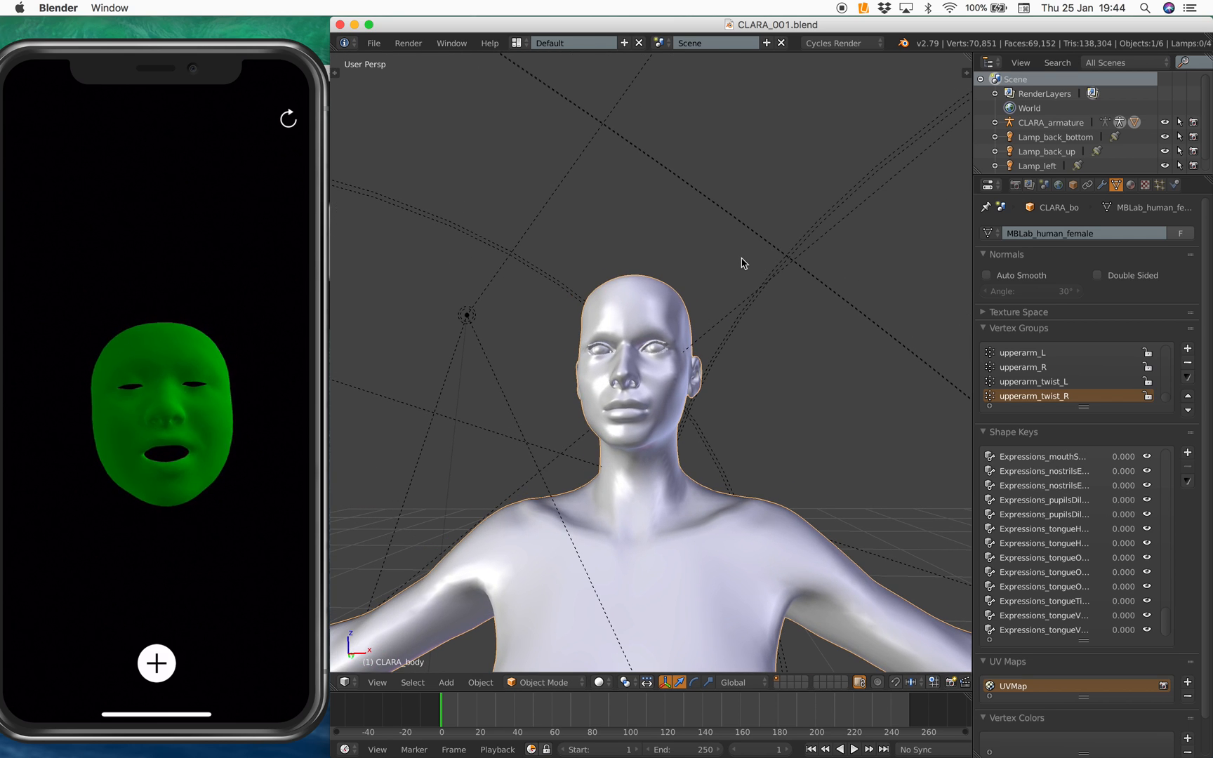
{"action": "scroll", "coordinate": [633, 275], "scroll_direction": "down", "scroll_amount": 2}
{"action": "key", "text": "slash"}
{"action": "key", "text": "slash"}
{"action": "key", "text": "ctrl+s"}
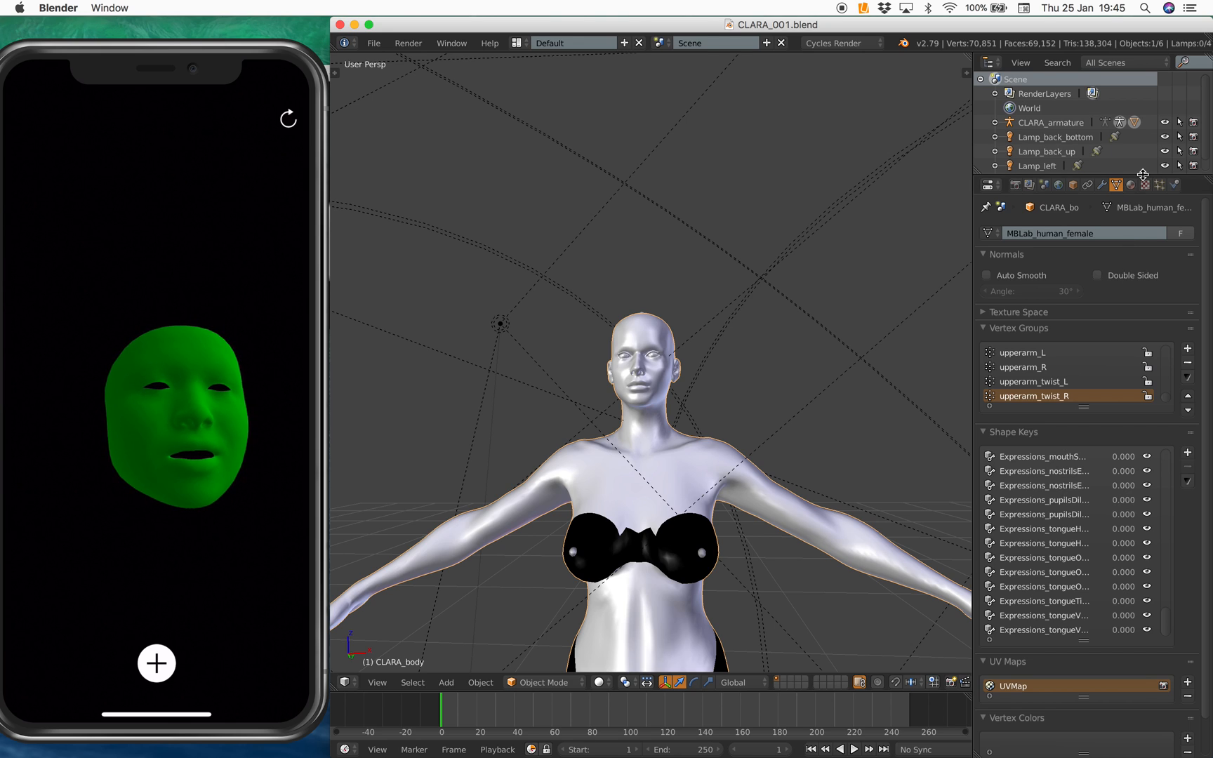
- Enlarge the Outliner and hide all four lamps from the viewport
{"action": "left_click_drag", "start_coordinate": [1143, 176], "coordinate": [1143, 276]}
{"action": "left_click_drag", "start_coordinate": [1177, 138], "coordinate": [1177, 180]}
{"action": "left_click", "coordinate": [898, 253]}
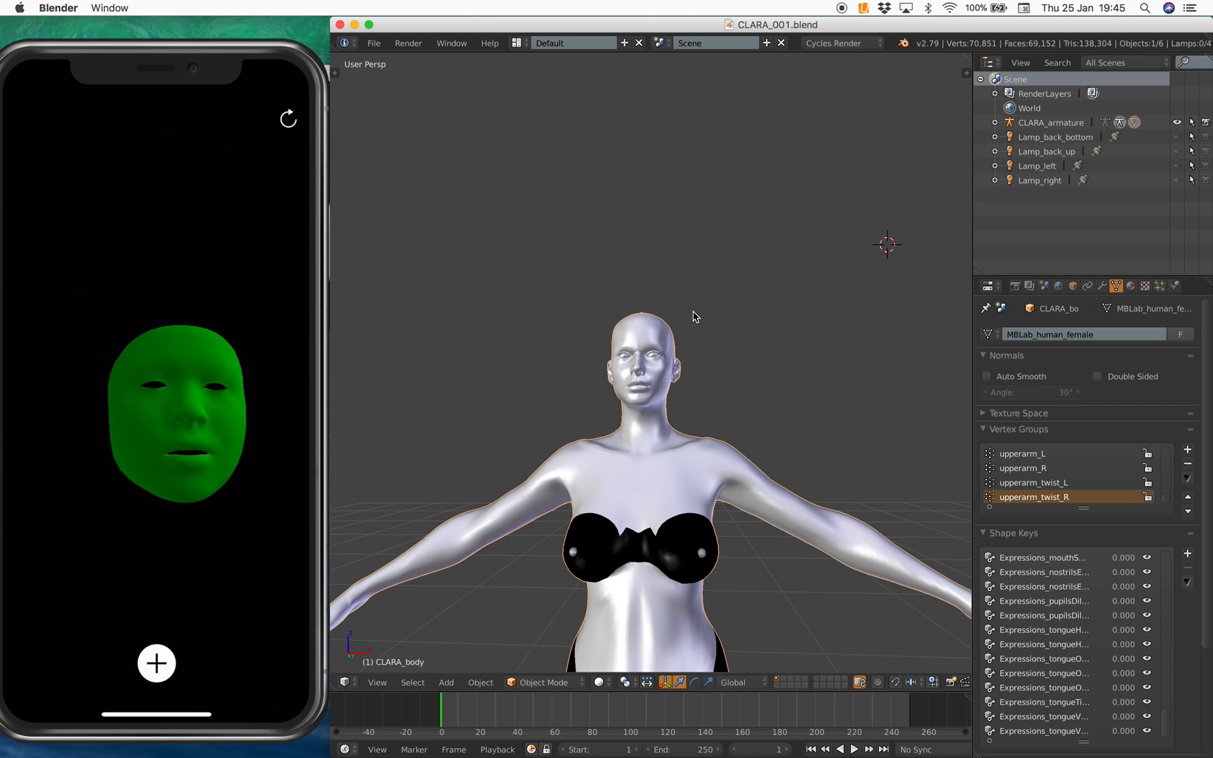
{"action": "left_click", "coordinate": [374, 43]}
{"action": "mouse_move", "coordinate": [436, 317]}
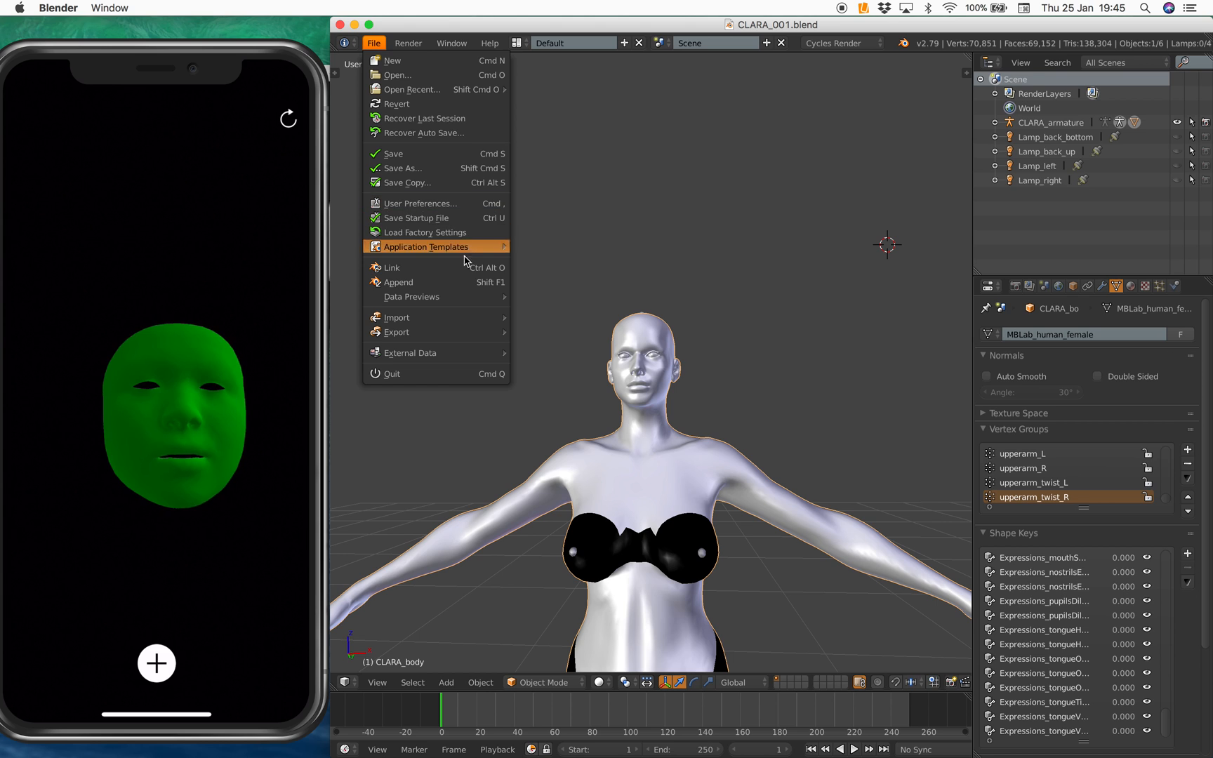
- Append every Empty.* object from chara_031.blend/Object
{"action": "left_click", "coordinate": [417, 283]}
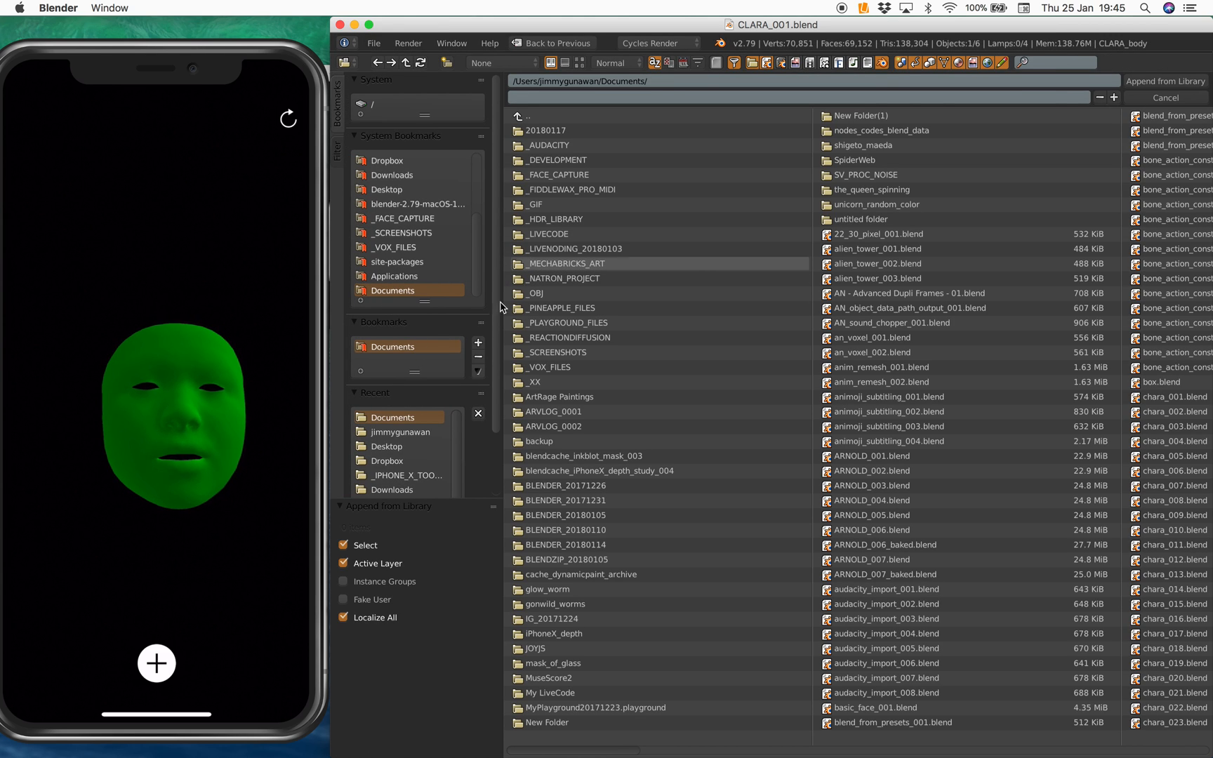
{"action": "left_click_drag", "start_coordinate": [608, 751], "coordinate": [749, 745]}
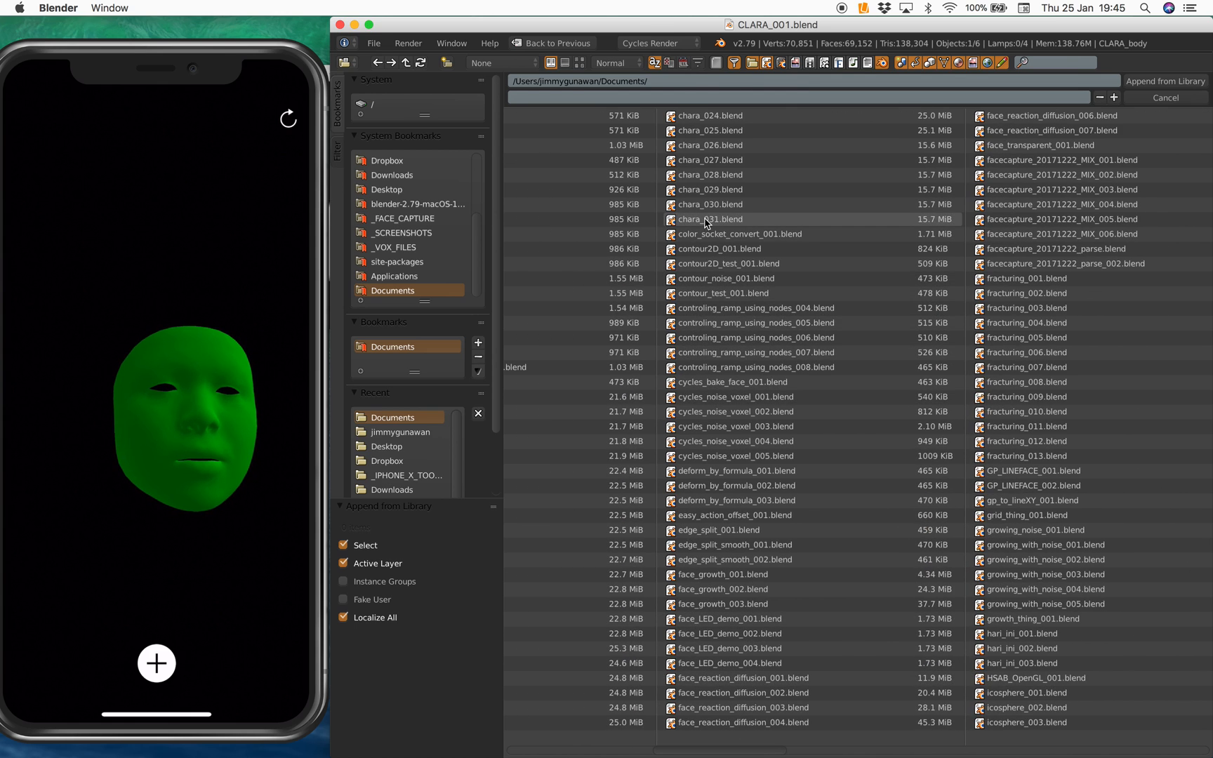
{"action": "left_click", "coordinate": [706, 220]}
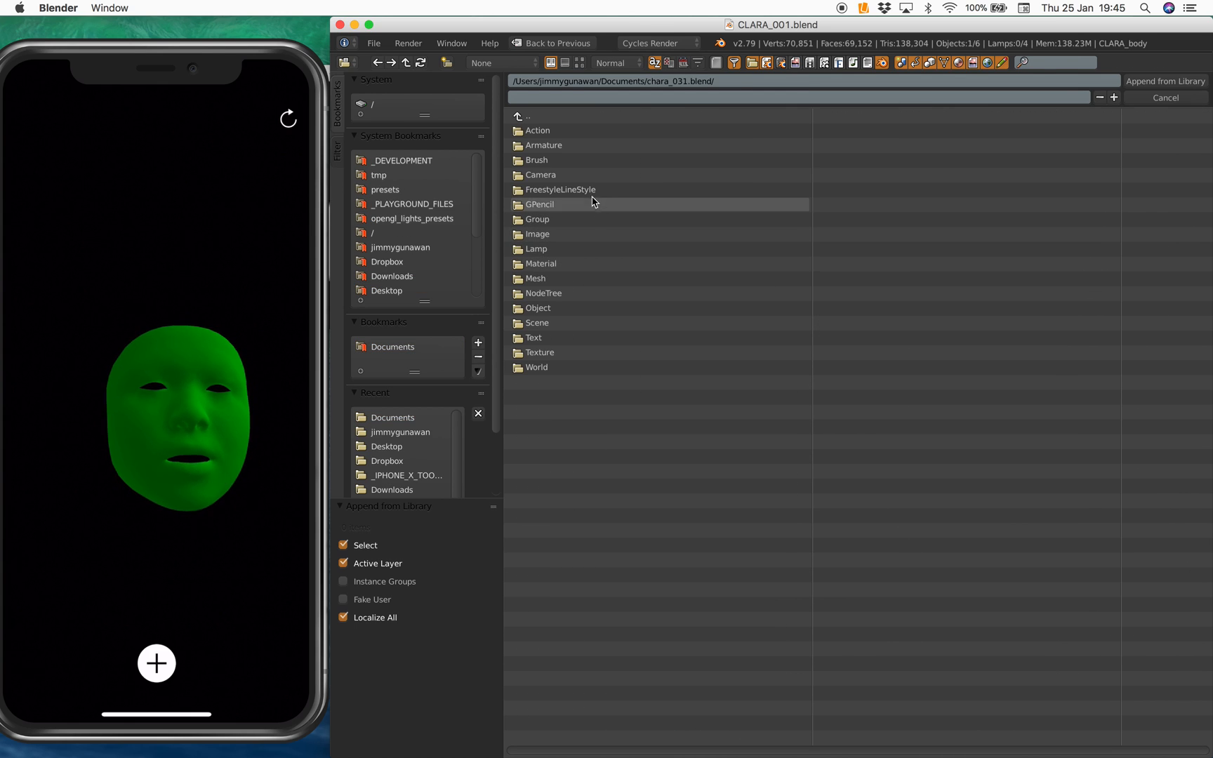
{"action": "left_click", "coordinate": [579, 308]}
{"action": "left_click", "coordinate": [623, 97]}
{"action": "type", "text": "Empty."}
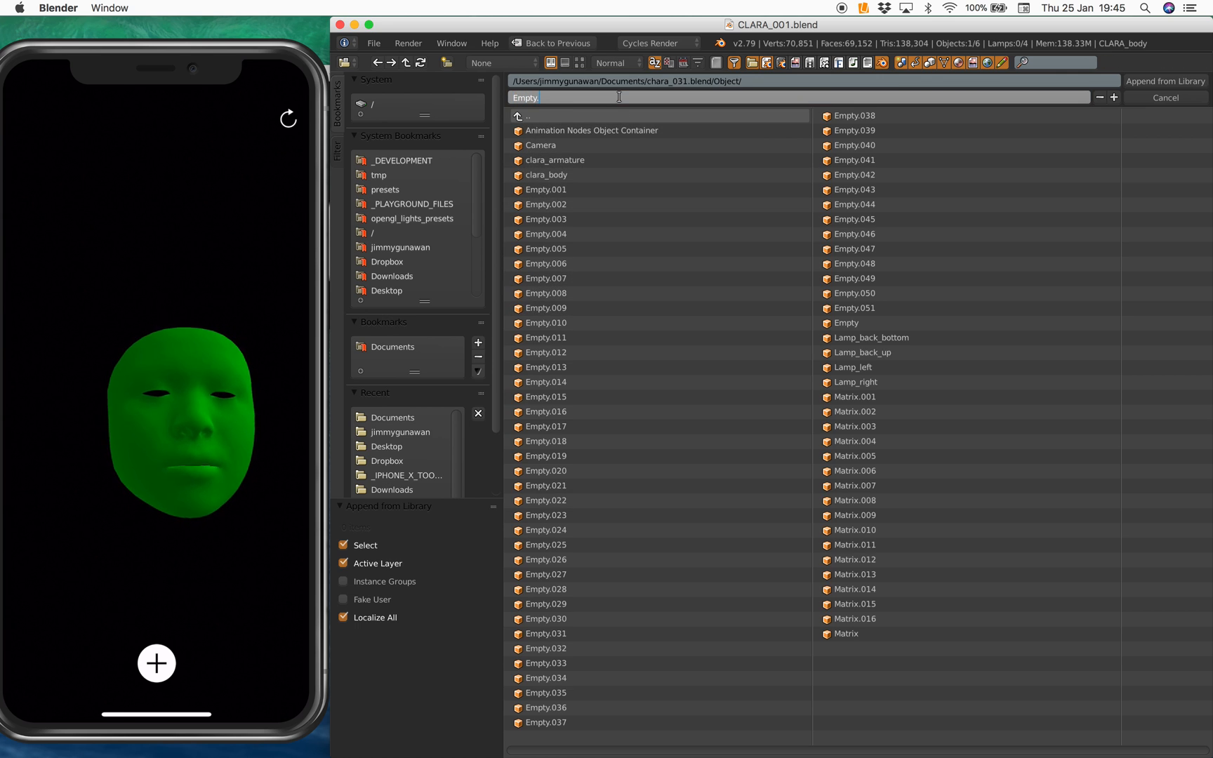
{"action": "key", "text": "Return"}
{"action": "key", "text": "a"}
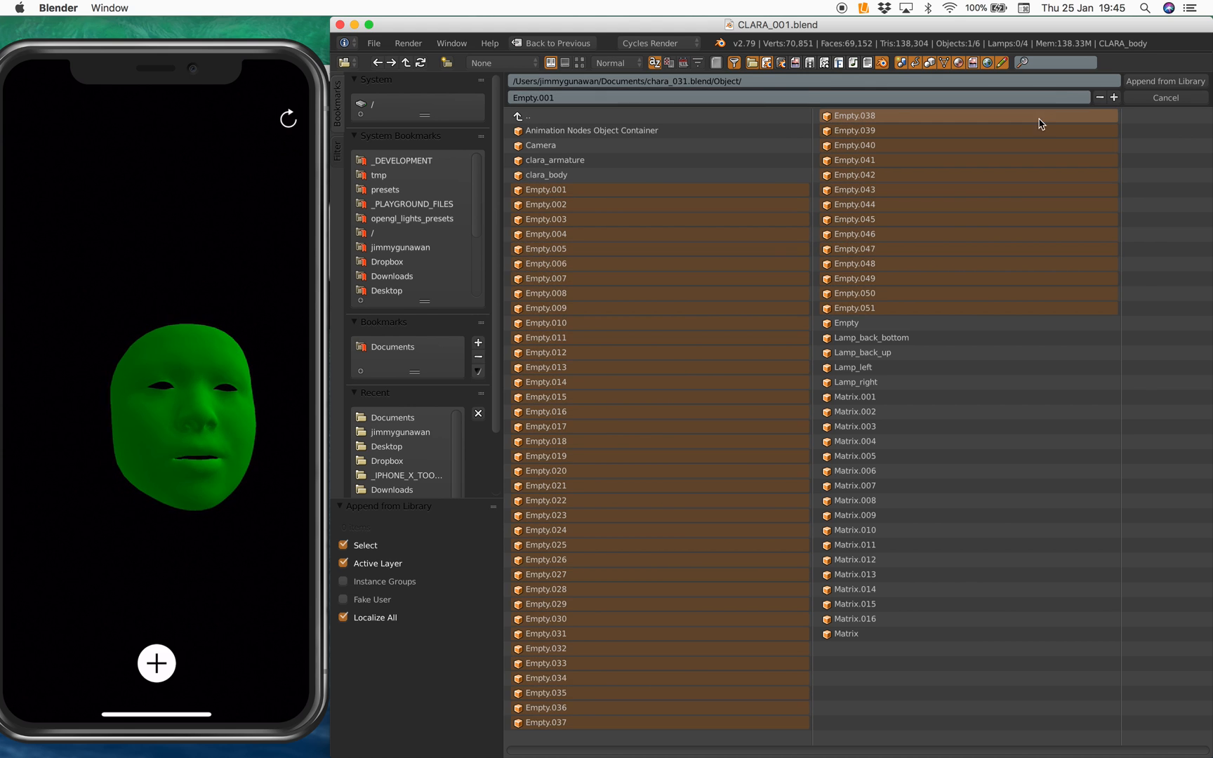
{"action": "left_click", "coordinate": [1164, 81]}
- Append all the Matrix.* objects from chara_031.blend as well
{"action": "left_click", "coordinate": [374, 42]}
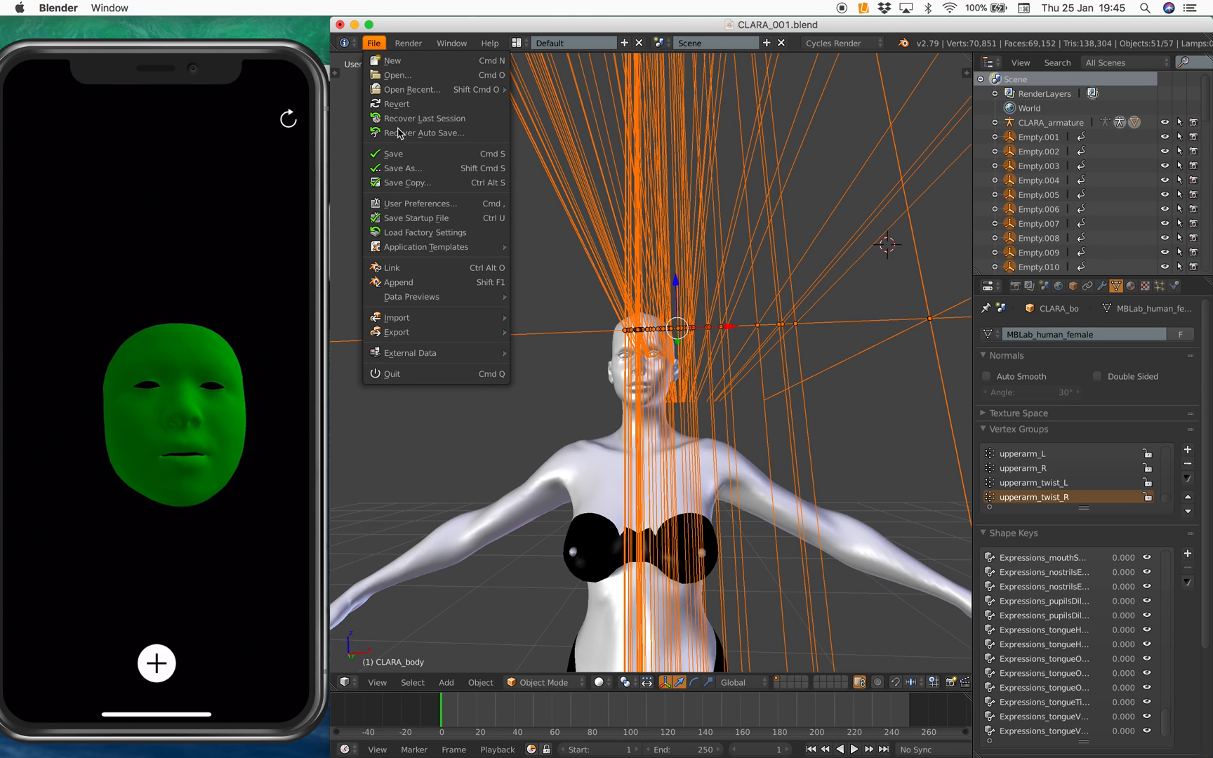
{"action": "left_click", "coordinate": [443, 283]}
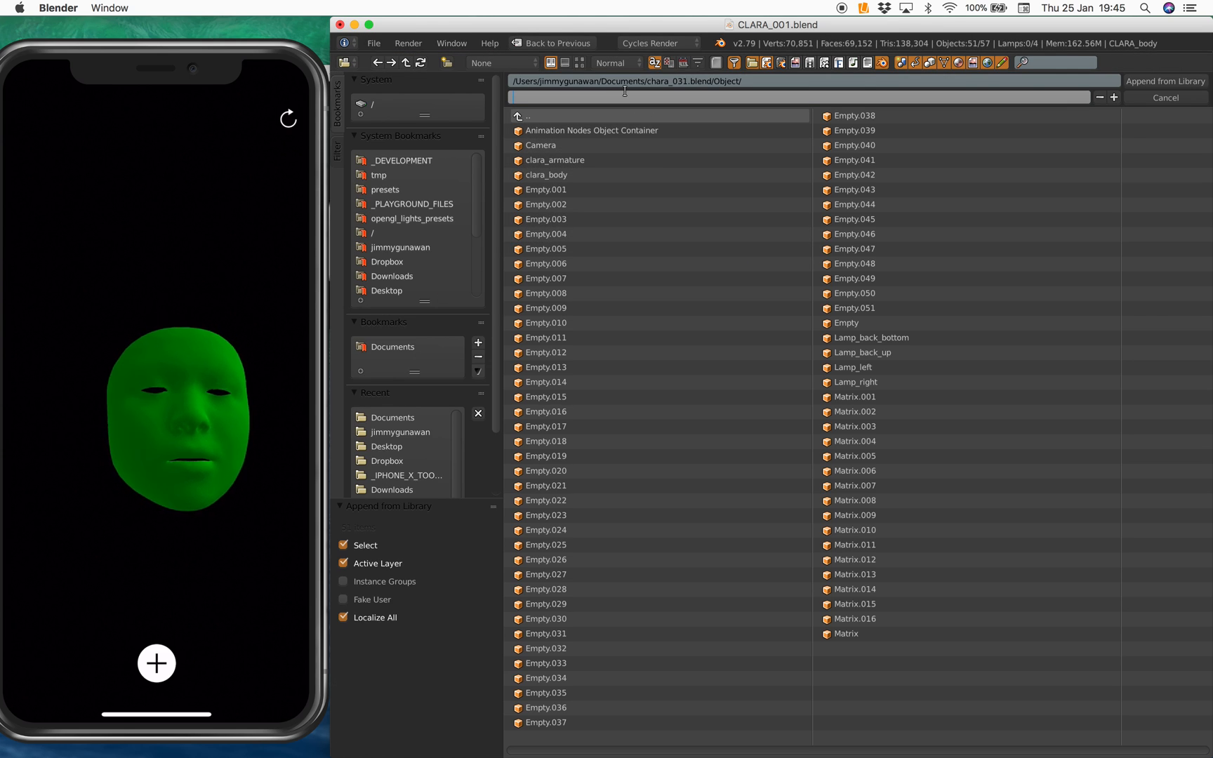
{"action": "type", "text": "Matrix."}
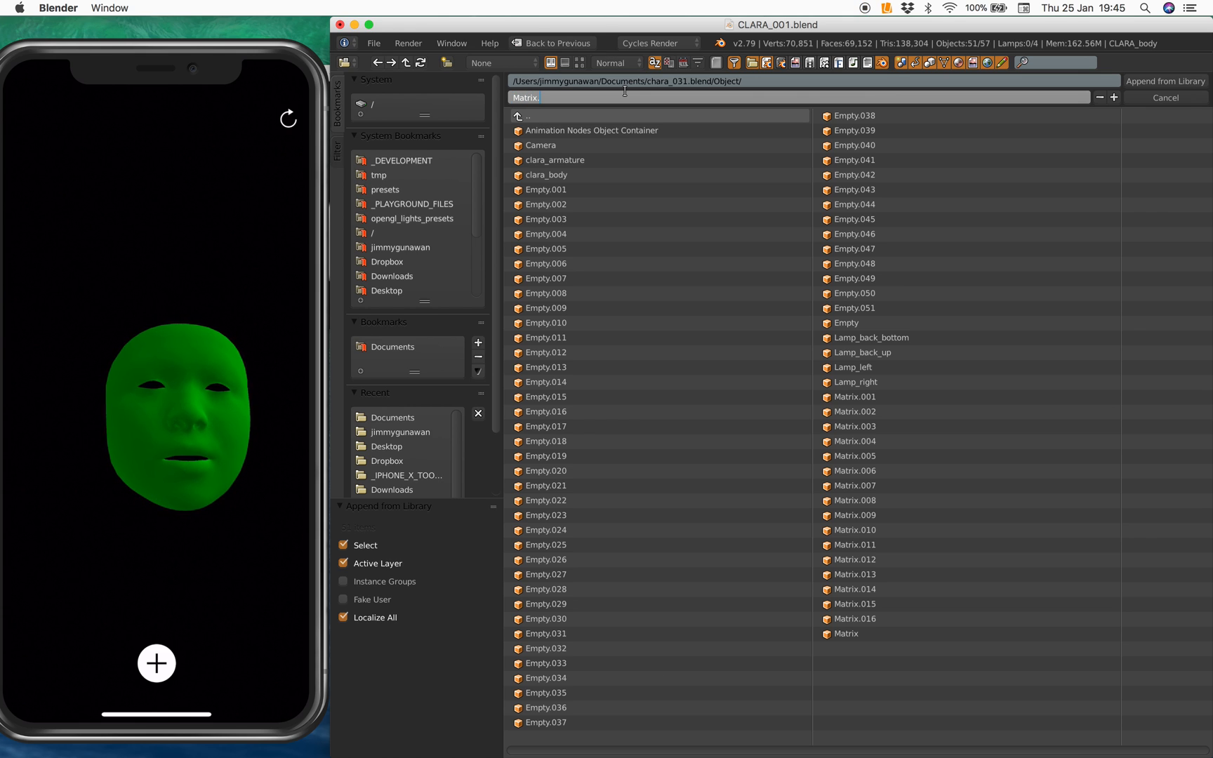
{"action": "type", "text": "*"}
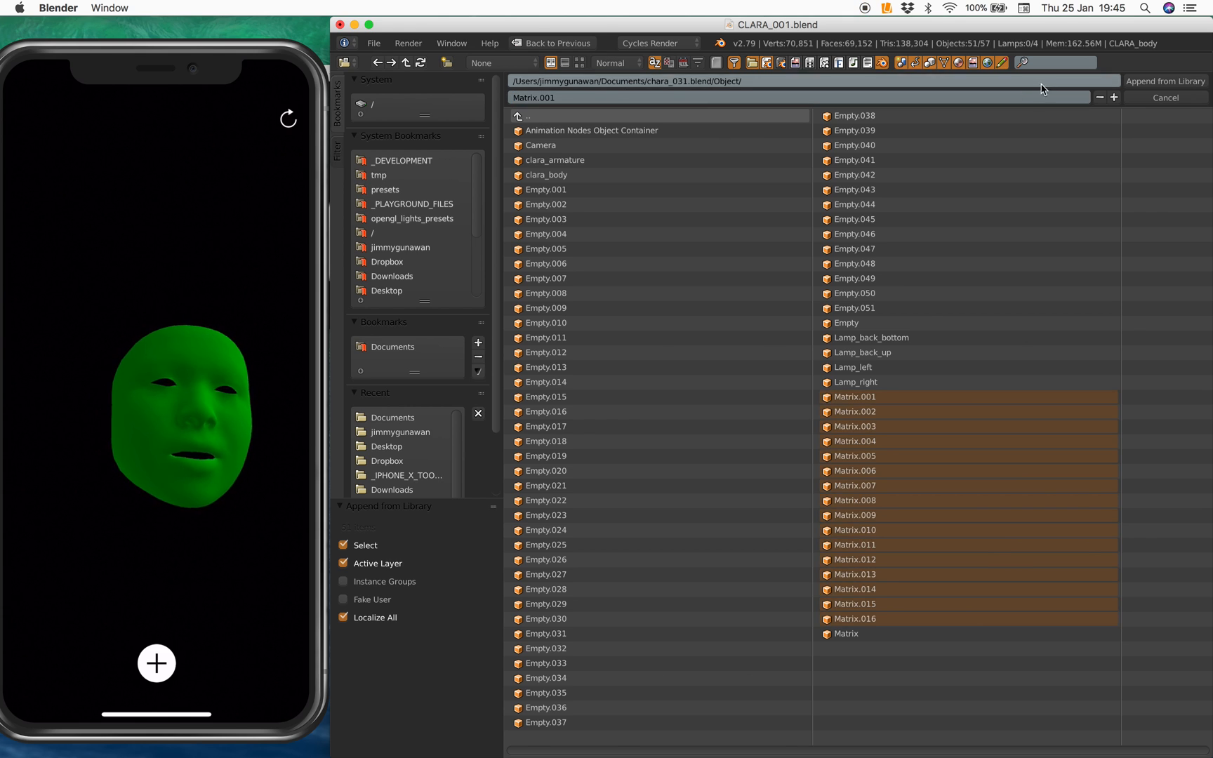
{"action": "key", "text": "Return"}
- Finish appending the Matrix objects and deselect everything in the scene
{"action": "key", "text": "ctrl+shift+a"}
{"action": "left_click", "coordinate": [661, 426]}
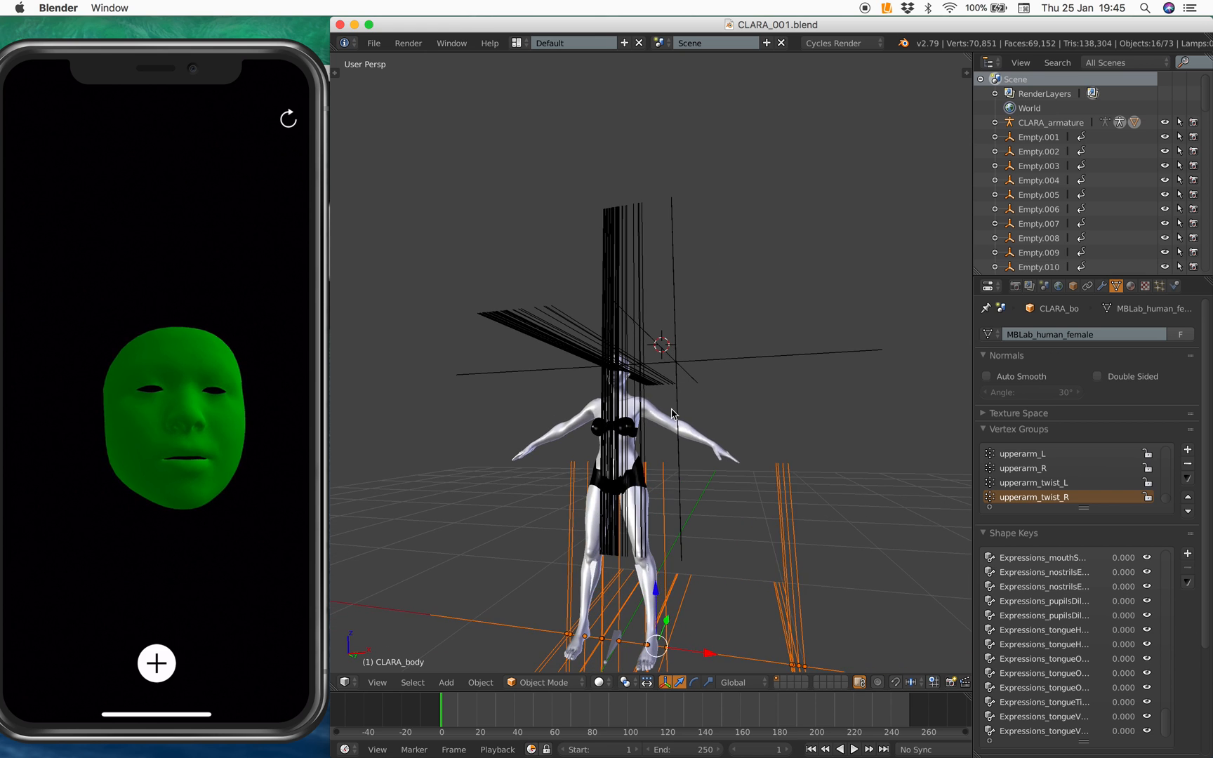
{"action": "key", "text": "a"}
{"action": "key", "text": "a"}
{"action": "key", "text": "ctrl+a"}
{"action": "left_click", "coordinate": [663, 407]}
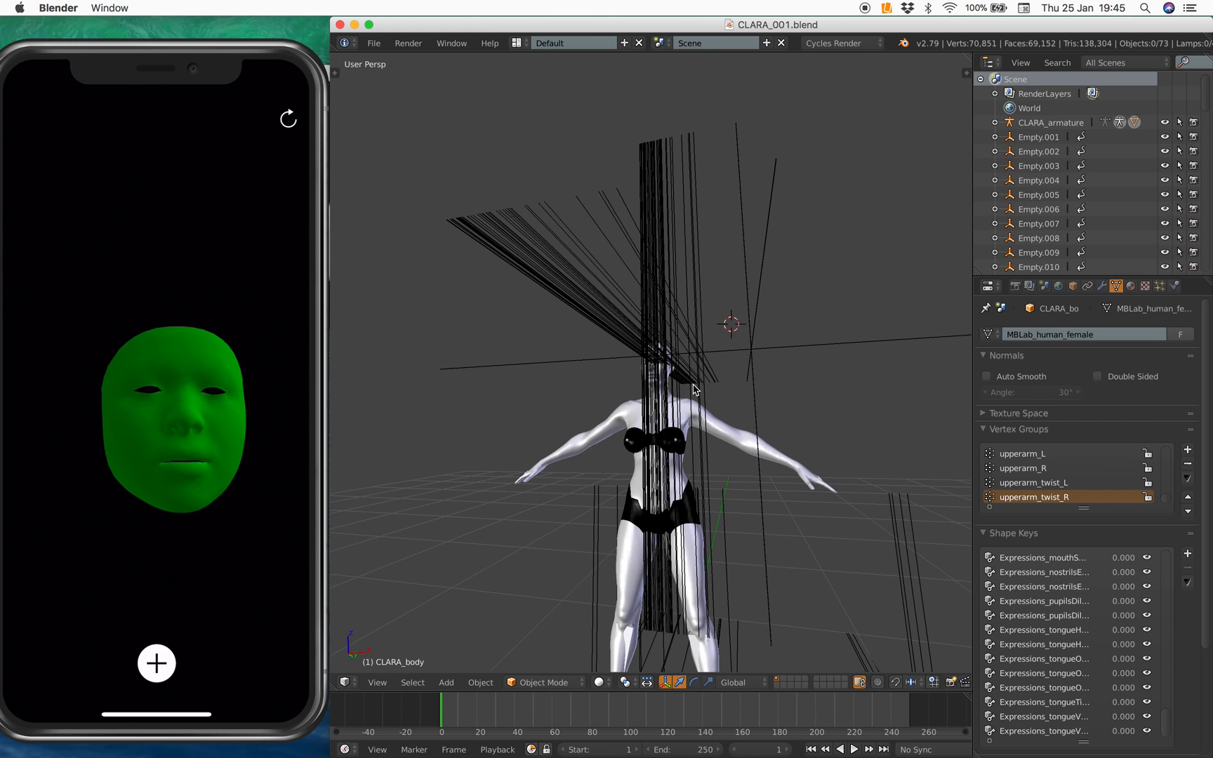
{"action": "scroll", "coordinate": [697, 393], "scroll_direction": "up", "scroll_amount": 3}
{"action": "scroll", "coordinate": [703, 393], "scroll_direction": "up", "scroll_amount": 3}
- Orbit the view around Clara's head to inspect the appended empties
{"action": "middle_click_drag", "start_coordinate": [703, 393], "coordinate": [695, 395]}
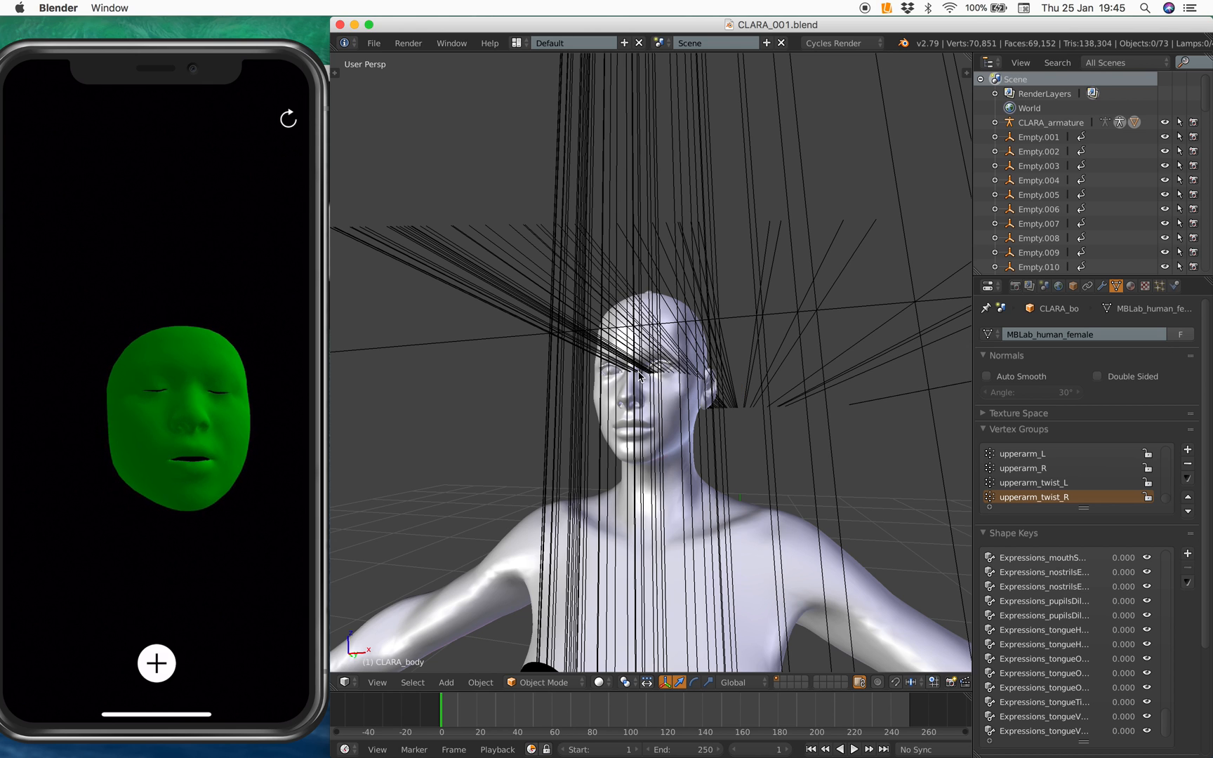
{"action": "middle_click_drag", "start_coordinate": [753, 254], "coordinate": [718, 250]}
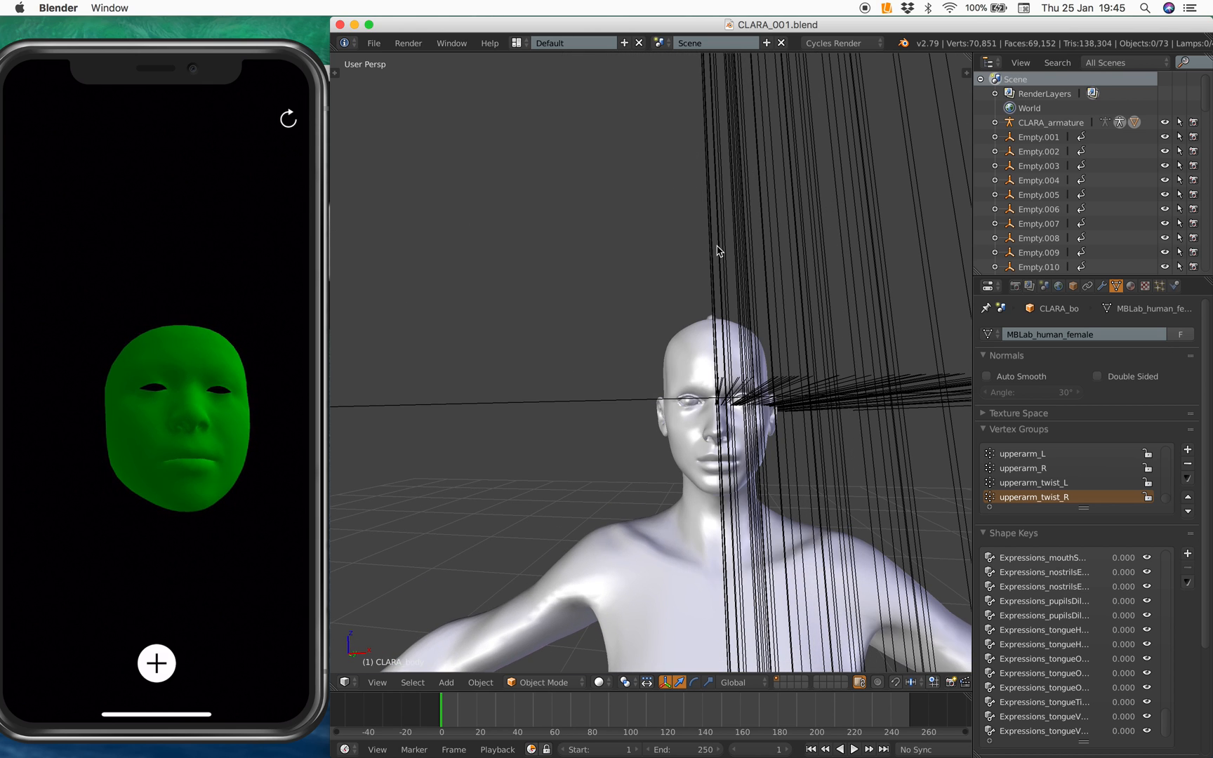
{"action": "middle_click_drag", "start_coordinate": [808, 222], "coordinate": [774, 234]}
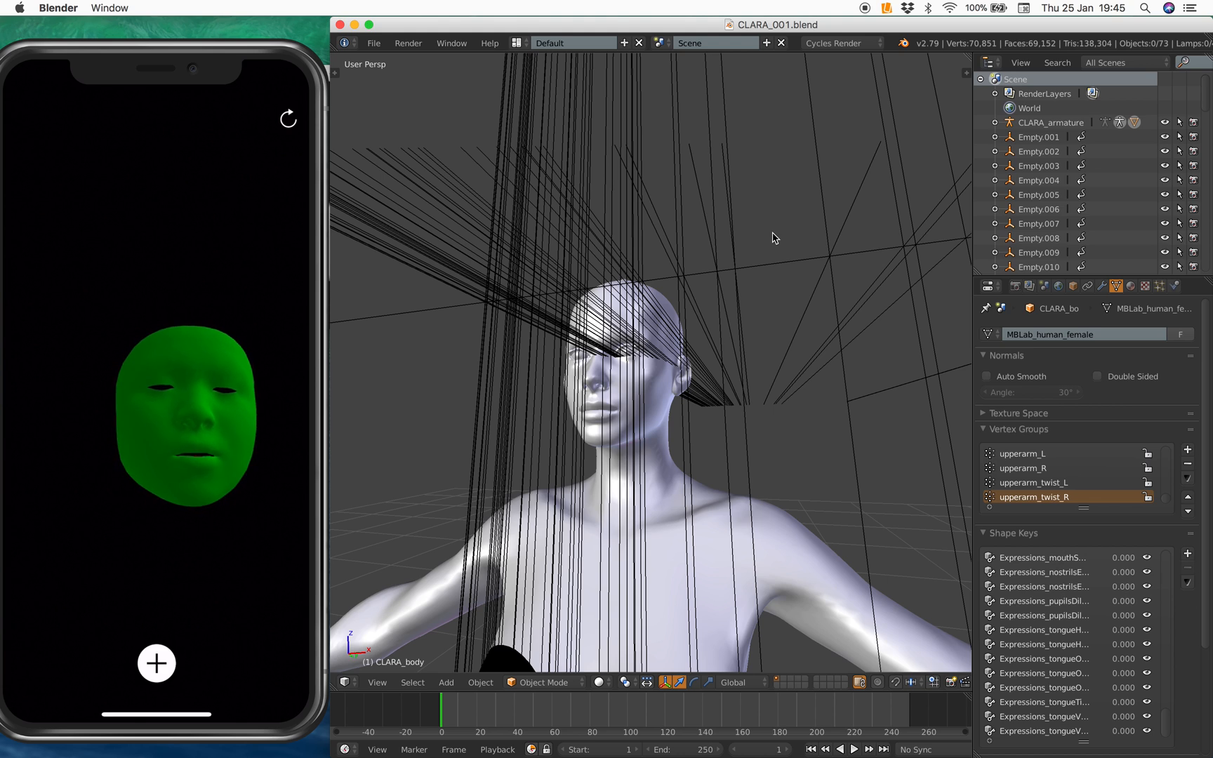
- Bring up the AddOSC settings panel beside the viewport and widen it
{"action": "key", "text": "t"}
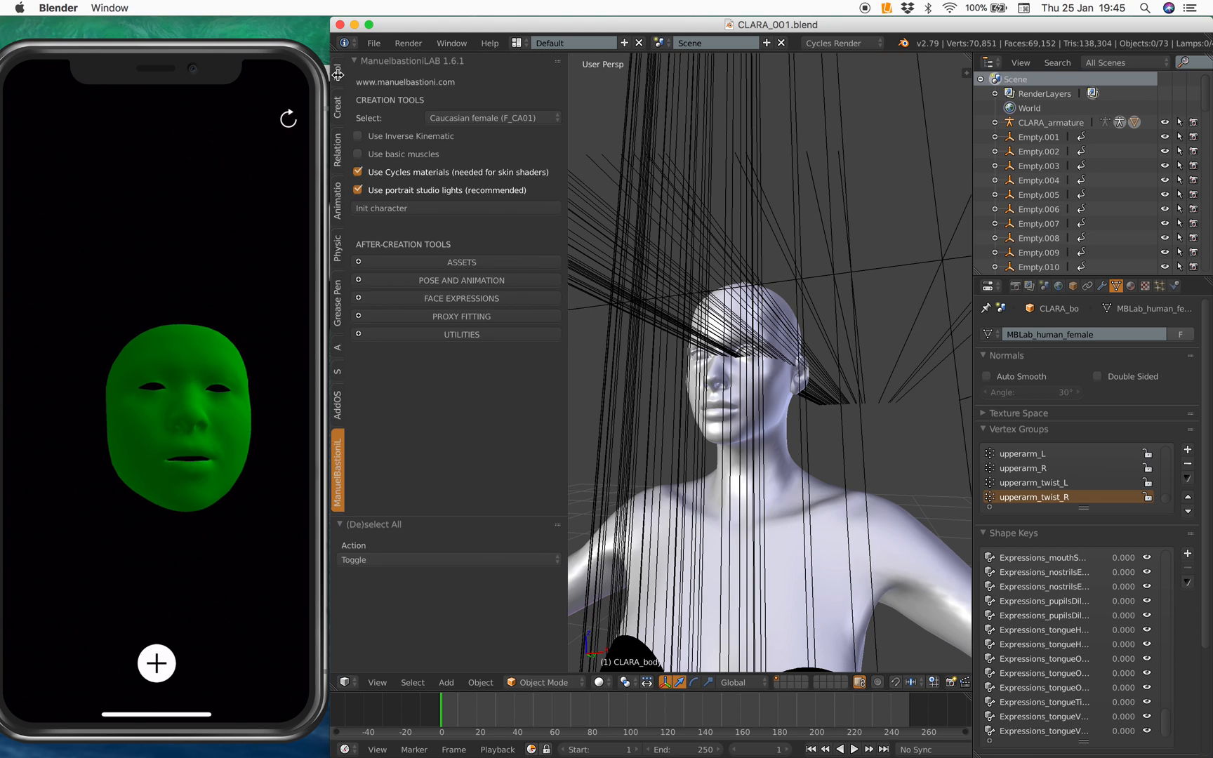
{"action": "left_click", "coordinate": [338, 405]}
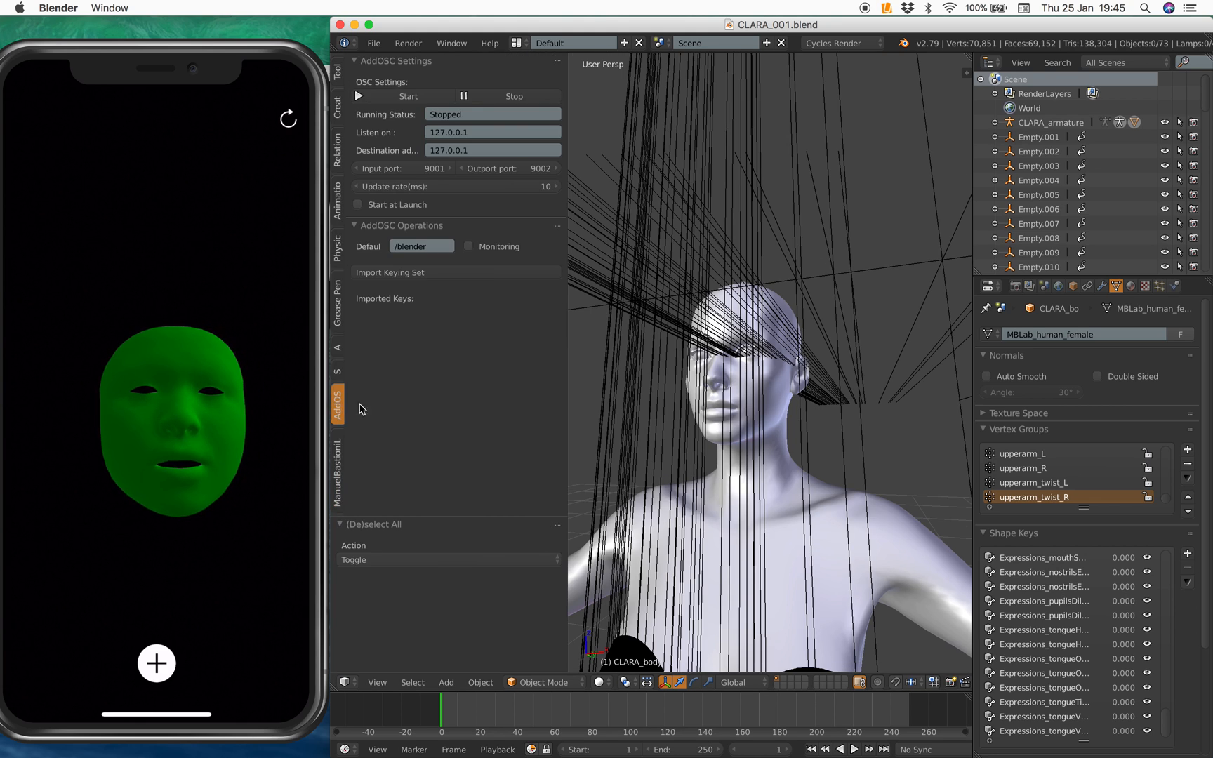
{"action": "left_click_drag", "start_coordinate": [567, 268], "coordinate": [596, 268]}
- Set AddOSC to listen on 192.168.1.2 with input port 4559
{"action": "left_click", "coordinate": [513, 132]}
{"action": "type", "text": "192"}
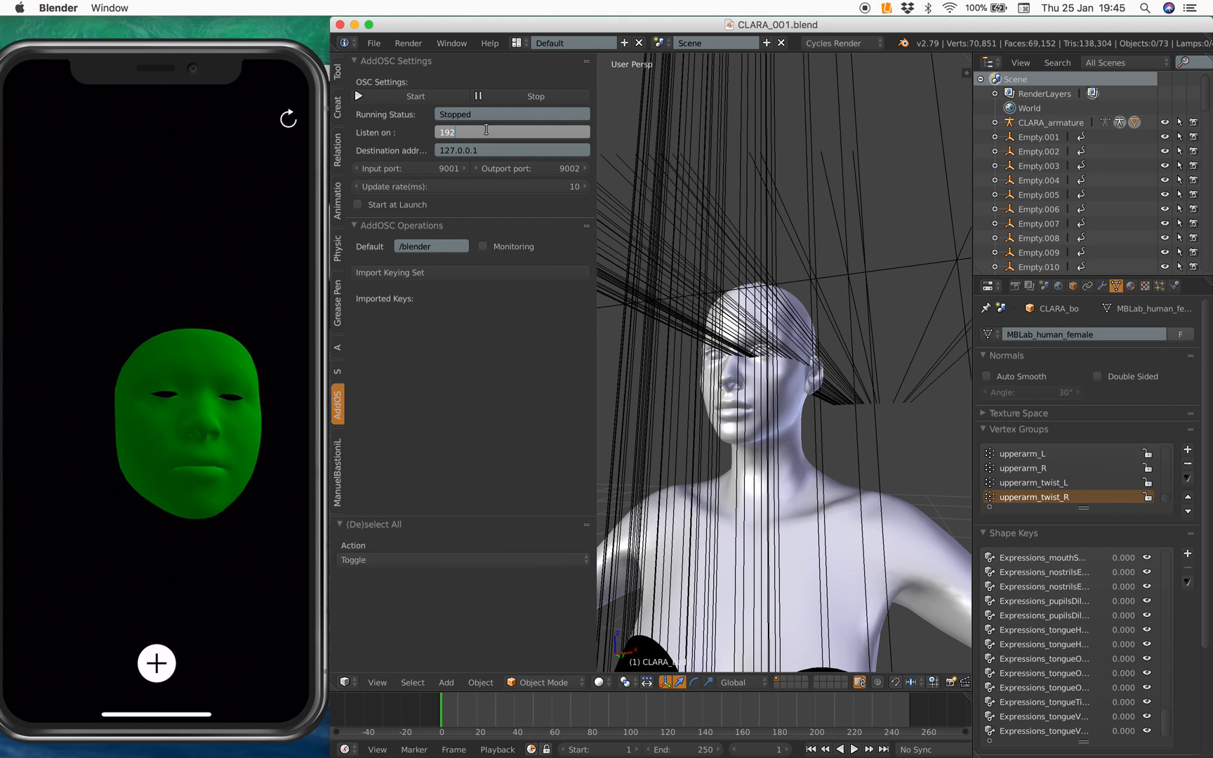
{"action": "type", "text": ".168.1."}
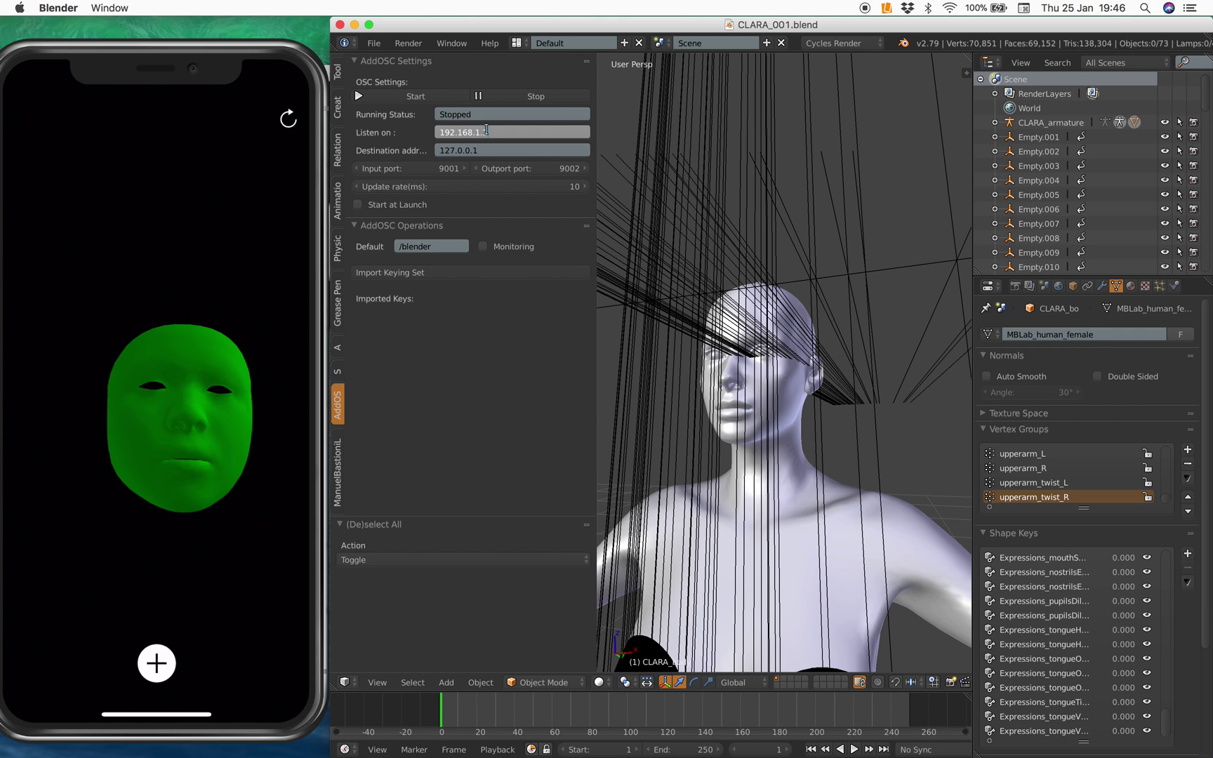
{"action": "key", "text": "Return"}
{"action": "left_click", "coordinate": [438, 168]}
{"action": "type", "text": "4559"}
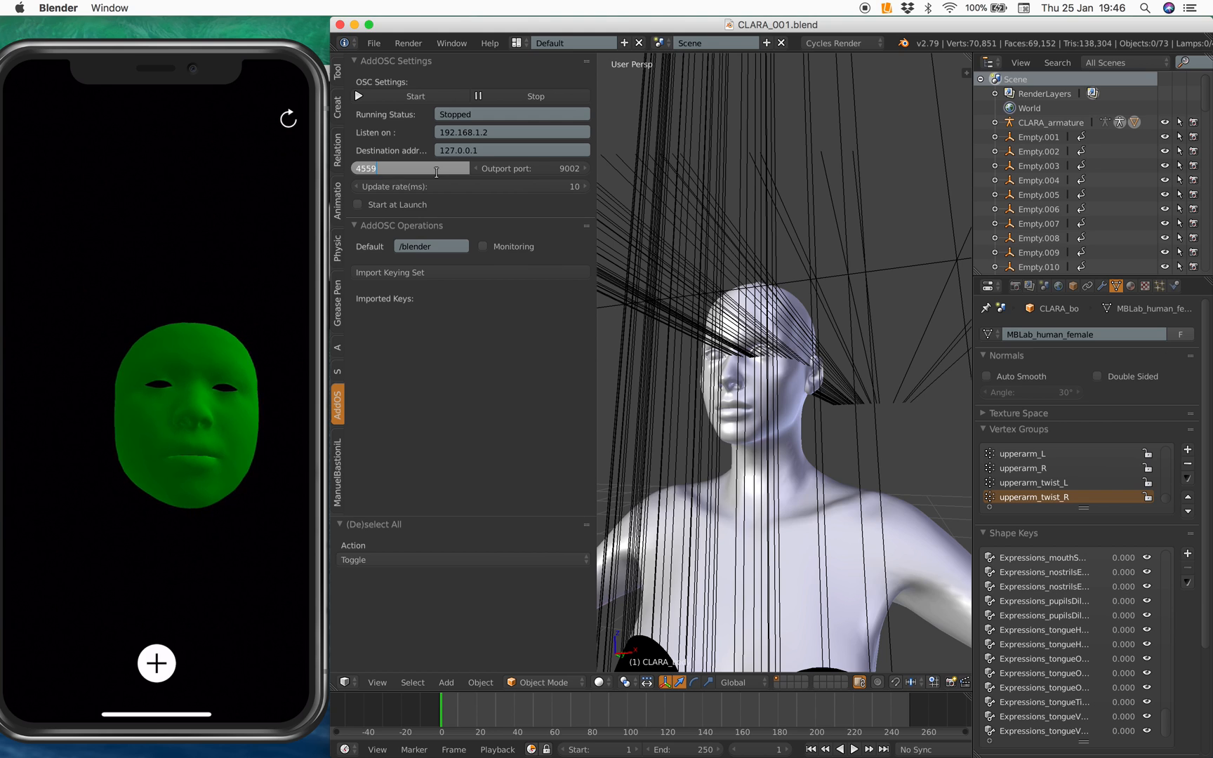
{"action": "key", "text": "Return"}
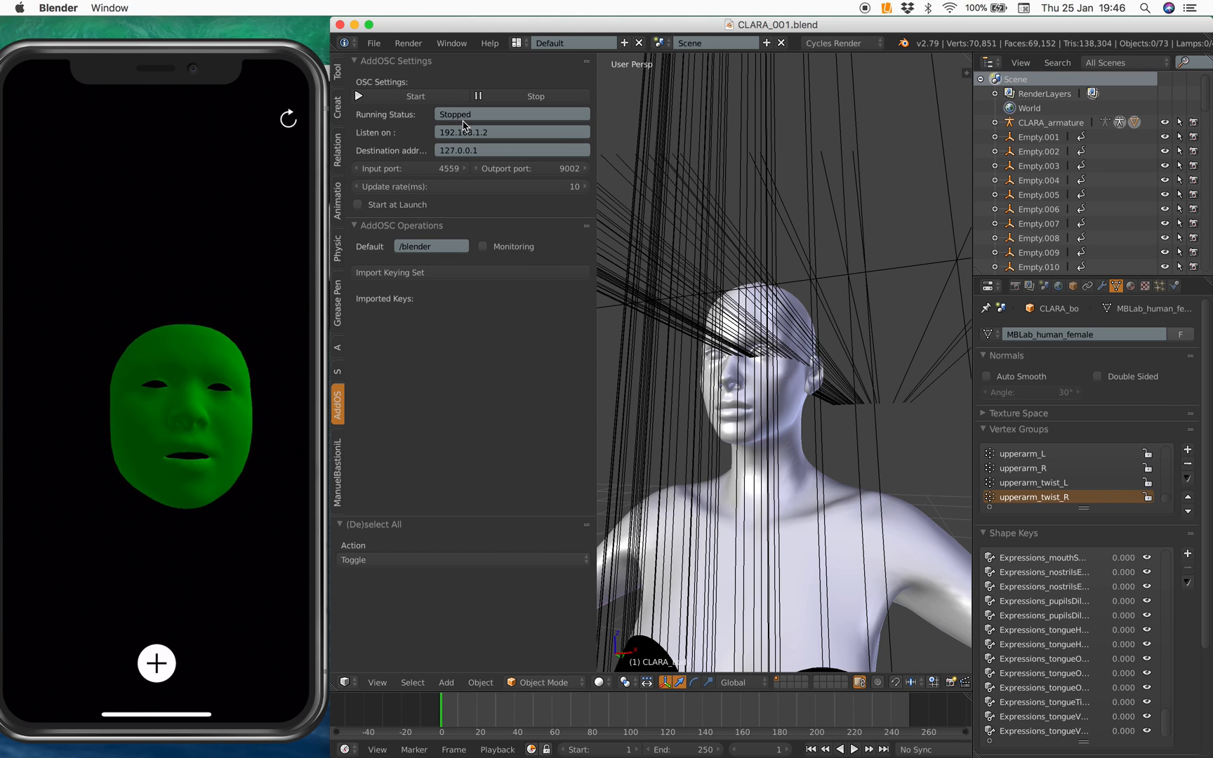
{"action": "scroll", "coordinate": [739, 276], "scroll_direction": "down", "scroll_amount": 3}
{"action": "scroll", "coordinate": [783, 297], "scroll_direction": "down", "scroll_amount": 2}
{"action": "scroll", "coordinate": [783, 297], "scroll_direction": "down", "scroll_amount": 1}
{"action": "scroll", "coordinate": [784, 297], "scroll_direction": "down", "scroll_amount": 1}
{"action": "scroll", "coordinate": [783, 297], "scroll_direction": "down", "scroll_amount": 1}
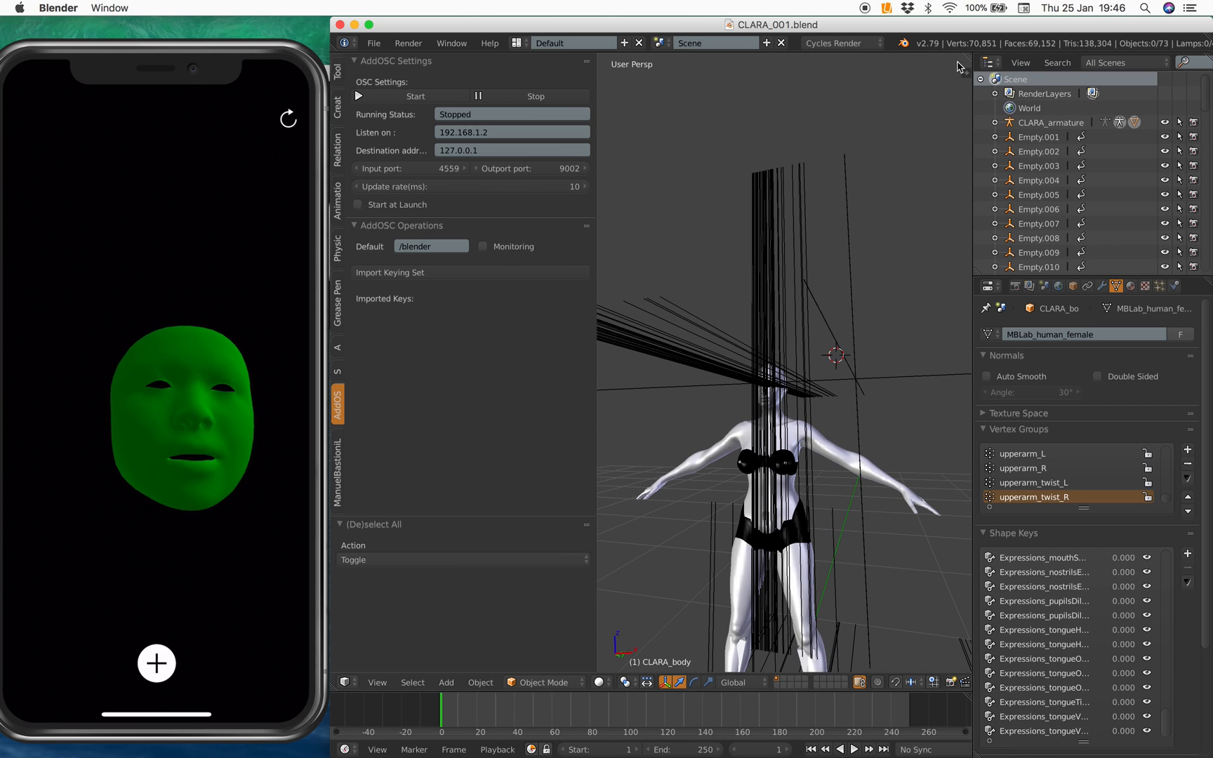
- Append all text datablocks from chara_031.blend's Text folder into the current file
{"action": "left_click", "coordinate": [373, 42]}
{"action": "left_click", "coordinate": [407, 284]}
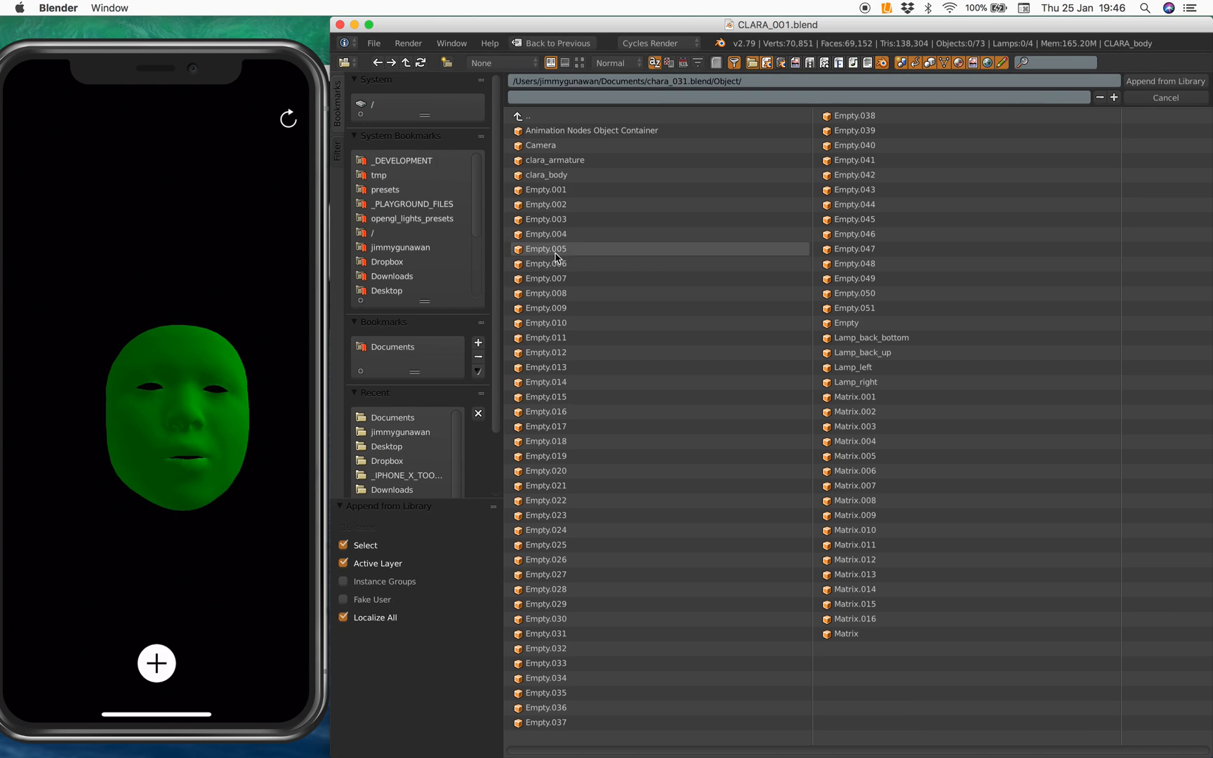
{"action": "left_click", "coordinate": [568, 116]}
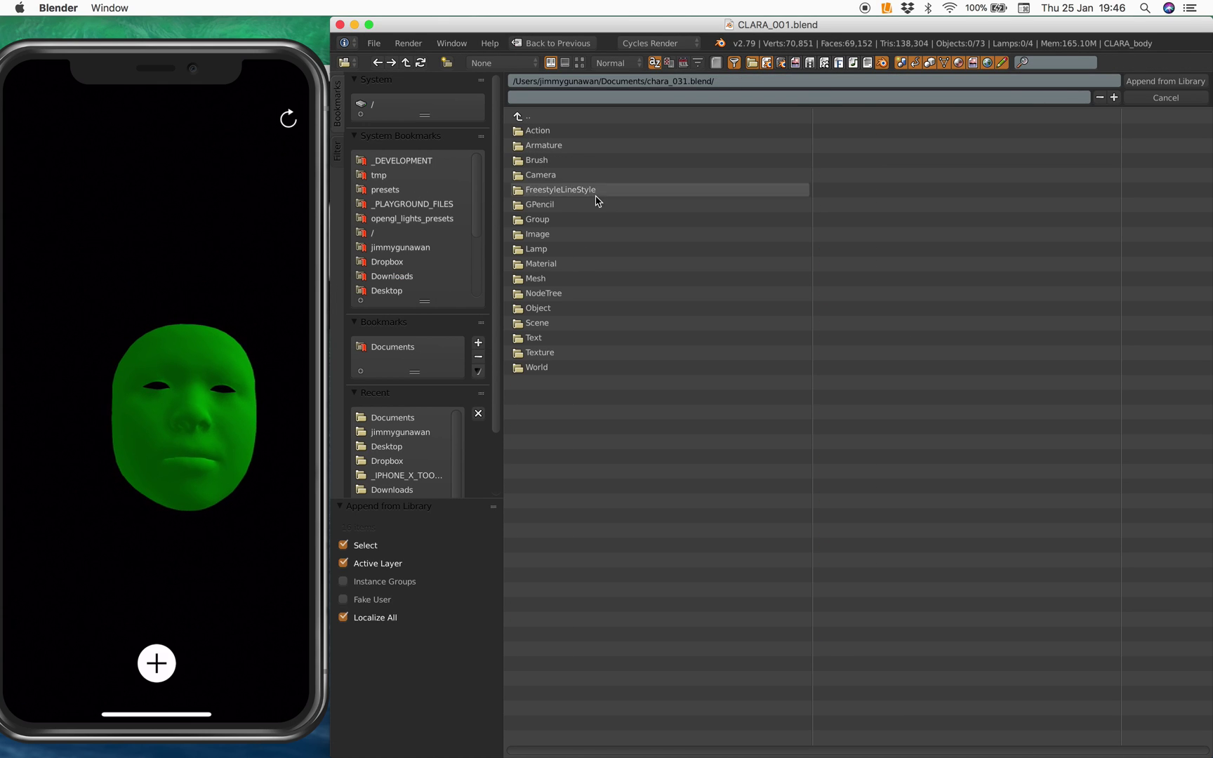
{"action": "left_click", "coordinate": [571, 353]}
{"action": "left_click", "coordinate": [568, 116]}
{"action": "left_click", "coordinate": [568, 338]}
{"action": "key", "text": "a"}
{"action": "left_click", "coordinate": [1164, 81]}
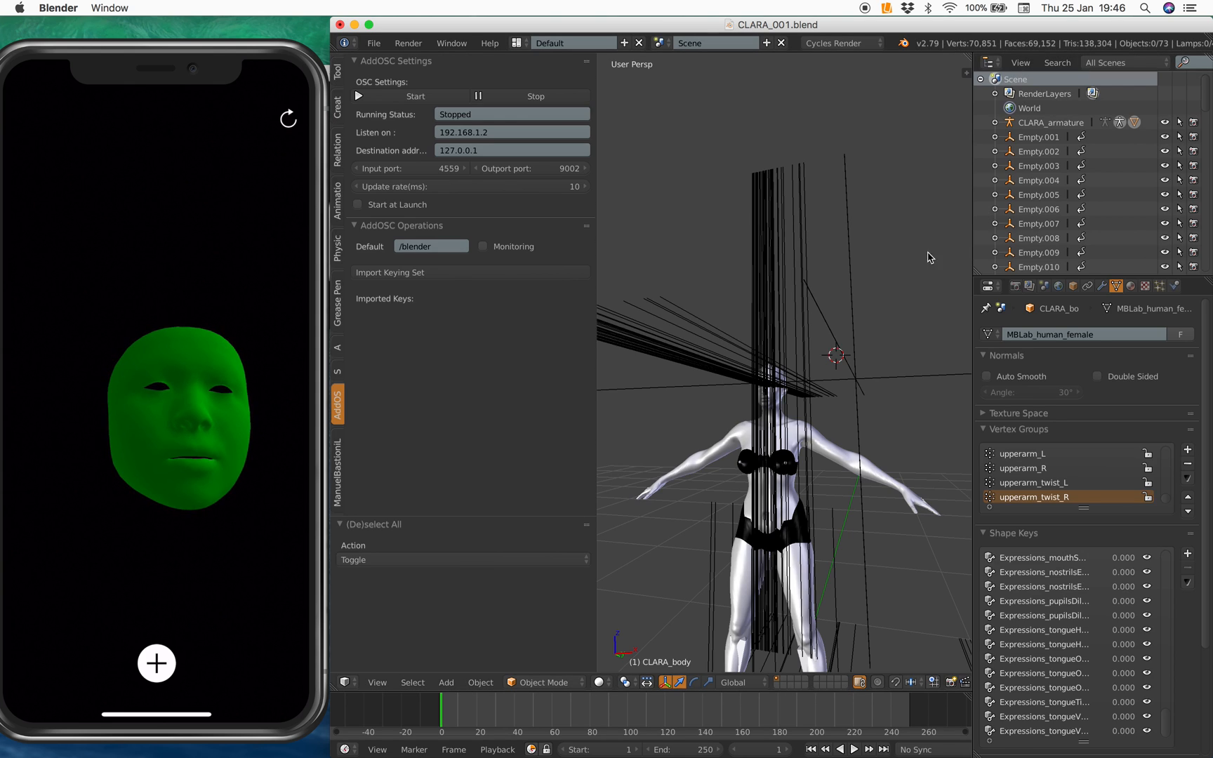
- Split the 3D view, make the top a text editor and run the connect_BS script
{"action": "left_click_drag", "start_coordinate": [967, 68], "coordinate": [813, 350]}
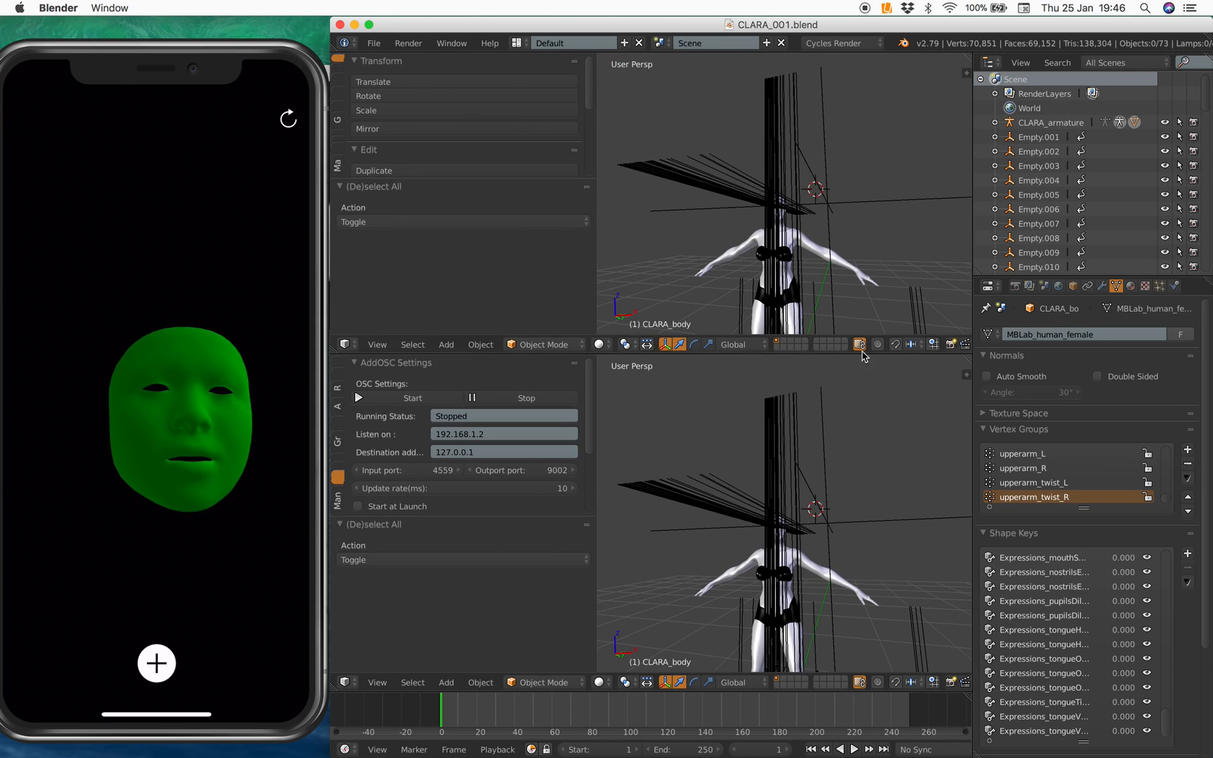
{"action": "left_click", "coordinate": [345, 344]}
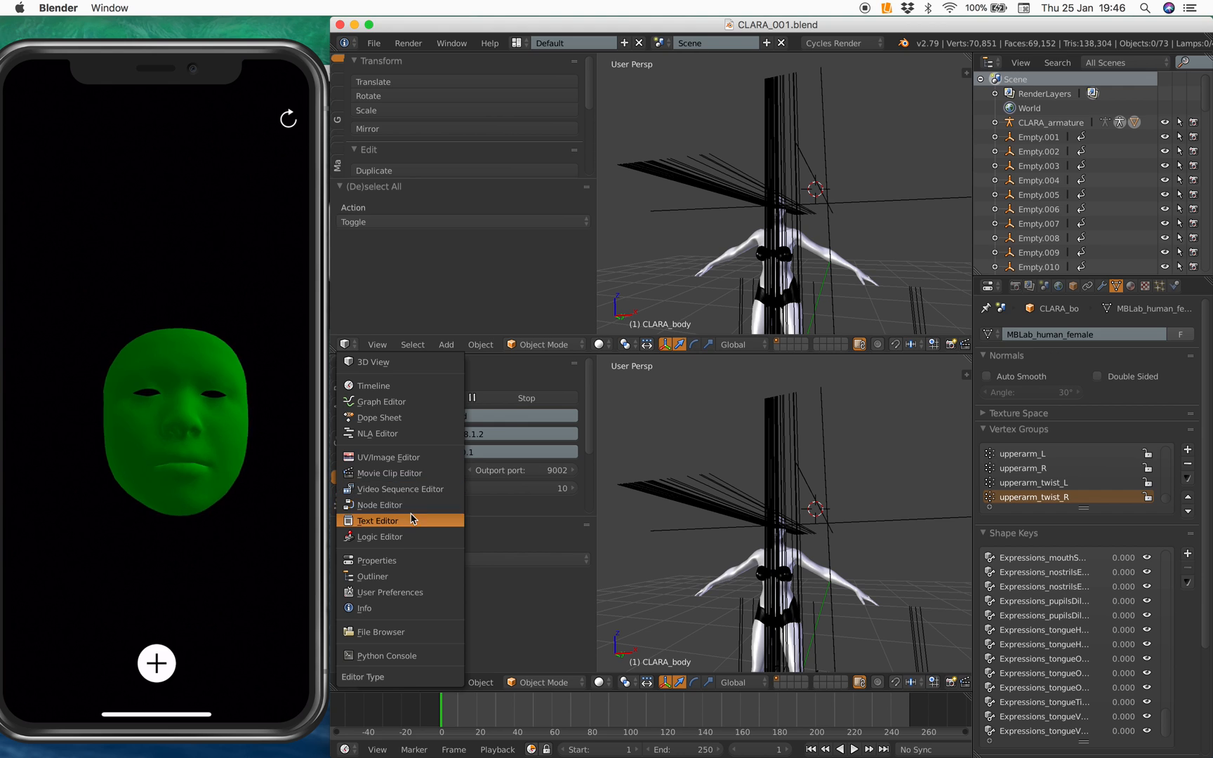
{"action": "left_click", "coordinate": [398, 493]}
{"action": "left_click", "coordinate": [491, 347]}
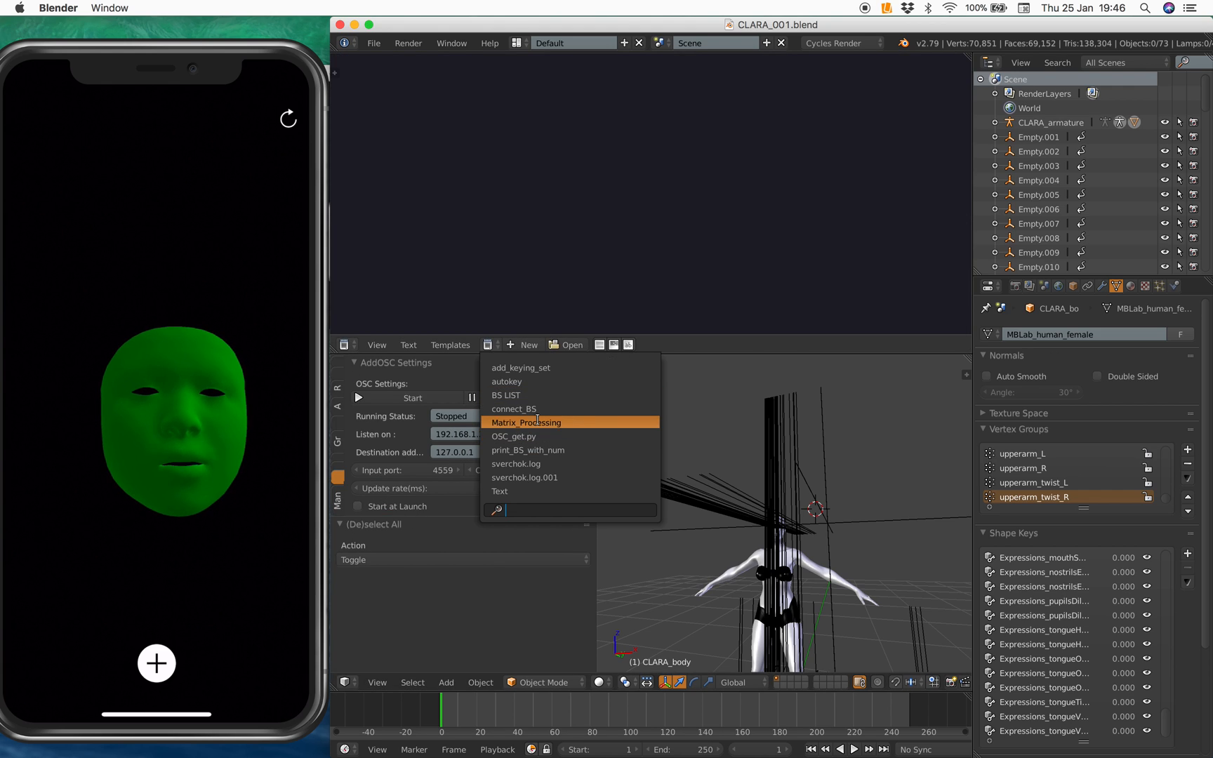
{"action": "left_click", "coordinate": [530, 417]}
{"action": "left_click", "coordinate": [783, 346]}
- Turn the upper script area into a node editor
{"action": "left_click", "coordinate": [346, 344]}
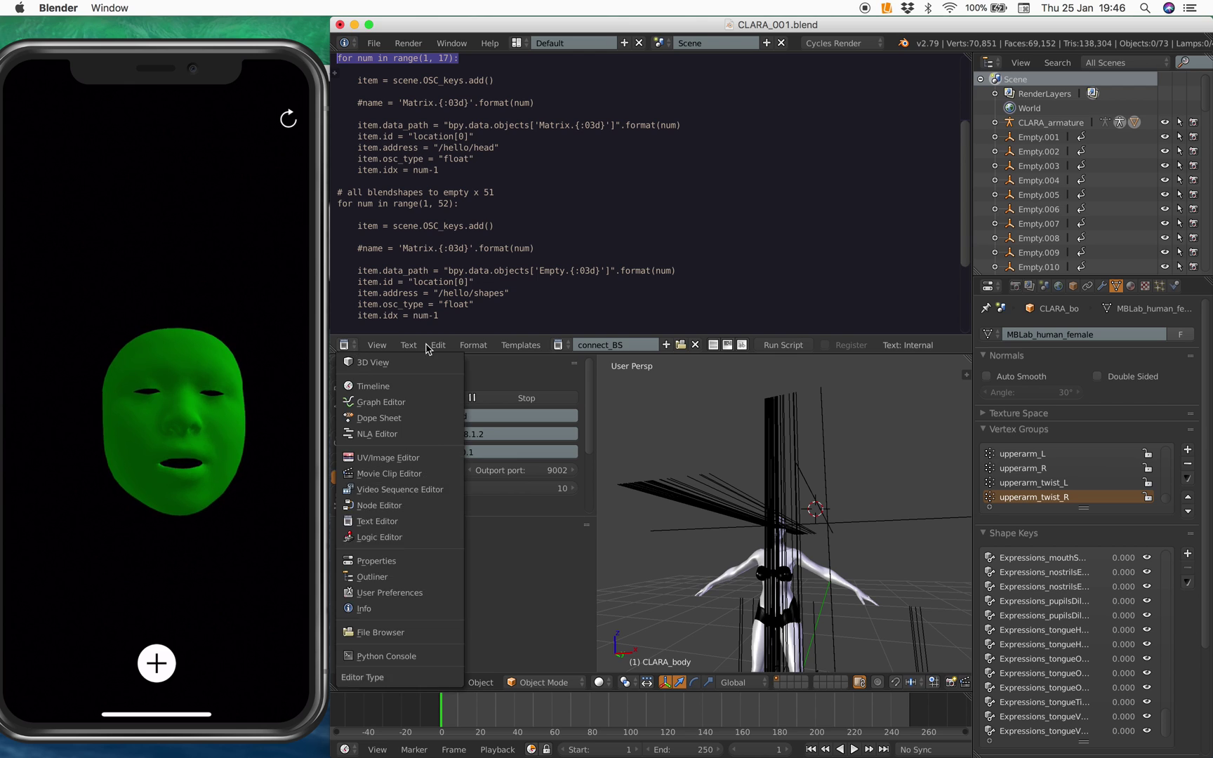
{"action": "left_click", "coordinate": [346, 344]}
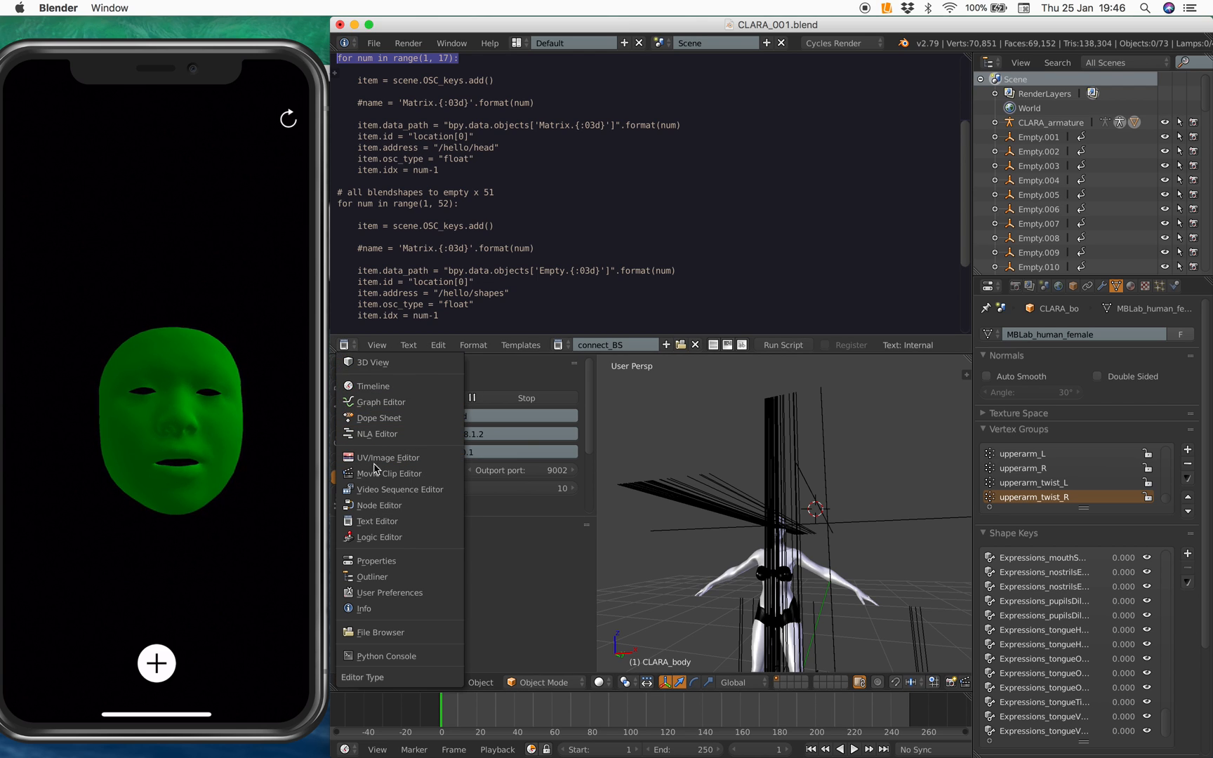
{"action": "left_click", "coordinate": [384, 507]}
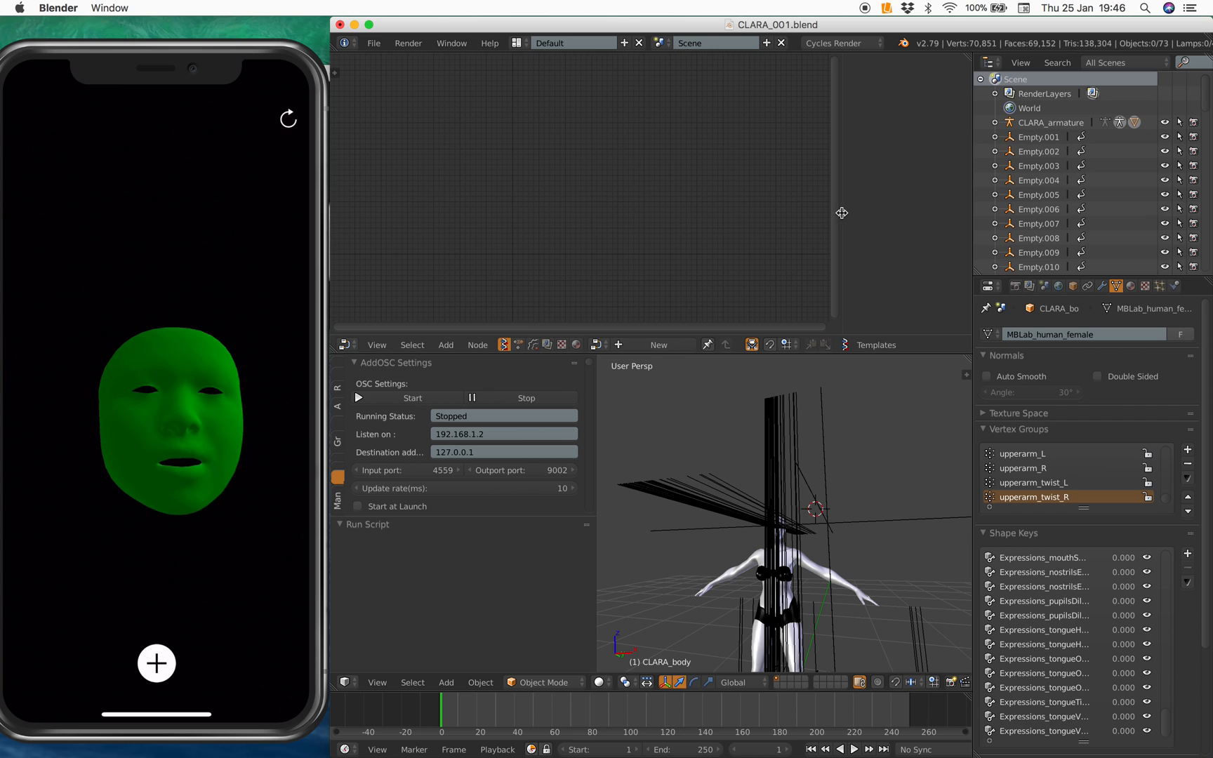
- Create a new Sverchok node tree in the upper node editor
{"action": "left_click_drag", "start_coordinate": [841, 212], "coordinate": [965, 212]}
{"action": "left_click", "coordinate": [517, 344]}
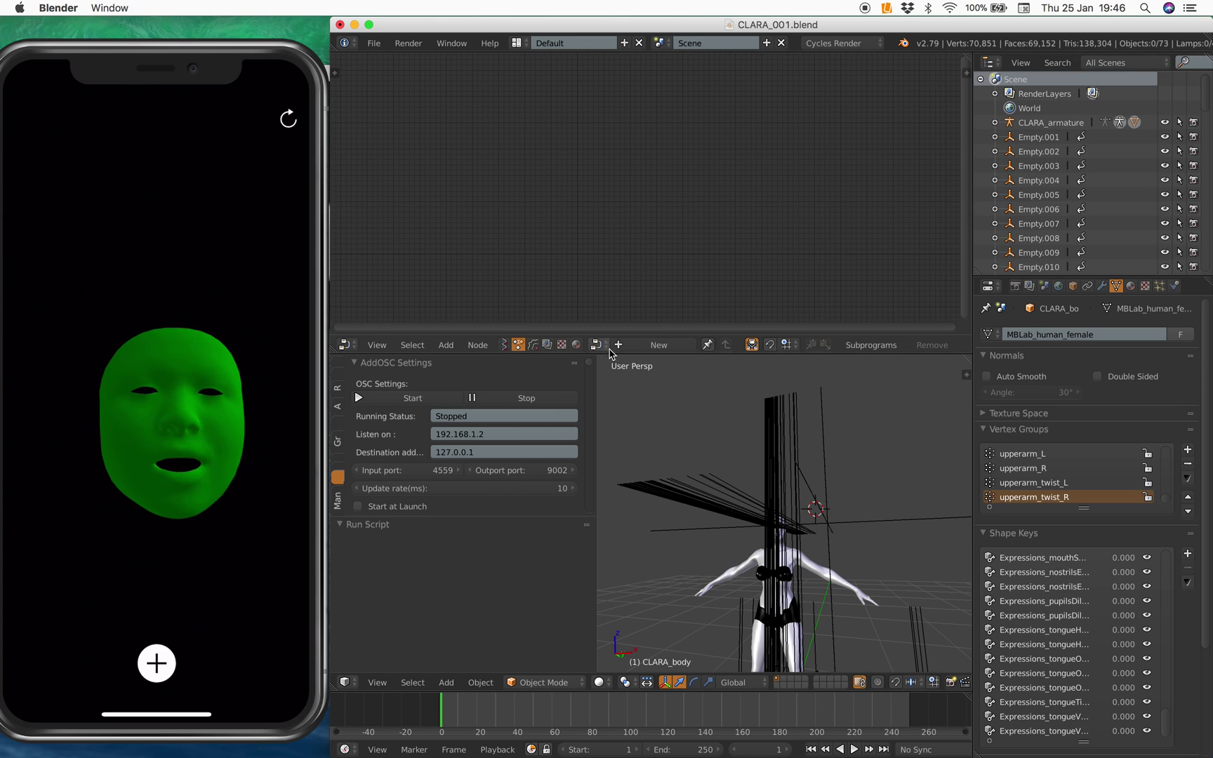
{"action": "left_click", "coordinate": [655, 344]}
- Browse into chara_031.blend's NodeTree folder and choose the Matrix node tree
{"action": "left_click", "coordinate": [375, 43]}
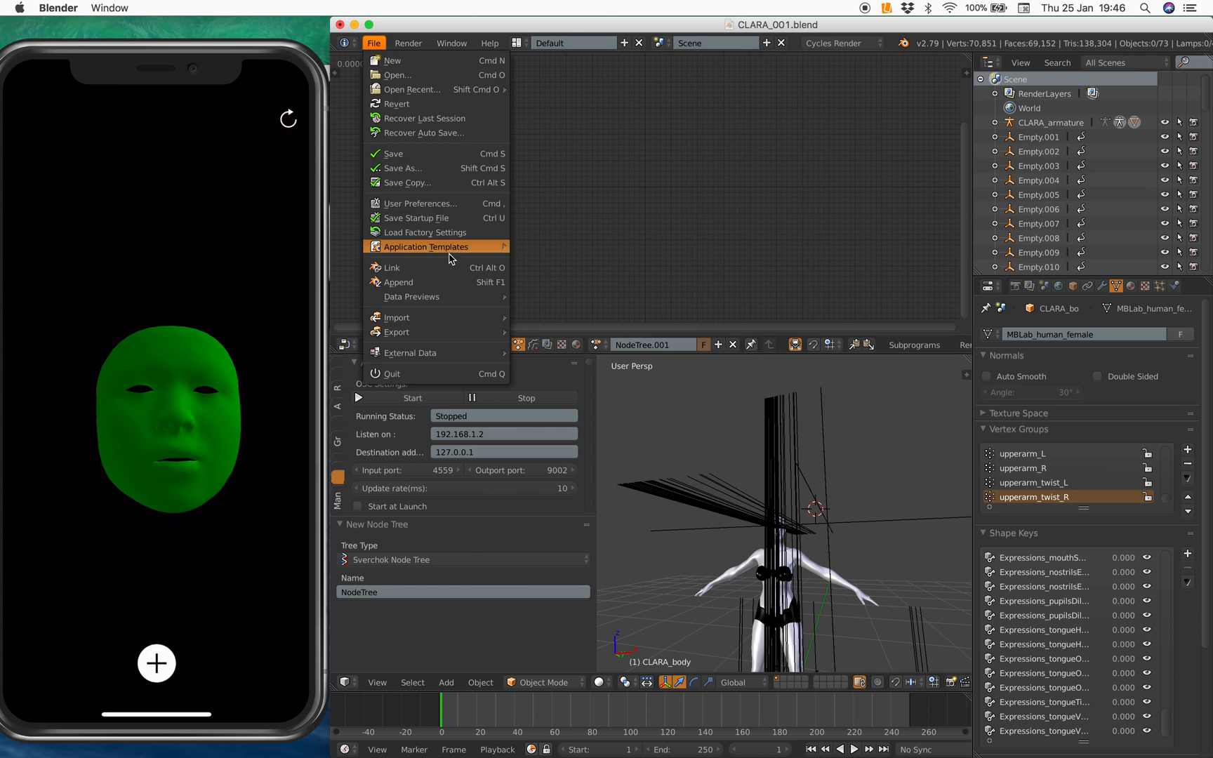
{"action": "left_click", "coordinate": [417, 283]}
{"action": "left_click", "coordinate": [526, 115]}
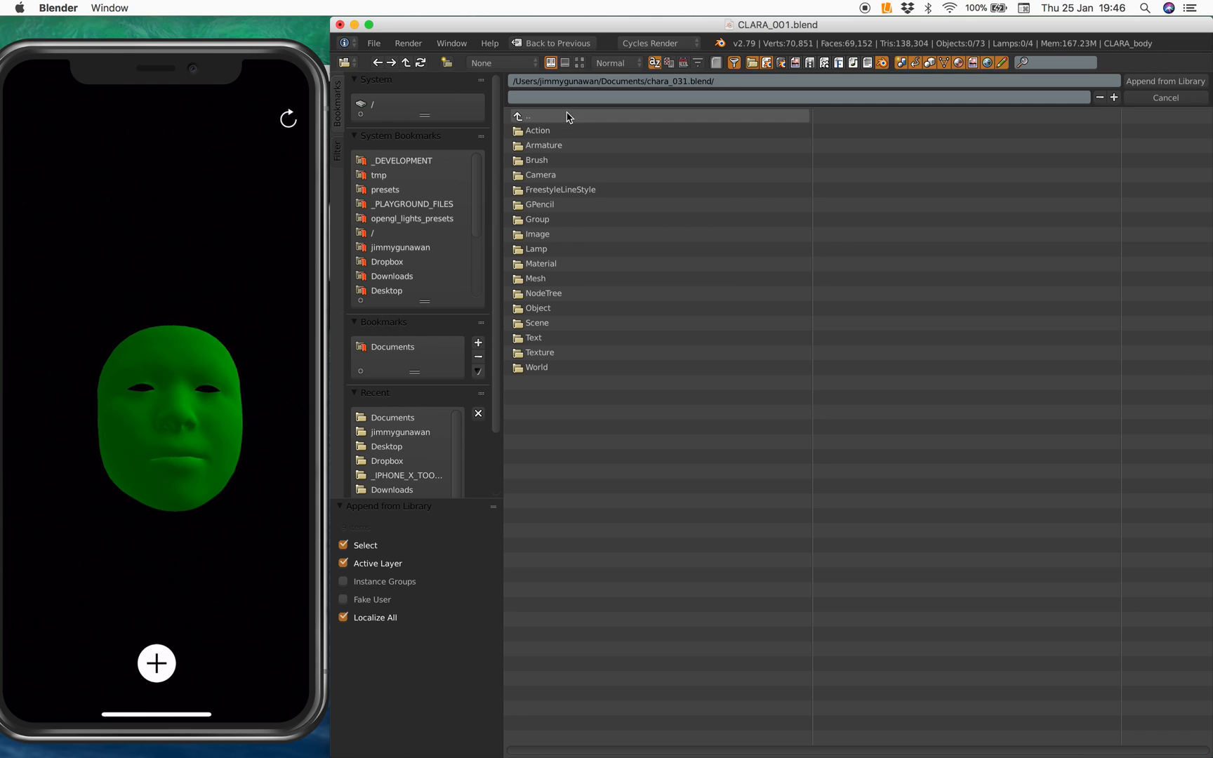
{"action": "left_click", "coordinate": [574, 293]}
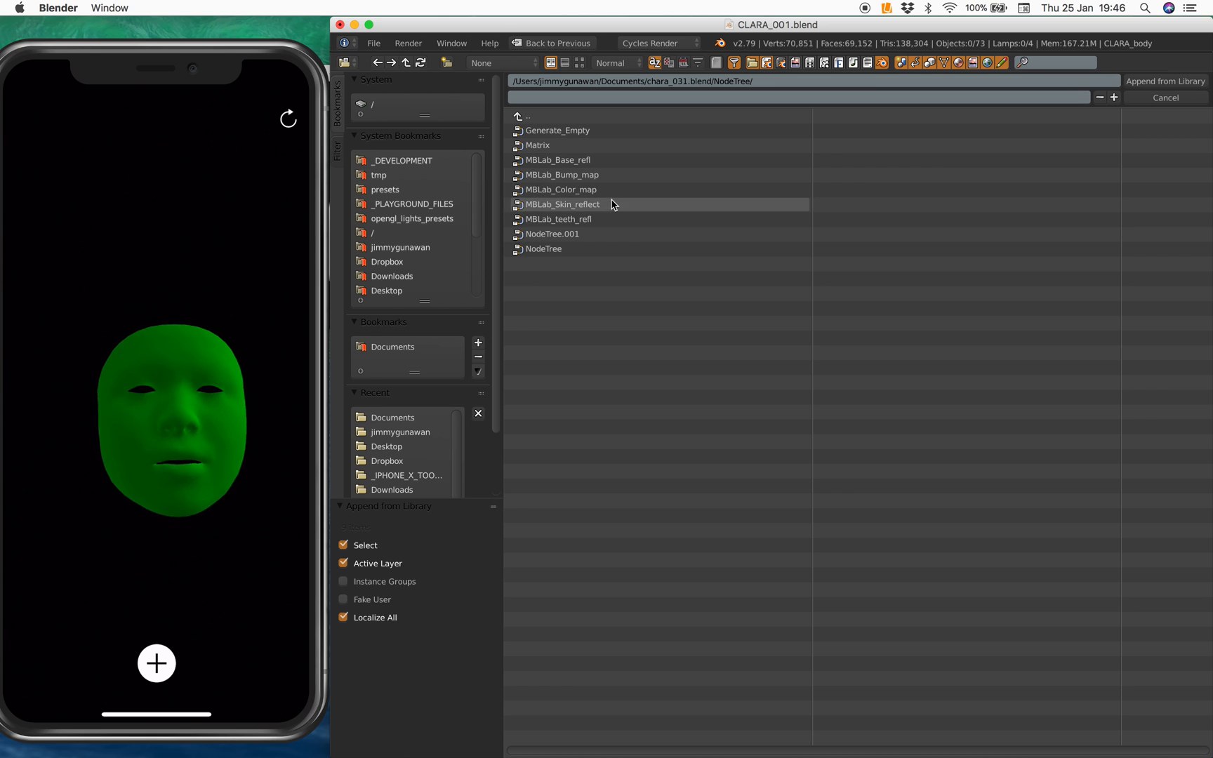
{"action": "left_click", "coordinate": [581, 146]}
- Append the Matrix node tree and display it in the widened node editor
{"action": "left_click", "coordinate": [1165, 81]}
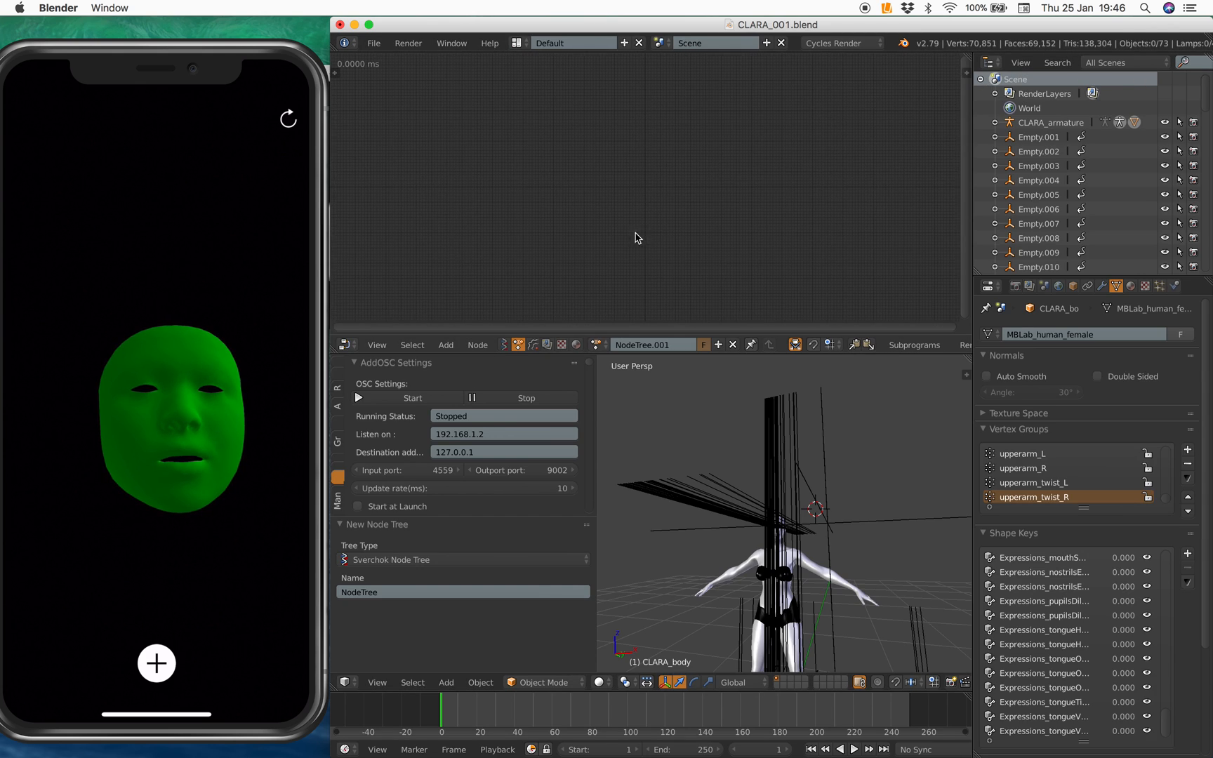
{"action": "left_click", "coordinate": [603, 343]}
{"action": "left_click", "coordinate": [645, 372]}
{"action": "middle_click_drag", "start_coordinate": [588, 256], "coordinate": [595, 230]}
{"action": "left_click_drag", "start_coordinate": [974, 284], "coordinate": [1031, 284]}
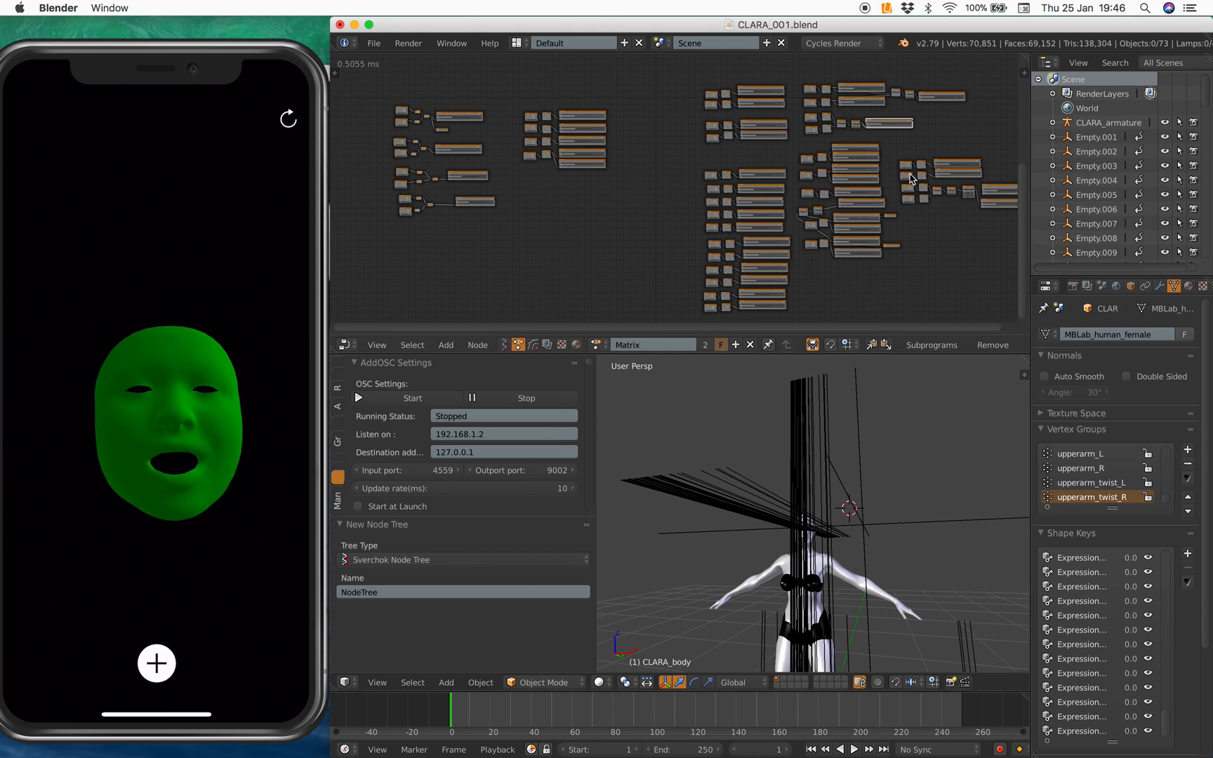
- Show the Animation Nodes settings in the tool shelf and start the OSC engine
{"action": "left_click", "coordinate": [336, 74]}
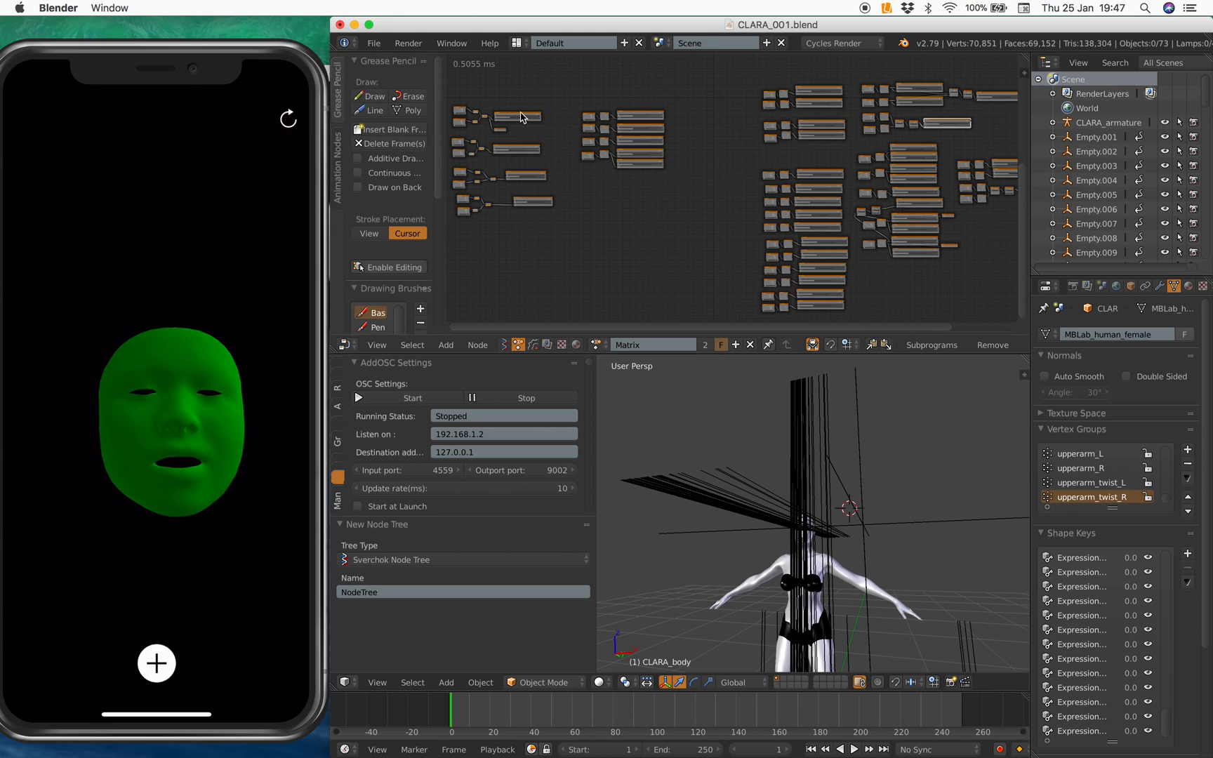
{"action": "left_click", "coordinate": [338, 160]}
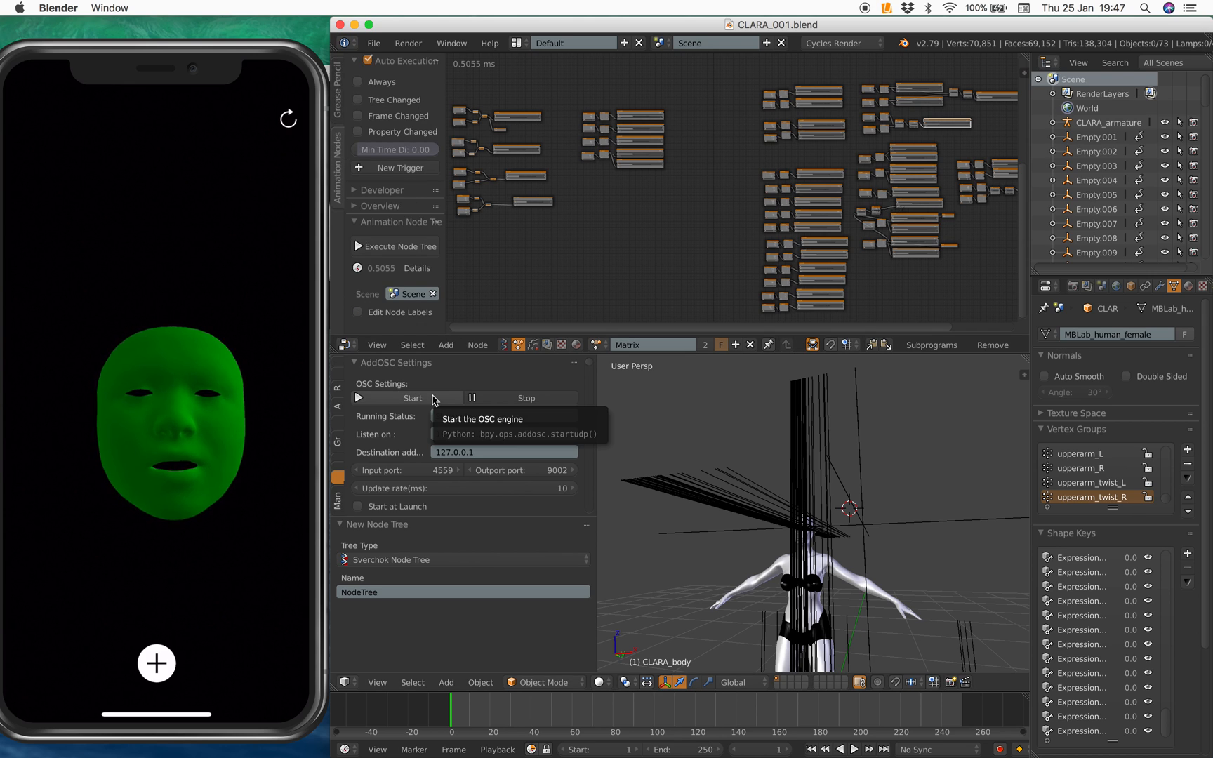
{"action": "left_click", "coordinate": [433, 400]}
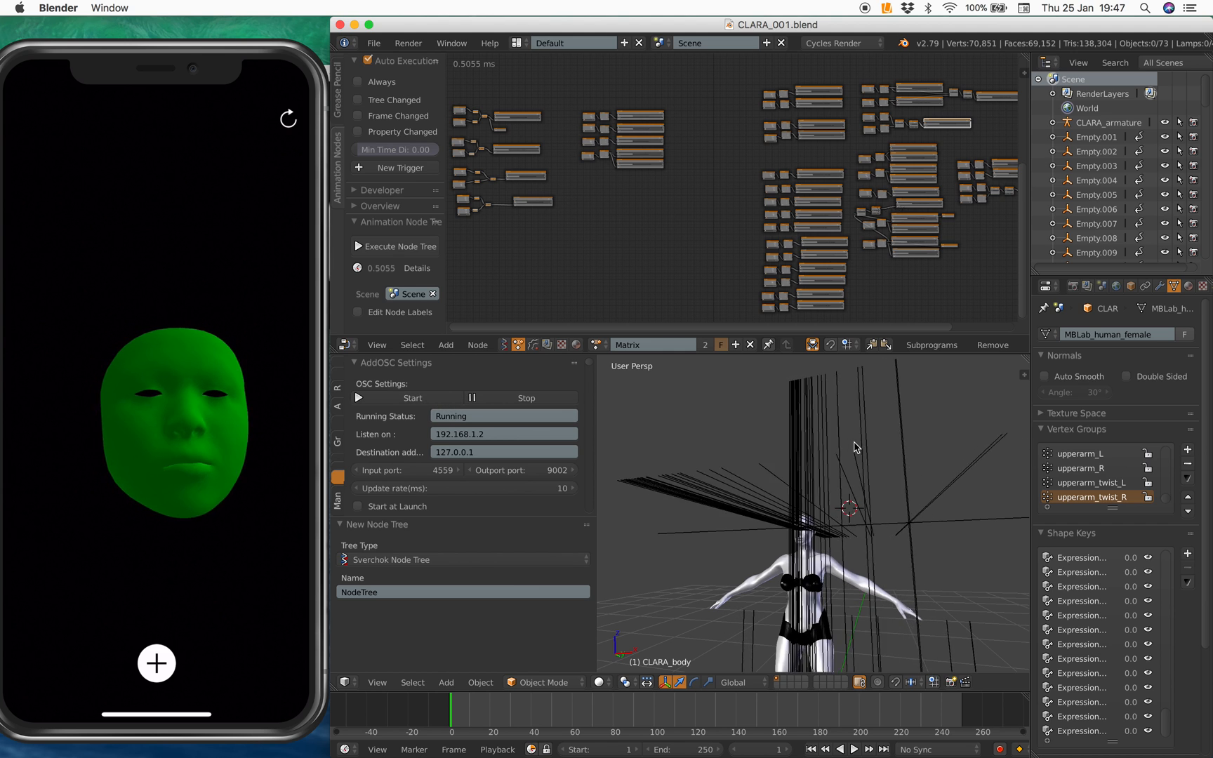
- Select all Empty objects by type and move them to layer 2, leaving Clara visible
{"action": "left_click", "coordinate": [414, 682]}
{"action": "left_click", "coordinate": [414, 682]}
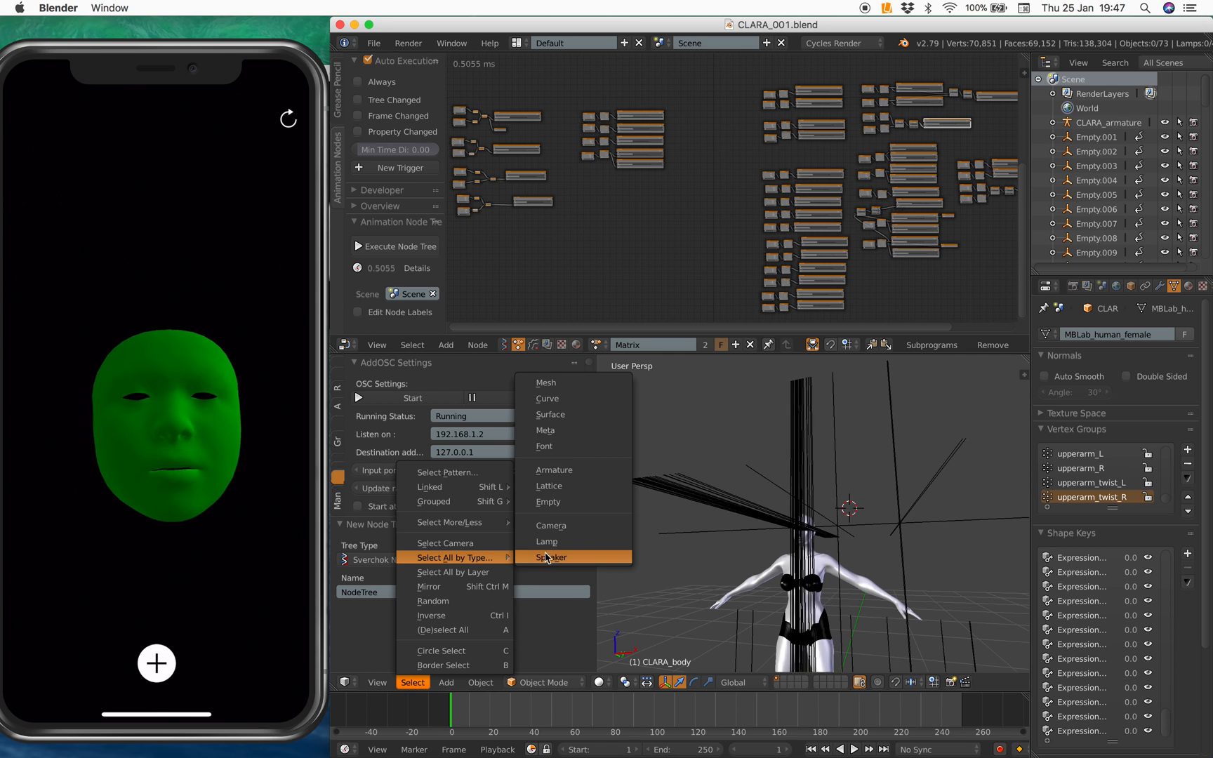
{"action": "left_click", "coordinate": [560, 479]}
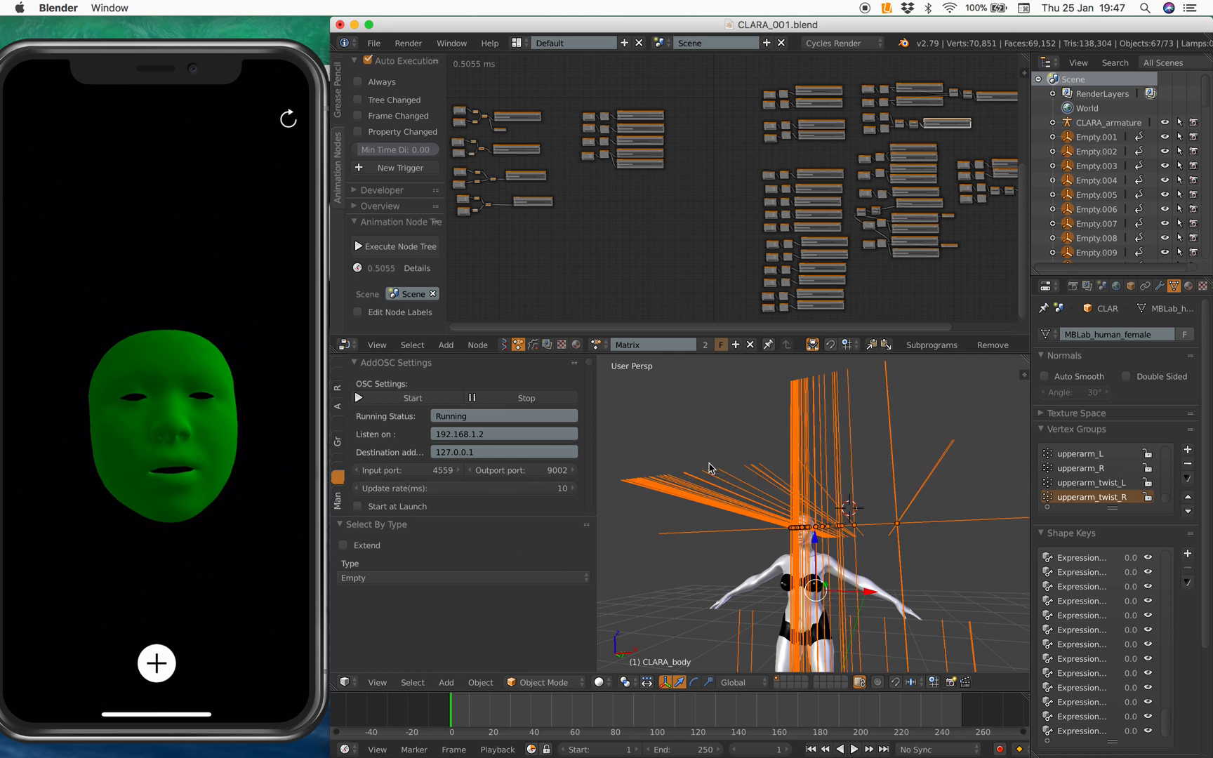
{"action": "key", "text": "m"}
{"action": "key", "text": "2"}
{"action": "left_click", "coordinate": [730, 396]}
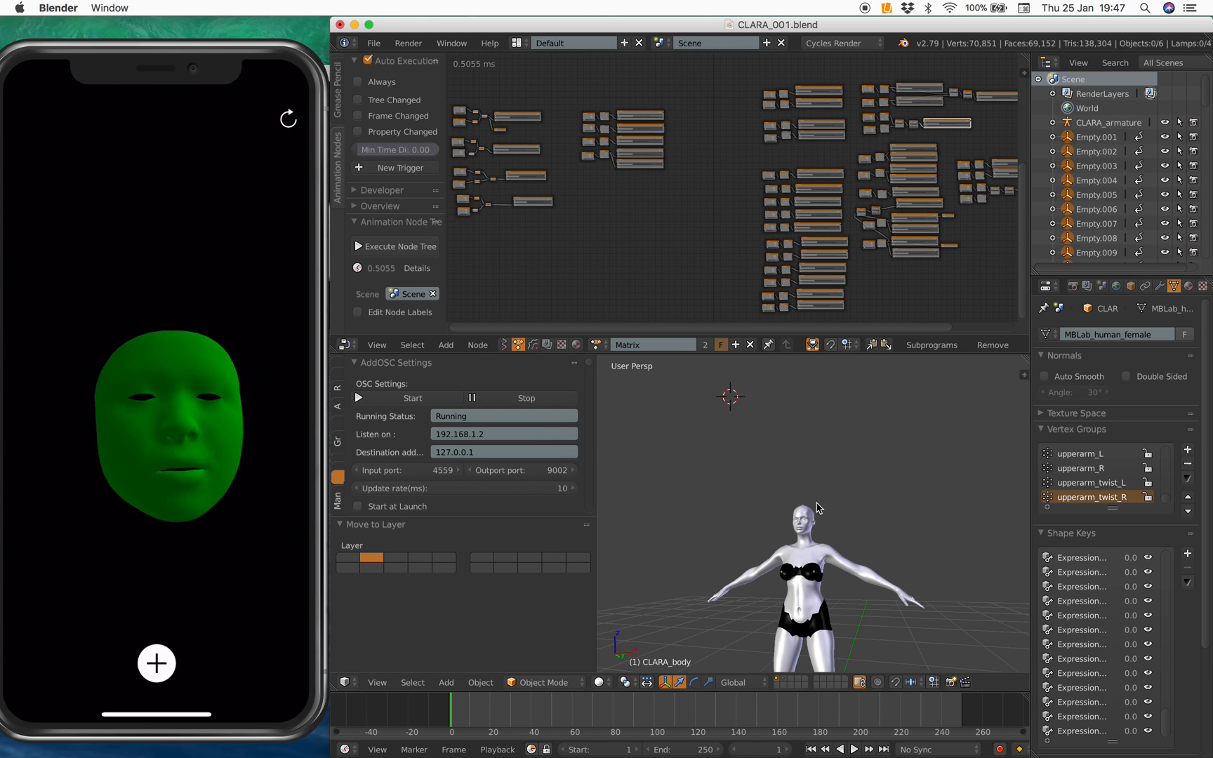
{"action": "scroll", "coordinate": [816, 508], "scroll_direction": "up", "scroll_amount": 8}
{"action": "scroll", "coordinate": [817, 484], "scroll_direction": "up", "scroll_amount": 2}
{"action": "scroll", "coordinate": [821, 493], "scroll_direction": "down", "scroll_amount": 4}
{"action": "scroll", "coordinate": [827, 507], "scroll_direction": "down", "scroll_amount": 1}
{"action": "middle_click_drag", "start_coordinate": [834, 502], "coordinate": [772, 401]}
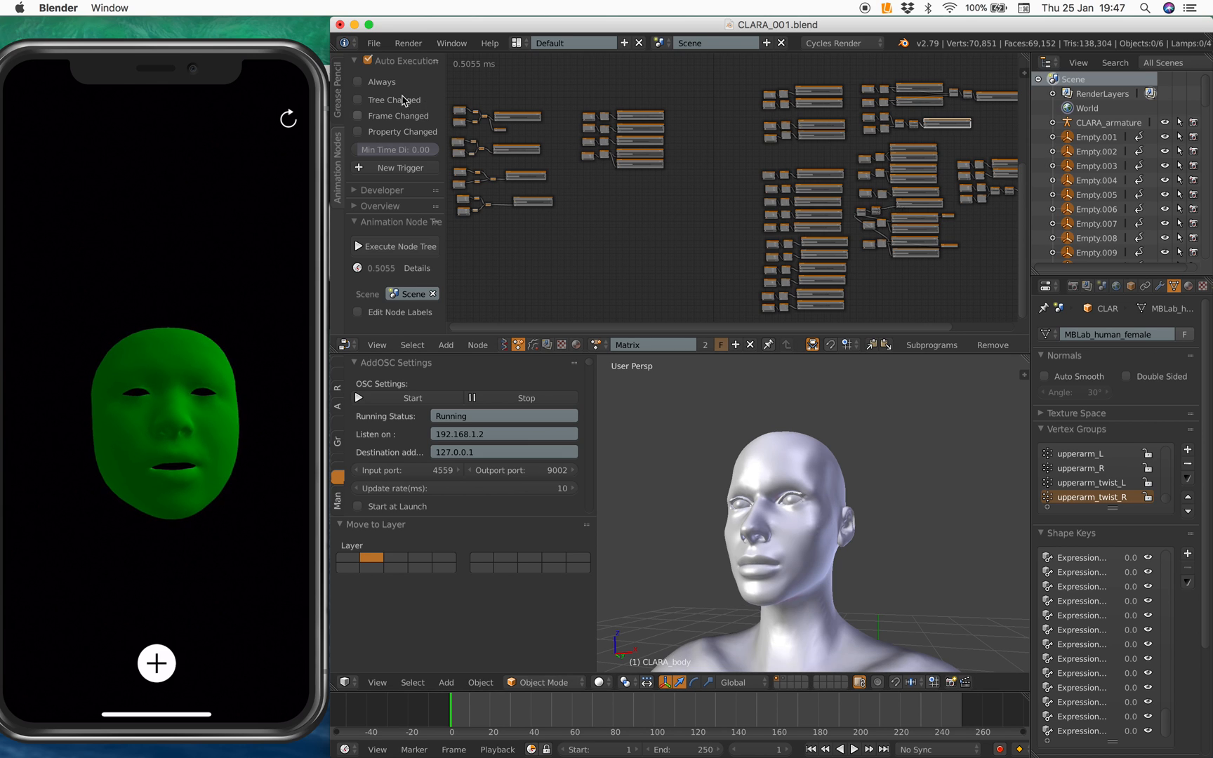
- Enable Always auto execution and set CLARA_body as the Eyes look RIGHT node's object
{"action": "left_click", "coordinate": [384, 82]}
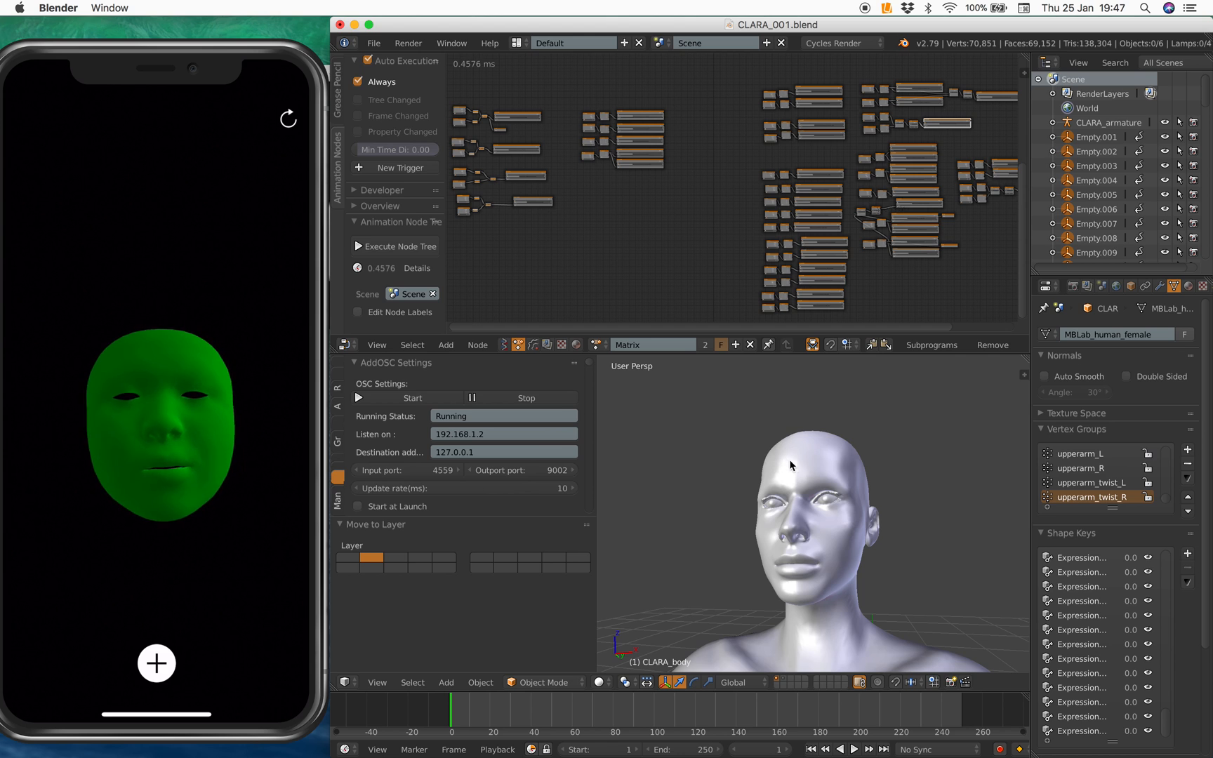
{"action": "middle_click_drag", "start_coordinate": [809, 463], "coordinate": [837, 475], "text": "shift"}
{"action": "scroll", "coordinate": [720, 231], "scroll_direction": "up", "scroll_amount": 3}
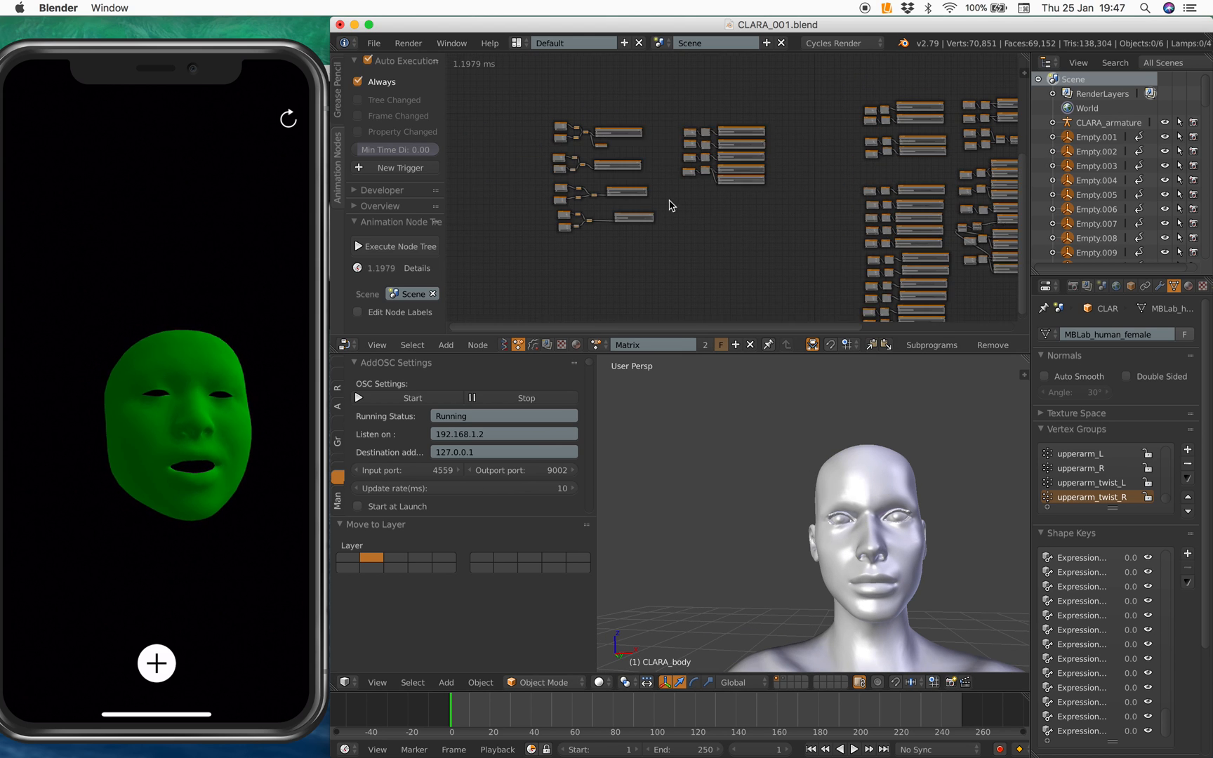
{"action": "mouse_move", "coordinate": [758, 190]}
{"action": "middle_mouse_down"}
{"action": "mouse_move", "coordinate": [720, 230]}
{"action": "mouse_move", "coordinate": [744, 195]}
{"action": "mouse_move", "coordinate": [751, 225]}
{"action": "middle_mouse_up"}
{"action": "scroll", "coordinate": [720, 231], "scroll_direction": "up", "scroll_amount": 2}
{"action": "scroll", "coordinate": [744, 195], "scroll_direction": "up", "scroll_amount": 3}
{"action": "scroll", "coordinate": [742, 196], "scroll_direction": "up", "scroll_amount": 2}
{"action": "scroll", "coordinate": [751, 225], "scroll_direction": "up", "scroll_amount": 2}
{"action": "scroll", "coordinate": [777, 246], "scroll_direction": "up", "scroll_amount": 2}
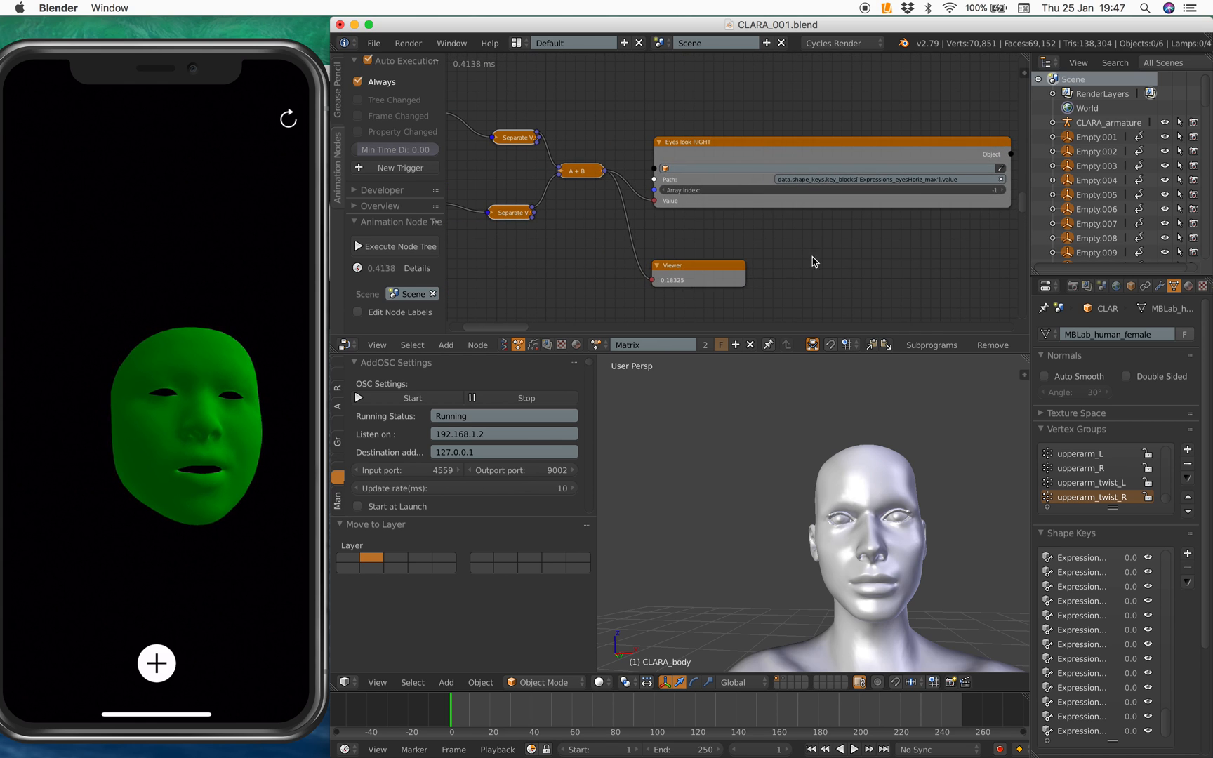
{"action": "right_click", "coordinate": [879, 458]}
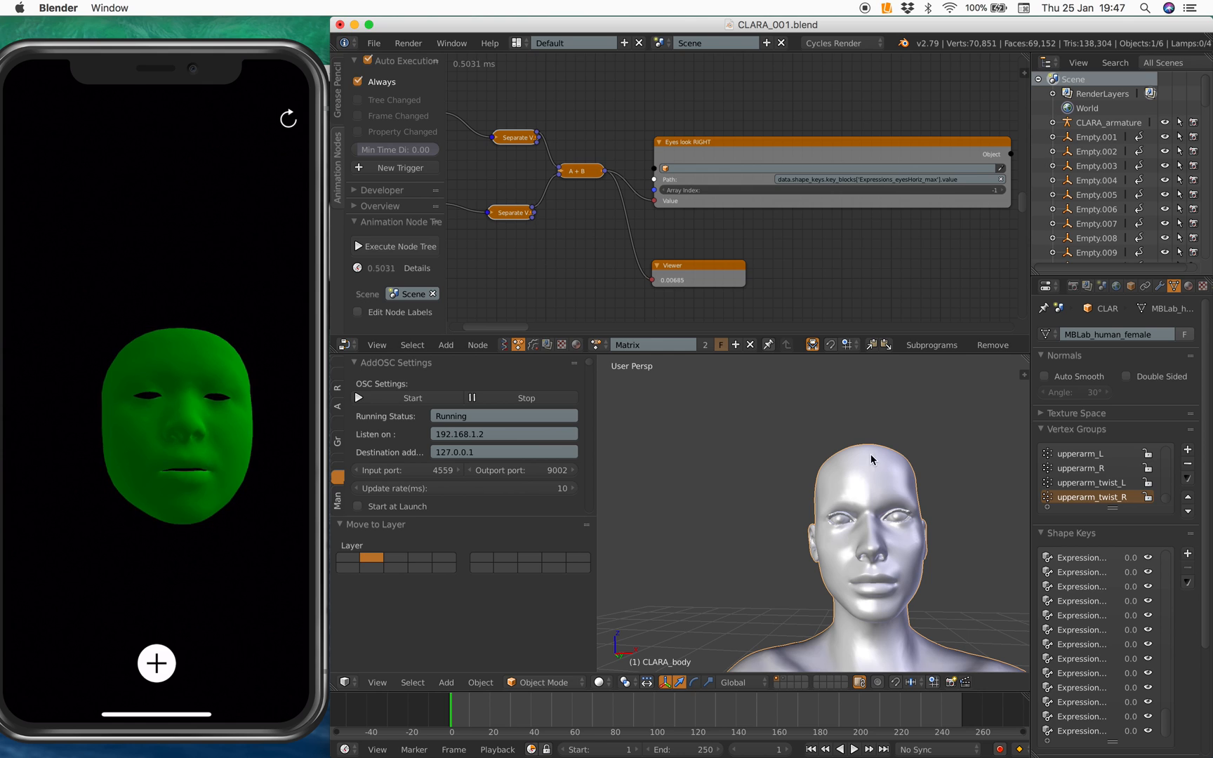
{"action": "left_click", "coordinate": [744, 172]}
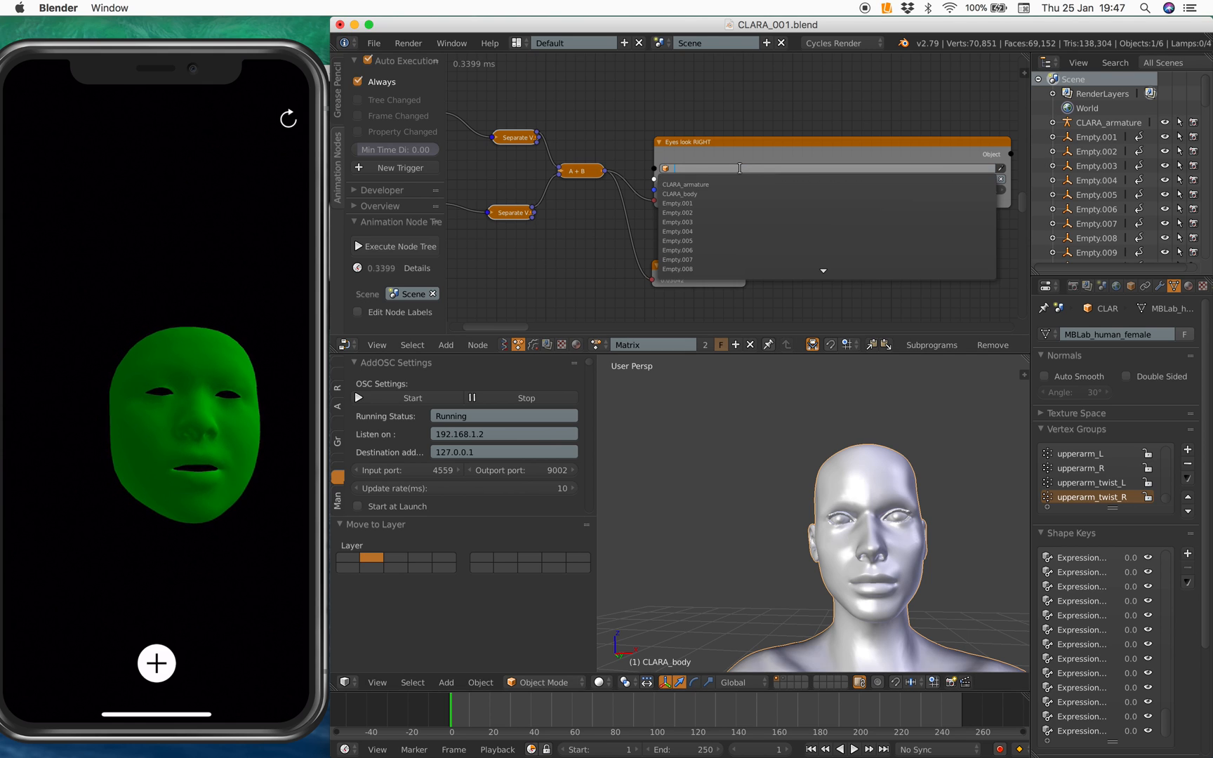
{"action": "key", "text": "Escape"}
{"action": "middle_click_drag", "start_coordinate": [693, 120], "coordinate": [671, 132]}
{"action": "scroll", "coordinate": [672, 133], "scroll_direction": "up", "scroll_amount": 2}
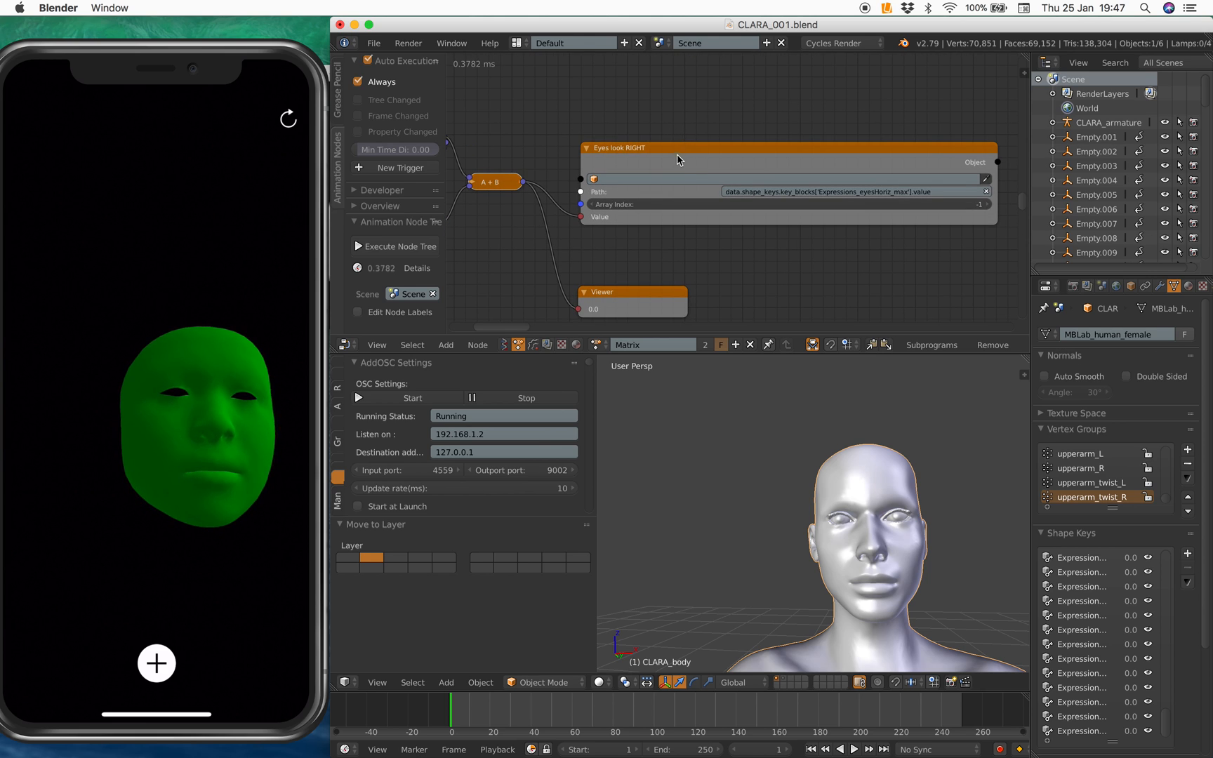
{"action": "left_click", "coordinate": [684, 177]}
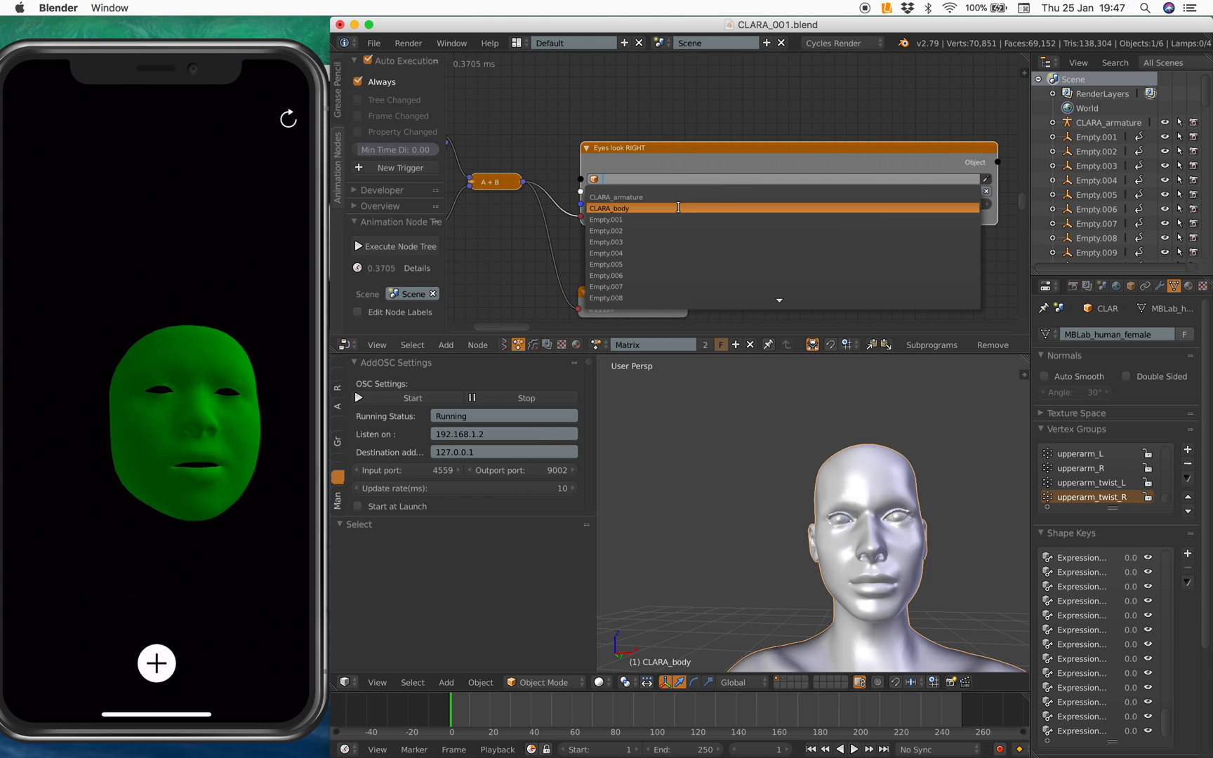
{"action": "left_click", "coordinate": [681, 210]}
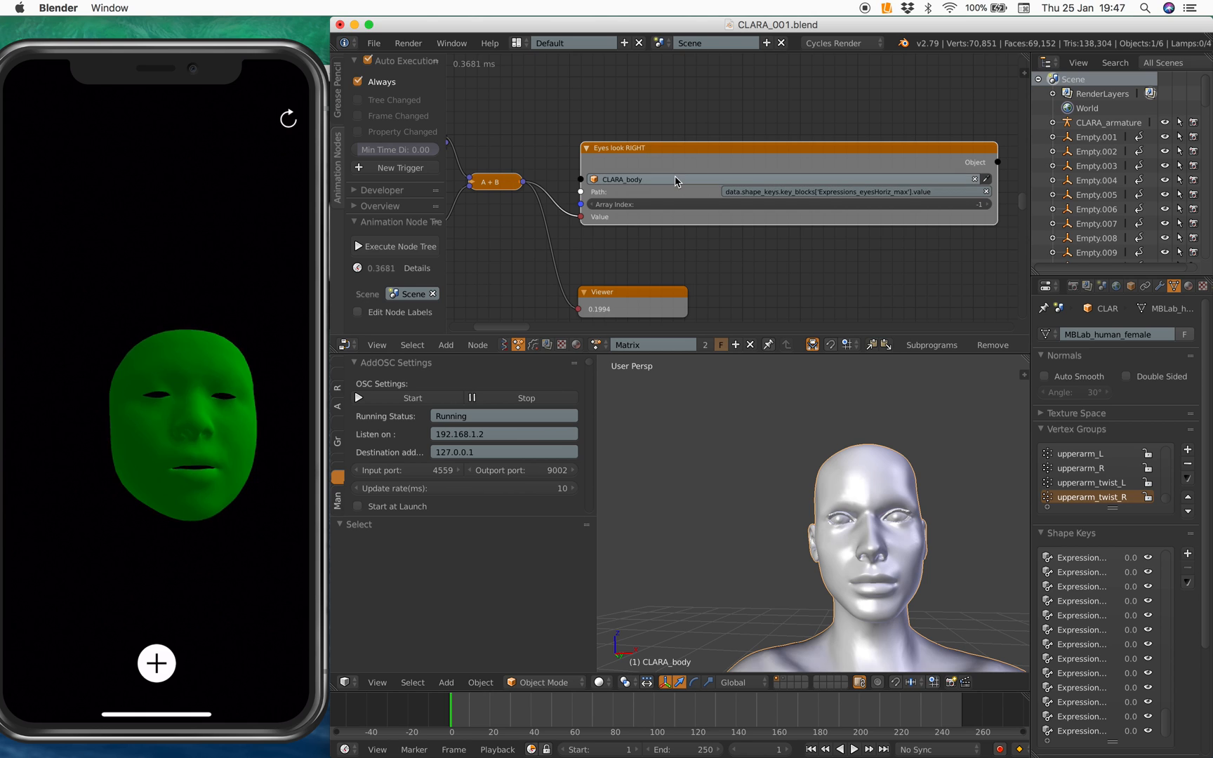
{"action": "scroll", "coordinate": [633, 126], "scroll_direction": "down", "scroll_amount": 1}
{"action": "scroll", "coordinate": [627, 123], "scroll_direction": "down", "scroll_amount": 1}
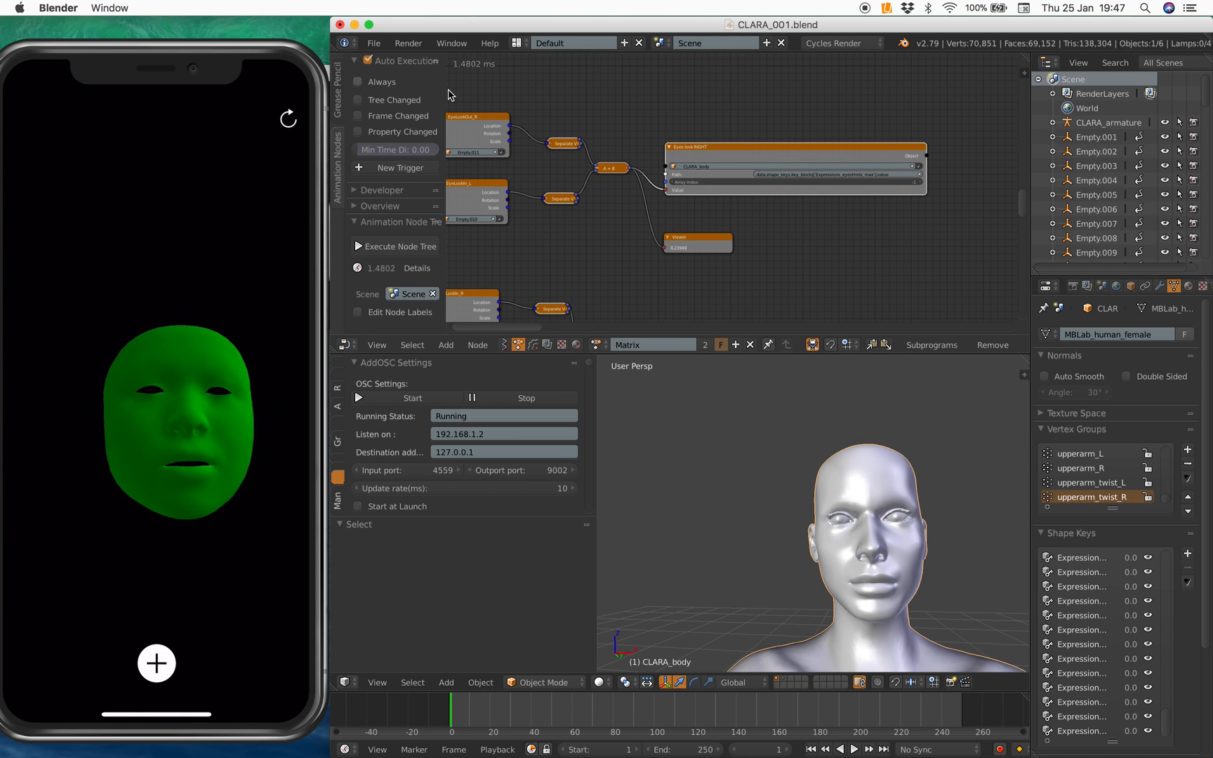
- Paste CLARA_body into the object fields of the remaining eye and jaw shape-key nodes
{"action": "middle_click_drag", "start_coordinate": [484, 100], "coordinate": [568, 152]}
{"action": "middle_click_drag", "start_coordinate": [663, 285], "coordinate": [743, 223]}
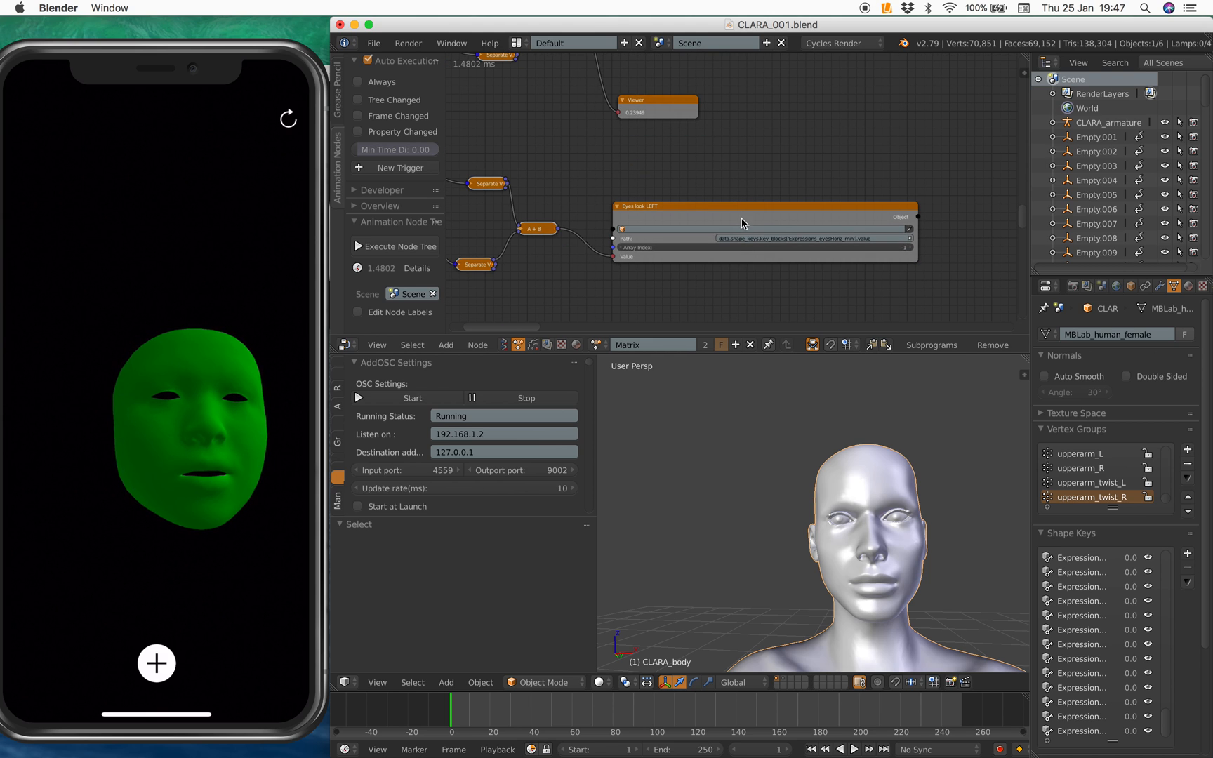
{"action": "mouse_move", "coordinate": [743, 284]}
{"action": "middle_mouse_down"}
{"action": "mouse_move", "coordinate": [749, 189]}
{"action": "mouse_move", "coordinate": [723, 216]}
{"action": "middle_mouse_up"}
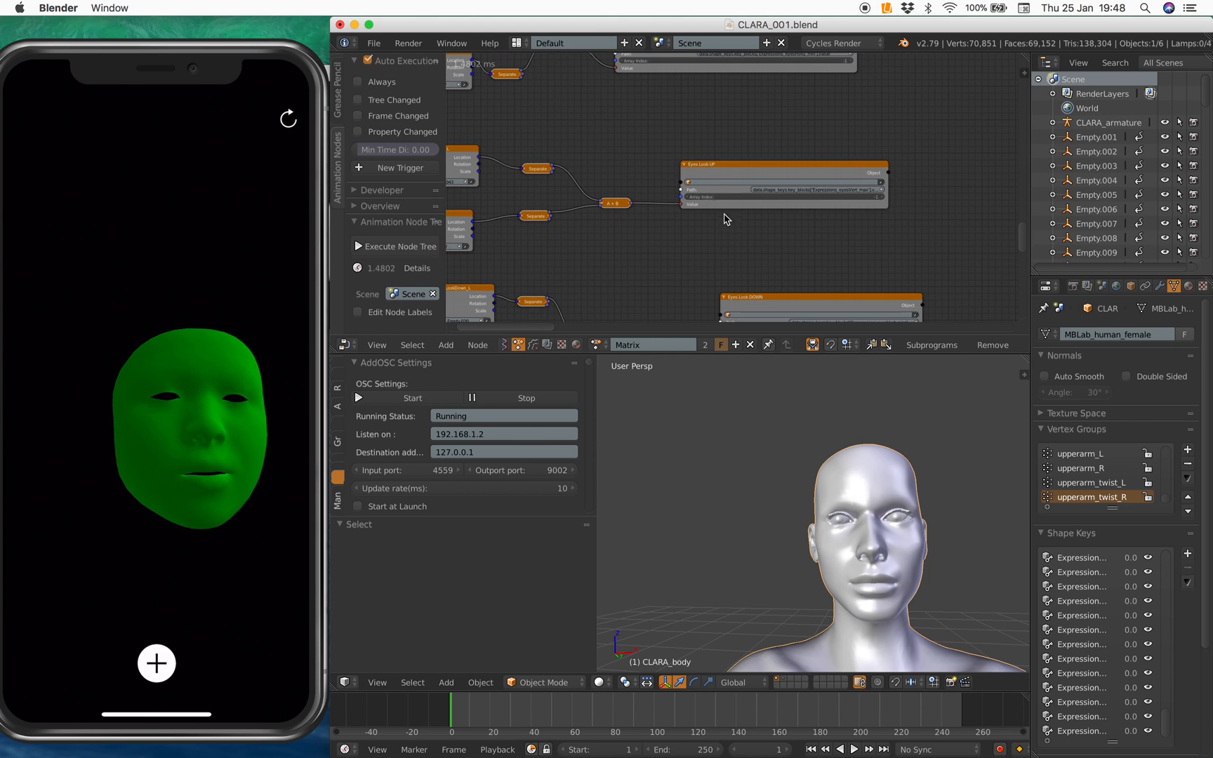
{"action": "mouse_move", "coordinate": [746, 274]}
{"action": "middle_mouse_down", "text": "shift"}
{"action": "mouse_move", "coordinate": [726, 210]}
{"action": "mouse_move", "coordinate": [777, 284]}
{"action": "middle_mouse_up", "text": "shift"}
{"action": "middle_click_drag", "start_coordinate": [777, 189], "coordinate": [787, 284]}
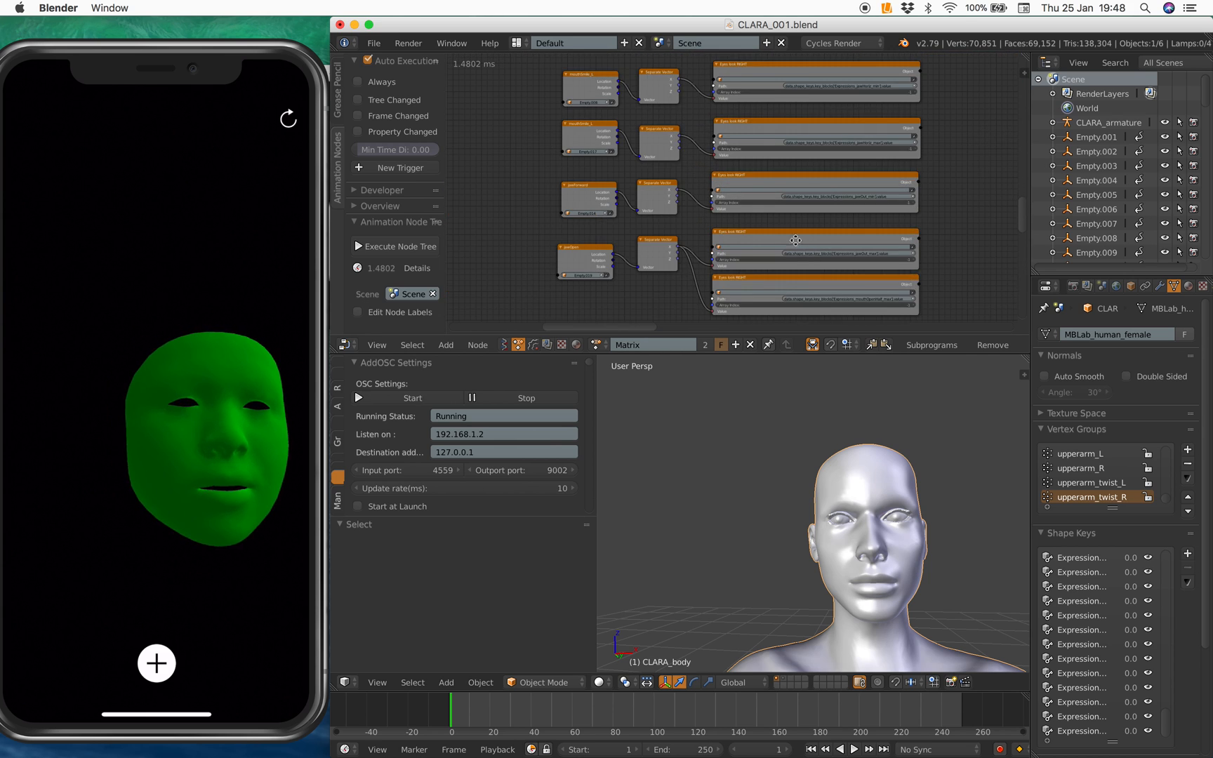
{"action": "scroll", "coordinate": [790, 236], "scroll_direction": "up", "scroll_amount": 3}
{"action": "type", "text": "CLARA_body"}
{"action": "type", "text": "CLARA_body"}
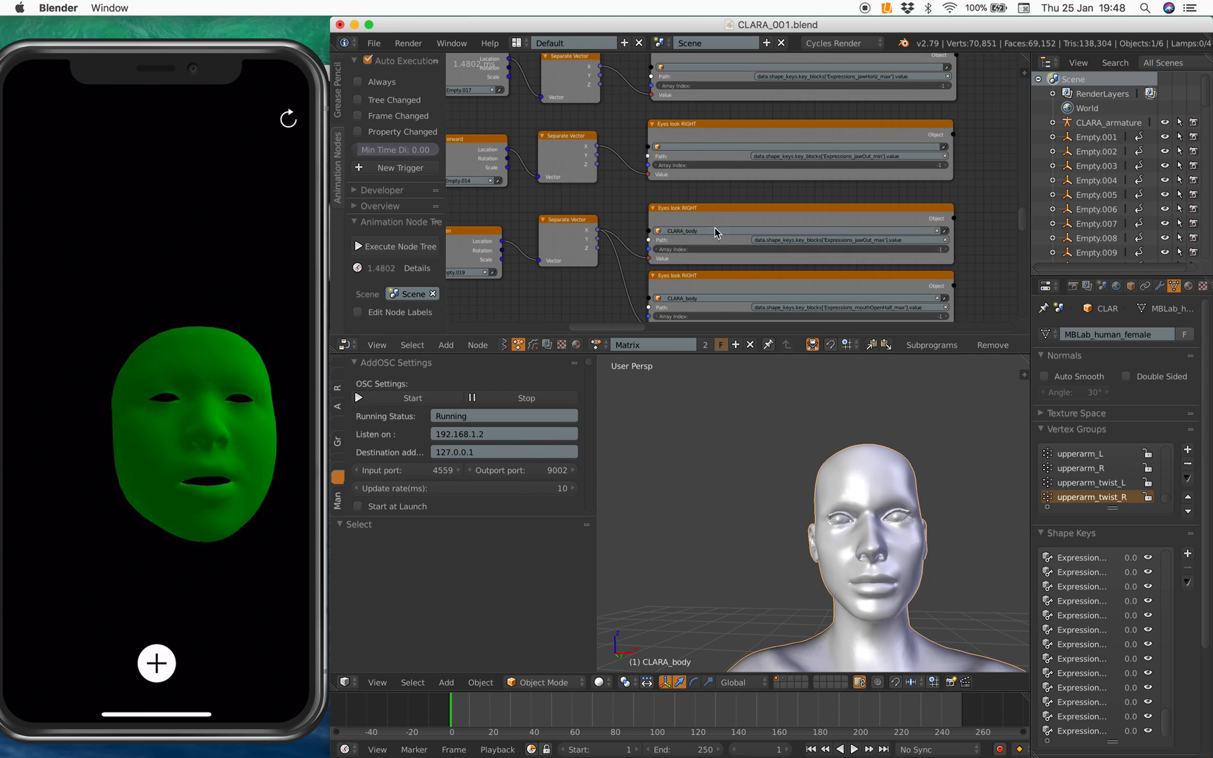
{"action": "scroll", "coordinate": [705, 143], "scroll_direction": "up", "scroll_amount": 2}
{"action": "type", "text": "CLARA_body"}
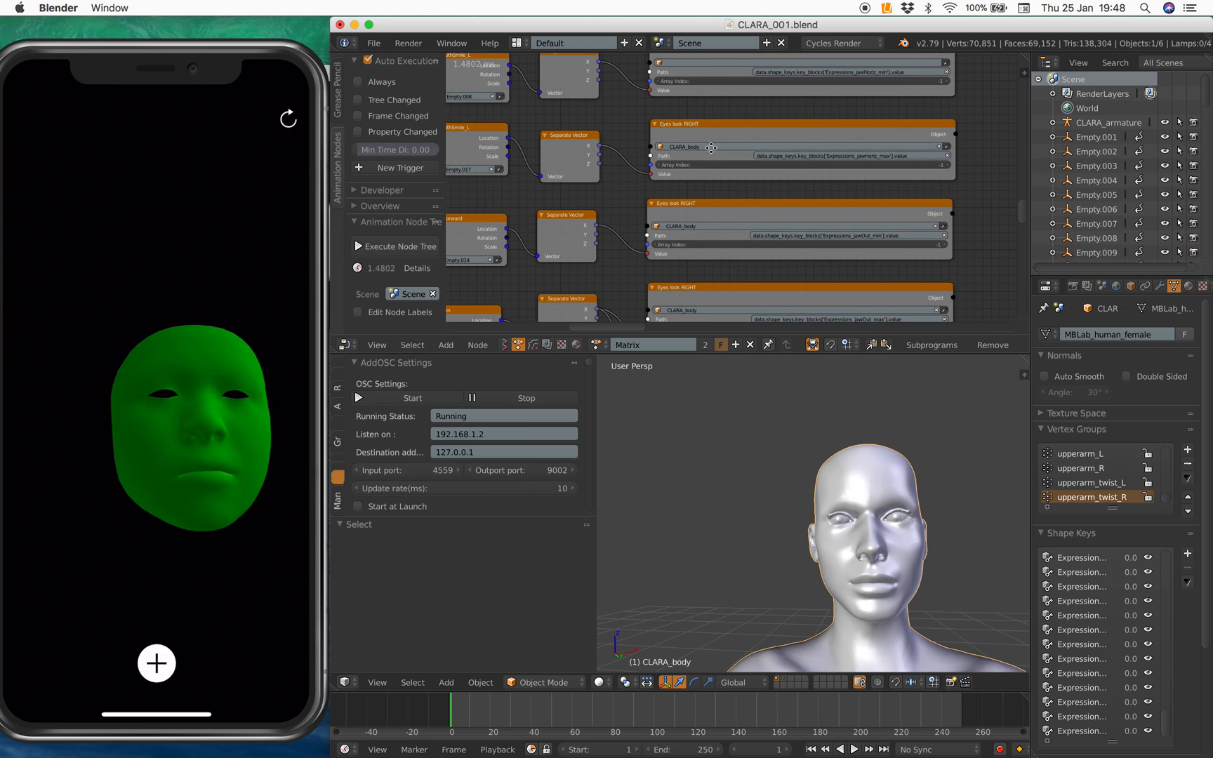
{"action": "scroll", "coordinate": [709, 156], "scroll_direction": "down", "scroll_amount": 5}
{"action": "mouse_move", "coordinate": [709, 189]}
{"action": "middle_mouse_down"}
{"action": "mouse_move", "coordinate": [723, 280]}
{"action": "mouse_move", "coordinate": [588, 172]}
{"action": "middle_mouse_up"}
{"action": "scroll", "coordinate": [663, 190], "scroll_direction": "up", "scroll_amount": 3}
{"action": "scroll", "coordinate": [718, 181], "scroll_direction": "up", "scroll_amount": 3}
- Set CLARA_armature as the object of the head-rotation Object Attribute Output node
{"action": "mouse_move", "coordinate": [717, 180]}
{"action": "middle_mouse_down"}
{"action": "mouse_move", "coordinate": [664, 152]}
{"action": "mouse_move", "coordinate": [747, 178]}
{"action": "mouse_move", "coordinate": [770, 141]}
{"action": "middle_mouse_up"}
{"action": "scroll", "coordinate": [746, 178], "scroll_direction": "up", "scroll_amount": 2}
{"action": "scroll", "coordinate": [777, 185], "scroll_direction": "up", "scroll_amount": 2}
{"action": "scroll", "coordinate": [815, 192], "scroll_direction": "up", "scroll_amount": 2}
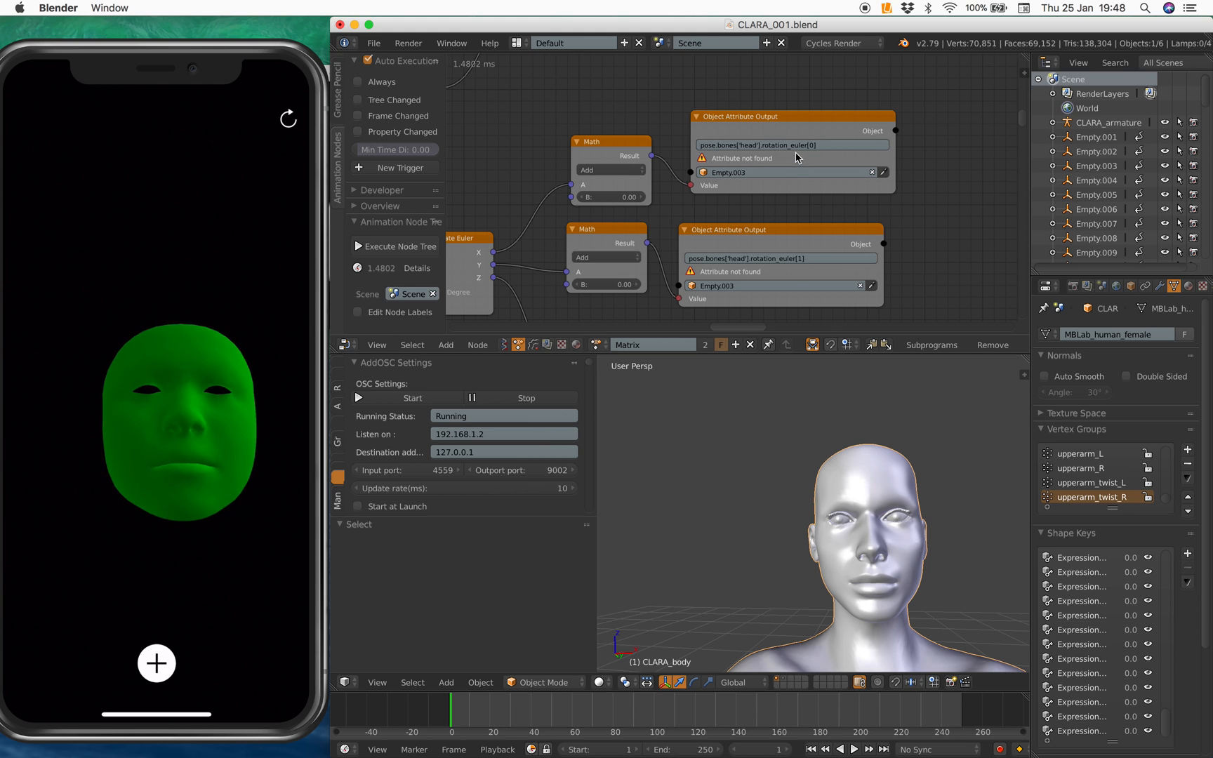
{"action": "scroll", "coordinate": [758, 142], "scroll_direction": "down", "scroll_amount": 2}
{"action": "middle_click_drag", "start_coordinate": [721, 189], "coordinate": [648, 143]}
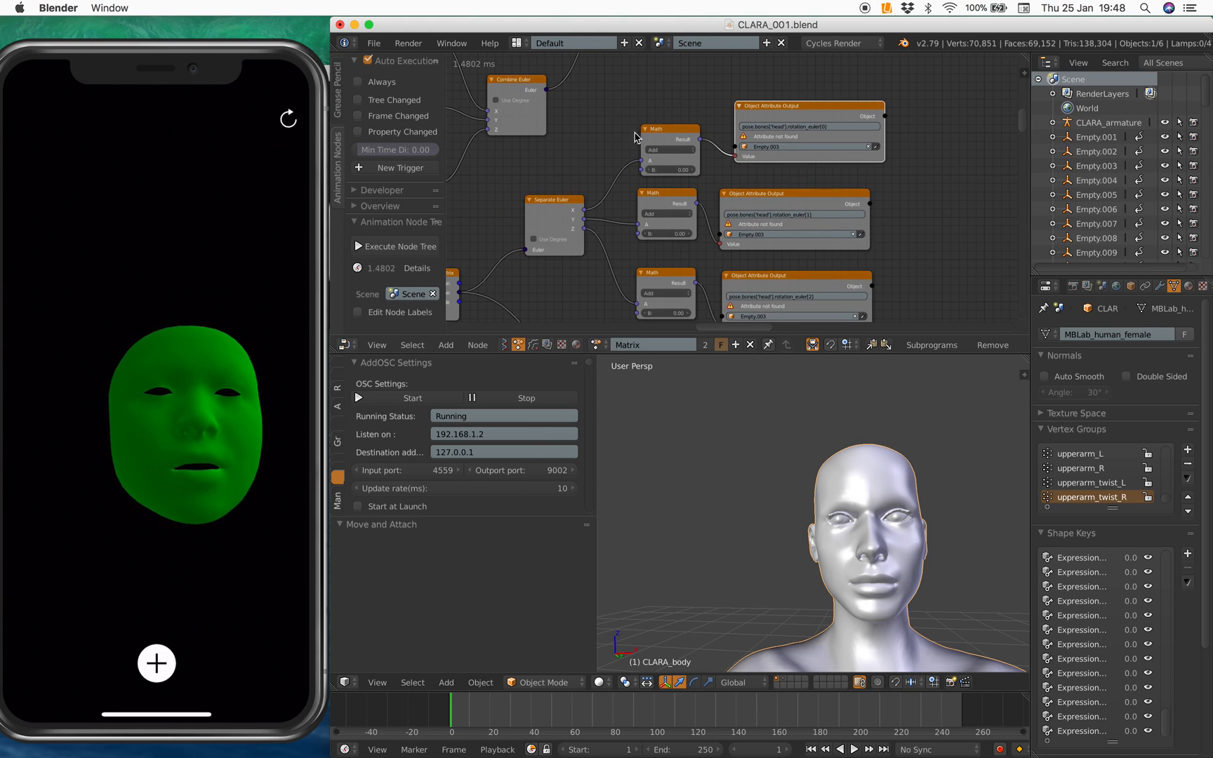
{"action": "mouse_move", "coordinate": [794, 211]}
{"action": "middle_mouse_down"}
{"action": "mouse_move", "coordinate": [720, 180]}
{"action": "mouse_move", "coordinate": [652, 171]}
{"action": "mouse_move", "coordinate": [730, 195]}
{"action": "mouse_move", "coordinate": [859, 204]}
{"action": "mouse_move", "coordinate": [639, 150]}
{"action": "mouse_move", "coordinate": [825, 189]}
{"action": "middle_mouse_up"}
{"action": "scroll", "coordinate": [825, 191], "scroll_direction": "up", "scroll_amount": 3}
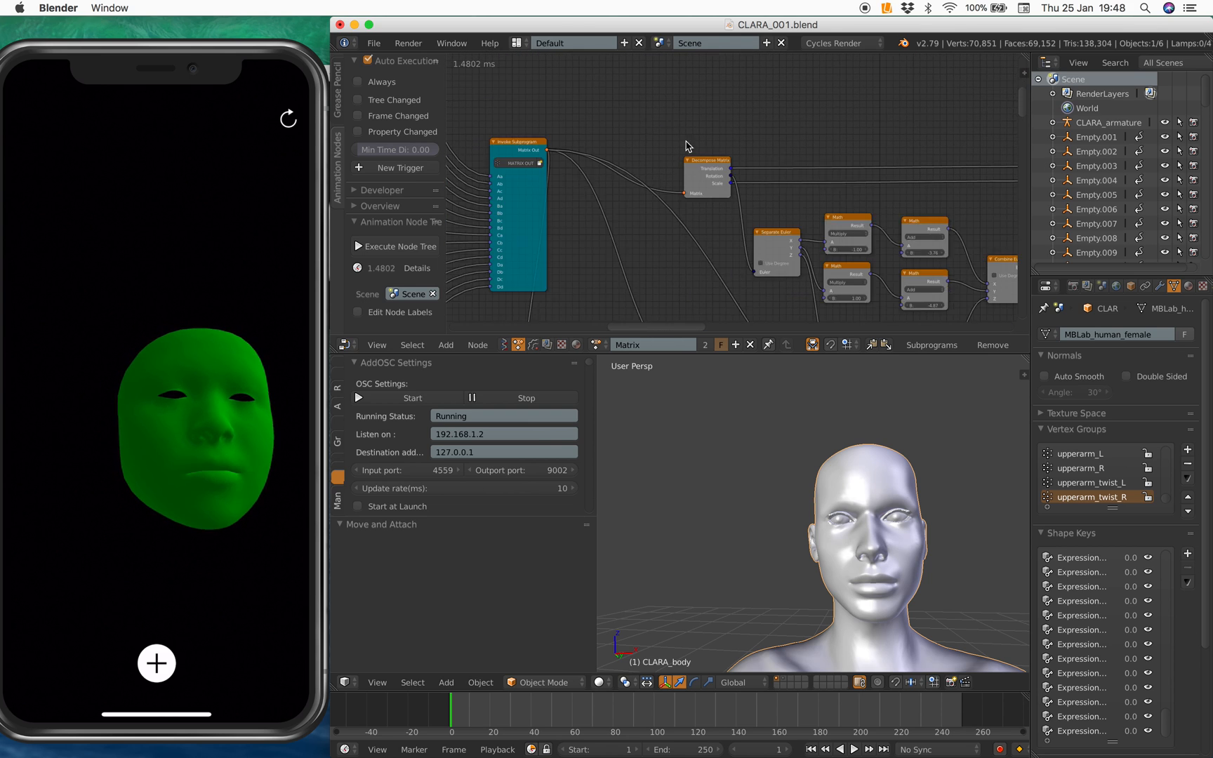
{"action": "mouse_move", "coordinate": [710, 142]}
{"action": "middle_mouse_down"}
{"action": "mouse_move", "coordinate": [777, 189]}
{"action": "mouse_move", "coordinate": [787, 179]}
{"action": "mouse_move", "coordinate": [715, 130]}
{"action": "mouse_move", "coordinate": [729, 103]}
{"action": "middle_mouse_up"}
{"action": "scroll", "coordinate": [716, 133], "scroll_direction": "up", "scroll_amount": 2}
{"action": "scroll", "coordinate": [716, 146], "scroll_direction": "up", "scroll_amount": 1}
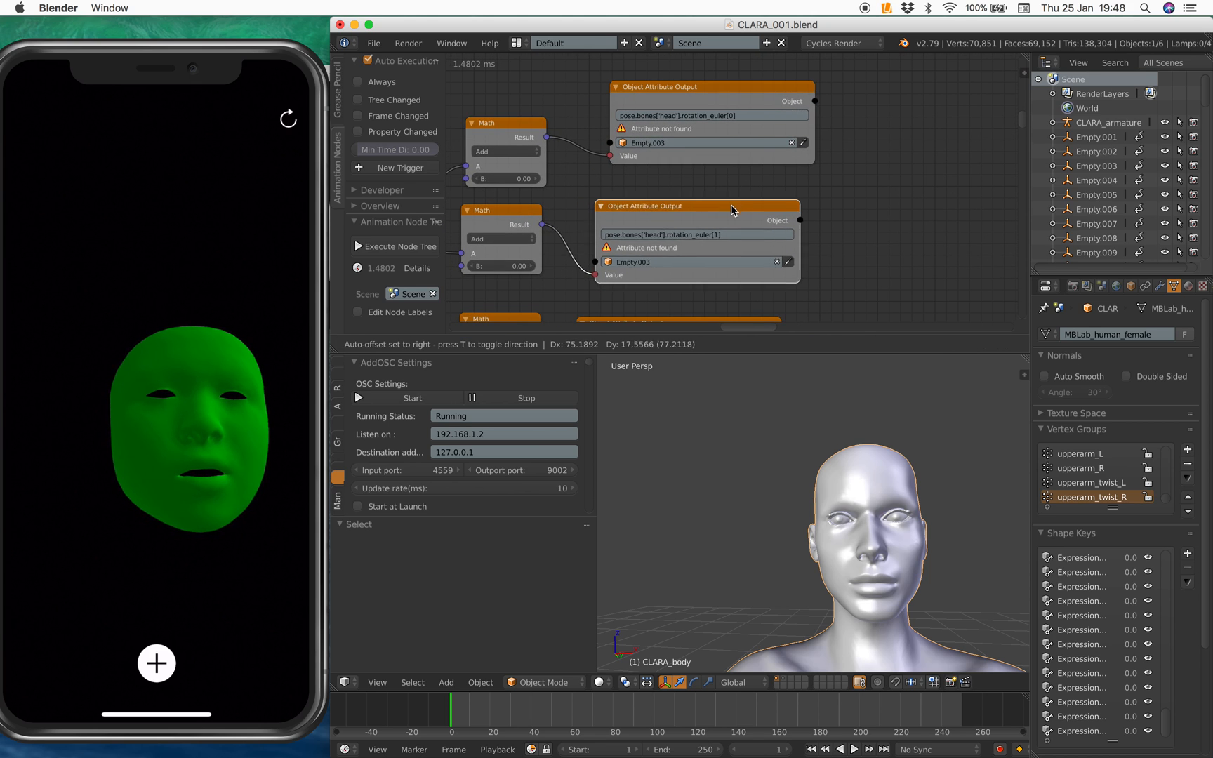
{"action": "middle_click_drag", "start_coordinate": [725, 204], "coordinate": [748, 180]}
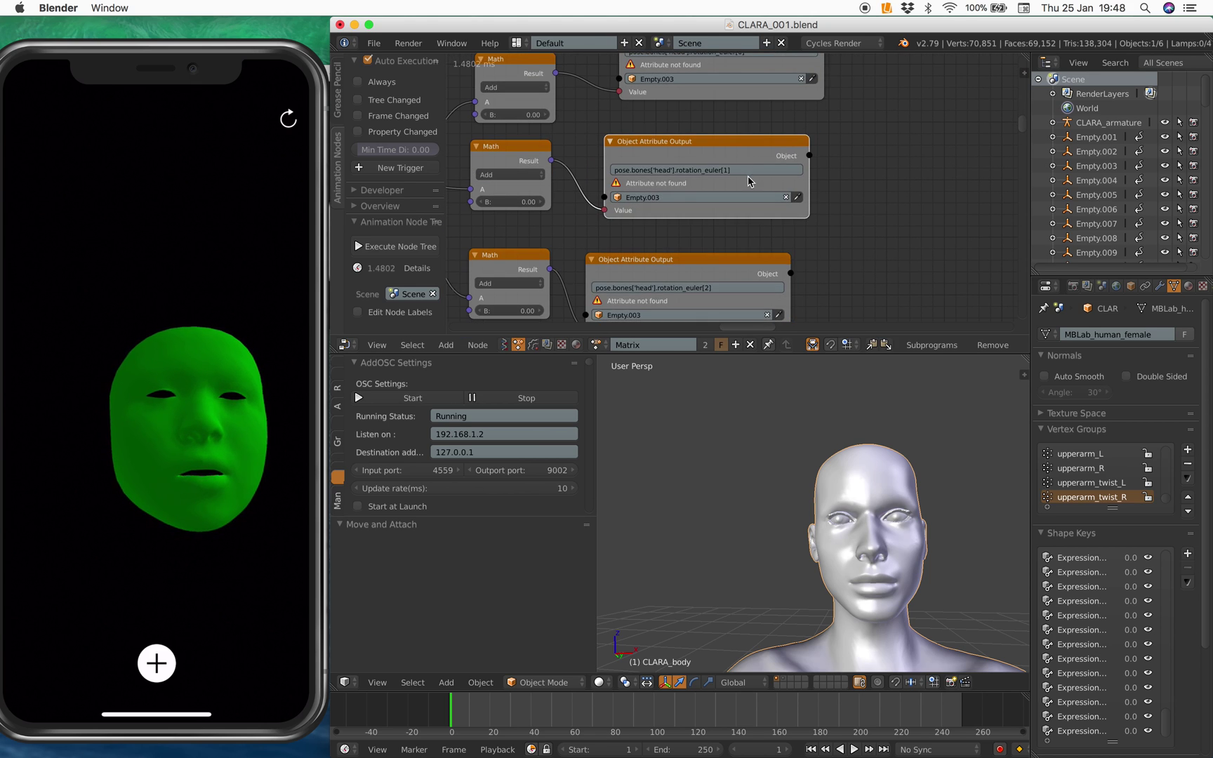
{"action": "middle_click_drag", "start_coordinate": [718, 194], "coordinate": [720, 185]}
{"action": "left_click", "coordinate": [712, 188]}
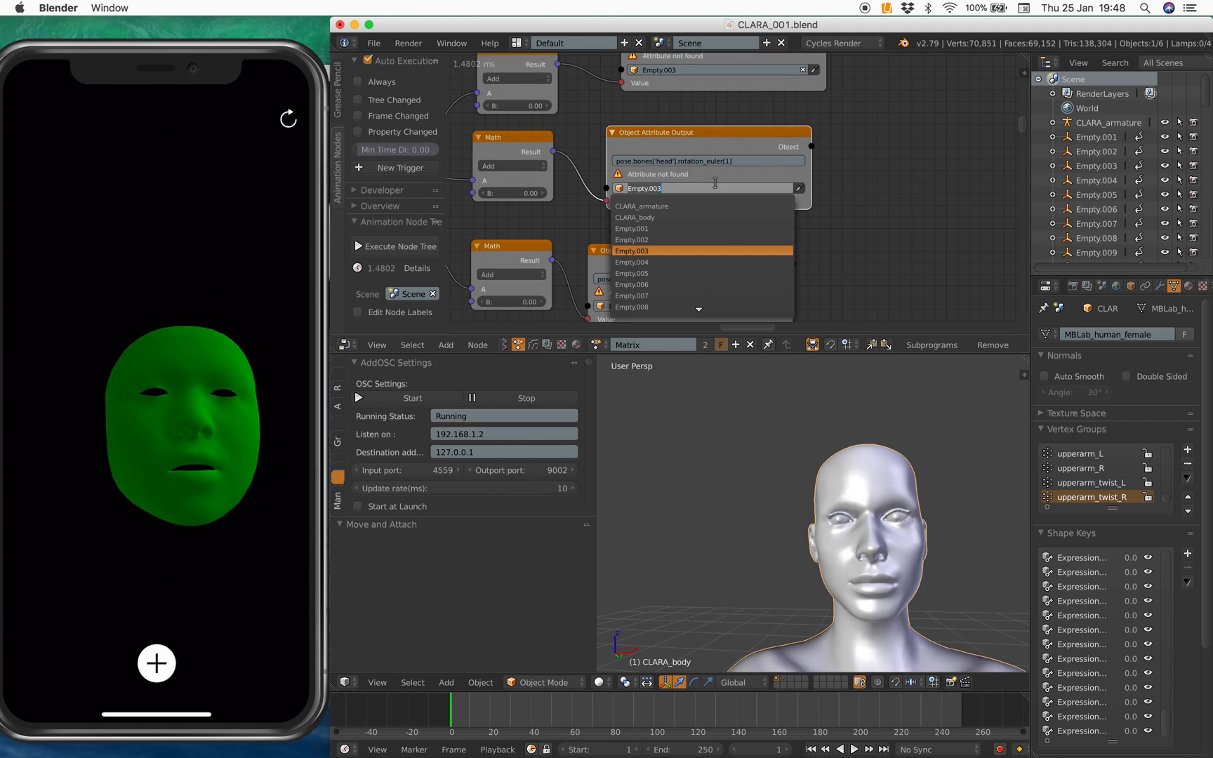
{"action": "left_click", "coordinate": [709, 207]}
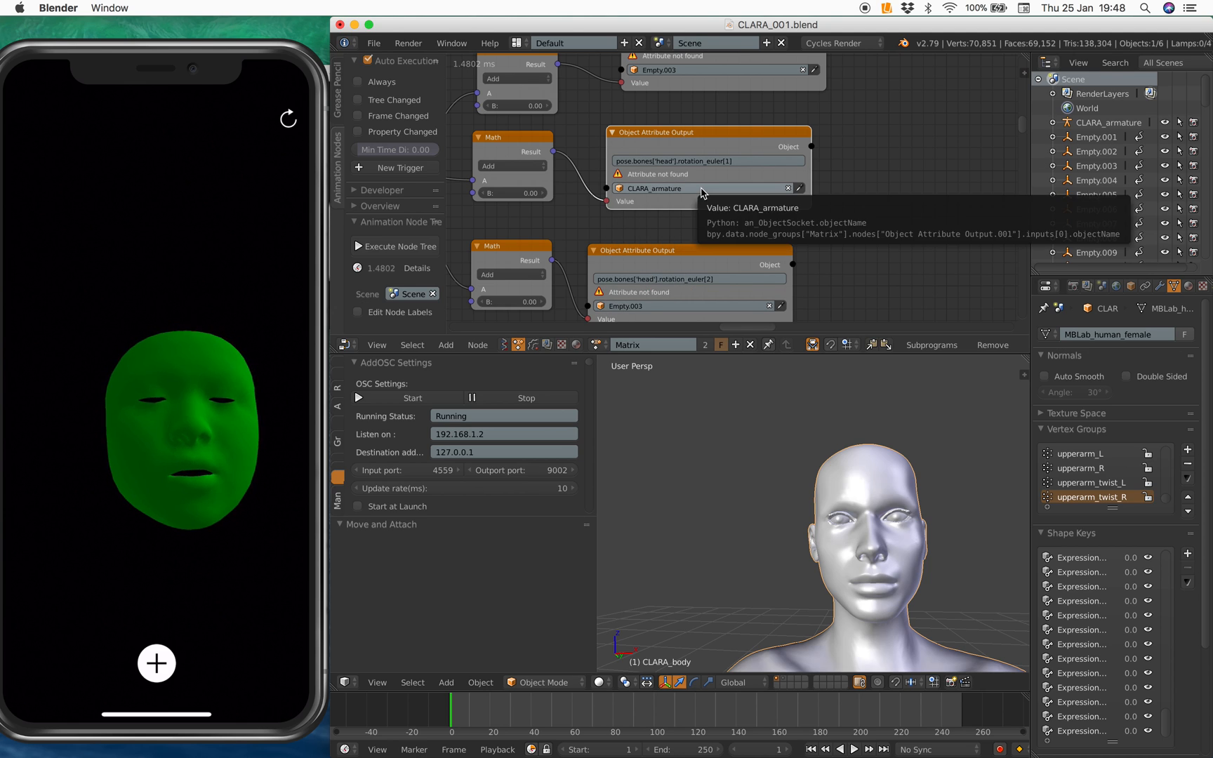
{"action": "scroll", "coordinate": [675, 301], "scroll_direction": "up", "scroll_amount": 1, "text": "ctrl"}
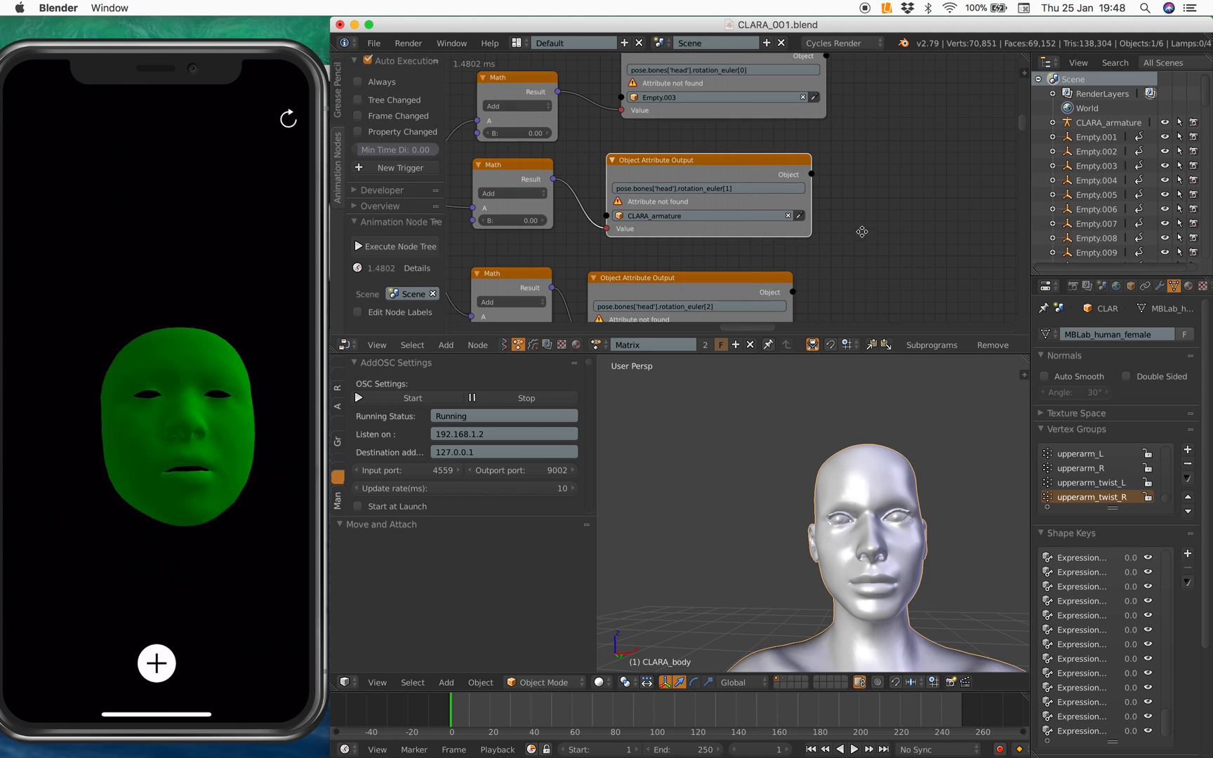
{"action": "scroll", "coordinate": [881, 183], "scroll_direction": "down", "scroll_amount": 2}
{"action": "scroll", "coordinate": [853, 200], "scroll_direction": "down", "scroll_amount": 2}
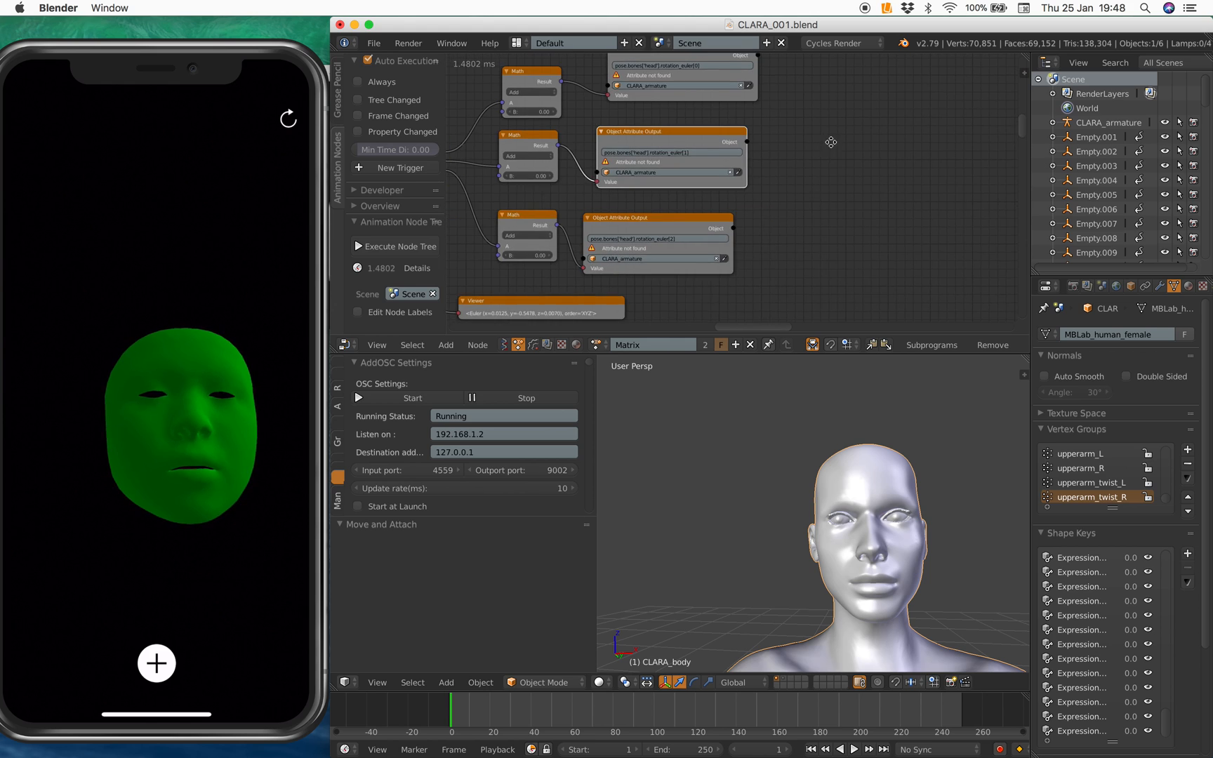
- Make CLARA_armature the active object from the Outliner
{"action": "middle_click_drag", "start_coordinate": [869, 457], "coordinate": [847, 453]}
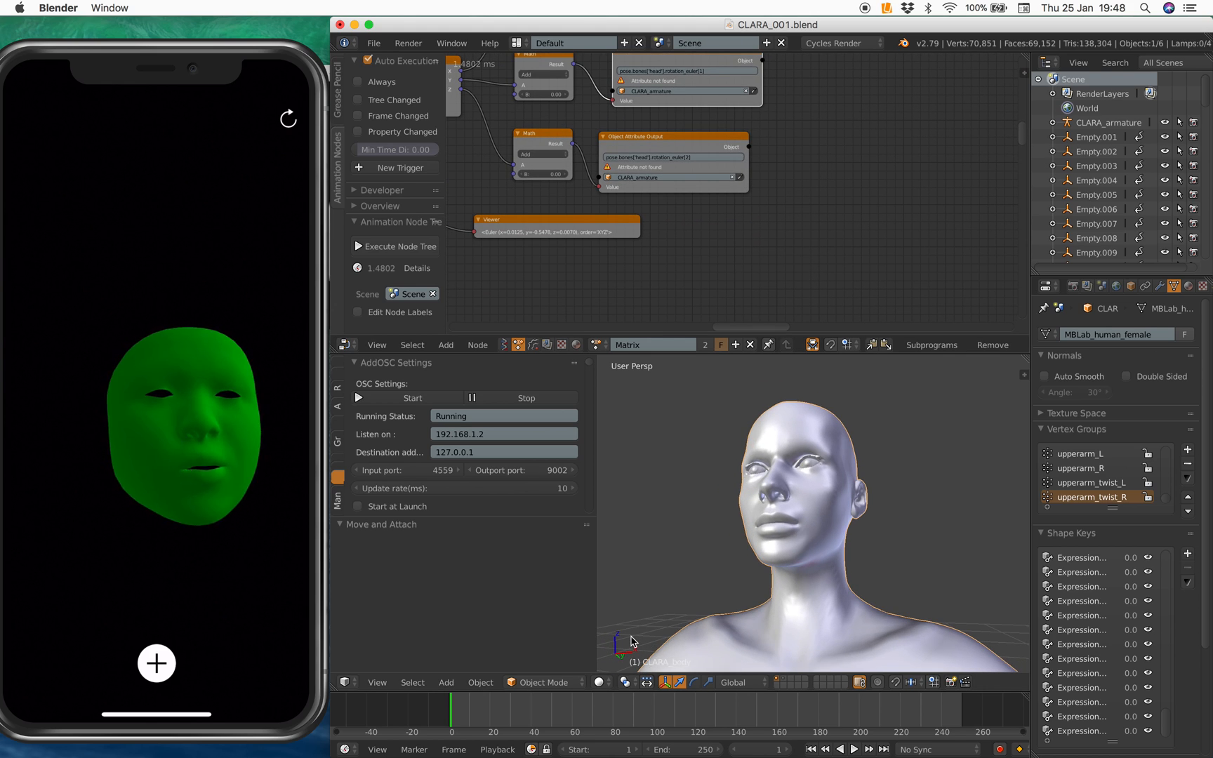
{"action": "left_click", "coordinate": [1091, 124]}
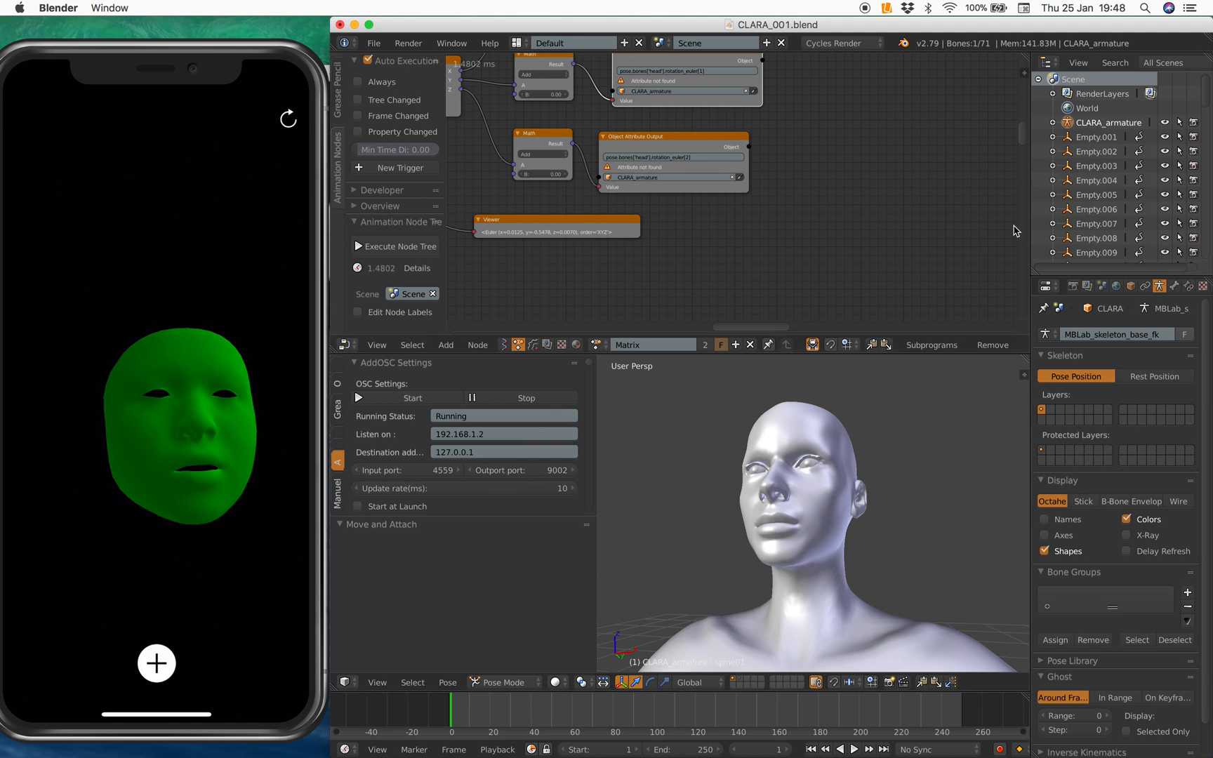
- Enter armature edit mode with solid shading and enable X-Ray in the Armature data settings
{"action": "left_click", "coordinate": [520, 683]}
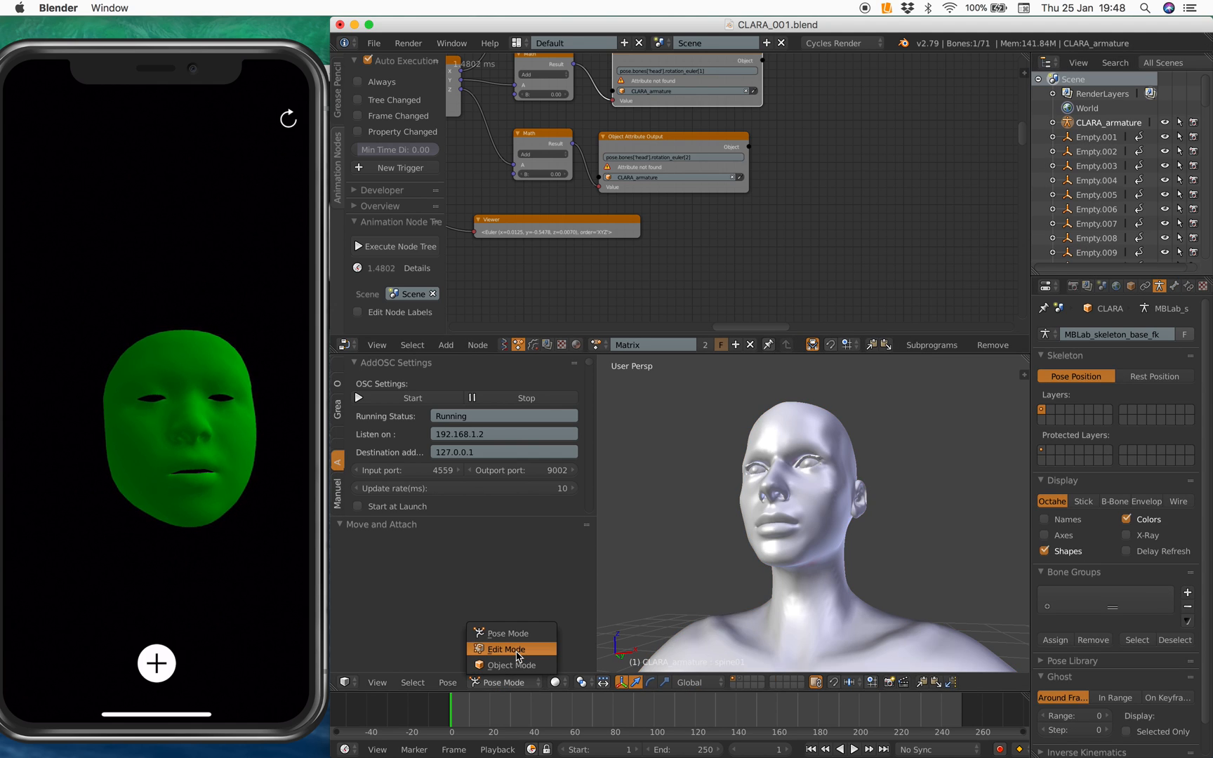
{"action": "left_click", "coordinate": [515, 650]}
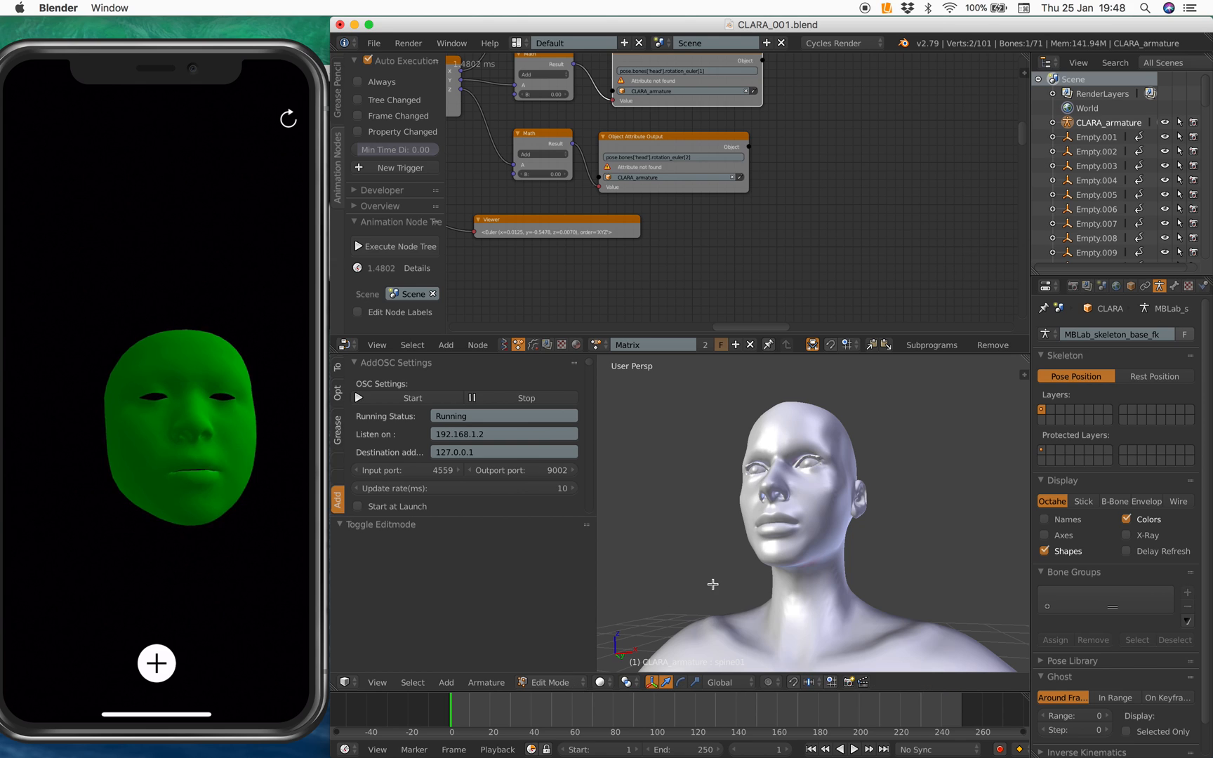
{"action": "left_click", "coordinate": [600, 683]}
{"action": "left_click", "coordinate": [611, 633]}
{"action": "scroll", "coordinate": [805, 531], "scroll_direction": "down", "scroll_amount": 5}
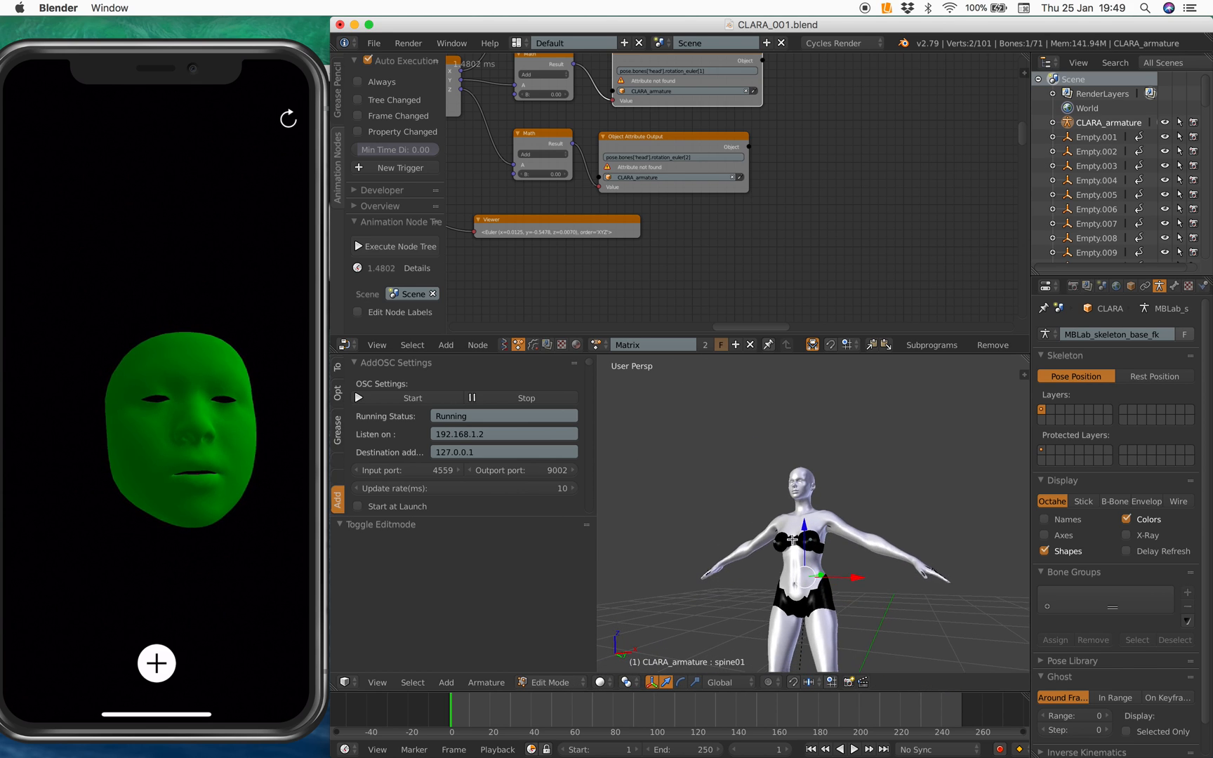
{"action": "left_click", "coordinate": [1167, 287]}
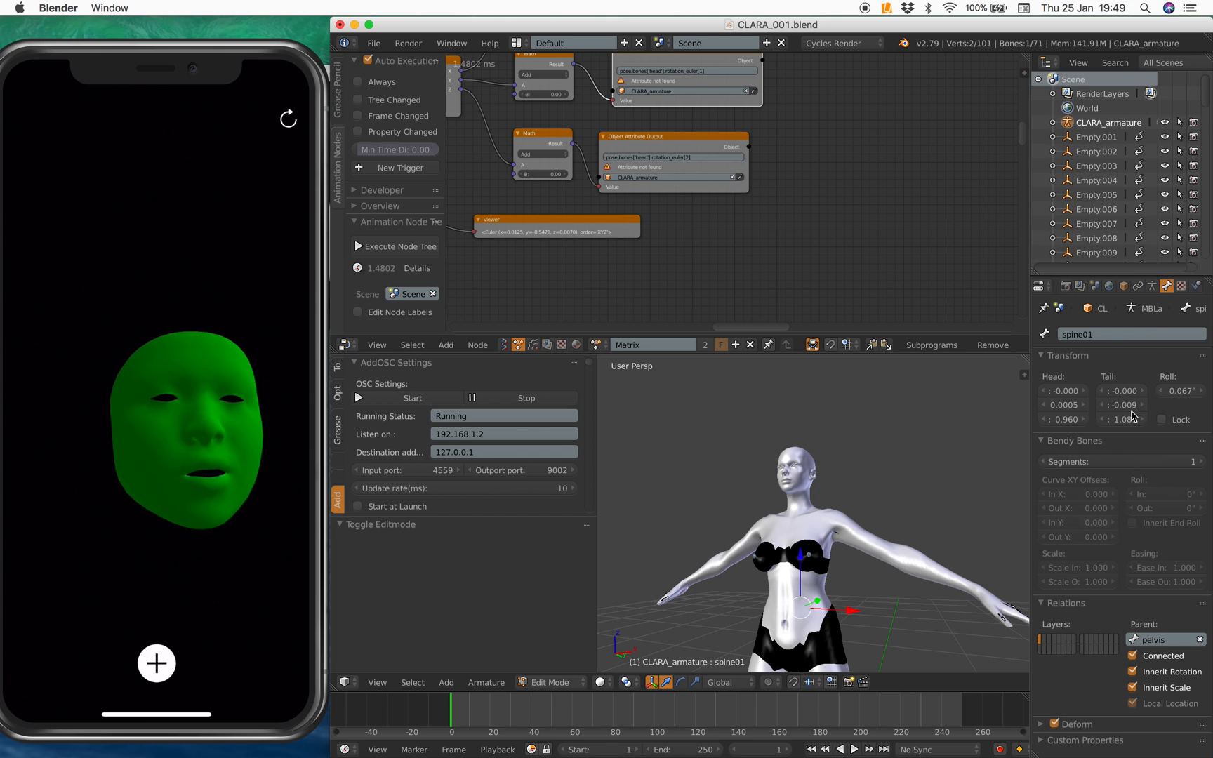
{"action": "left_click", "coordinate": [1181, 286]}
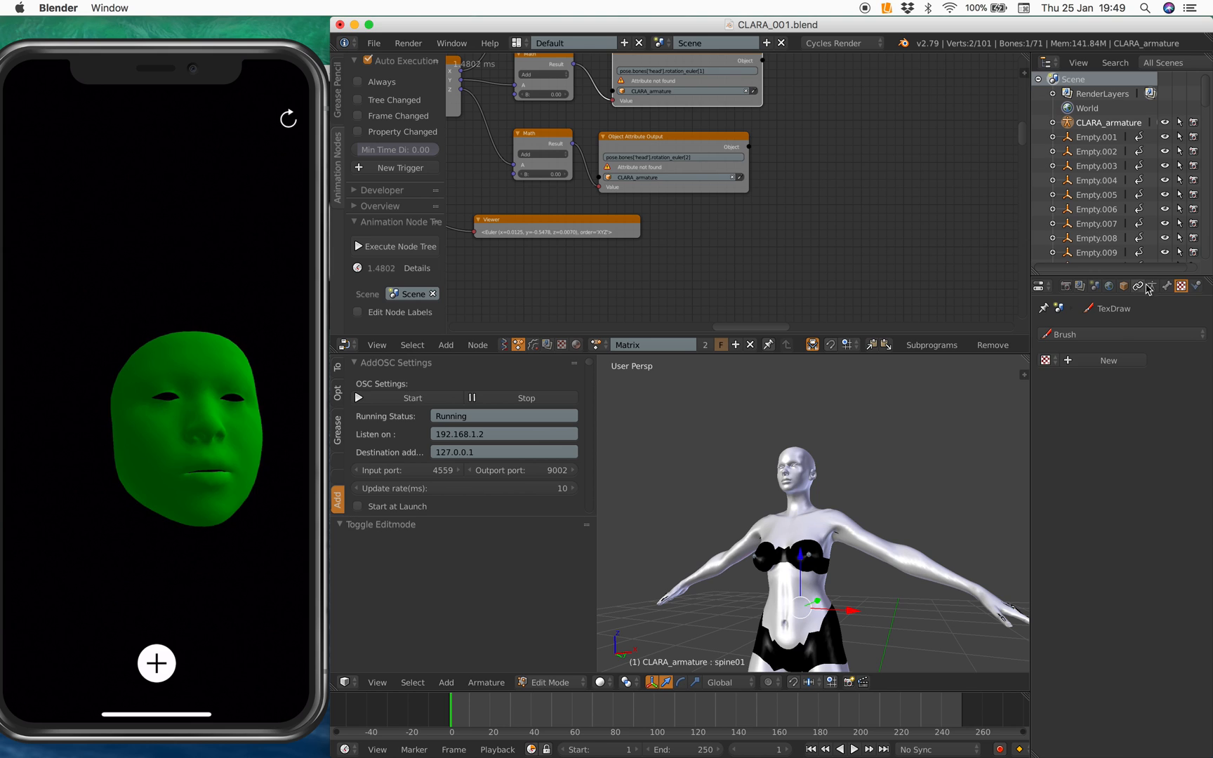
{"action": "left_click", "coordinate": [1153, 288]}
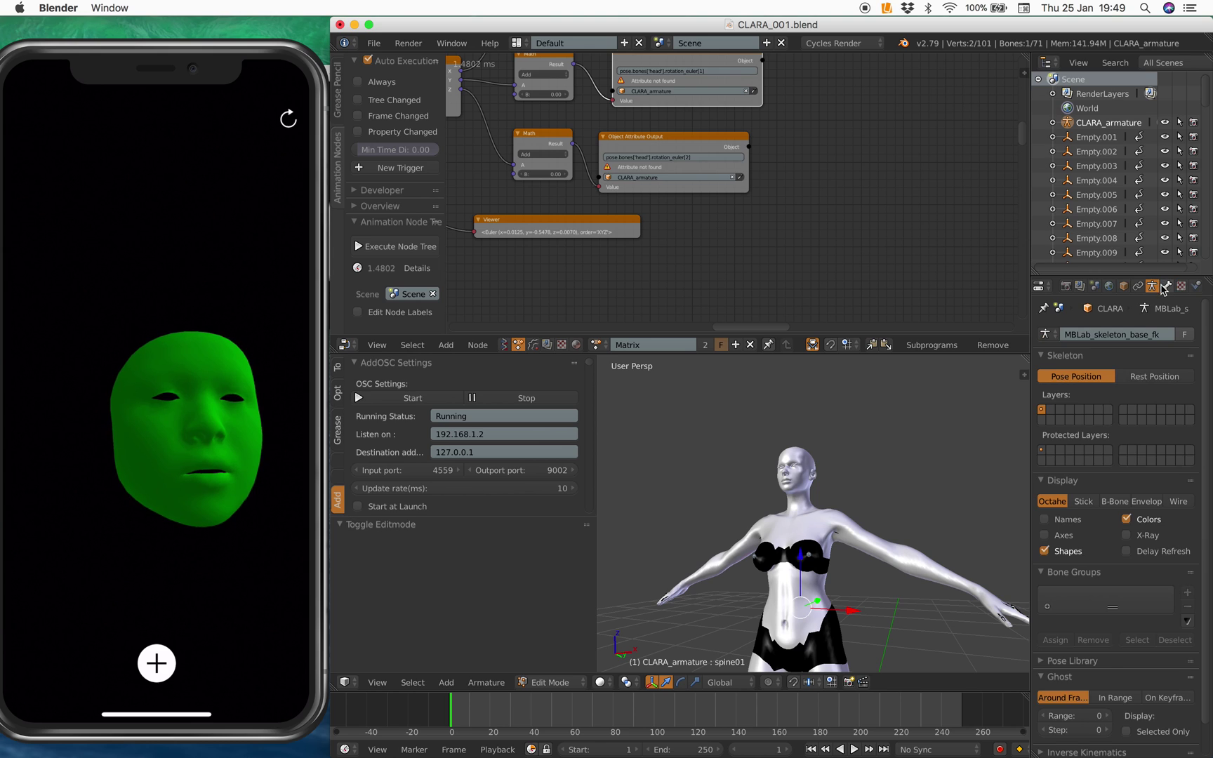
{"action": "left_click", "coordinate": [1127, 535]}
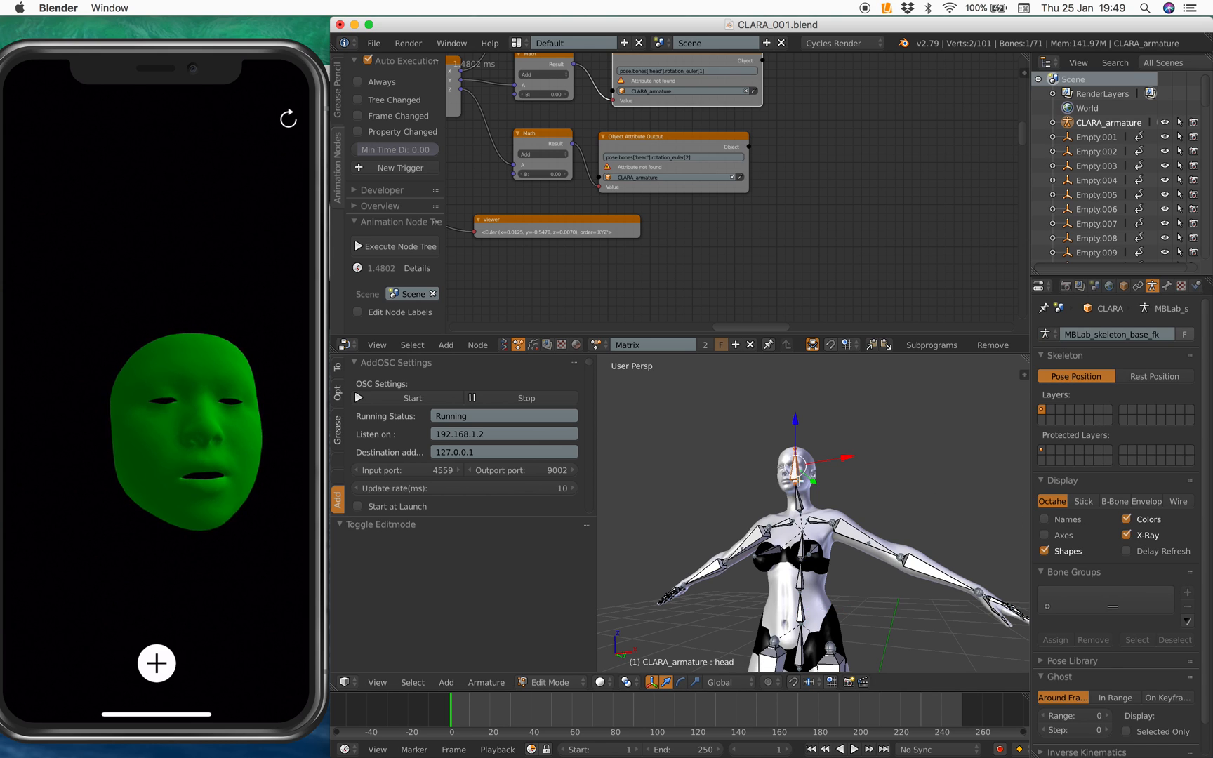
- In pose mode set the head bone's rotation mode to XYZ Euler, then return to object mode
{"action": "left_click_drag", "start_coordinate": [1022, 375], "coordinate": [902, 456]}
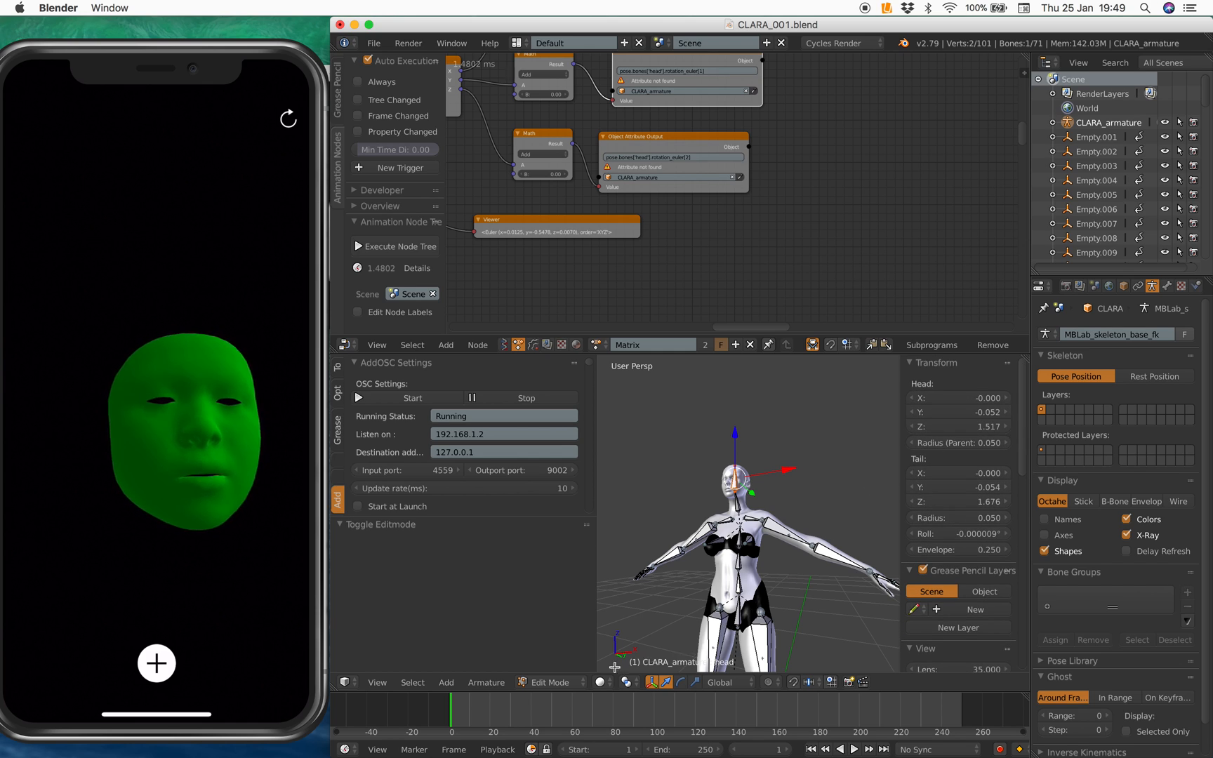
{"action": "left_click", "coordinate": [559, 683]}
{"action": "left_click", "coordinate": [559, 643]}
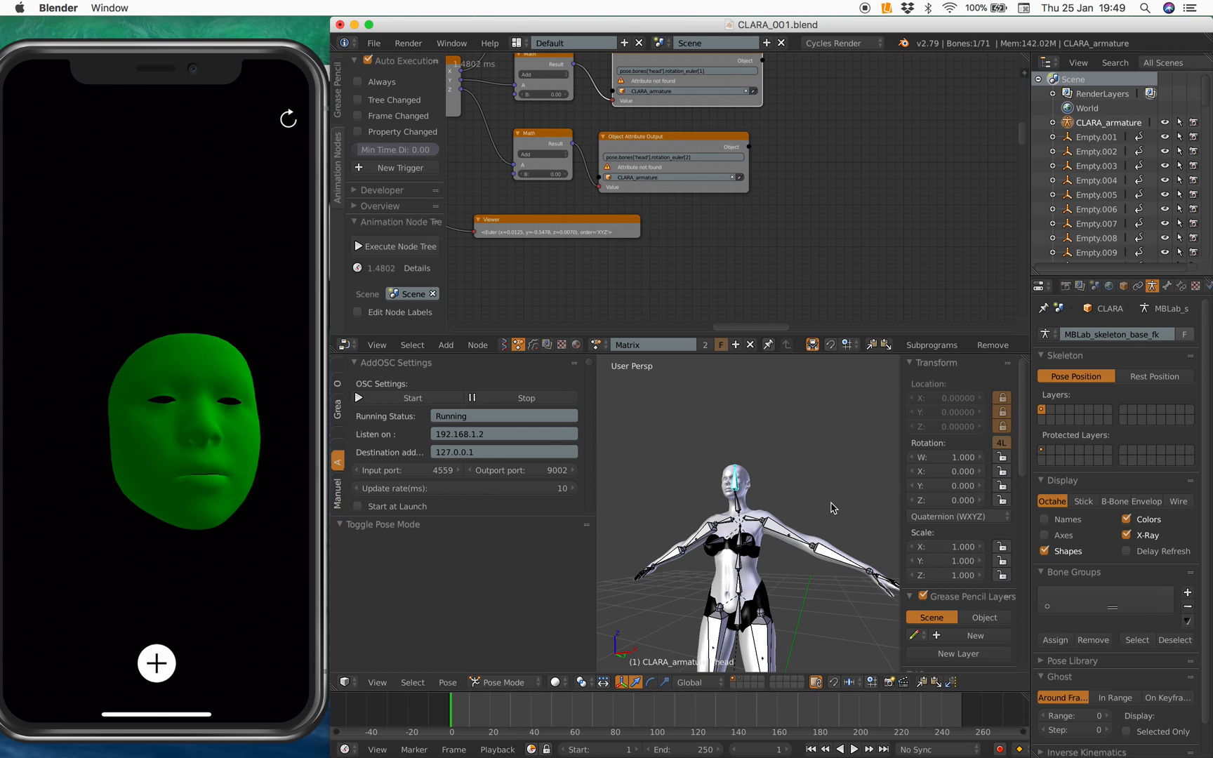
{"action": "left_click", "coordinate": [957, 517]}
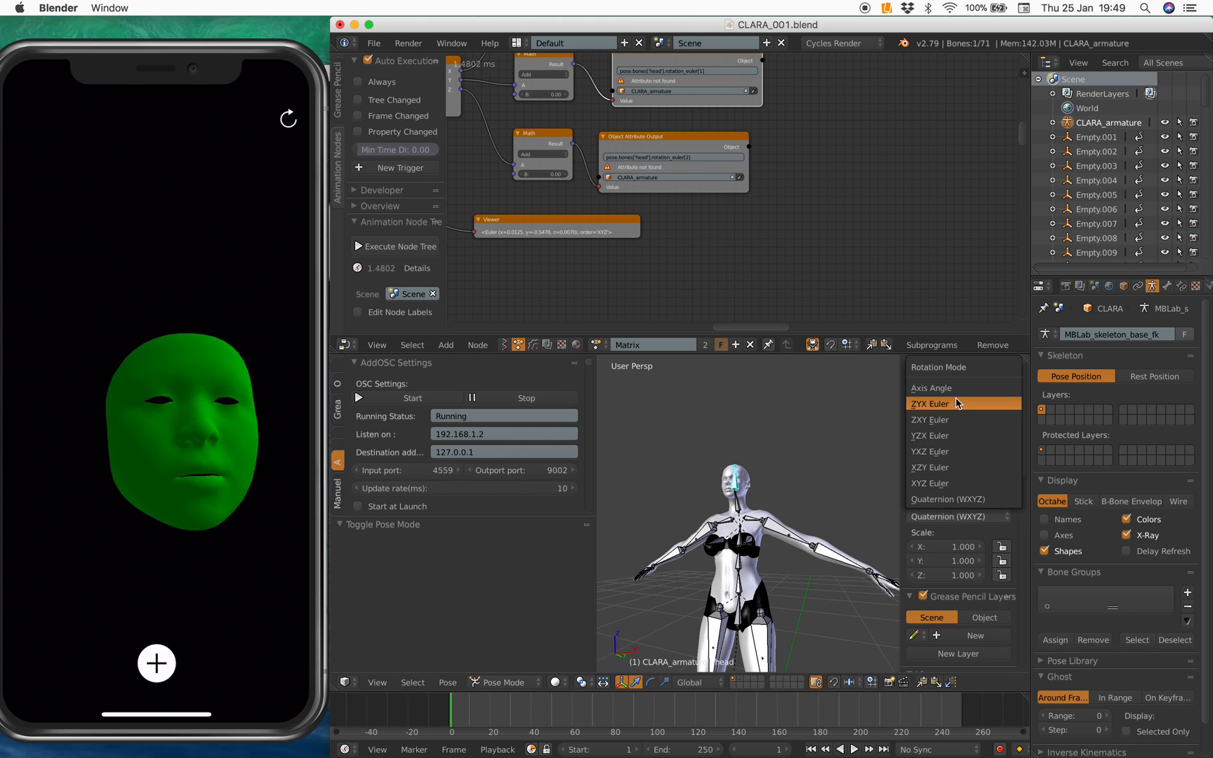
{"action": "left_click", "coordinate": [947, 483]}
{"action": "left_click", "coordinate": [557, 683]}
{"action": "left_click", "coordinate": [513, 682]}
- Return the armature to Object Mode and pan the node tree past the Separate Euler and Decompose Matrix nodes
{"action": "left_click", "coordinate": [517, 664]}
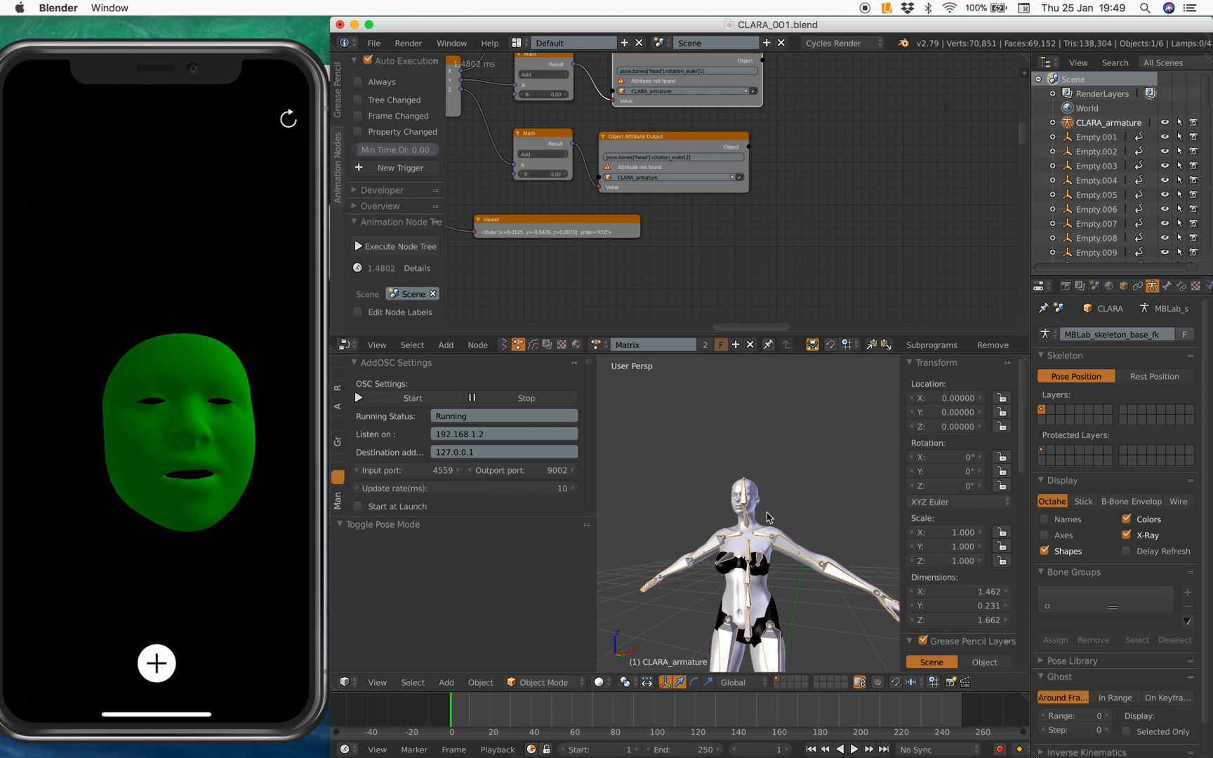
{"action": "scroll", "coordinate": [688, 261], "scroll_direction": "up", "scroll_amount": 2}
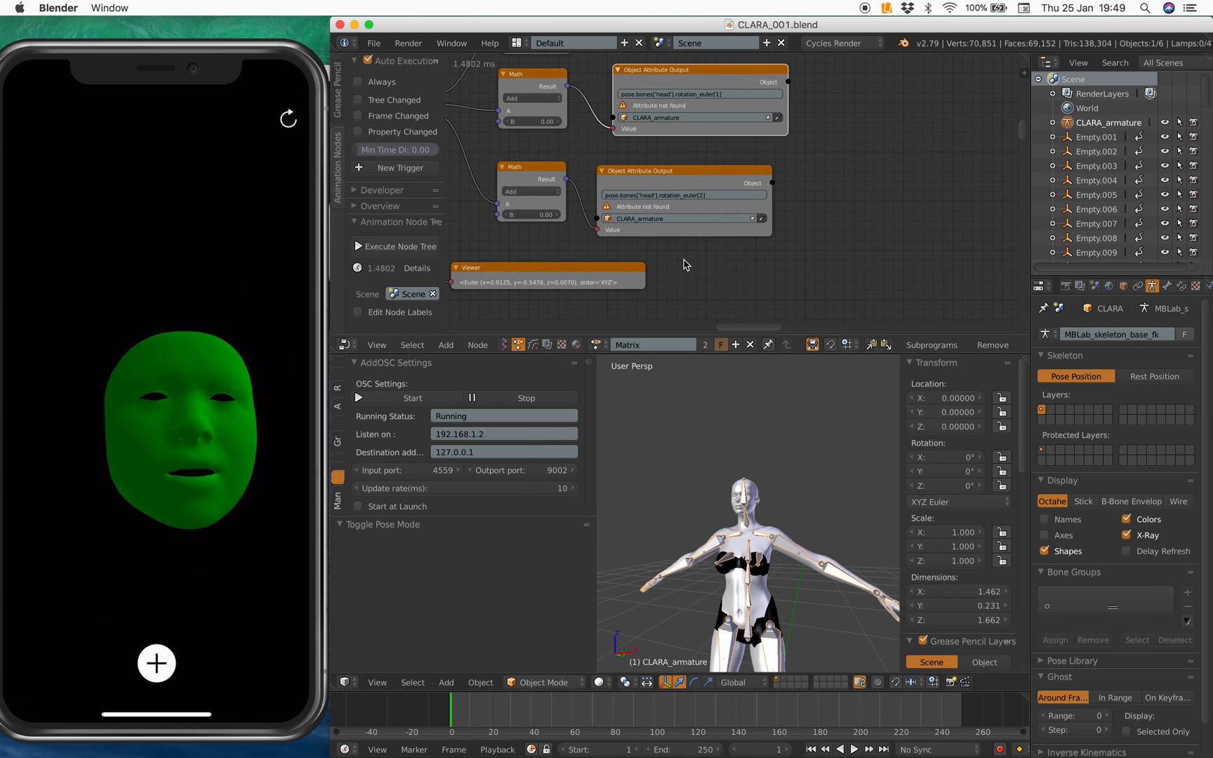
{"action": "scroll", "coordinate": [687, 262], "scroll_direction": "up", "scroll_amount": 2}
{"action": "scroll", "coordinate": [687, 262], "scroll_direction": "down", "scroll_amount": 1}
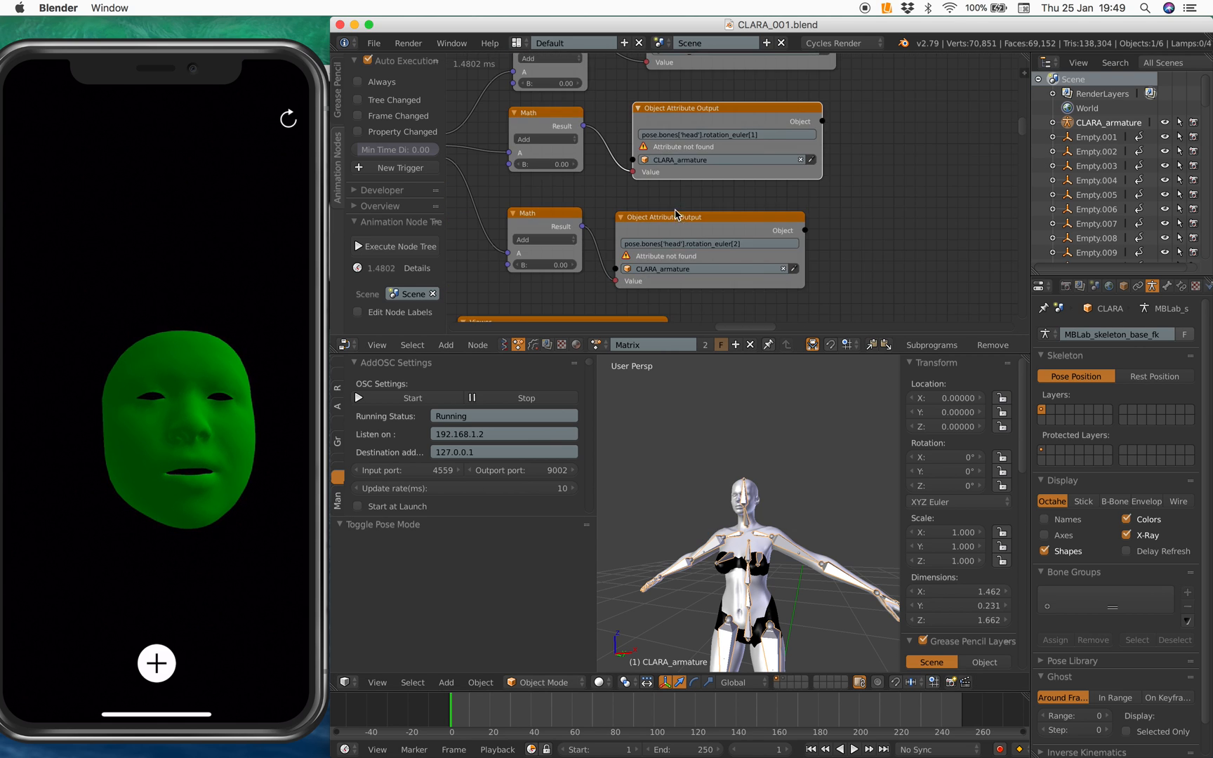
{"action": "mouse_move", "coordinate": [645, 152]}
{"action": "middle_mouse_down"}
{"action": "mouse_move", "coordinate": [681, 251]}
{"action": "mouse_move", "coordinate": [721, 190]}
{"action": "mouse_move", "coordinate": [759, 218]}
{"action": "mouse_move", "coordinate": [793, 218]}
{"action": "mouse_move", "coordinate": [853, 246]}
{"action": "middle_mouse_up"}
{"action": "middle_click_drag", "start_coordinate": [683, 266], "coordinate": [701, 285]}
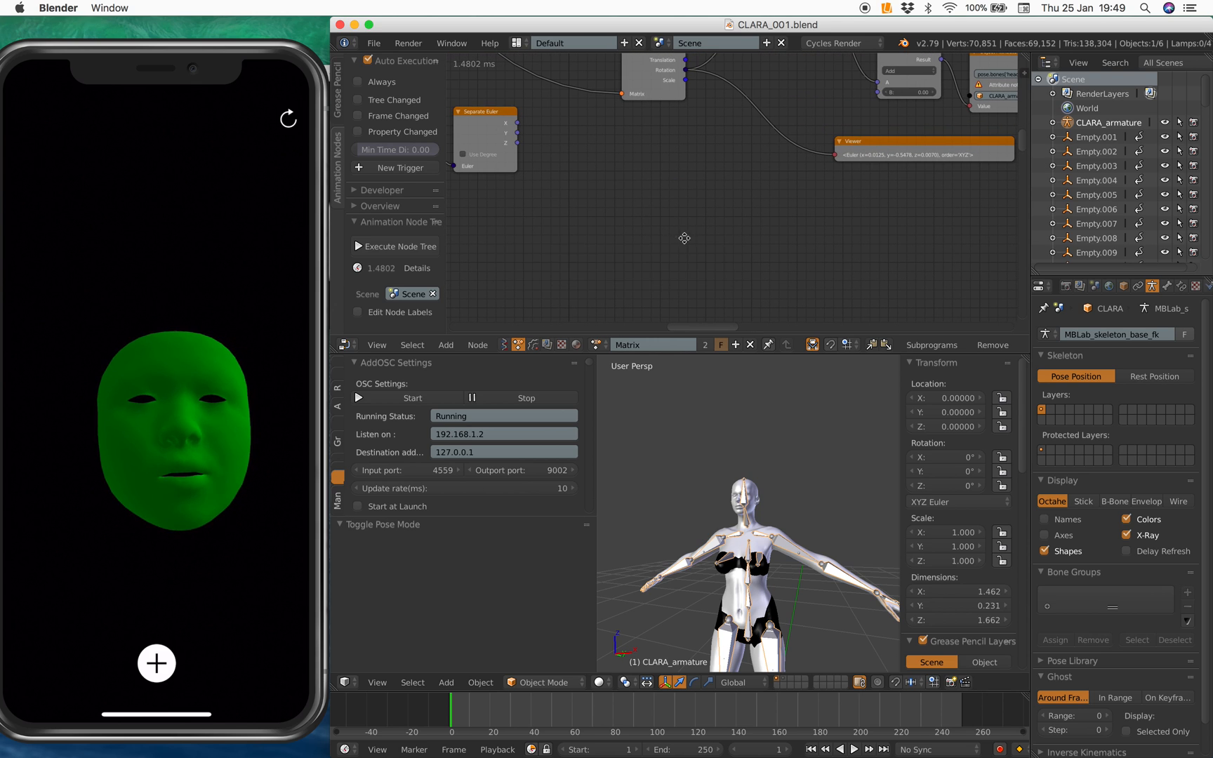
{"action": "middle_click_drag", "start_coordinate": [569, 208], "coordinate": [654, 266]}
{"action": "mouse_move", "coordinate": [620, 148]}
{"action": "middle_mouse_down", "text": "shift"}
{"action": "mouse_move", "coordinate": [606, 67]}
{"action": "mouse_move", "coordinate": [588, 58]}
{"action": "middle_mouse_up", "text": "shift"}
- Enable Auto Execution 'Always' so Clara's head follows the tracked face live, then disable it again
{"action": "left_click", "coordinate": [378, 83]}
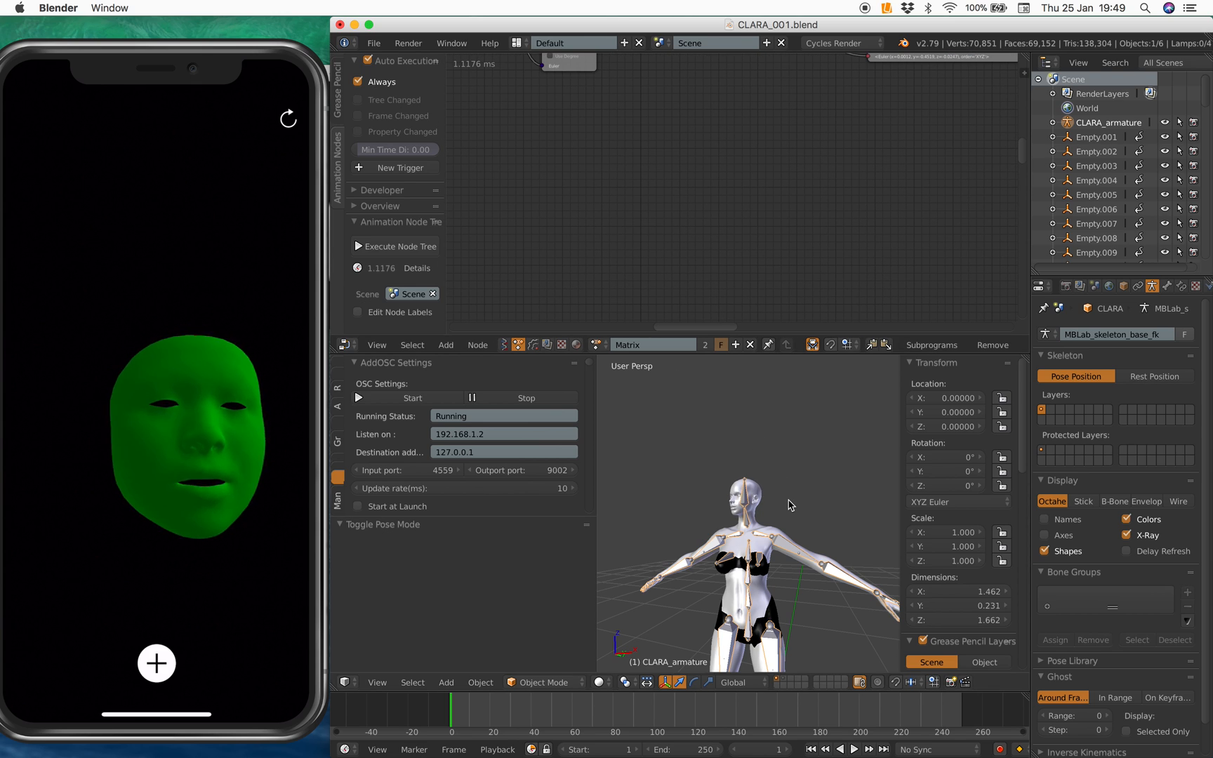
{"action": "scroll", "coordinate": [789, 504], "scroll_direction": "up", "scroll_amount": 2}
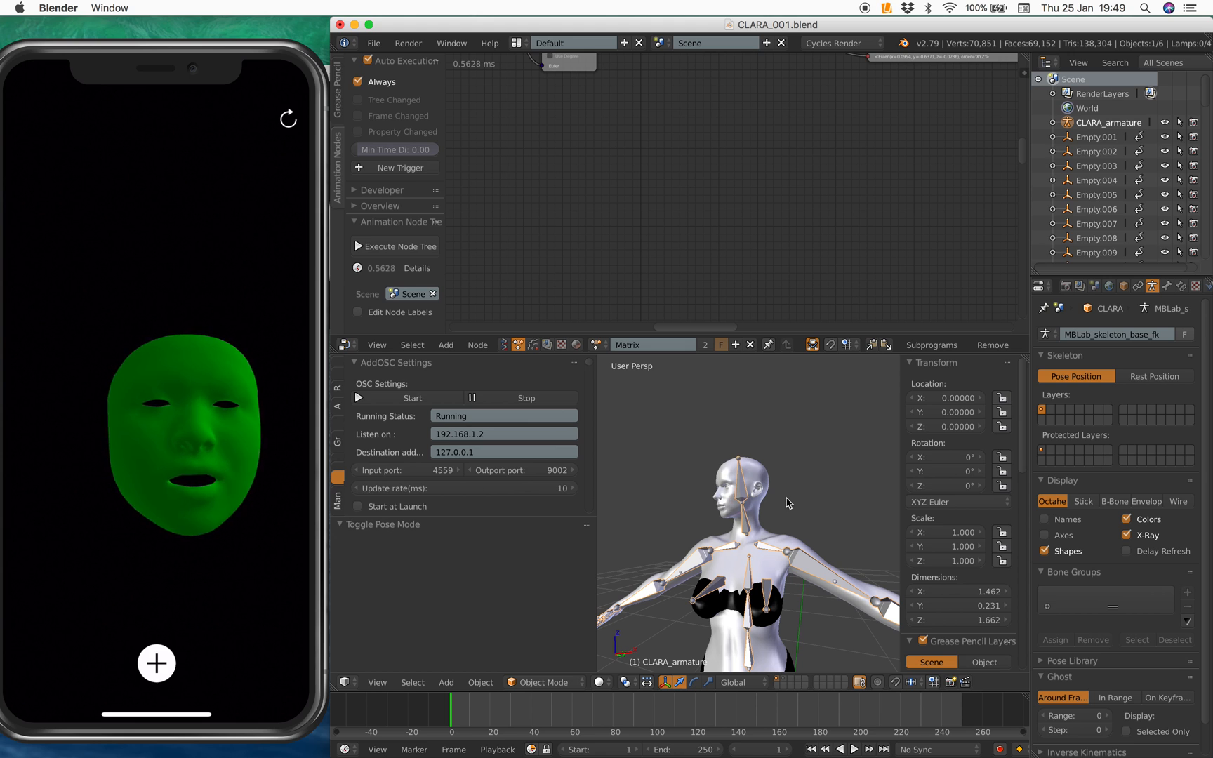
{"action": "scroll", "coordinate": [608, 228], "scroll_direction": "up", "scroll_amount": 3}
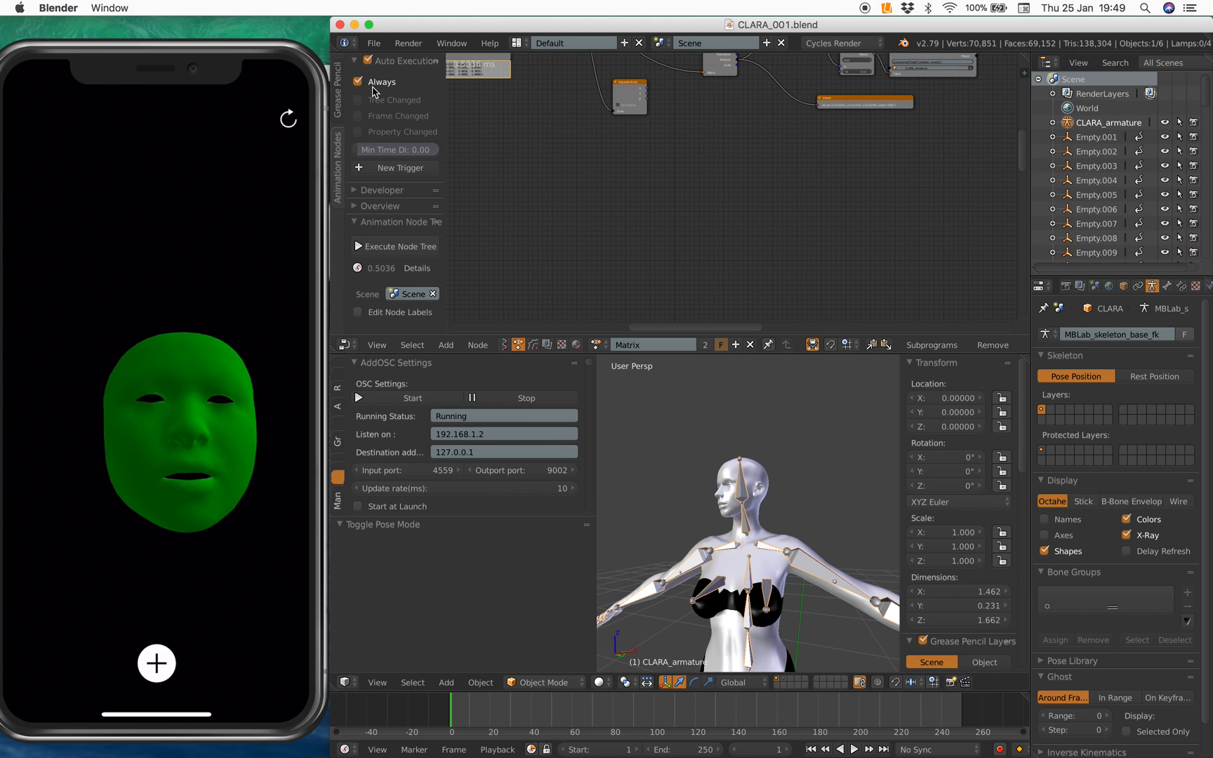
{"action": "left_click", "coordinate": [375, 82]}
{"action": "scroll", "coordinate": [765, 254], "scroll_direction": "down", "scroll_amount": 5}
{"action": "scroll", "coordinate": [720, 228], "scroll_direction": "up", "scroll_amount": 5}
{"action": "scroll", "coordinate": [693, 180], "scroll_direction": "up", "scroll_amount": 3}
{"action": "scroll", "coordinate": [664, 162], "scroll_direction": "up", "scroll_amount": 3}
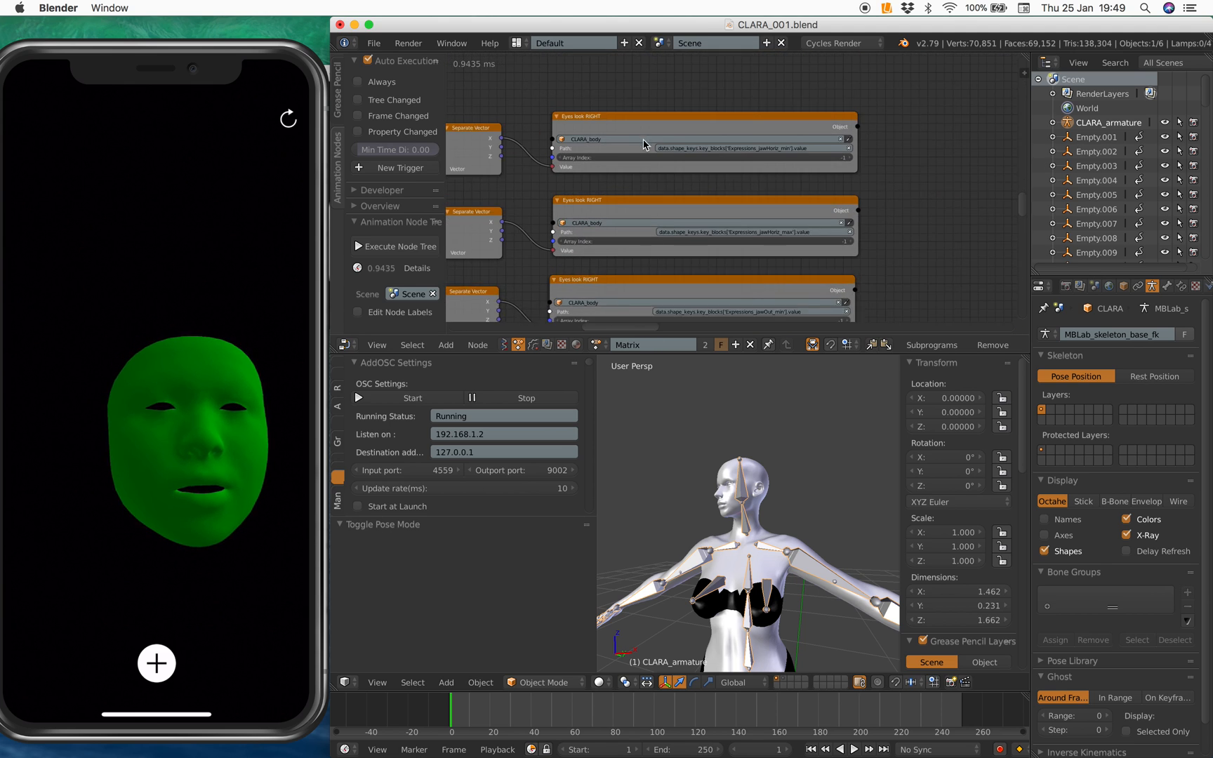
{"action": "scroll", "coordinate": [613, 139], "scroll_direction": "up", "scroll_amount": 2}
{"action": "scroll", "coordinate": [758, 160], "scroll_direction": "down", "scroll_amount": 3}
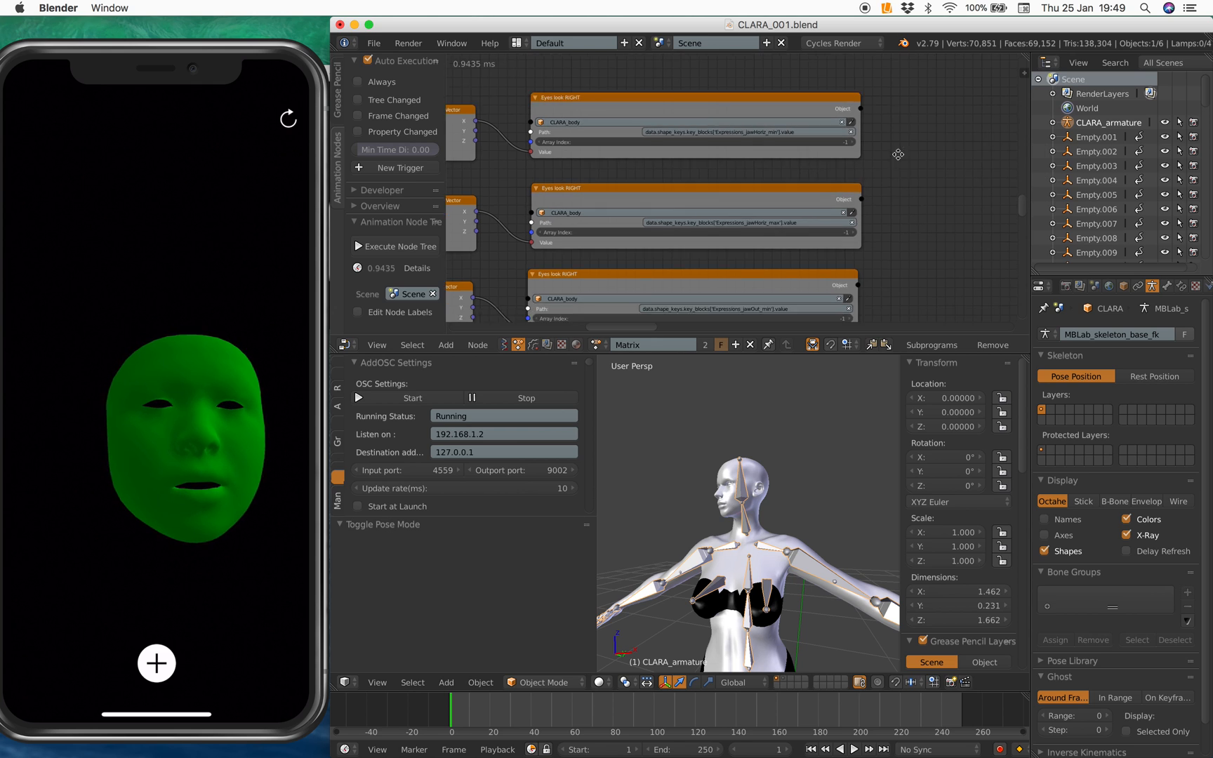
{"action": "scroll", "coordinate": [872, 180], "scroll_direction": "down", "scroll_amount": 4}
{"action": "scroll", "coordinate": [891, 184], "scroll_direction": "down", "scroll_amount": 4}
{"action": "scroll", "coordinate": [853, 183], "scroll_direction": "down", "scroll_amount": 3}
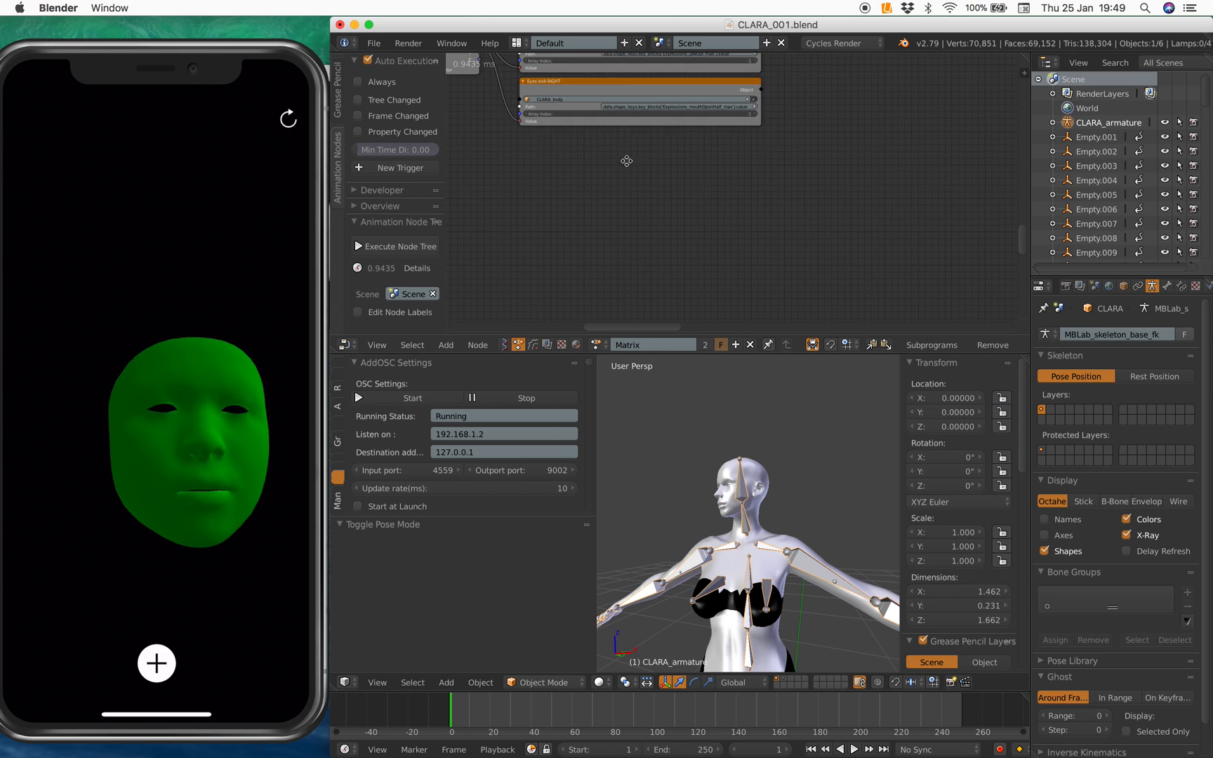
{"action": "scroll", "coordinate": [815, 184], "scroll_direction": "down", "scroll_amount": 2}
{"action": "middle_click_drag", "start_coordinate": [816, 184], "coordinate": [663, 186], "text": "shift"}
{"action": "scroll", "coordinate": [663, 184], "scroll_direction": "up", "scroll_amount": 3}
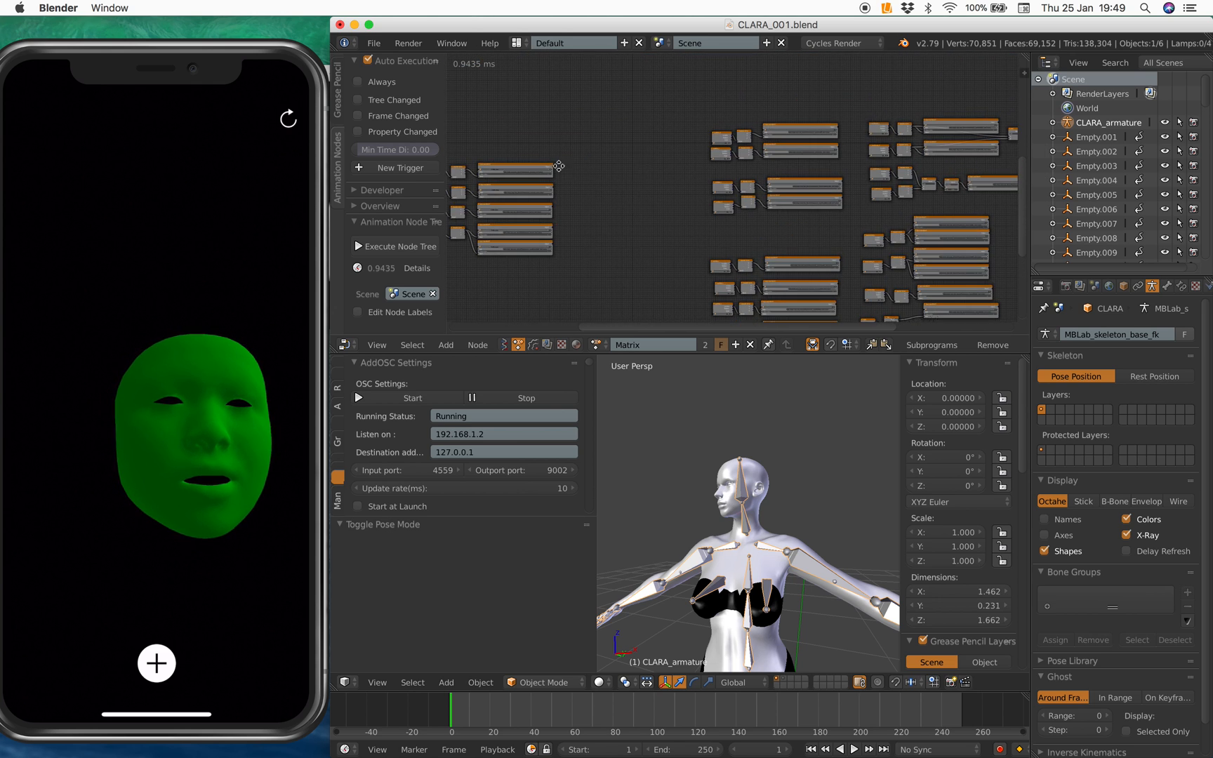
{"action": "scroll", "coordinate": [654, 183], "scroll_direction": "up", "scroll_amount": 3}
{"action": "scroll", "coordinate": [648, 181], "scroll_direction": "up", "scroll_amount": 2}
{"action": "scroll", "coordinate": [649, 183], "scroll_direction": "up", "scroll_amount": 3}
{"action": "scroll", "coordinate": [654, 165], "scroll_direction": "up", "scroll_amount": 2}
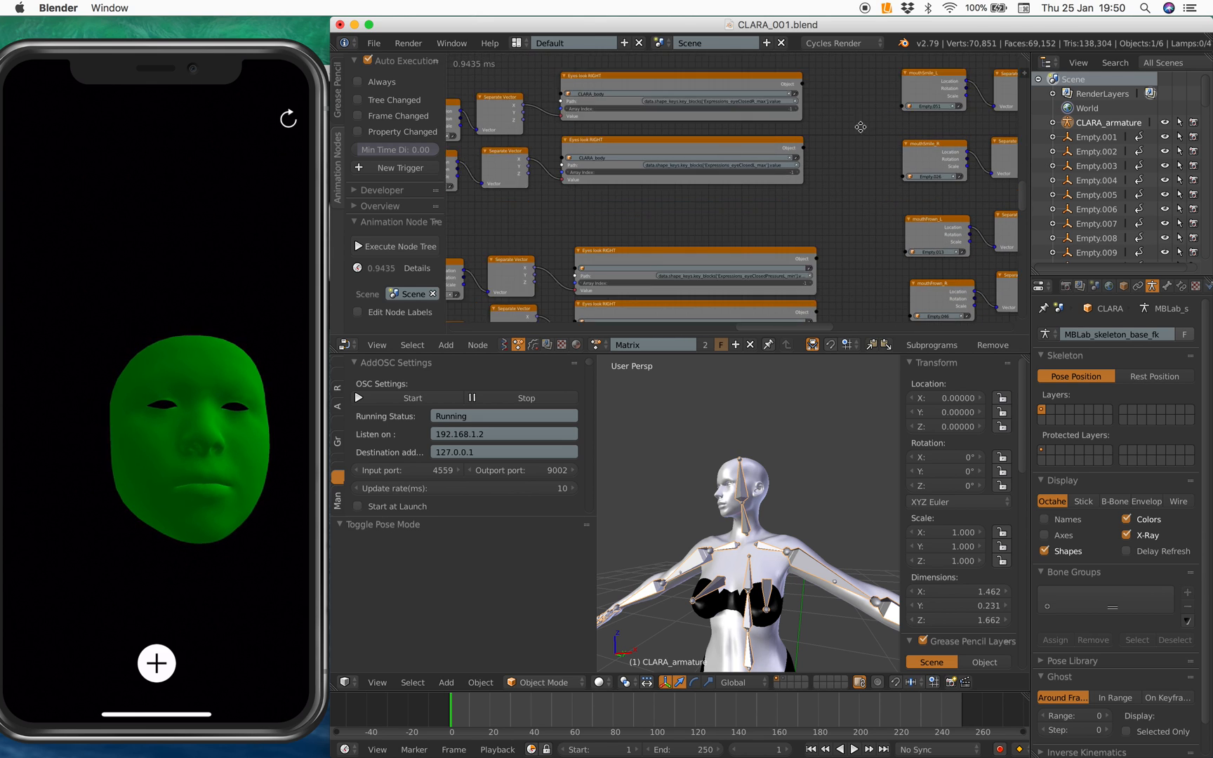
{"action": "scroll", "coordinate": [635, 209], "scroll_direction": "down", "scroll_amount": 4}
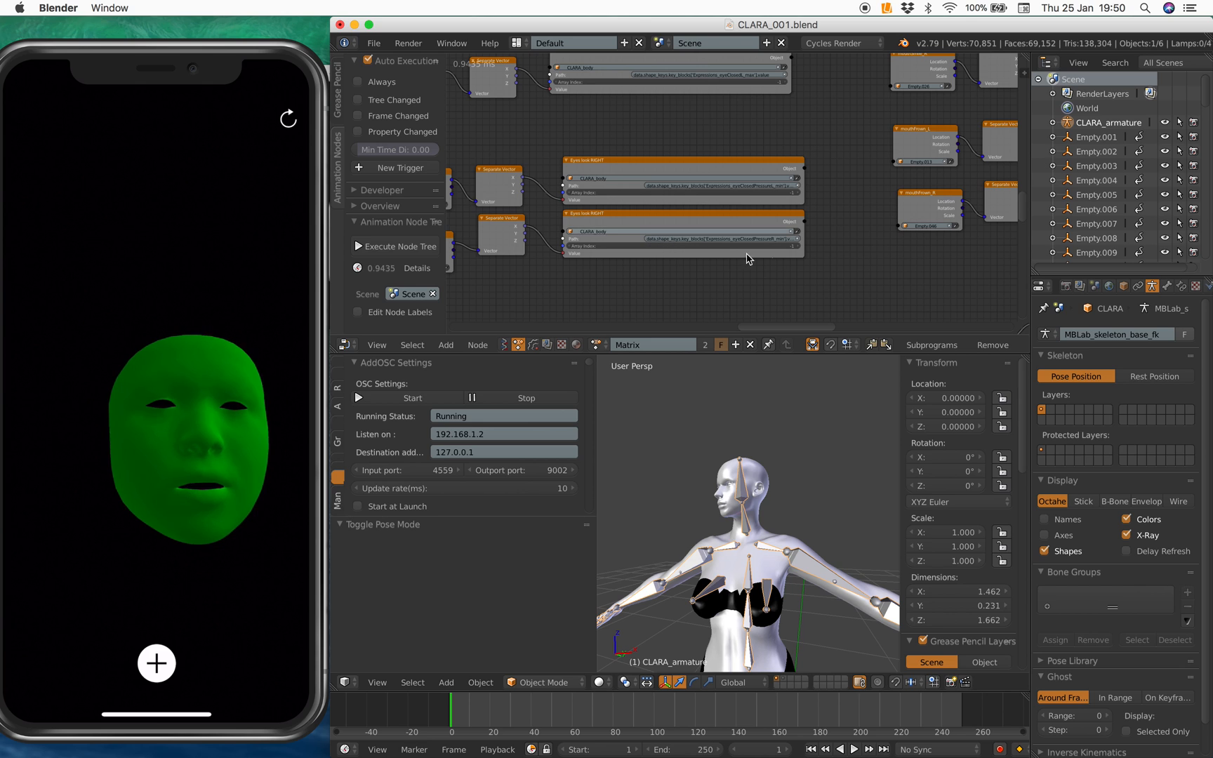
{"action": "scroll", "coordinate": [749, 228], "scroll_direction": "down", "scroll_amount": 5}
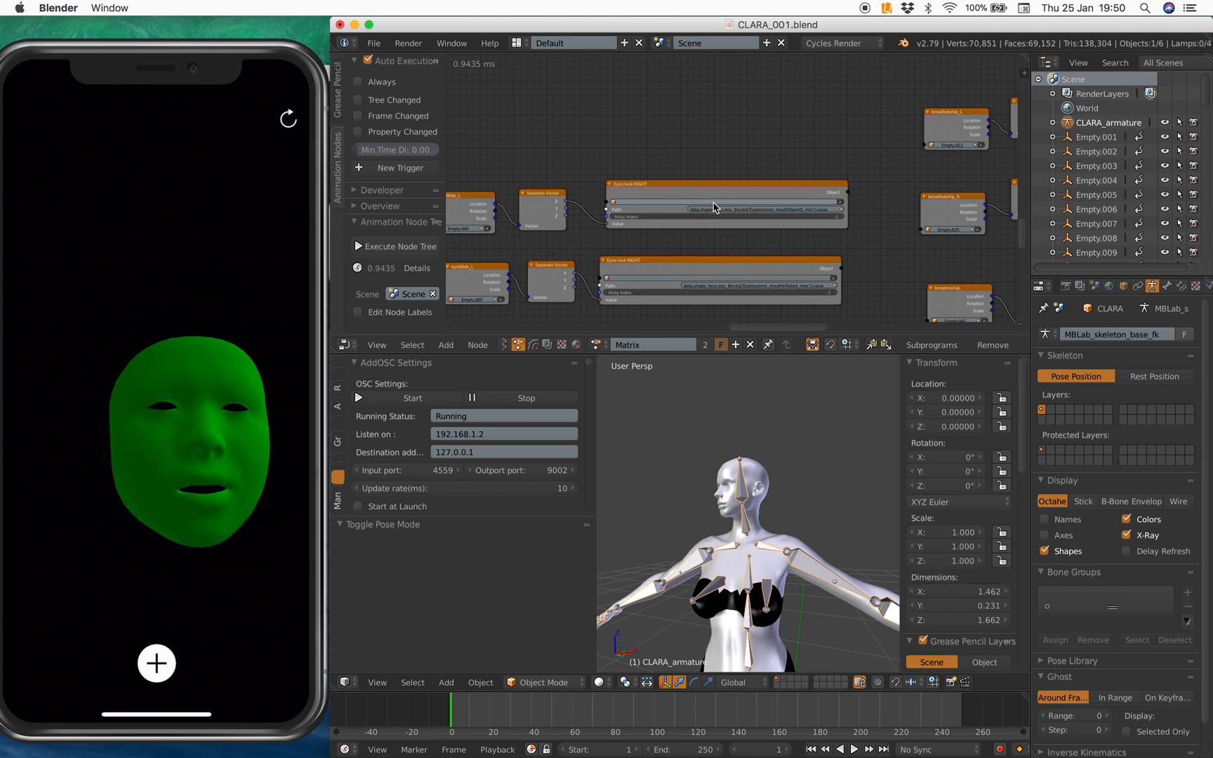
{"action": "scroll", "coordinate": [715, 208], "scroll_direction": "down", "scroll_amount": 4}
{"action": "scroll", "coordinate": [706, 206], "scroll_direction": "down", "scroll_amount": 4}
{"action": "scroll", "coordinate": [857, 229], "scroll_direction": "down", "scroll_amount": 4}
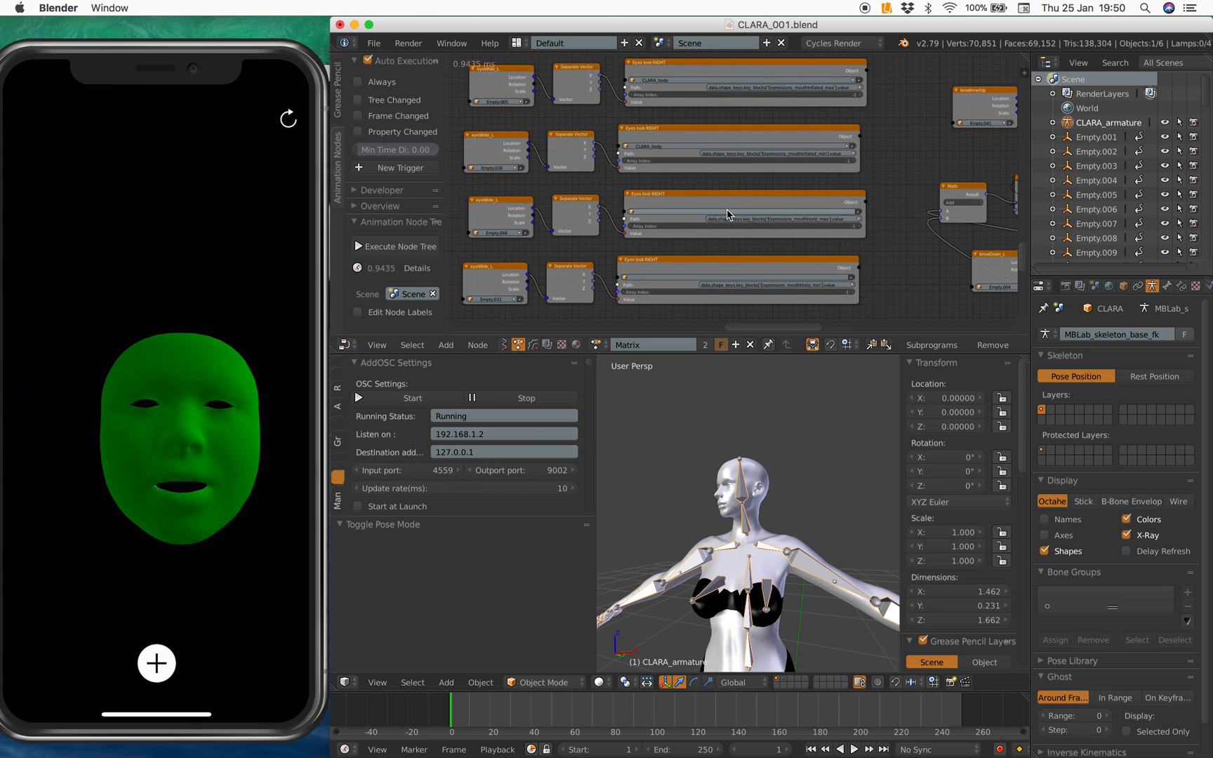
{"action": "scroll", "coordinate": [863, 267], "scroll_direction": "down", "scroll_amount": 4}
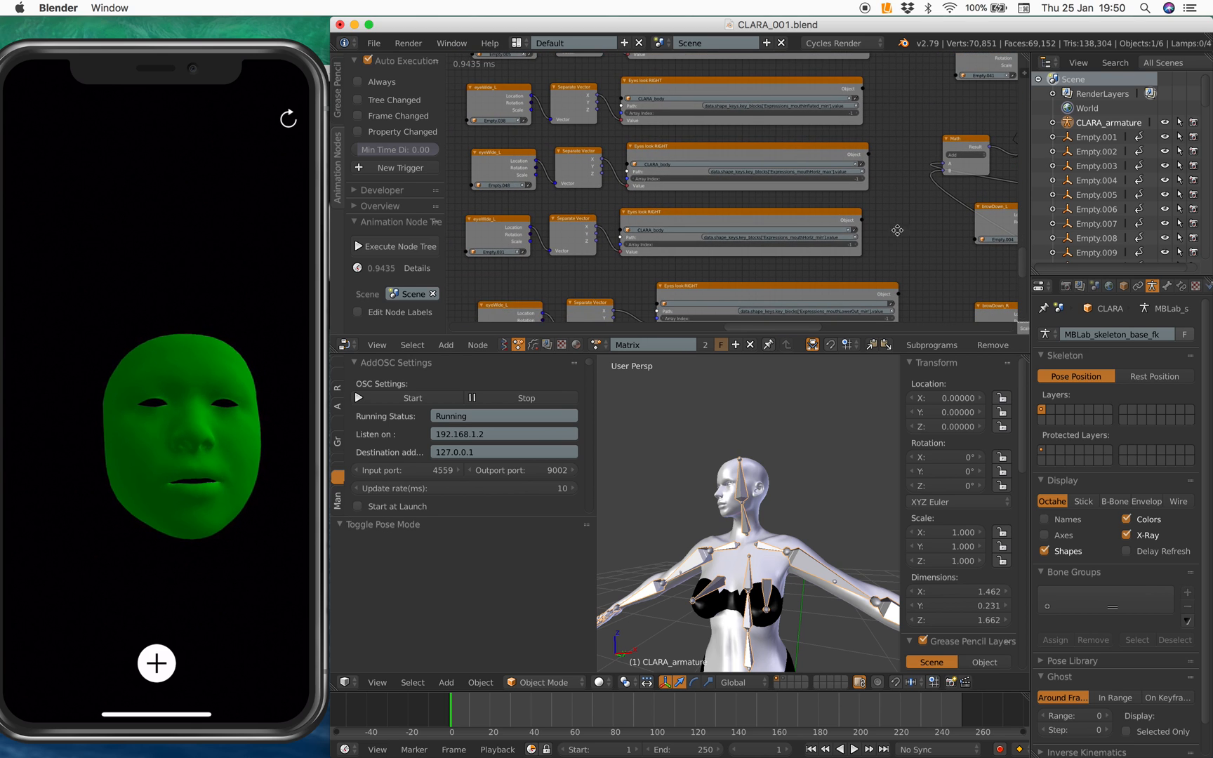
{"action": "scroll", "coordinate": [853, 208], "scroll_direction": "down", "scroll_amount": 4}
{"action": "scroll", "coordinate": [723, 203], "scroll_direction": "down", "scroll_amount": 4}
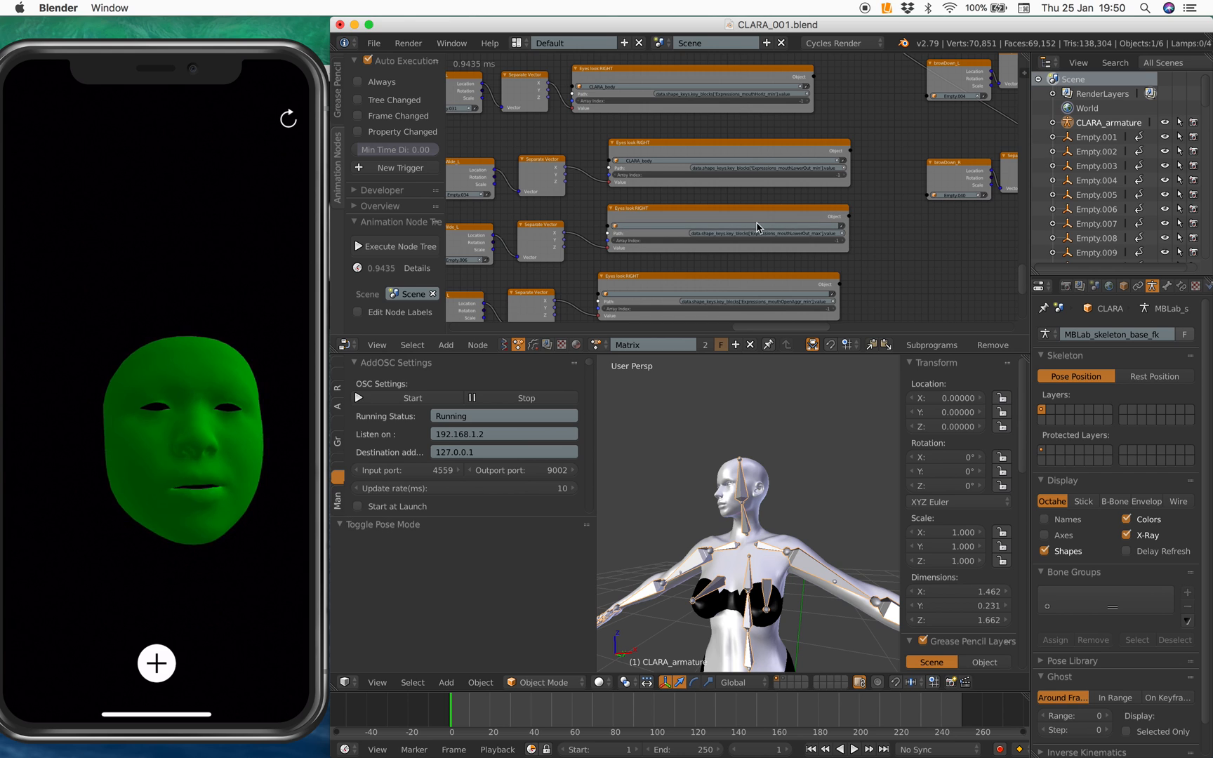
{"action": "scroll", "coordinate": [815, 261], "scroll_direction": "down", "scroll_amount": 4}
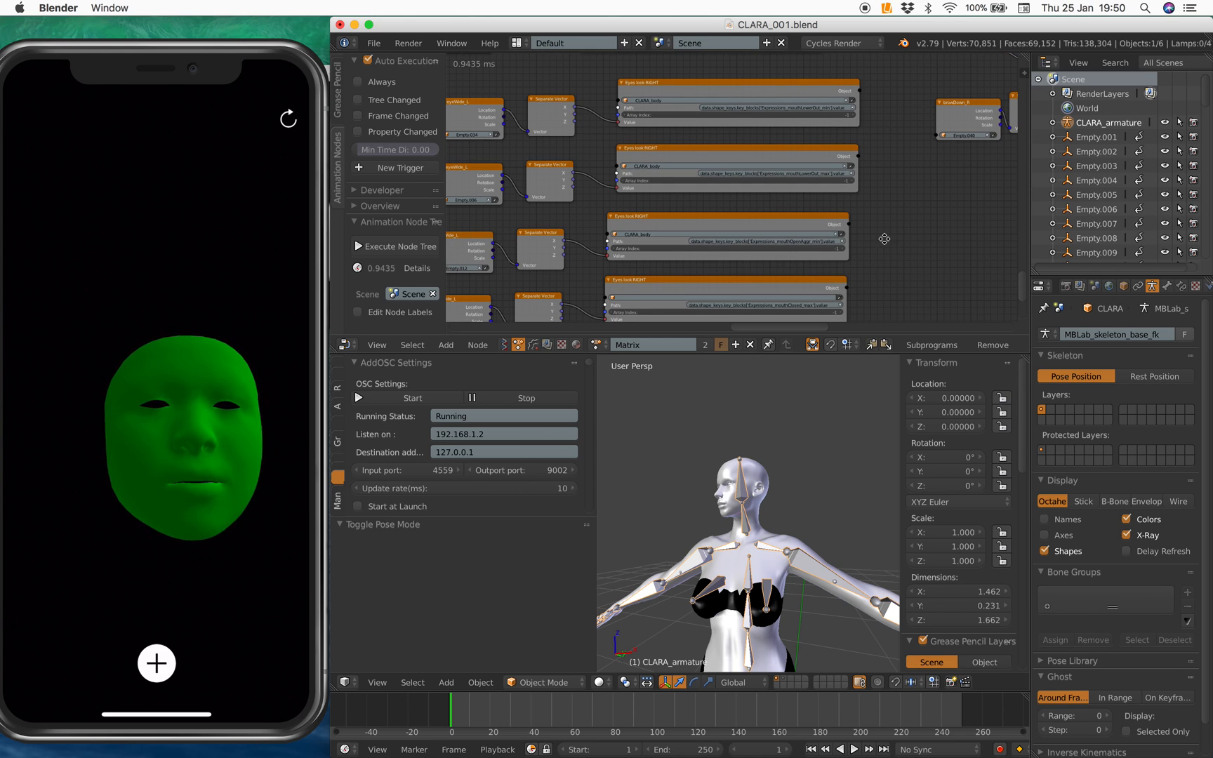
{"action": "scroll", "coordinate": [717, 236], "scroll_direction": "down", "scroll_amount": 4}
{"action": "scroll", "coordinate": [700, 248], "scroll_direction": "down", "scroll_amount": 4}
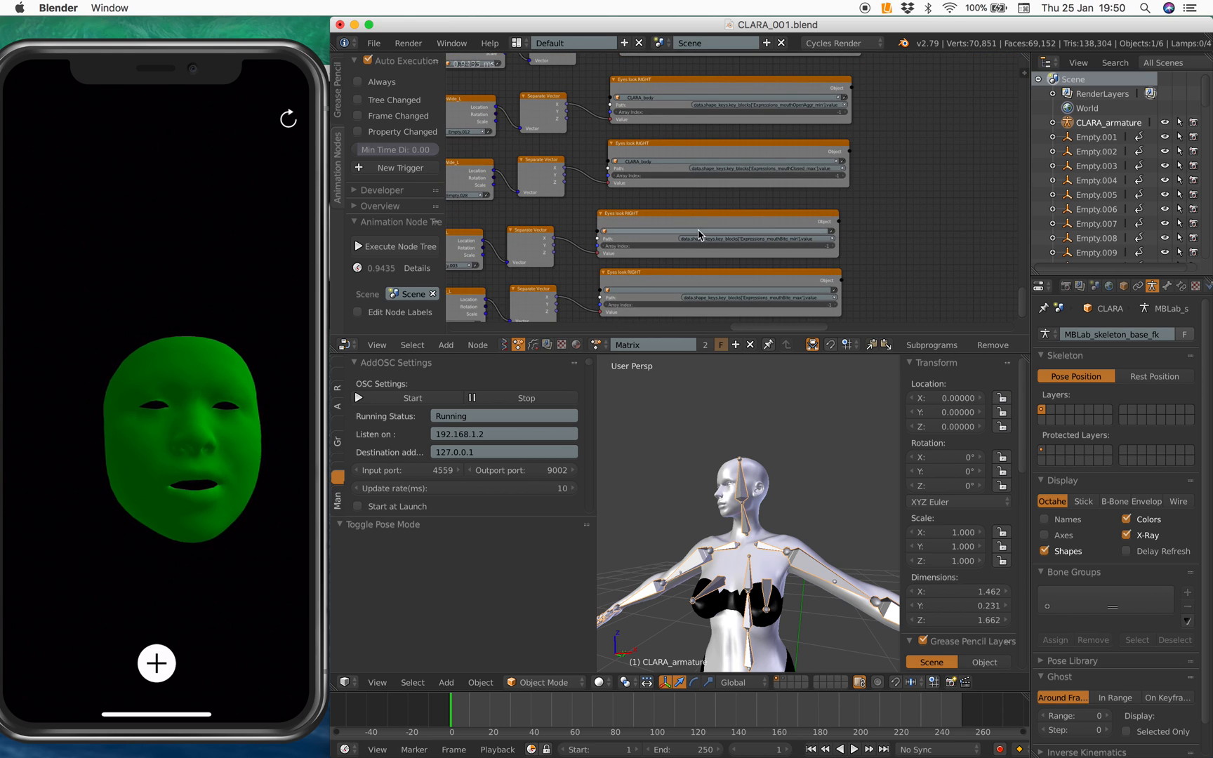
{"action": "middle_click_drag", "start_coordinate": [914, 262], "coordinate": [696, 326]}
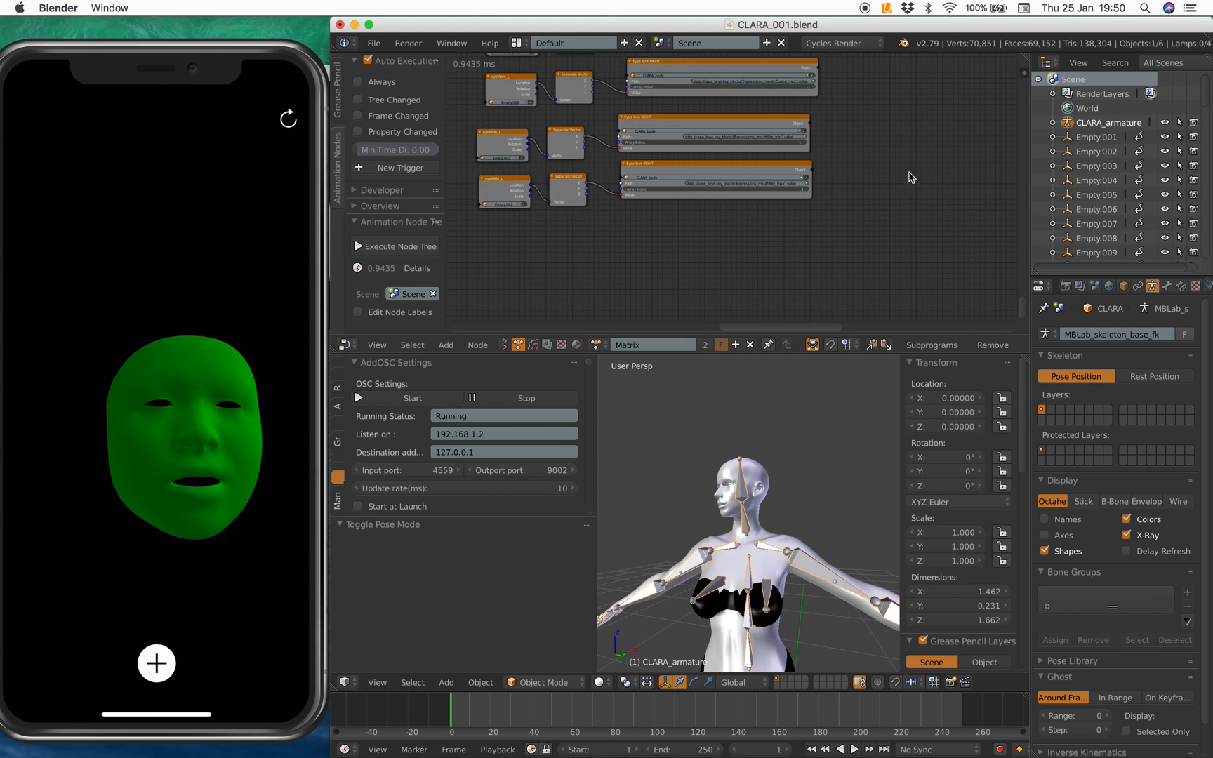
{"action": "scroll", "coordinate": [712, 256], "scroll_direction": "up", "scroll_amount": 5}
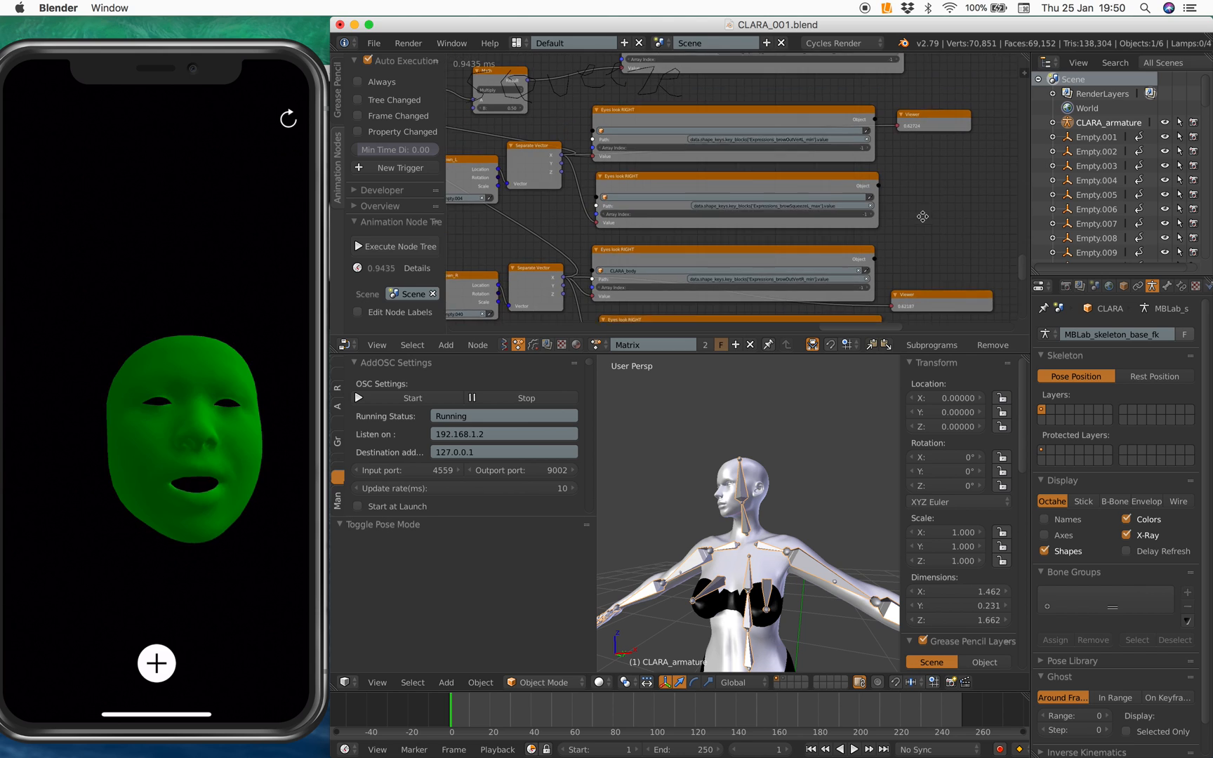
{"action": "middle_click_drag", "start_coordinate": [879, 149], "coordinate": [779, 203]}
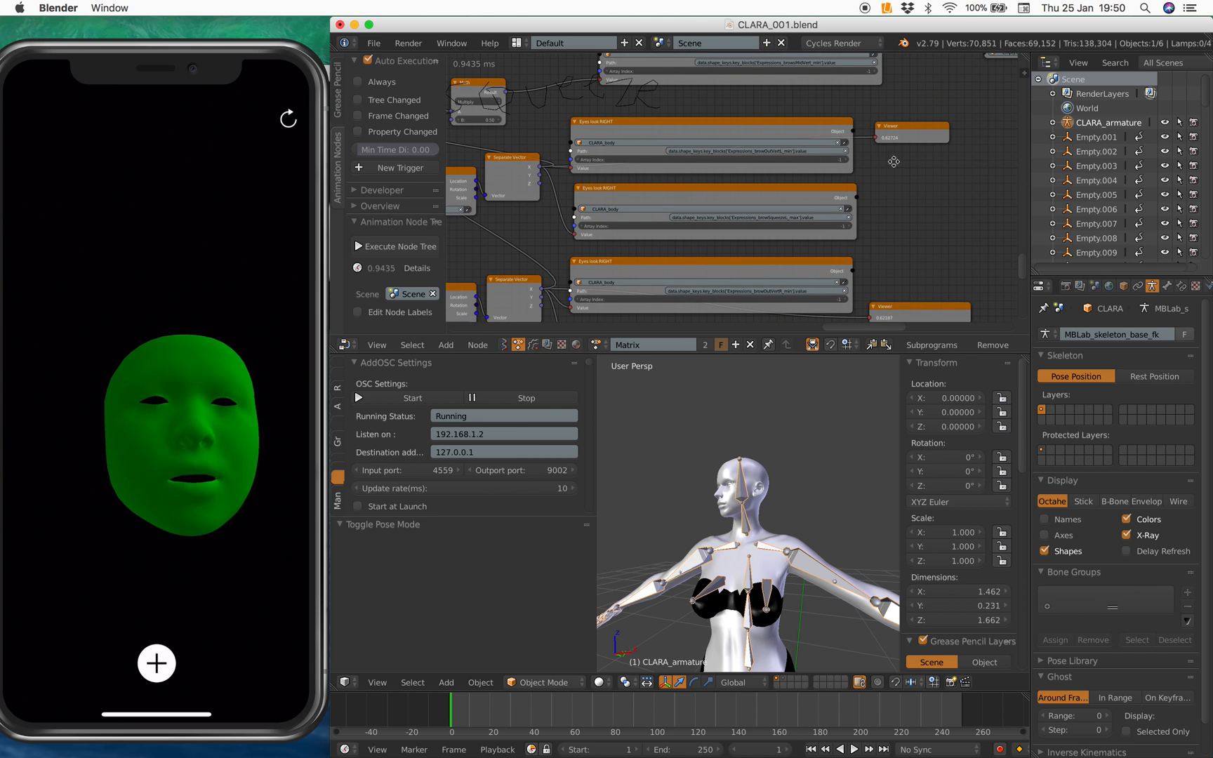
{"action": "middle_click_drag", "start_coordinate": [894, 167], "coordinate": [683, 184]}
{"action": "key", "text": "ctrl+v"}
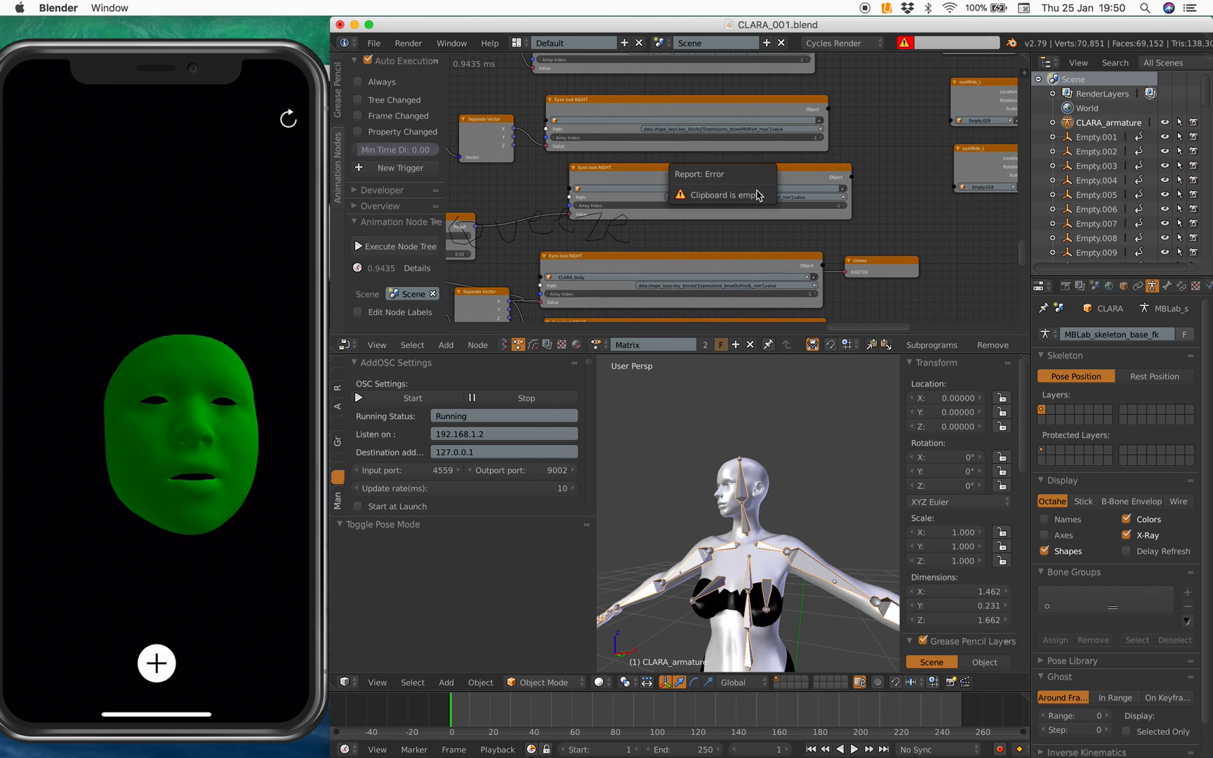
{"action": "middle_click_drag", "start_coordinate": [810, 190], "coordinate": [693, 165]}
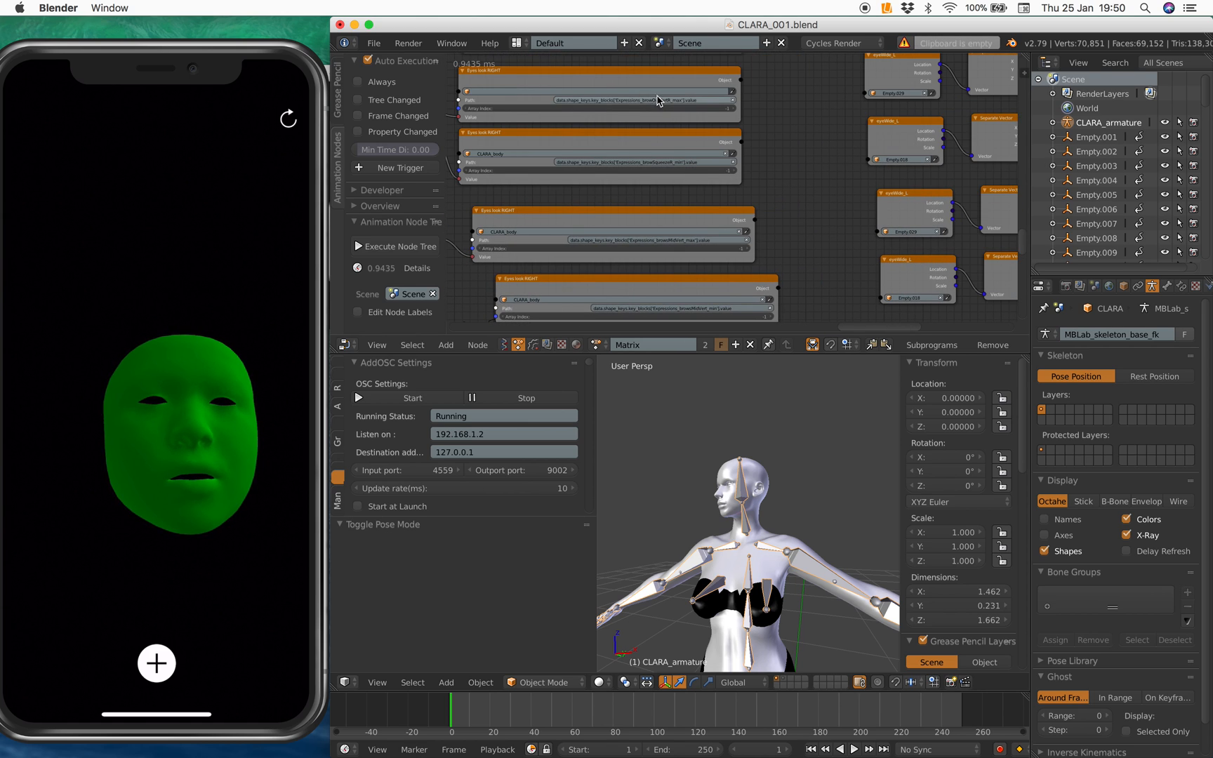
{"action": "middle_click_drag", "start_coordinate": [799, 114], "coordinate": [638, 187]}
{"action": "scroll", "coordinate": [638, 188], "scroll_direction": "up", "scroll_amount": 3}
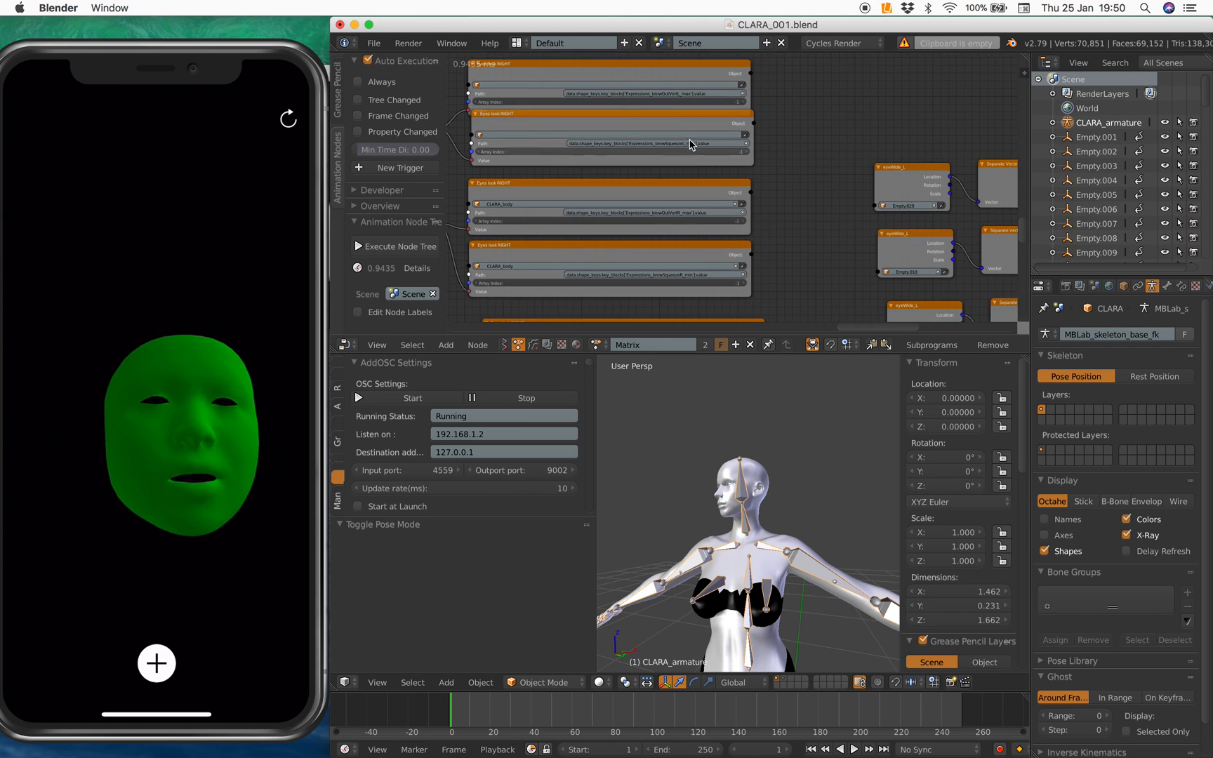
{"action": "middle_click_drag", "start_coordinate": [851, 127], "coordinate": [762, 197]}
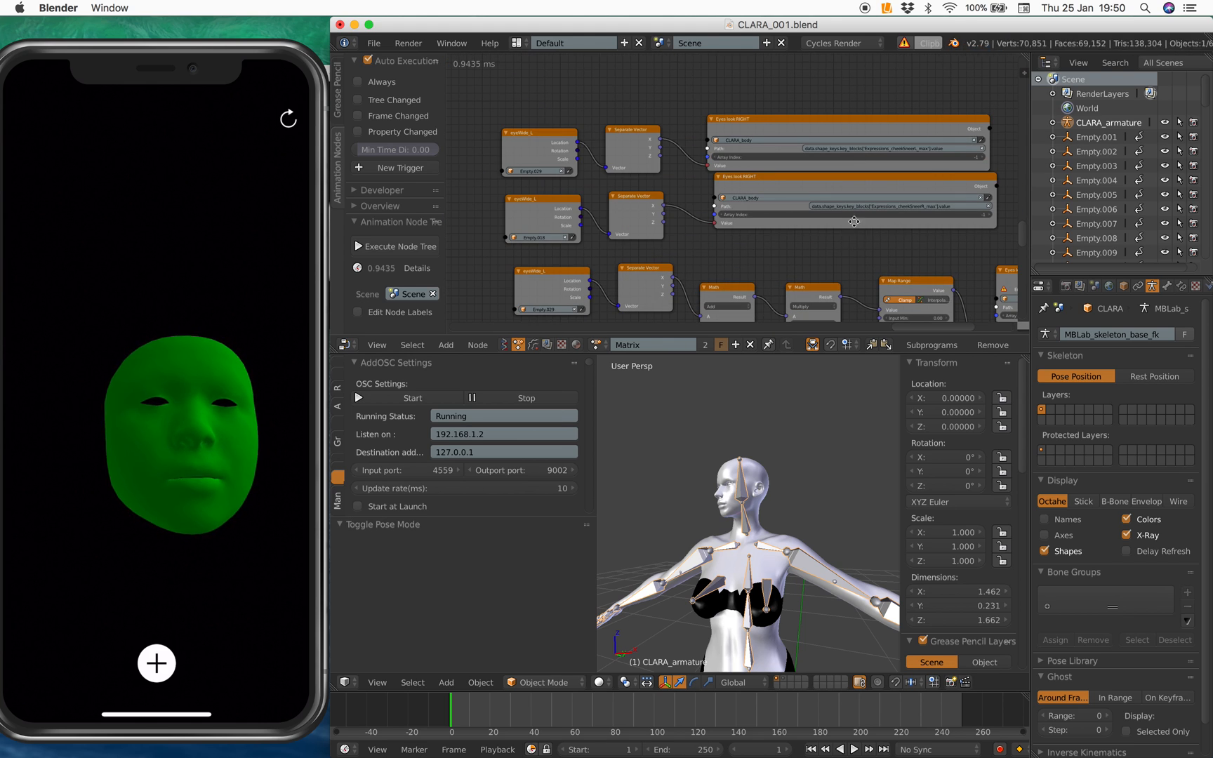
{"action": "middle_click_drag", "start_coordinate": [985, 312], "coordinate": [792, 196]}
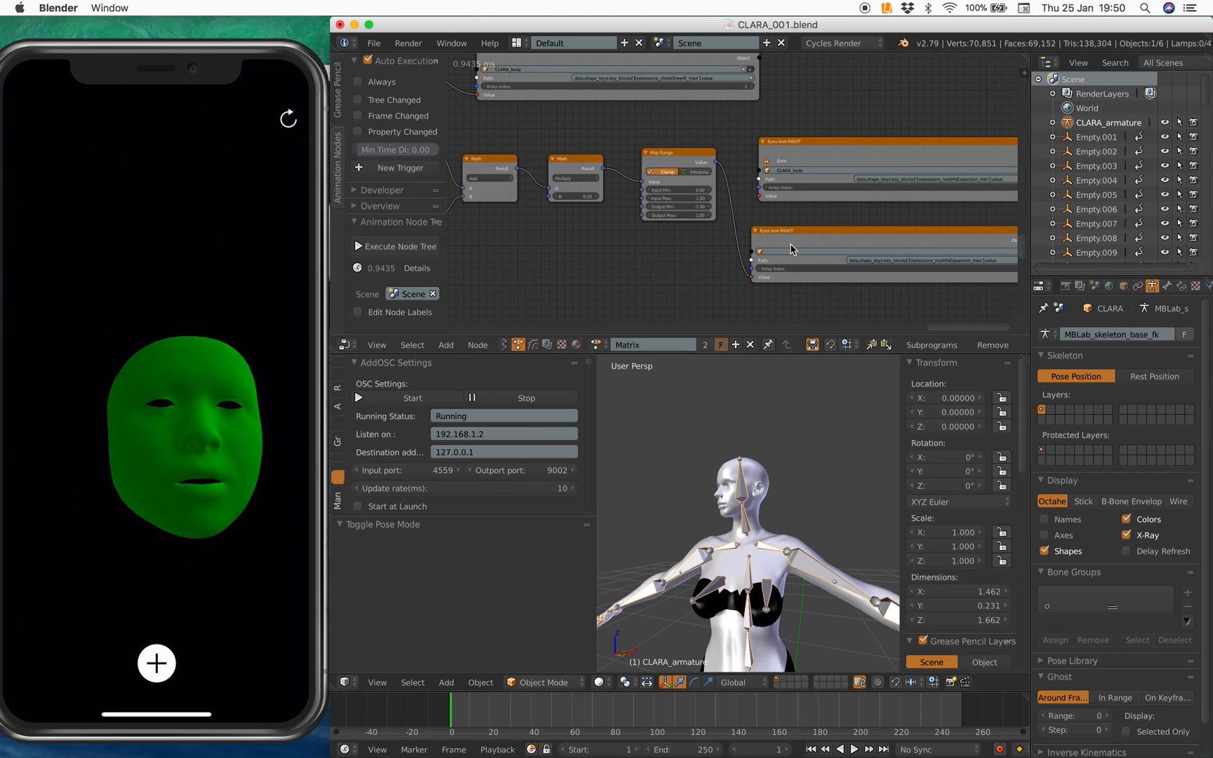
{"action": "scroll", "coordinate": [759, 255], "scroll_direction": "down", "scroll_amount": 3}
{"action": "scroll", "coordinate": [787, 237], "scroll_direction": "down", "scroll_amount": 3}
{"action": "middle_click_drag", "start_coordinate": [801, 225], "coordinate": [829, 244]}
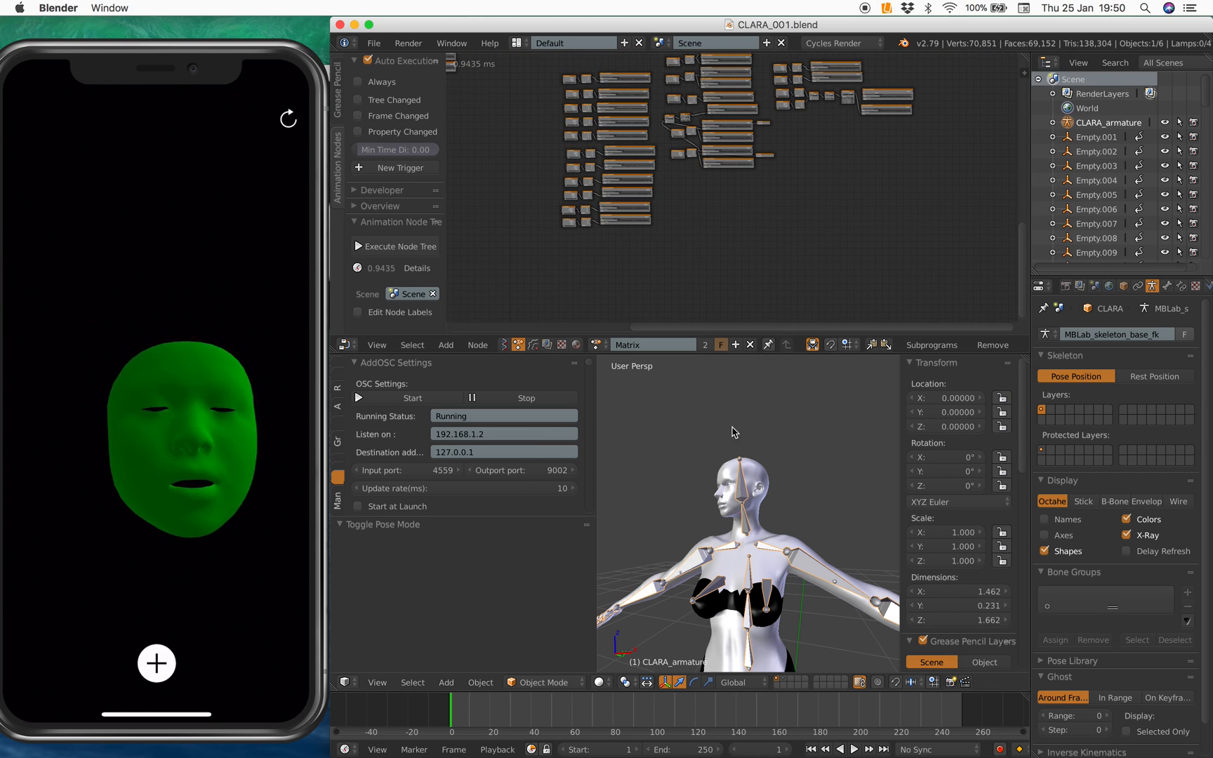
- Hide CLARA_armature in the Outliner and maximize the 3D view facing Clara
{"action": "middle_click_drag", "start_coordinate": [735, 431], "coordinate": [746, 429]}
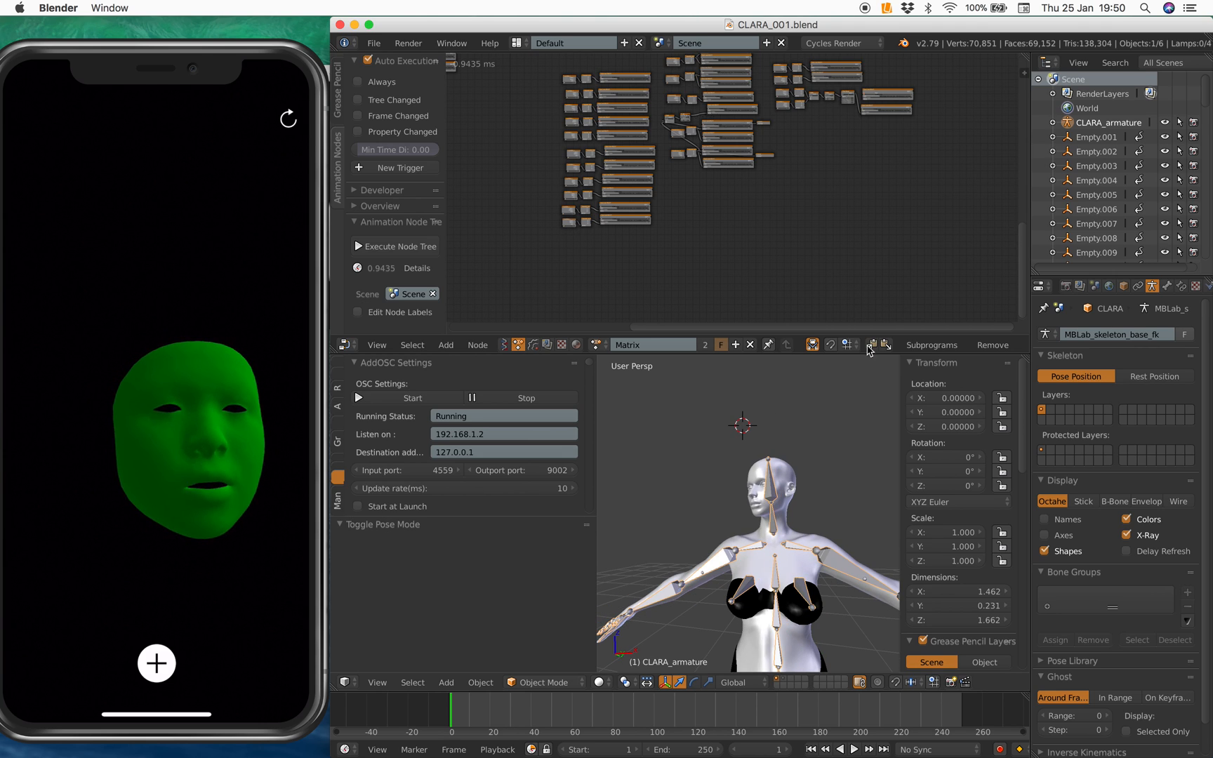
{"action": "left_click", "coordinate": [1164, 120]}
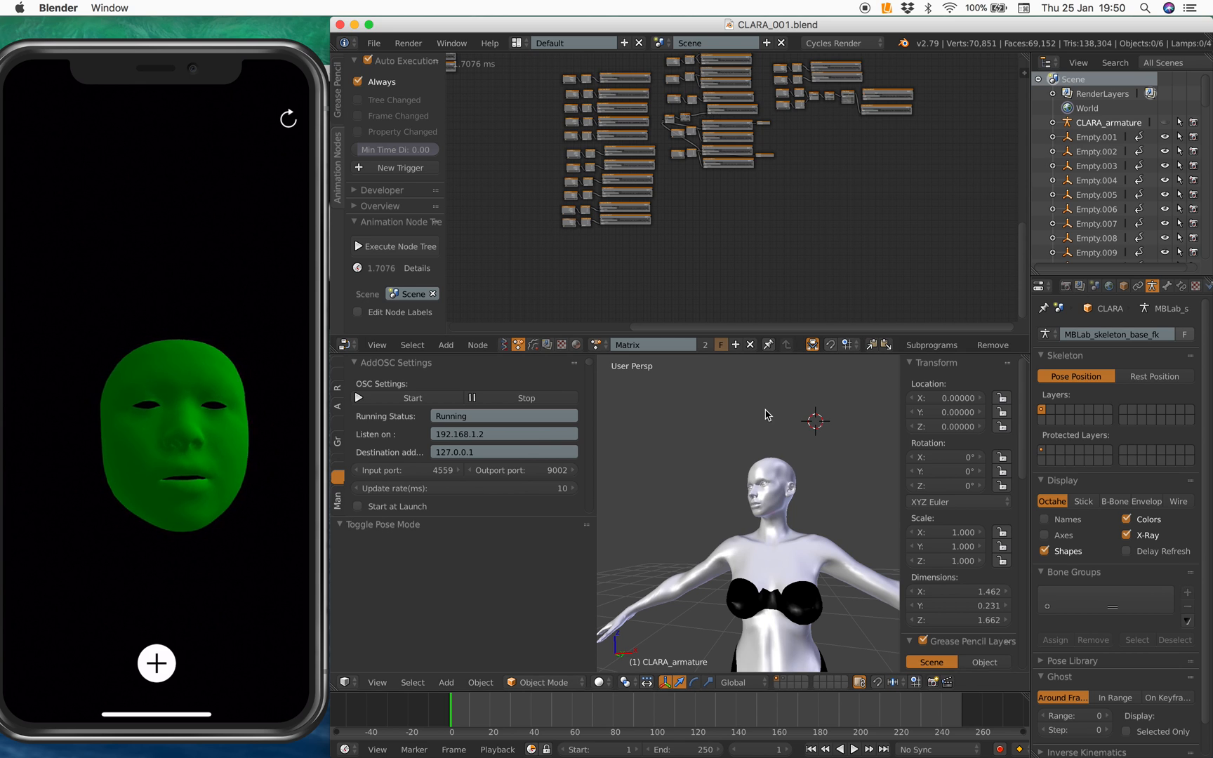
{"action": "key", "text": "ctrl+Up"}
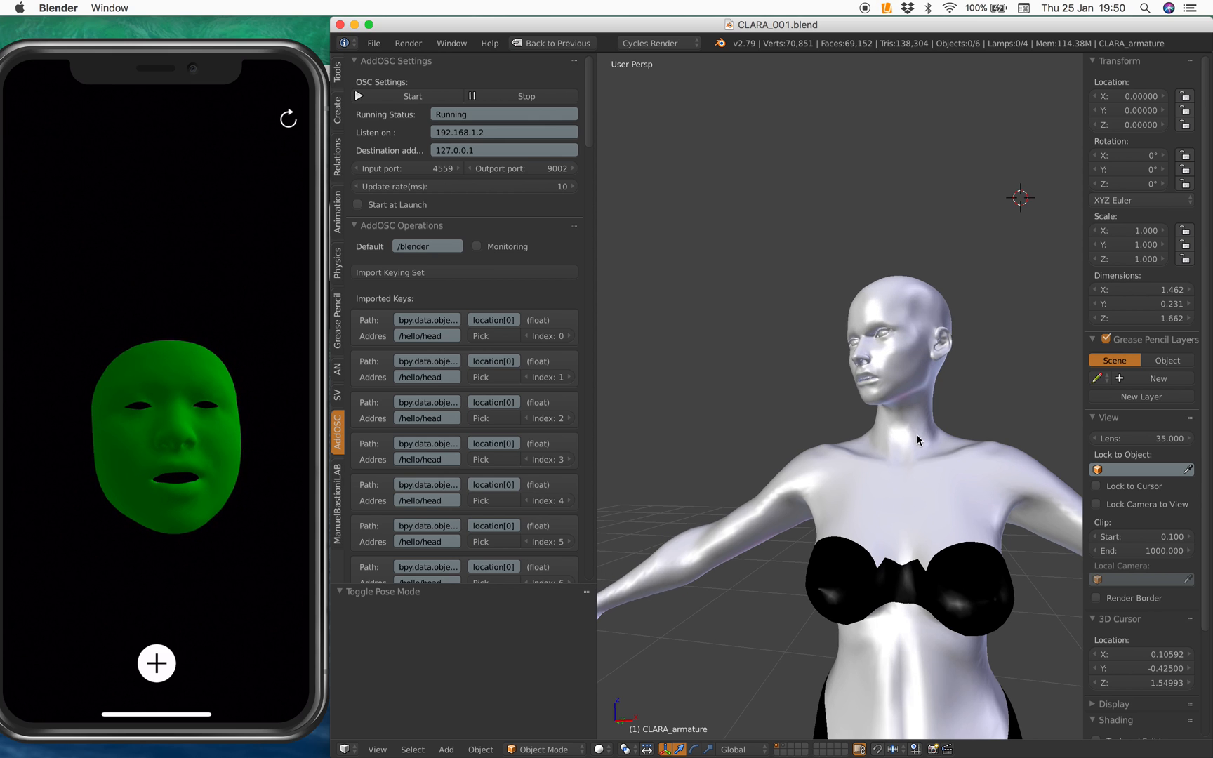
{"action": "scroll", "coordinate": [900, 434], "scroll_direction": "left", "scroll_amount": 5}
{"action": "scroll", "coordinate": [897, 438], "scroll_direction": "up", "scroll_amount": 4}
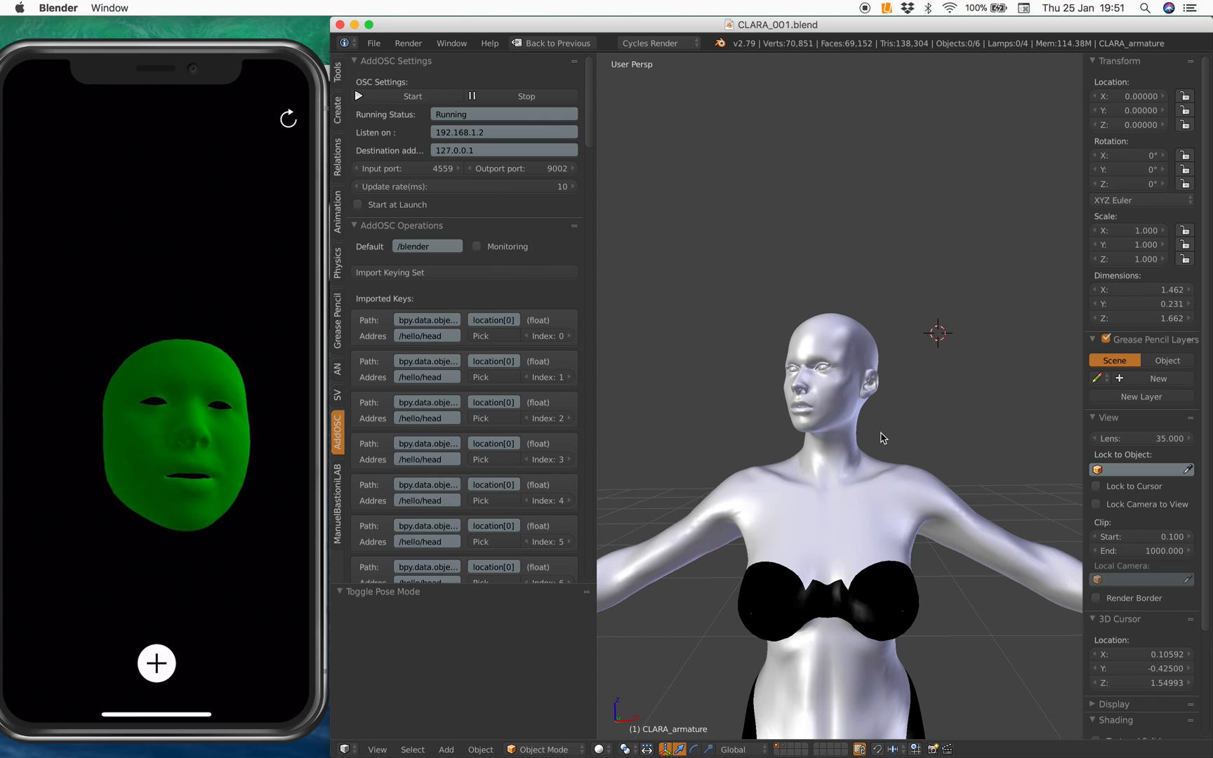
{"action": "scroll", "coordinate": [906, 443], "scroll_direction": "left", "scroll_amount": 4}
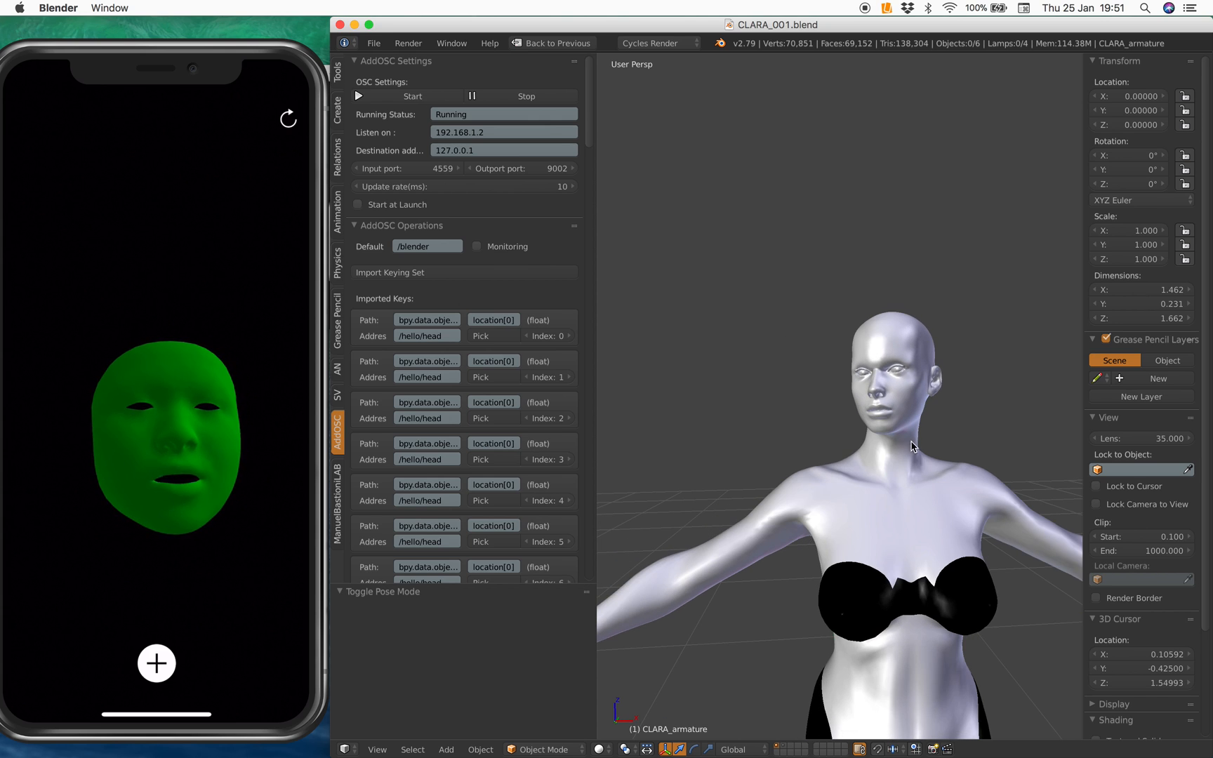
{"action": "scroll", "coordinate": [908, 445], "scroll_direction": "right", "scroll_amount": 4}
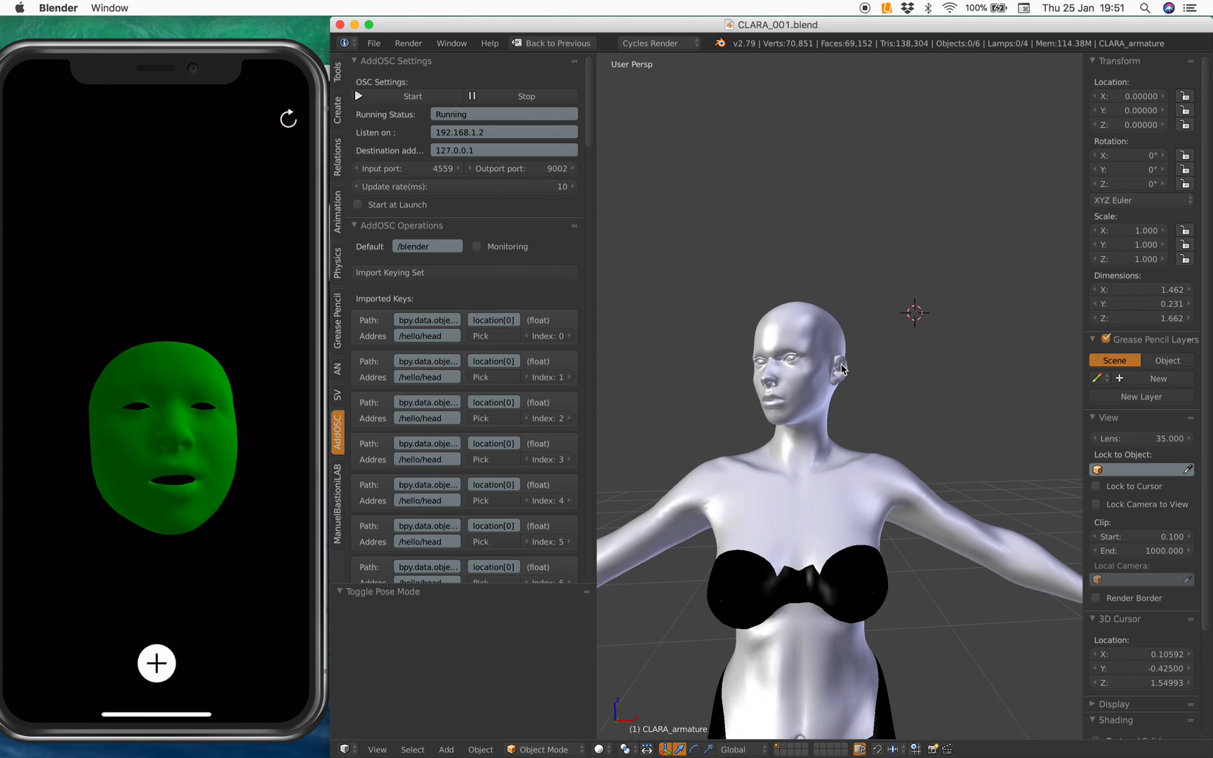
- Select CLARA_body and drop its subdivision level to 0, cutting the scene to 18,210 vertices
{"action": "right_click", "coordinate": [842, 369]}
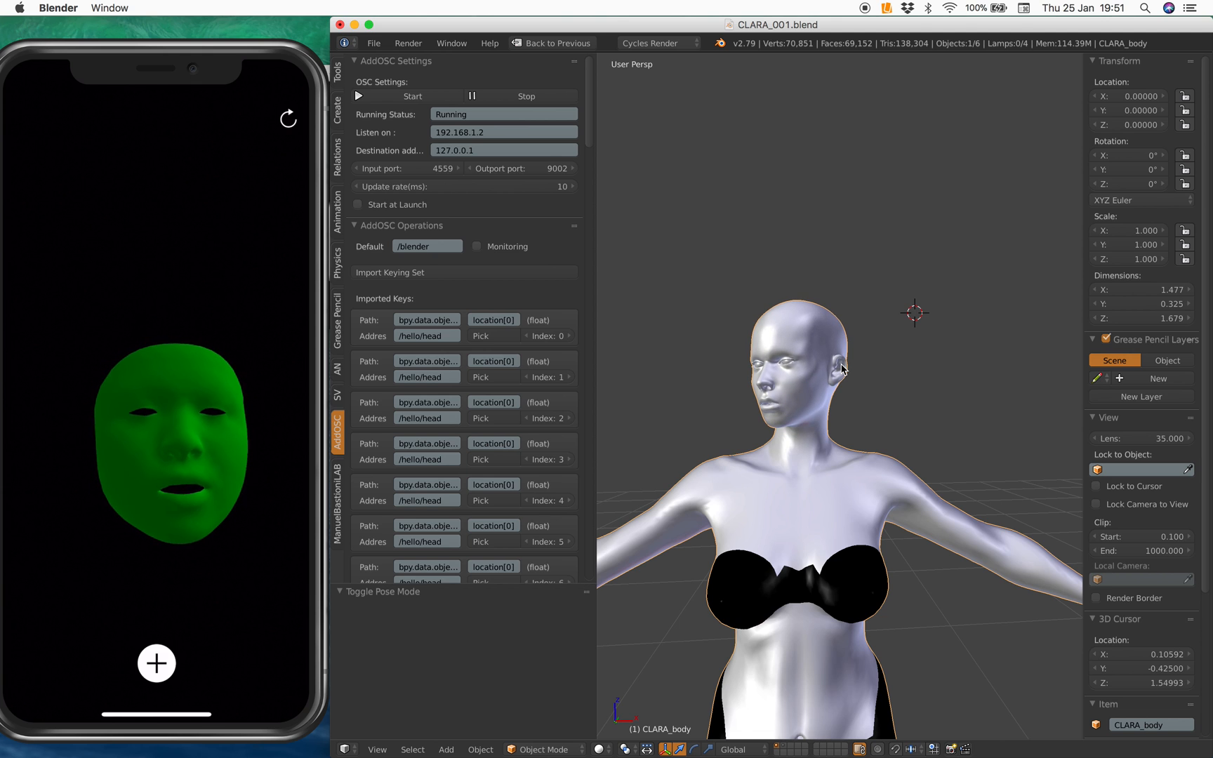
{"action": "key", "text": "ctrl+0"}
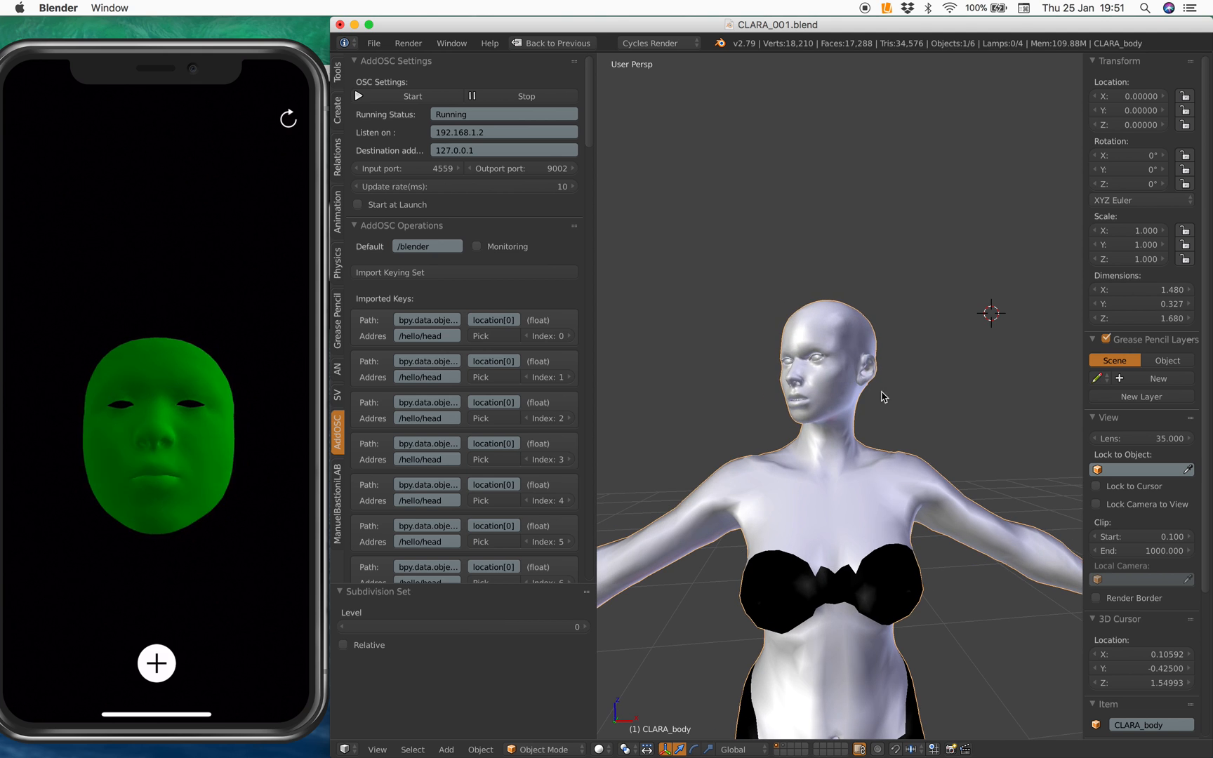
{"action": "scroll", "coordinate": [889, 398], "scroll_direction": "up", "scroll_amount": 5}
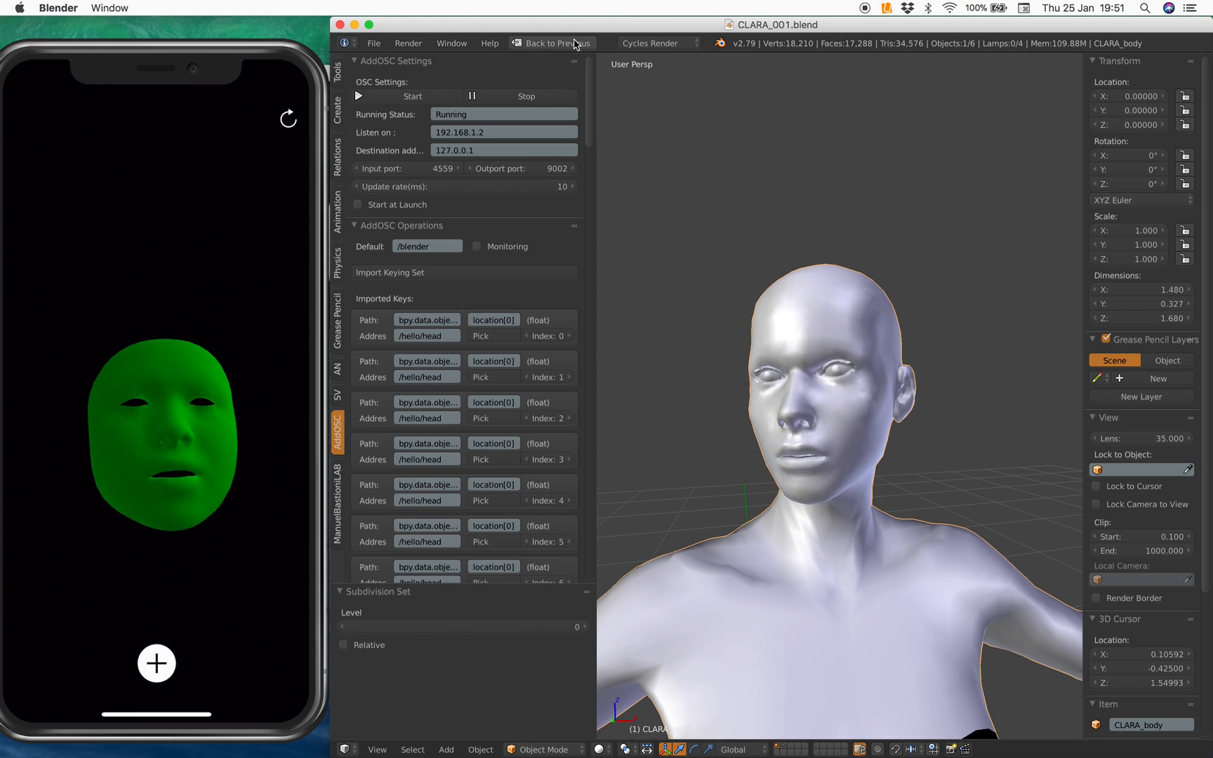
- Return to the full layout, widen the shape-key properties, then maximize the 3D view framed on Clara's face
{"action": "left_click", "coordinate": [574, 44]}
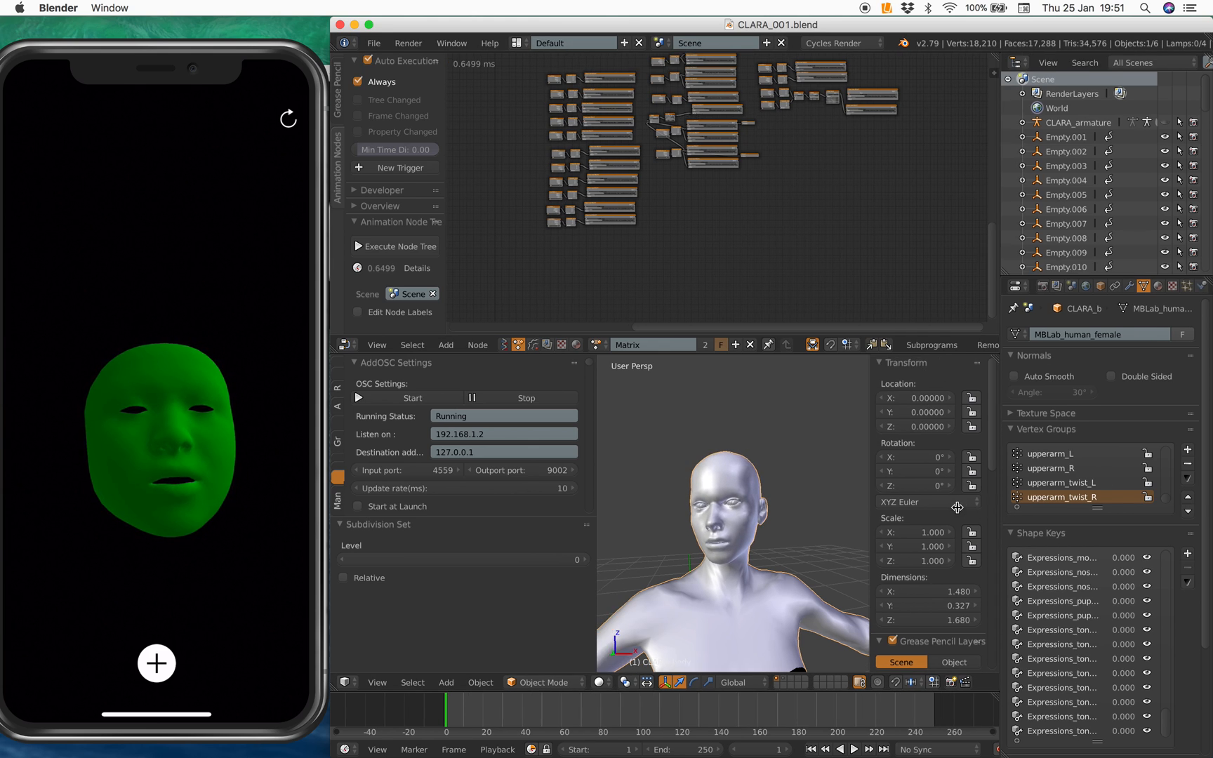
{"action": "left_click_drag", "start_coordinate": [1030, 511], "coordinate": [907, 512]}
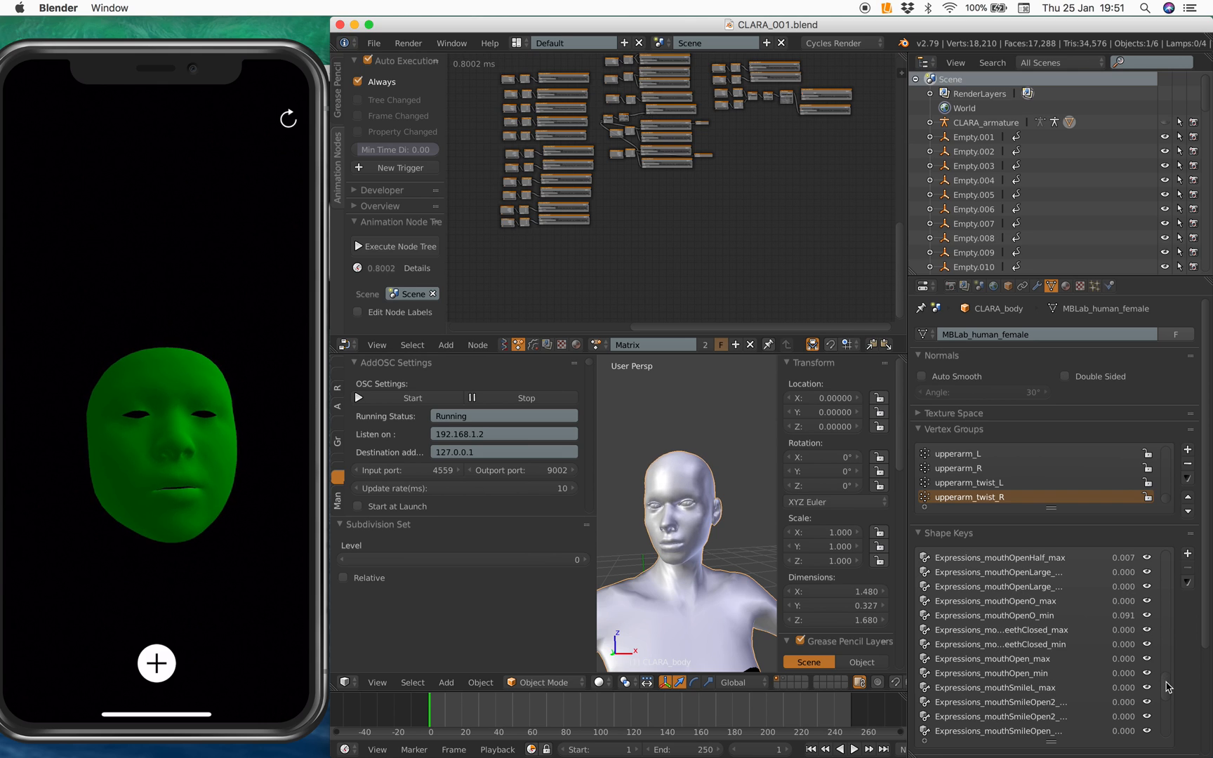
{"action": "left_click_drag", "start_coordinate": [1166, 689], "coordinate": [1164, 648]}
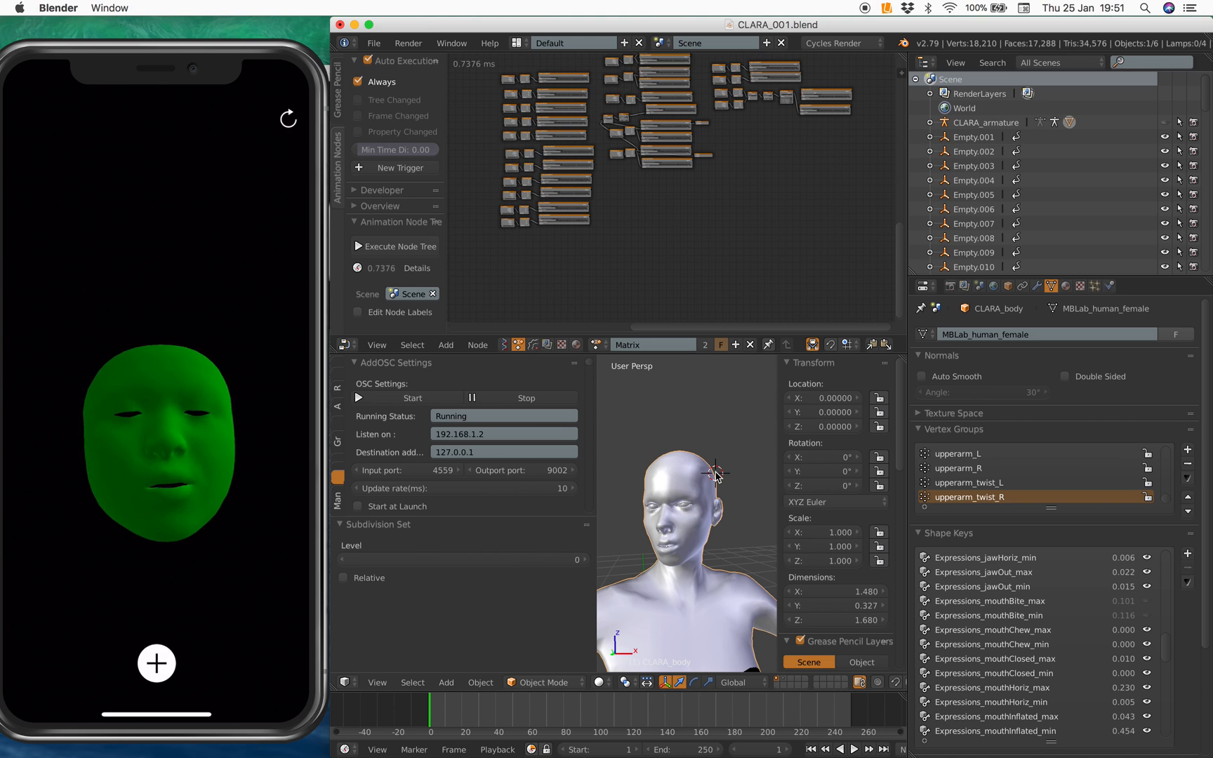
{"action": "key", "text": "ctrl+Up"}
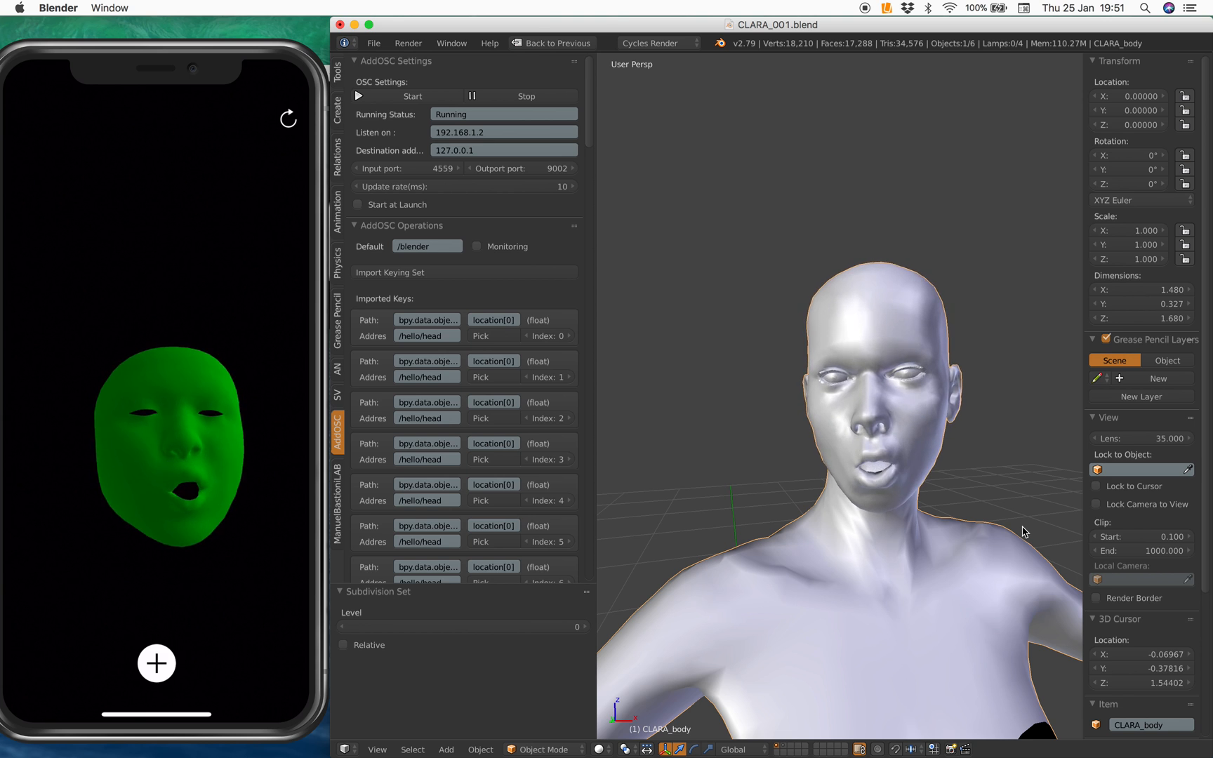
{"action": "middle_click_drag", "start_coordinate": [1024, 532], "coordinate": [1014, 524], "text": "shift"}
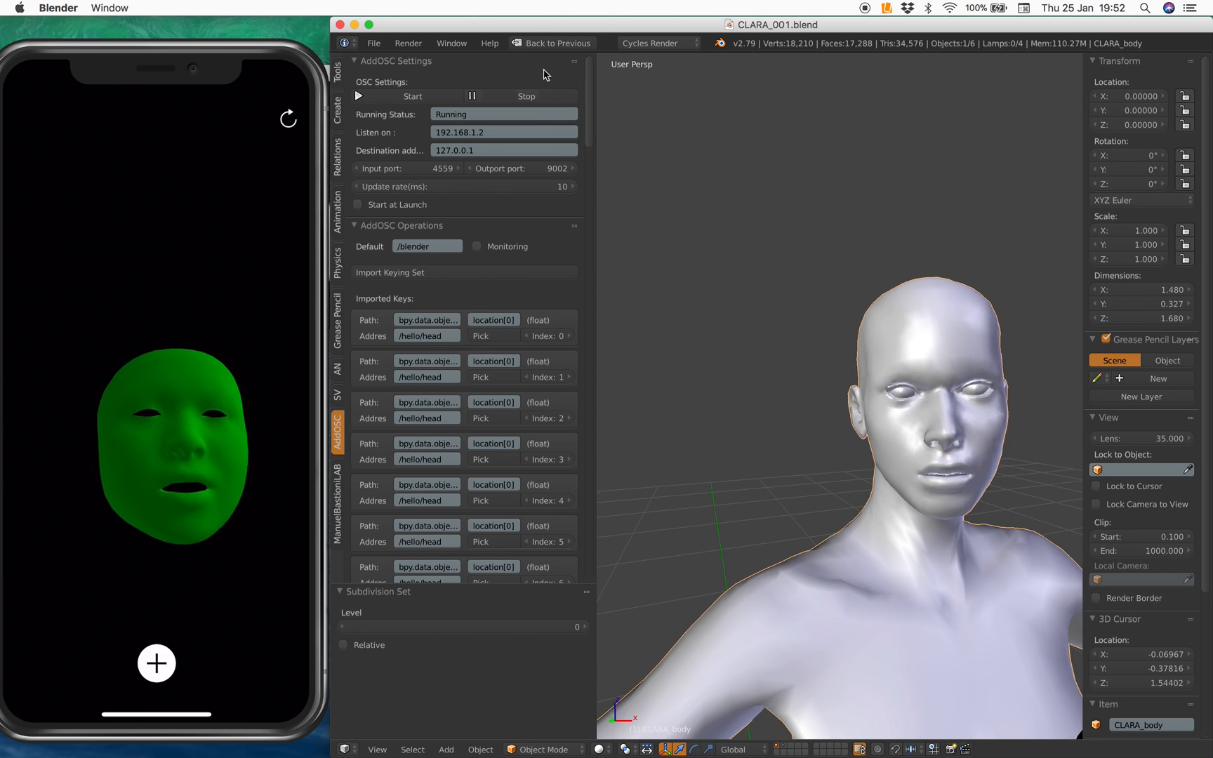
- Back in the full layout, uncheck Auto Execution 'Always' and maximize the node editor
{"action": "left_click", "coordinate": [552, 42]}
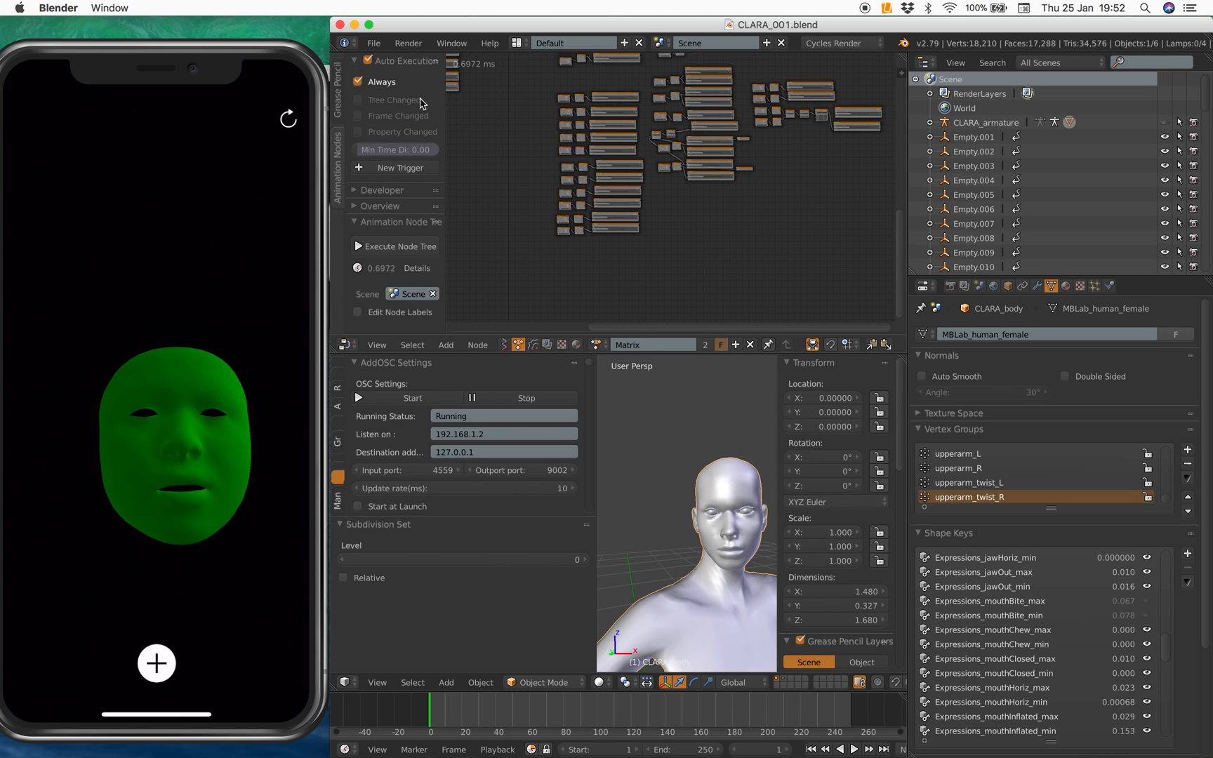
{"action": "left_click", "coordinate": [384, 82]}
{"action": "middle_click_drag", "start_coordinate": [491, 128], "coordinate": [587, 160]}
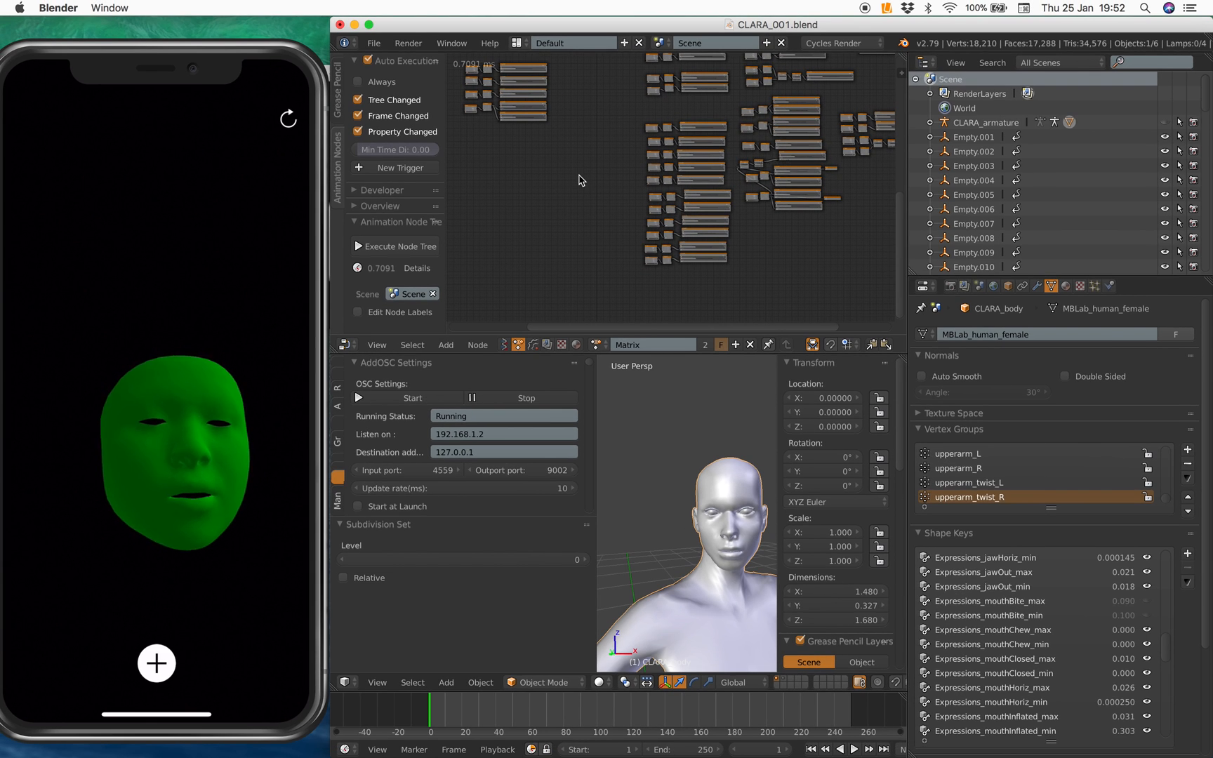
{"action": "key", "text": "ctrl+Up"}
{"action": "scroll", "coordinate": [686, 233], "scroll_direction": "up", "scroll_amount": 3}
{"action": "scroll", "coordinate": [720, 246], "scroll_direction": "up", "scroll_amount": 3}
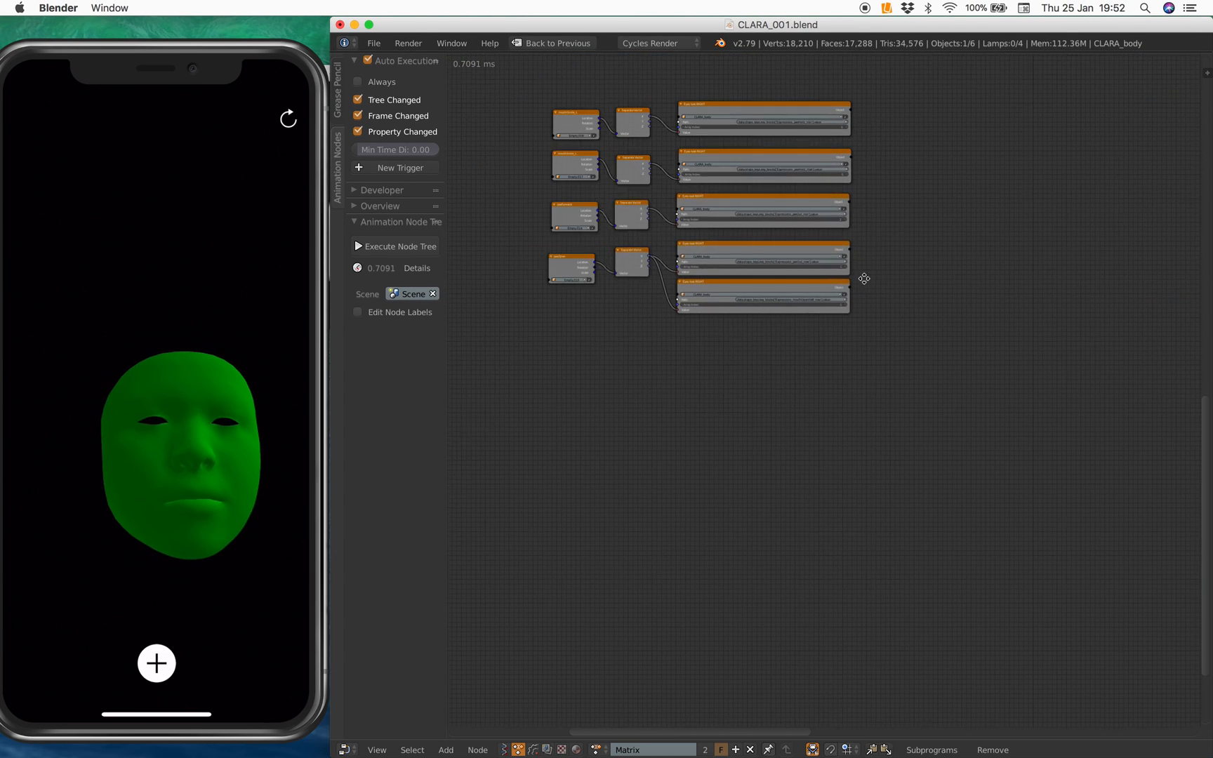
{"action": "scroll", "coordinate": [748, 254], "scroll_direction": "up", "scroll_amount": 2}
- Pan across the node tree past the eyeBlink, eyeWide and eye-closed driver nodes
{"action": "mouse_move", "coordinate": [663, 279]}
{"action": "middle_mouse_down"}
{"action": "mouse_move", "coordinate": [721, 284]}
{"action": "mouse_move", "coordinate": [793, 254]}
{"action": "mouse_move", "coordinate": [906, 326]}
{"action": "middle_mouse_up"}
{"action": "scroll", "coordinate": [853, 285], "scroll_direction": "down", "scroll_amount": 3}
{"action": "scroll", "coordinate": [843, 284], "scroll_direction": "down", "scroll_amount": 2}
{"action": "mouse_move", "coordinate": [843, 285]}
{"action": "middle_mouse_down"}
{"action": "mouse_move", "coordinate": [718, 278]}
{"action": "mouse_move", "coordinate": [588, 208]}
{"action": "mouse_move", "coordinate": [531, 139]}
{"action": "middle_mouse_up"}
{"action": "scroll", "coordinate": [717, 276], "scroll_direction": "up", "scroll_amount": 3}
{"action": "scroll", "coordinate": [664, 265], "scroll_direction": "up", "scroll_amount": 3}
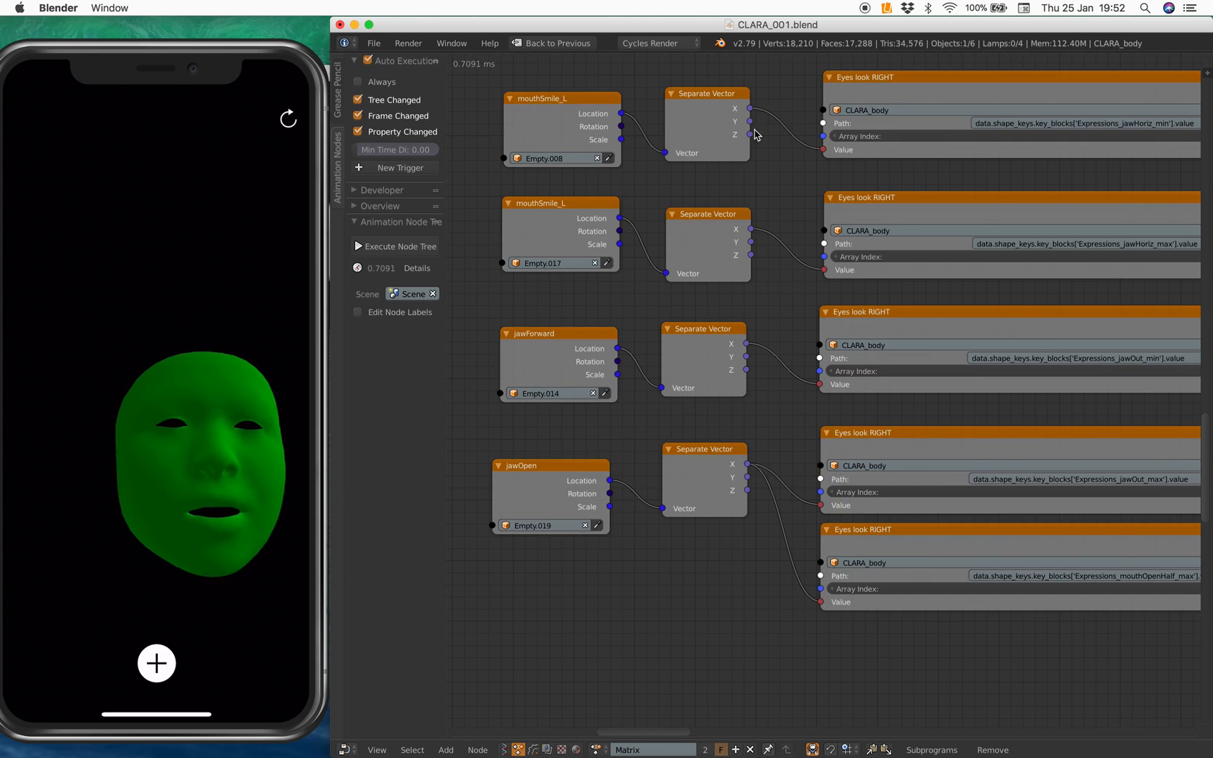
{"action": "mouse_move", "coordinate": [754, 137]}
{"action": "middle_mouse_down", "text": "shift"}
{"action": "mouse_move", "coordinate": [623, 262]}
{"action": "mouse_move", "coordinate": [530, 247]}
{"action": "mouse_move", "coordinate": [589, 303]}
{"action": "middle_mouse_up", "text": "shift"}
{"action": "scroll", "coordinate": [720, 171], "scroll_direction": "down", "scroll_amount": 3}
{"action": "scroll", "coordinate": [532, 266], "scroll_direction": "up", "scroll_amount": 2}
{"action": "scroll", "coordinate": [801, 264], "scroll_direction": "up", "scroll_amount": 1}
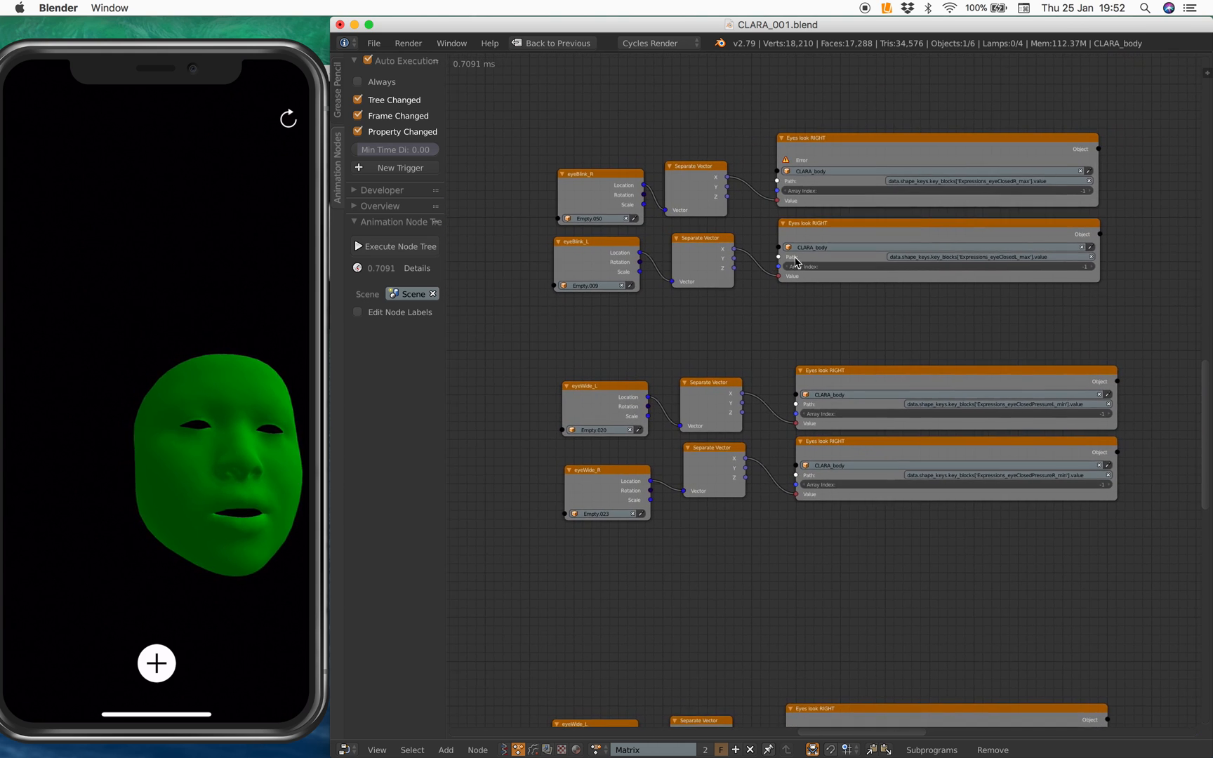
{"action": "scroll", "coordinate": [801, 263], "scroll_direction": "up", "scroll_amount": 2}
{"action": "scroll", "coordinate": [888, 234], "scroll_direction": "up", "scroll_amount": 1}
{"action": "scroll", "coordinate": [948, 256], "scroll_direction": "up", "scroll_amount": 1}
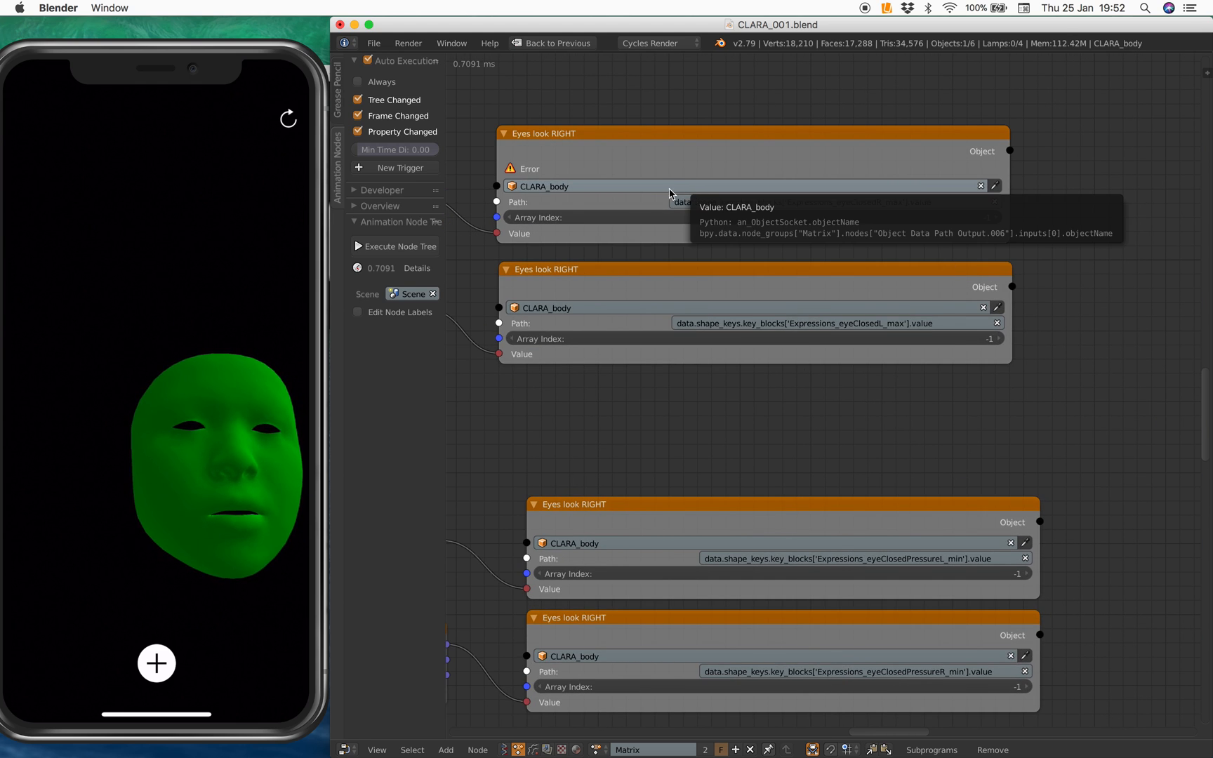
{"action": "middle_click_drag", "start_coordinate": [653, 112], "coordinate": [672, 128]}
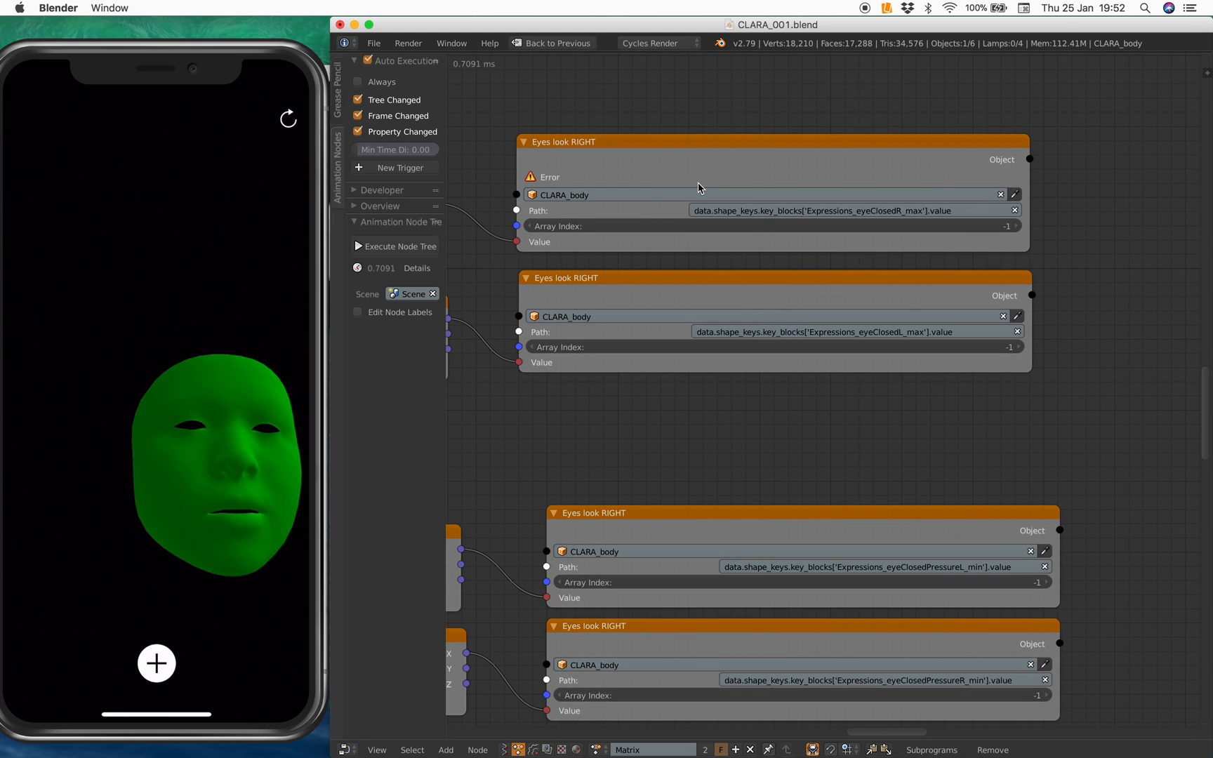
{"action": "scroll", "coordinate": [726, 249], "scroll_direction": "up", "scroll_amount": 2}
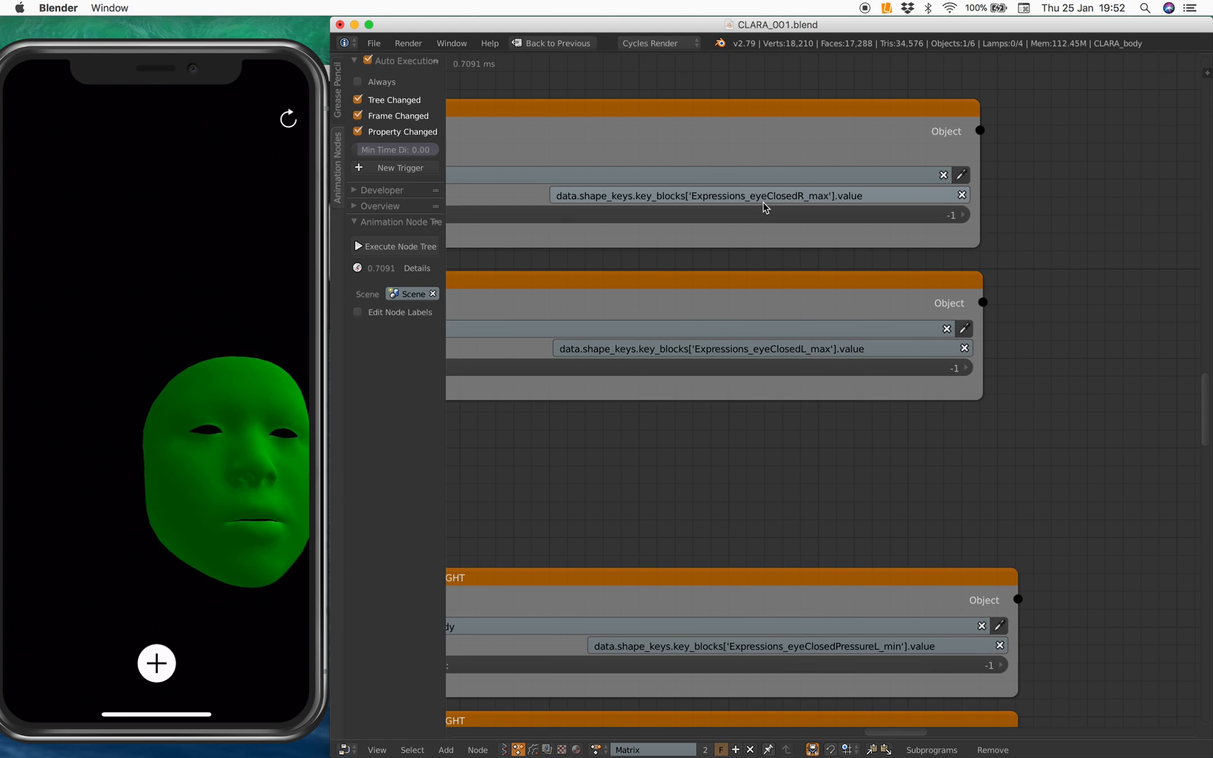
{"action": "scroll", "coordinate": [850, 234], "scroll_direction": "down", "scroll_amount": 5}
{"action": "scroll", "coordinate": [815, 241], "scroll_direction": "down", "scroll_amount": 3}
{"action": "scroll", "coordinate": [777, 247], "scroll_direction": "down", "scroll_amount": 2}
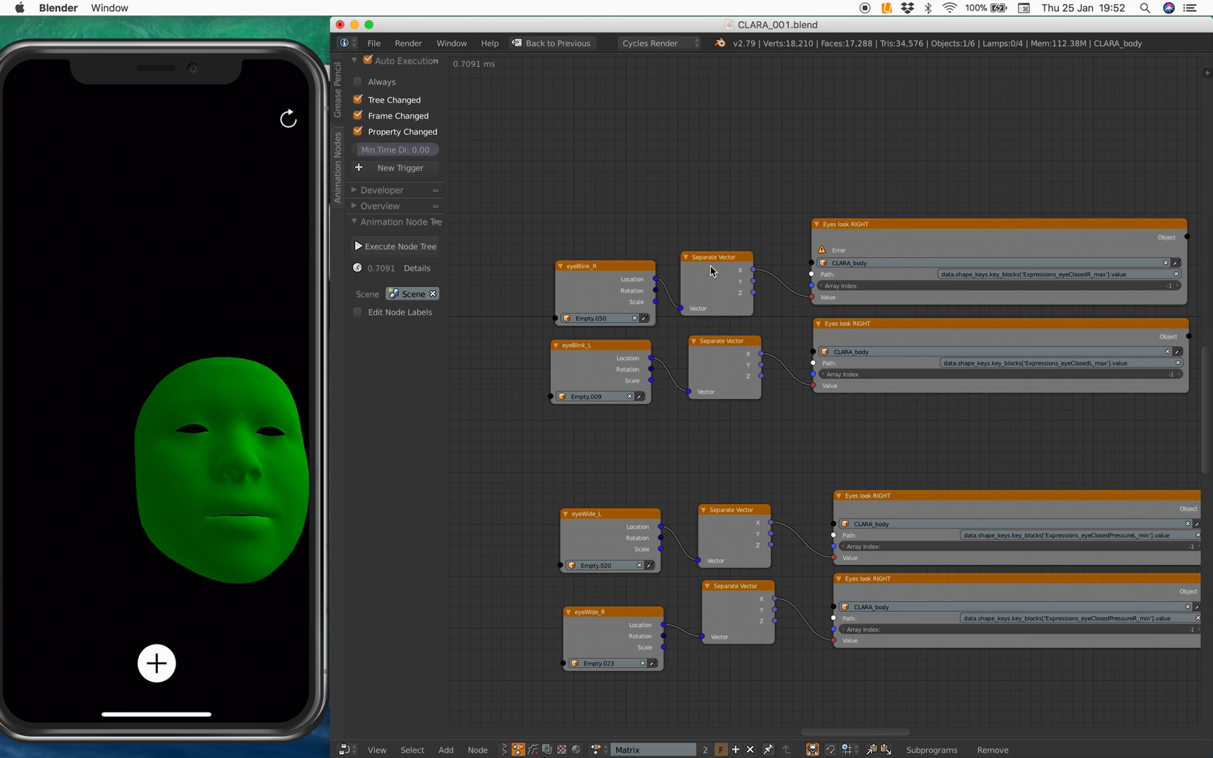
{"action": "scroll", "coordinate": [598, 268], "scroll_direction": "up", "scroll_amount": 2}
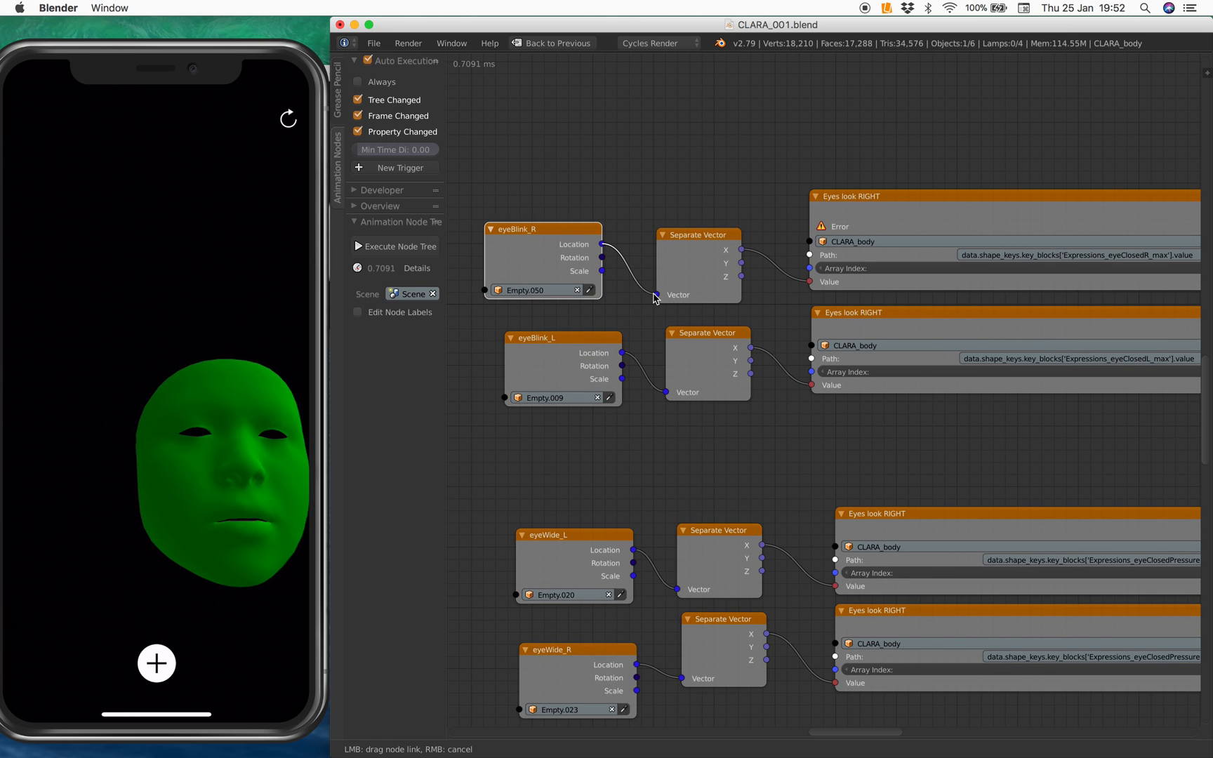
- Reconnect the Separate Vector output to the top Eyes look RIGHT node's Value input and return to the full layout
{"action": "left_click", "coordinate": [805, 287]}
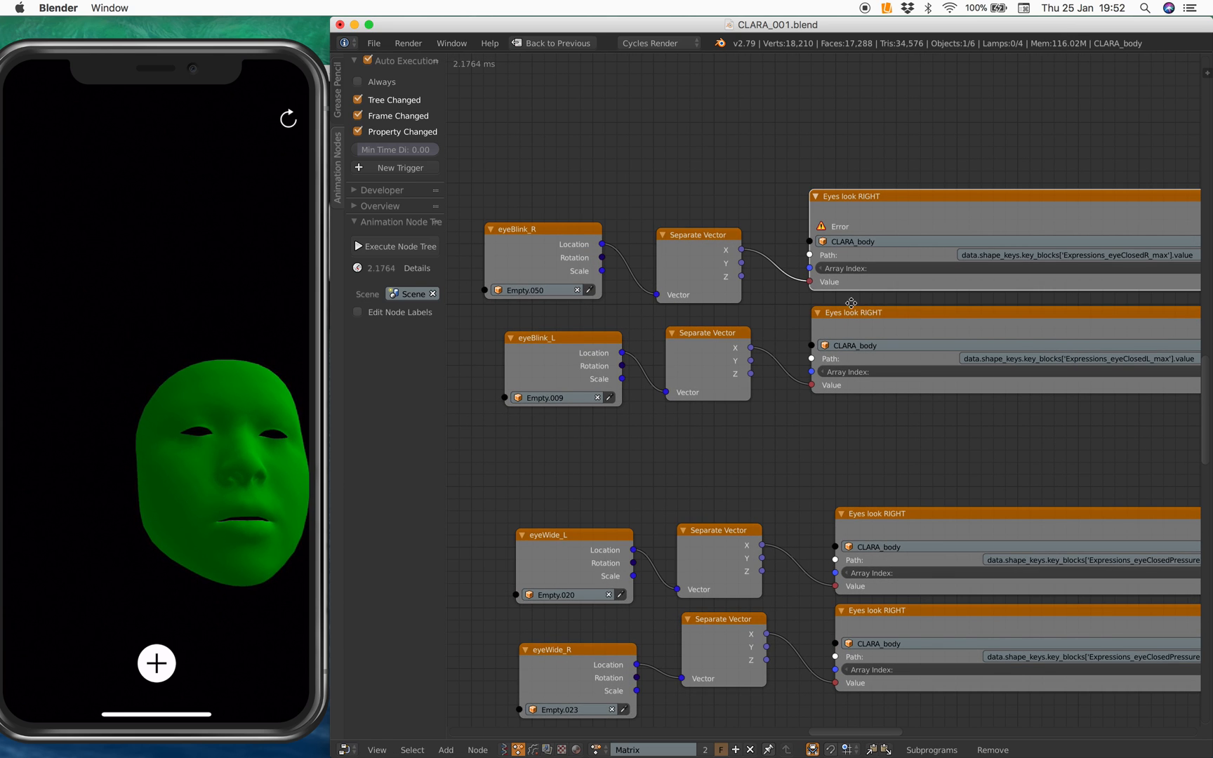
{"action": "middle_click_drag", "start_coordinate": [806, 299], "coordinate": [758, 298]}
{"action": "scroll", "coordinate": [865, 294], "scroll_direction": "up", "scroll_amount": 2}
{"action": "middle_click_drag", "start_coordinate": [865, 293], "coordinate": [801, 302]}
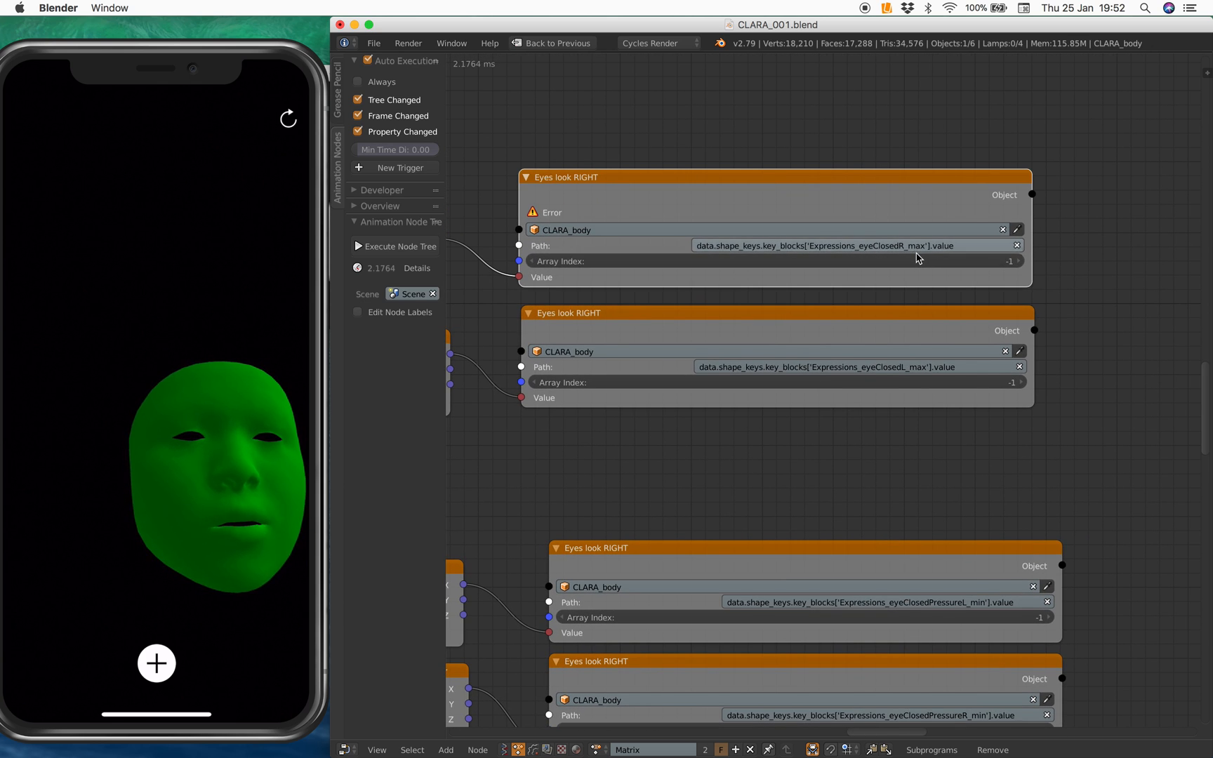
{"action": "key", "text": "Home"}
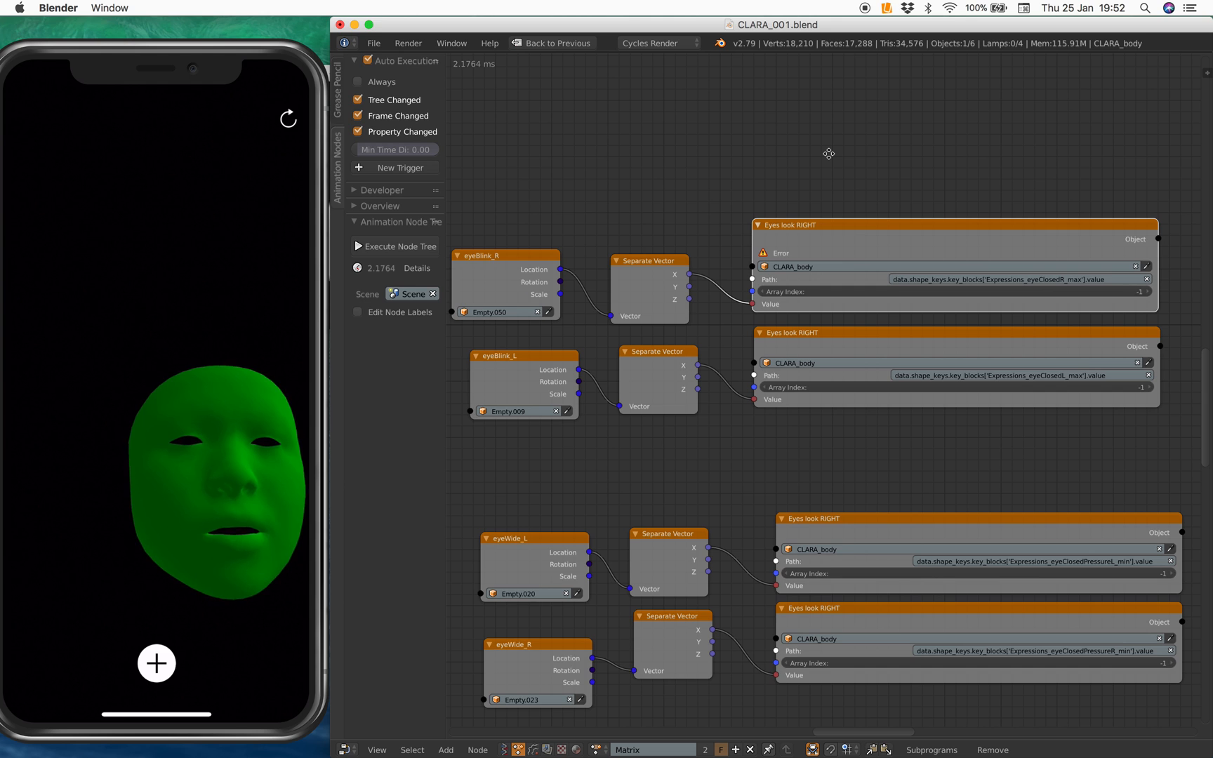
{"action": "scroll", "coordinate": [830, 154], "scroll_direction": "up", "scroll_amount": 3}
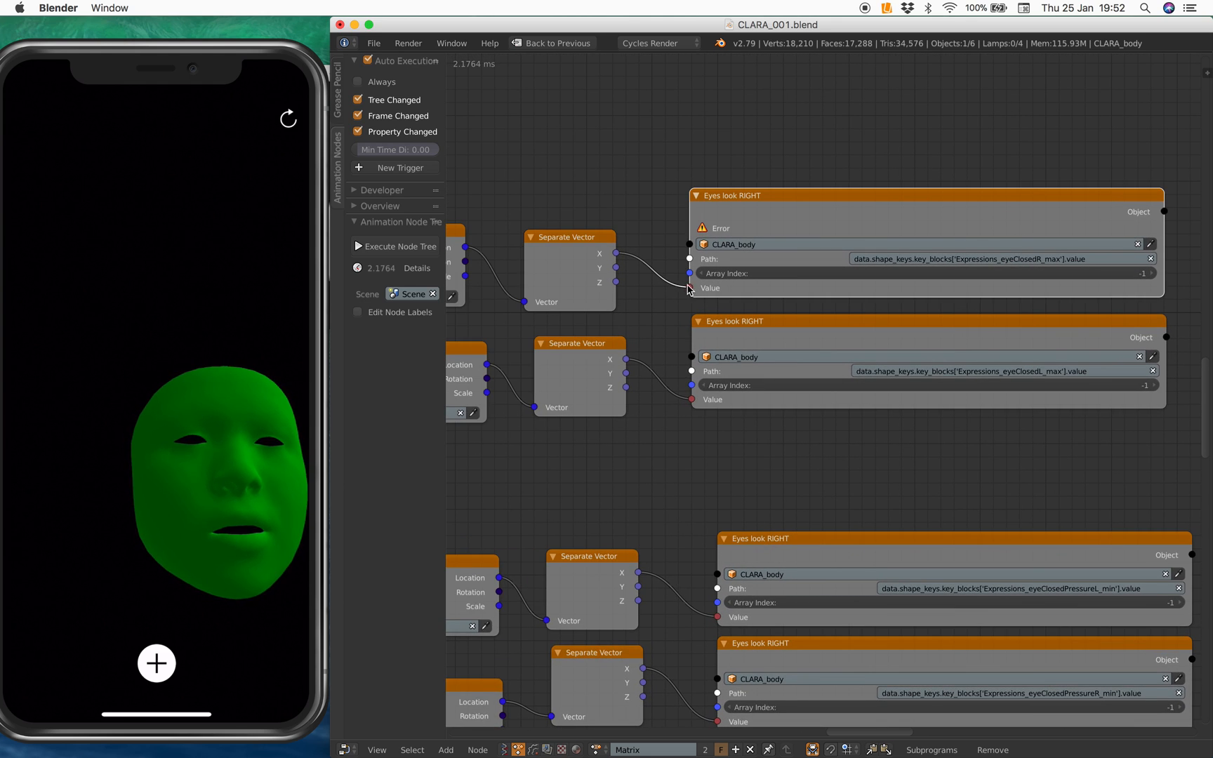
{"action": "left_click_drag", "start_coordinate": [688, 288], "coordinate": [691, 287]}
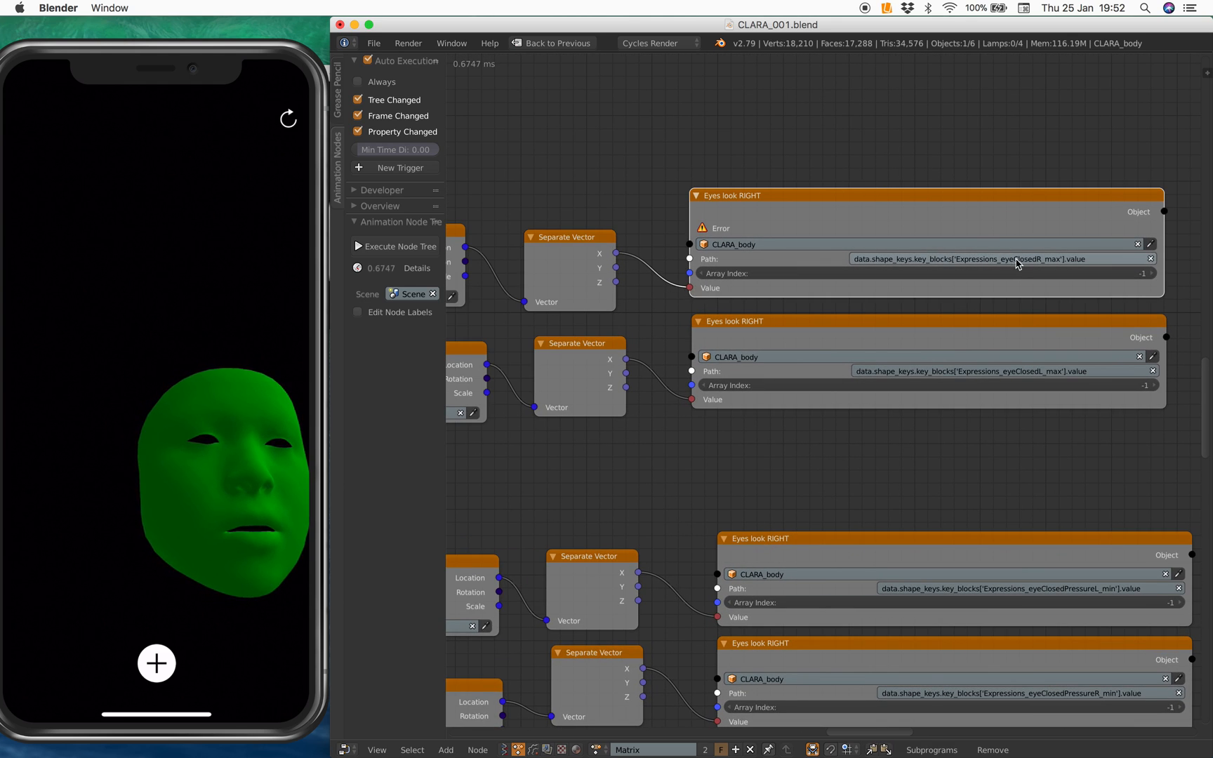
{"action": "left_click", "coordinate": [559, 42]}
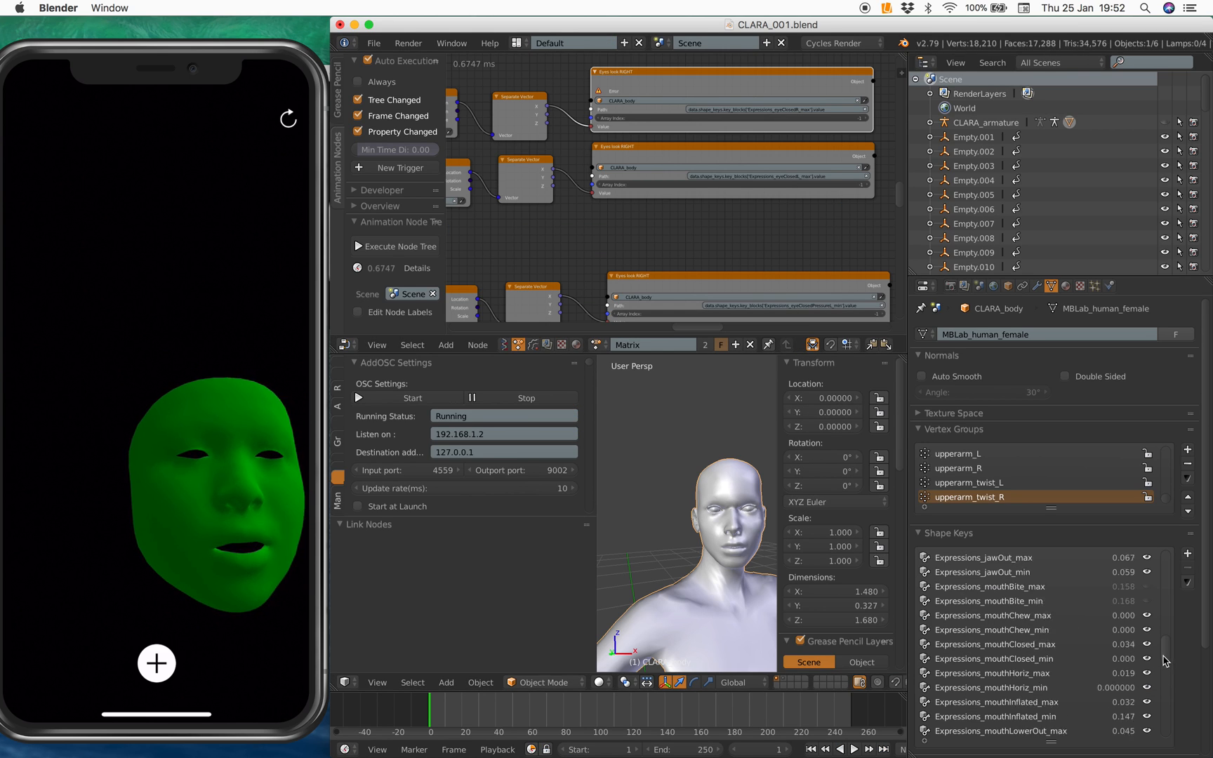
{"action": "scroll", "coordinate": [1044, 636], "scroll_direction": "down", "scroll_amount": 10}
{"action": "left_click_drag", "start_coordinate": [1168, 725], "coordinate": [1162, 626]}
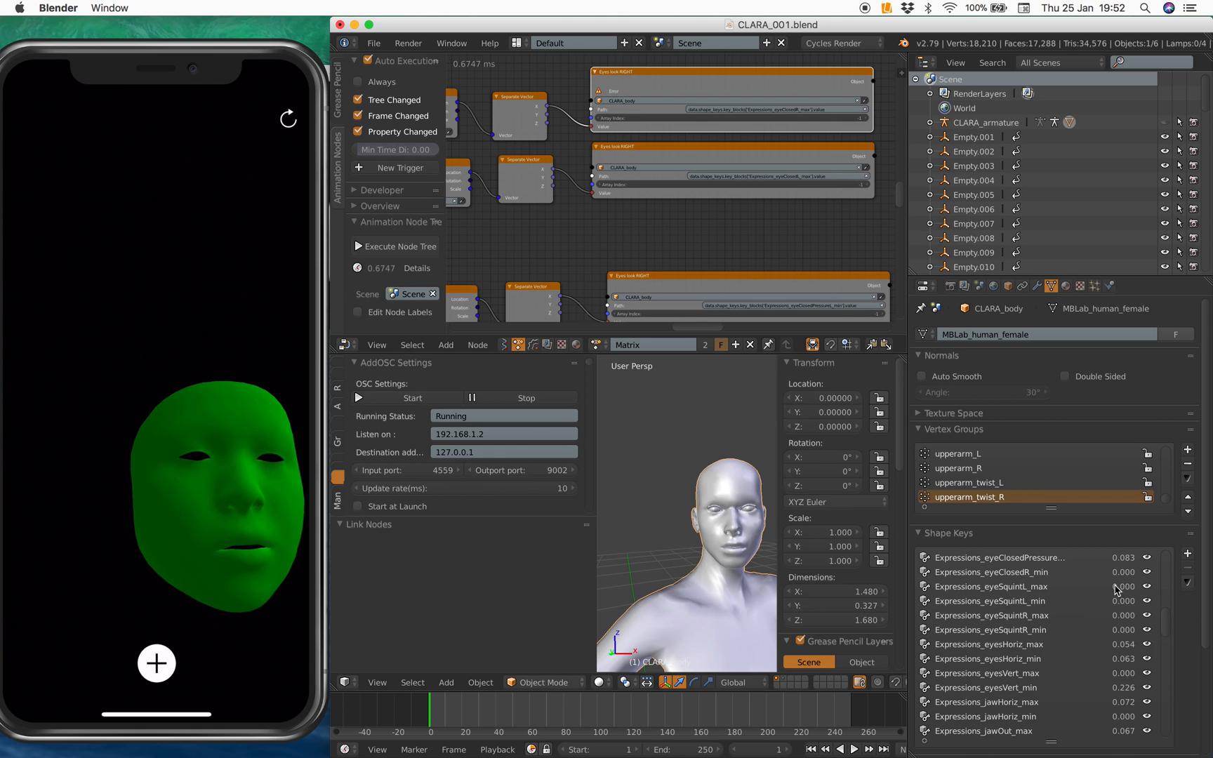
{"action": "scroll", "coordinate": [1060, 570], "scroll_direction": "up", "scroll_amount": 2}
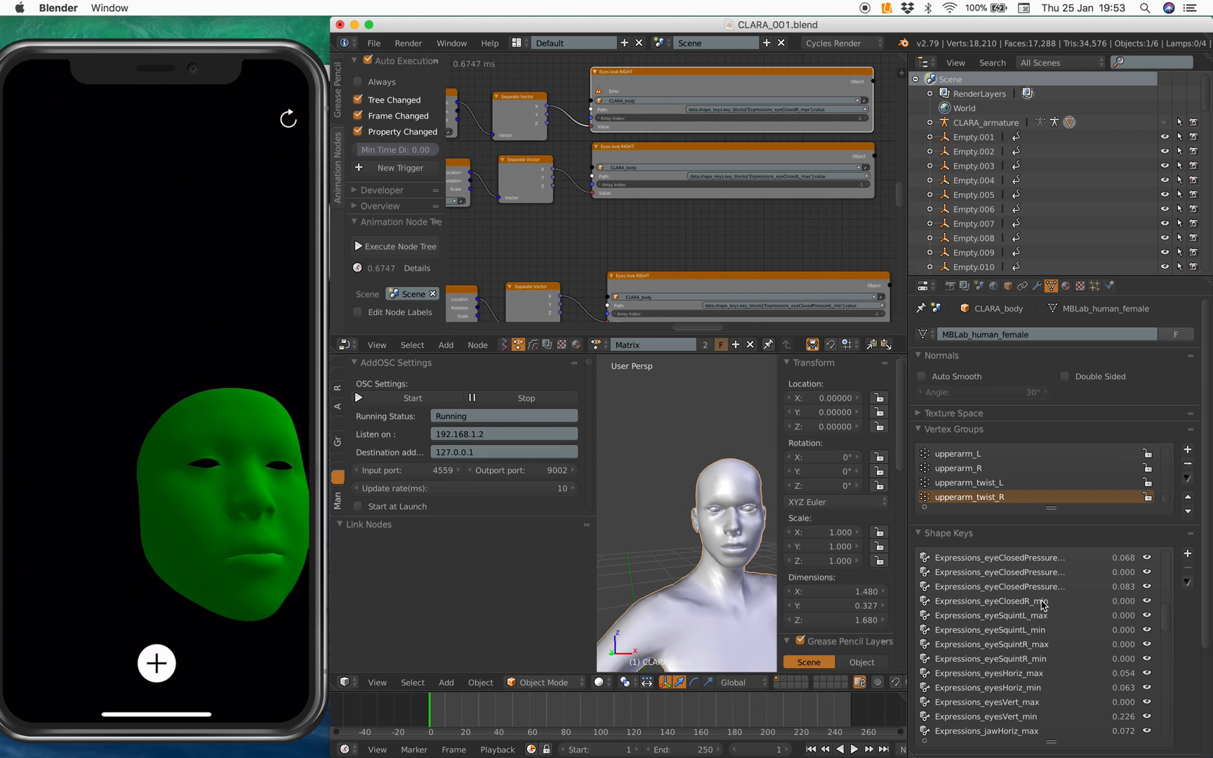
{"action": "scroll", "coordinate": [730, 281], "scroll_direction": "up", "scroll_amount": 2}
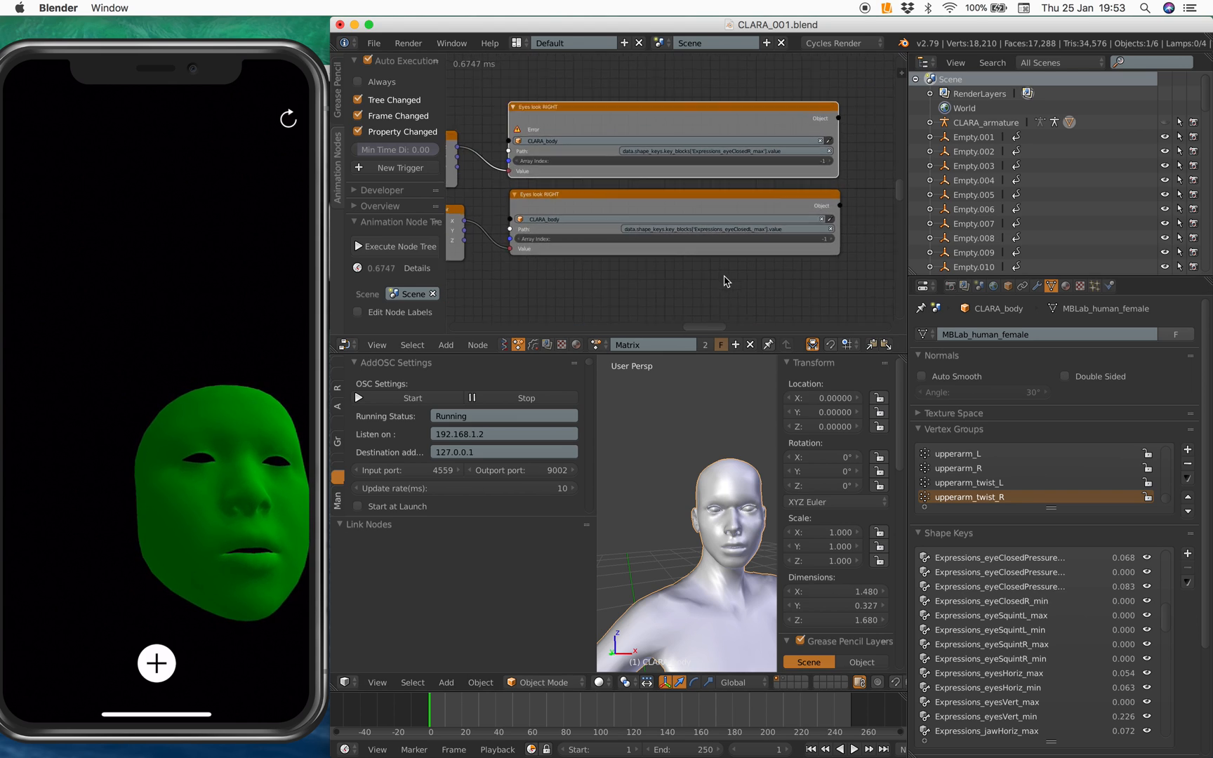
{"action": "scroll", "coordinate": [730, 280], "scroll_direction": "up", "scroll_amount": 2}
{"action": "scroll", "coordinate": [1093, 626], "scroll_direction": "up", "scroll_amount": 2}
{"action": "scroll", "coordinate": [1093, 626], "scroll_direction": "up", "scroll_amount": 2}
{"action": "scroll", "coordinate": [1092, 626], "scroll_direction": "up", "scroll_amount": 1}
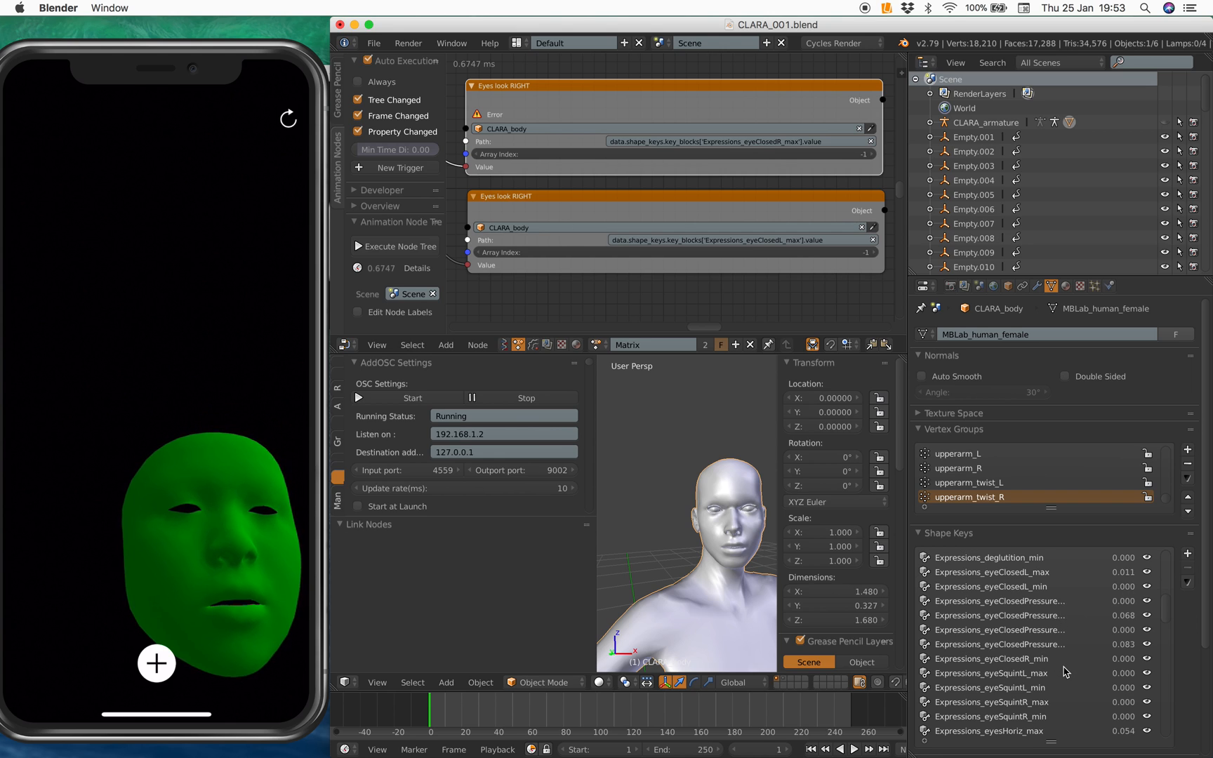
{"action": "scroll", "coordinate": [1063, 669], "scroll_direction": "down", "scroll_amount": 1}
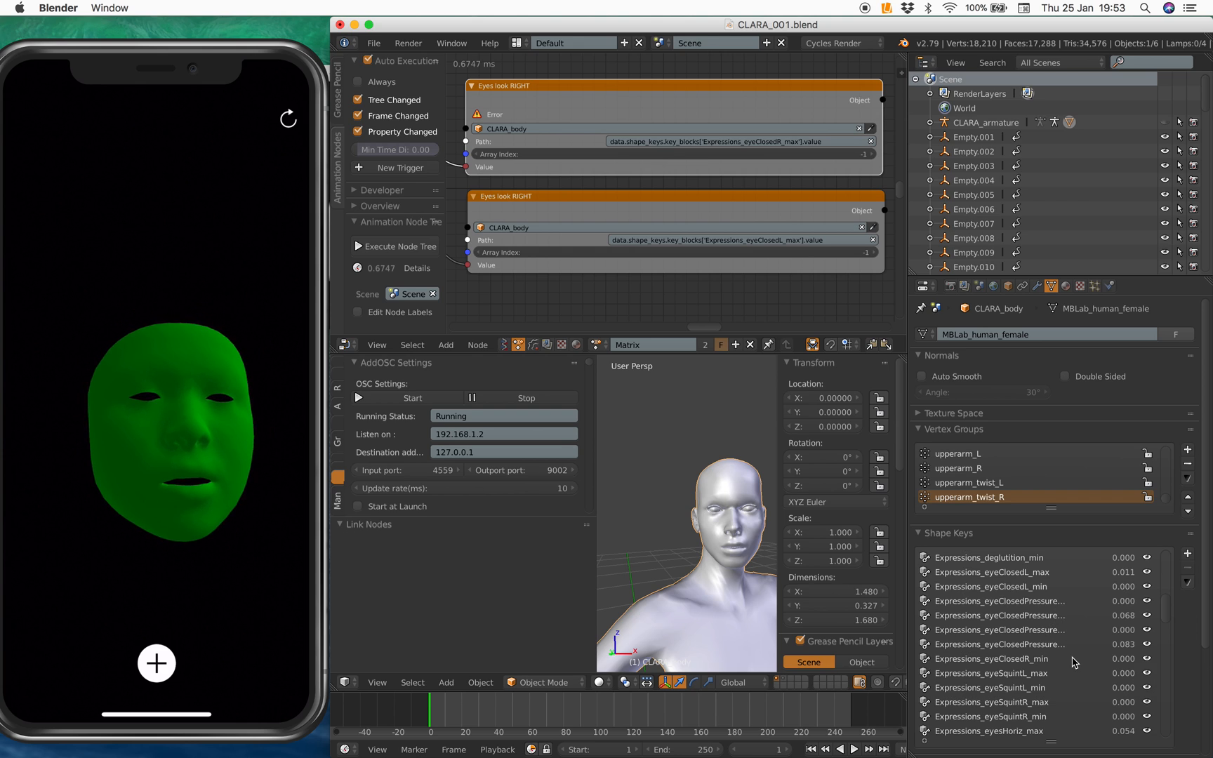
{"action": "scroll", "coordinate": [1072, 671], "scroll_direction": "down", "scroll_amount": 2}
{"action": "scroll", "coordinate": [1071, 670], "scroll_direction": "down", "scroll_amount": 2}
{"action": "scroll", "coordinate": [1069, 675], "scroll_direction": "down", "scroll_amount": 2}
{"action": "scroll", "coordinate": [1070, 673], "scroll_direction": "down", "scroll_amount": 2}
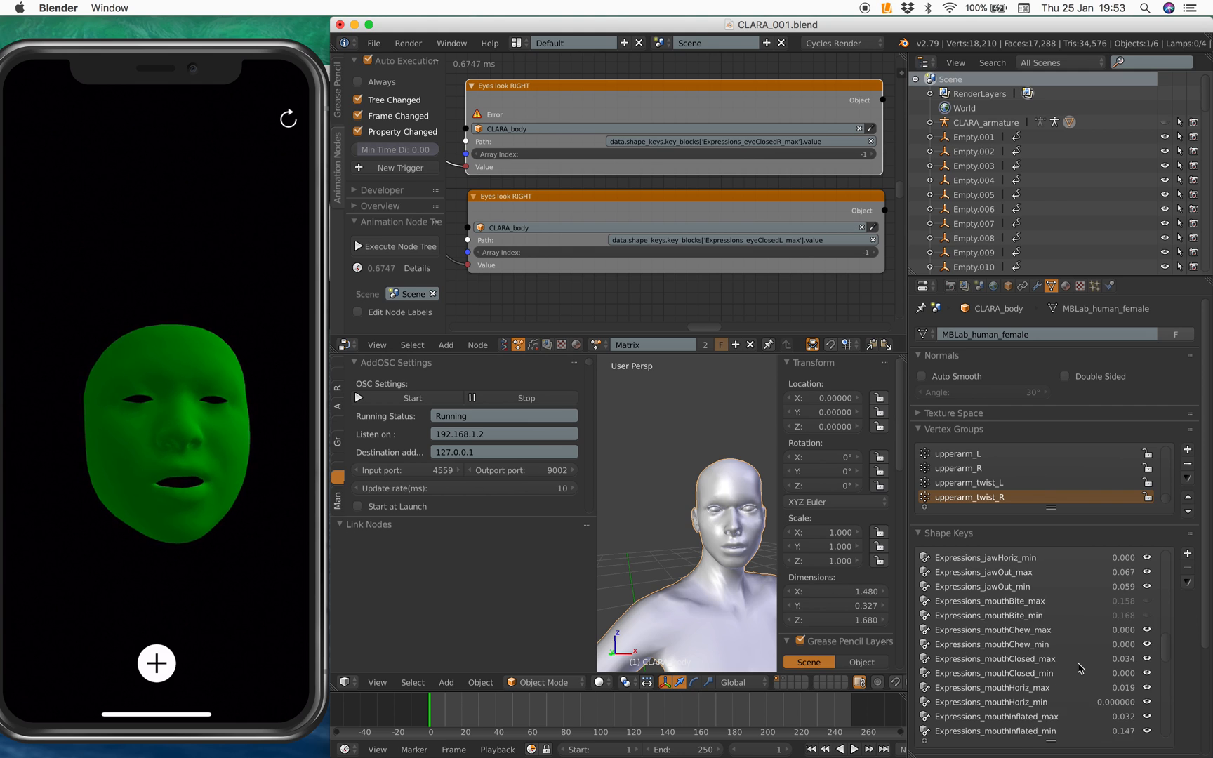
{"action": "scroll", "coordinate": [1078, 667], "scroll_direction": "down", "scroll_amount": 3}
{"action": "scroll", "coordinate": [1079, 667], "scroll_direction": "up", "scroll_amount": 2}
{"action": "scroll", "coordinate": [1079, 667], "scroll_direction": "up", "scroll_amount": 2}
{"action": "scroll", "coordinate": [1079, 668], "scroll_direction": "up", "scroll_amount": 2}
{"action": "scroll", "coordinate": [1080, 663], "scroll_direction": "up", "scroll_amount": 2}
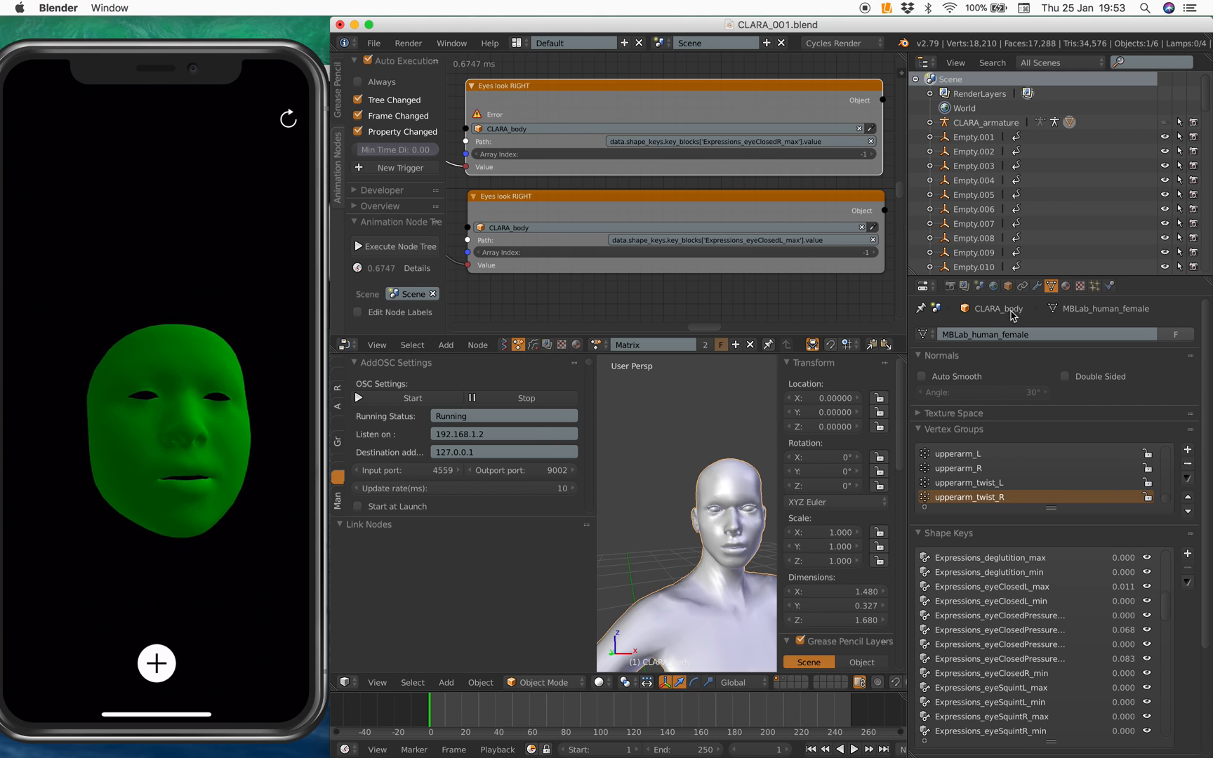
{"action": "scroll", "coordinate": [1016, 304], "scroll_direction": "down", "scroll_amount": 1}
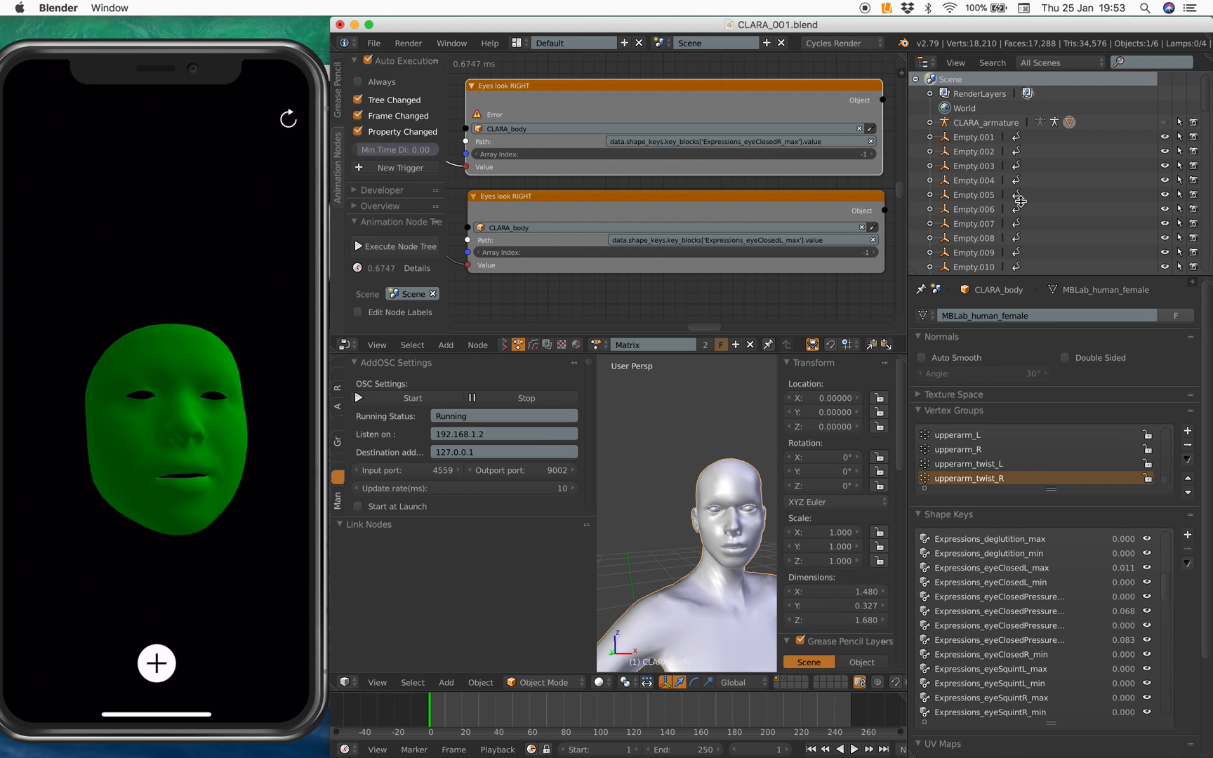
{"action": "scroll", "coordinate": [1040, 551], "scroll_direction": "up", "scroll_amount": 3}
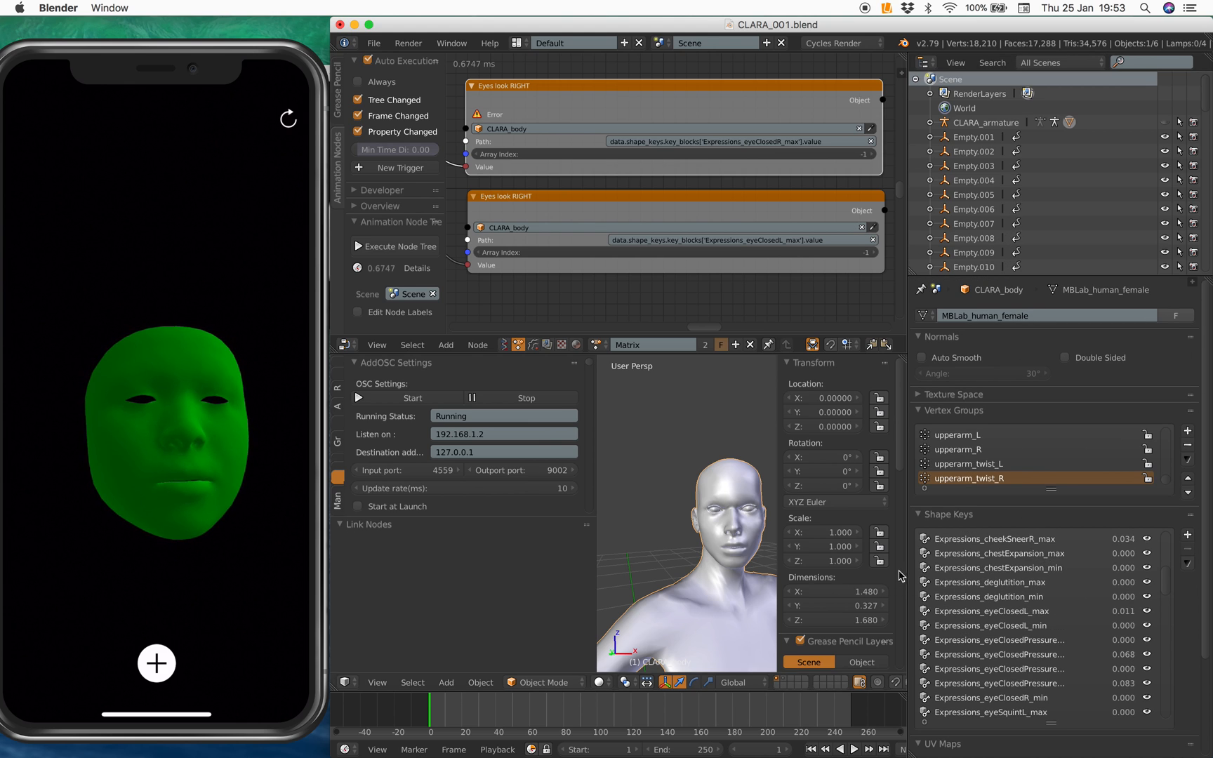
{"action": "left_click_drag", "start_coordinate": [906, 565], "coordinate": [842, 566]}
{"action": "scroll", "coordinate": [990, 618], "scroll_direction": "down", "scroll_amount": 2}
{"action": "scroll", "coordinate": [994, 622], "scroll_direction": "down", "scroll_amount": 3}
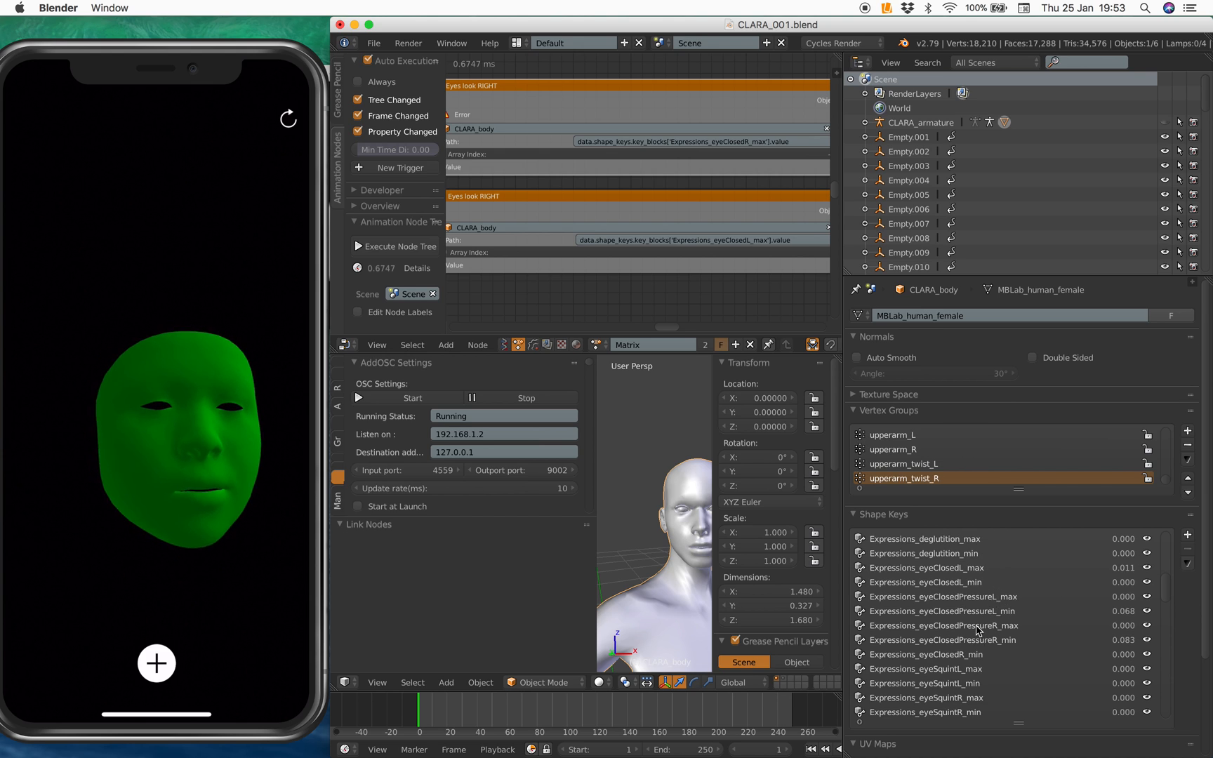
{"action": "scroll", "coordinate": [1020, 610], "scroll_direction": "down", "scroll_amount": 3}
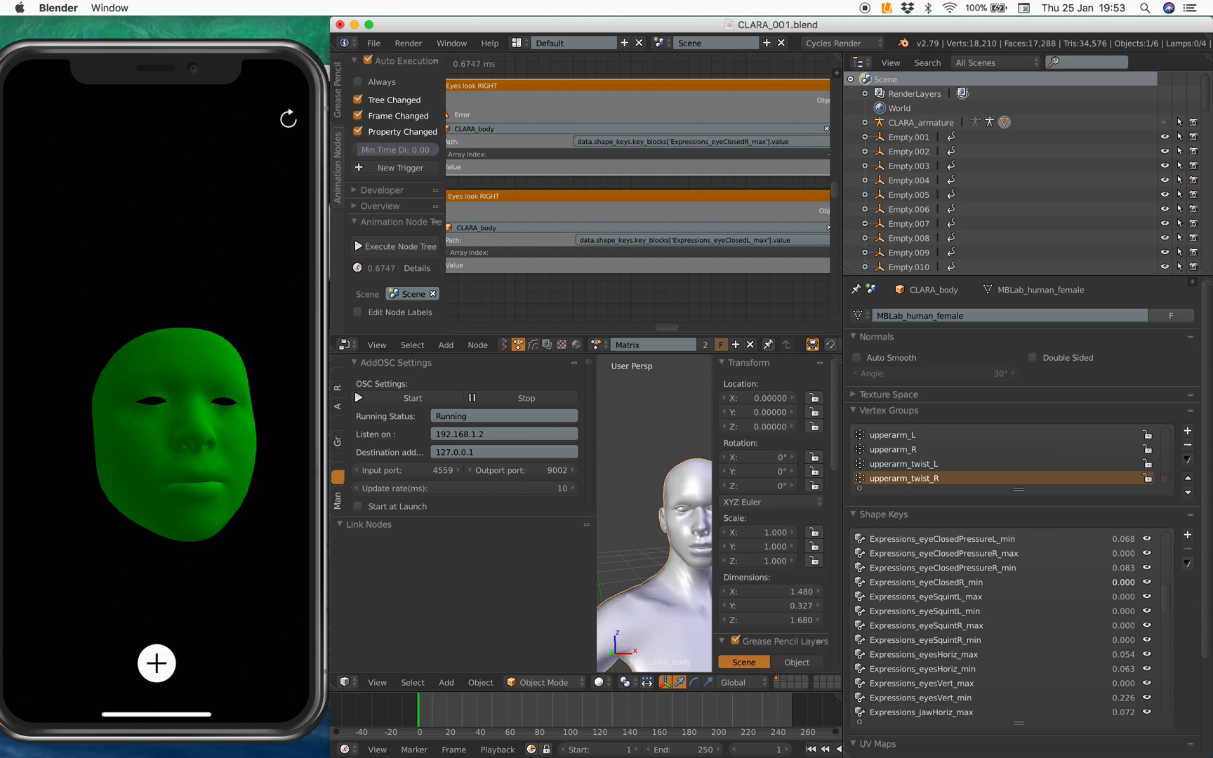
{"action": "scroll", "coordinate": [1008, 604], "scroll_direction": "up", "scroll_amount": 3}
{"action": "scroll", "coordinate": [1010, 605], "scroll_direction": "up", "scroll_amount": 3}
{"action": "scroll", "coordinate": [1013, 603], "scroll_direction": "up", "scroll_amount": 3}
{"action": "scroll", "coordinate": [1015, 604], "scroll_direction": "up", "scroll_amount": 2}
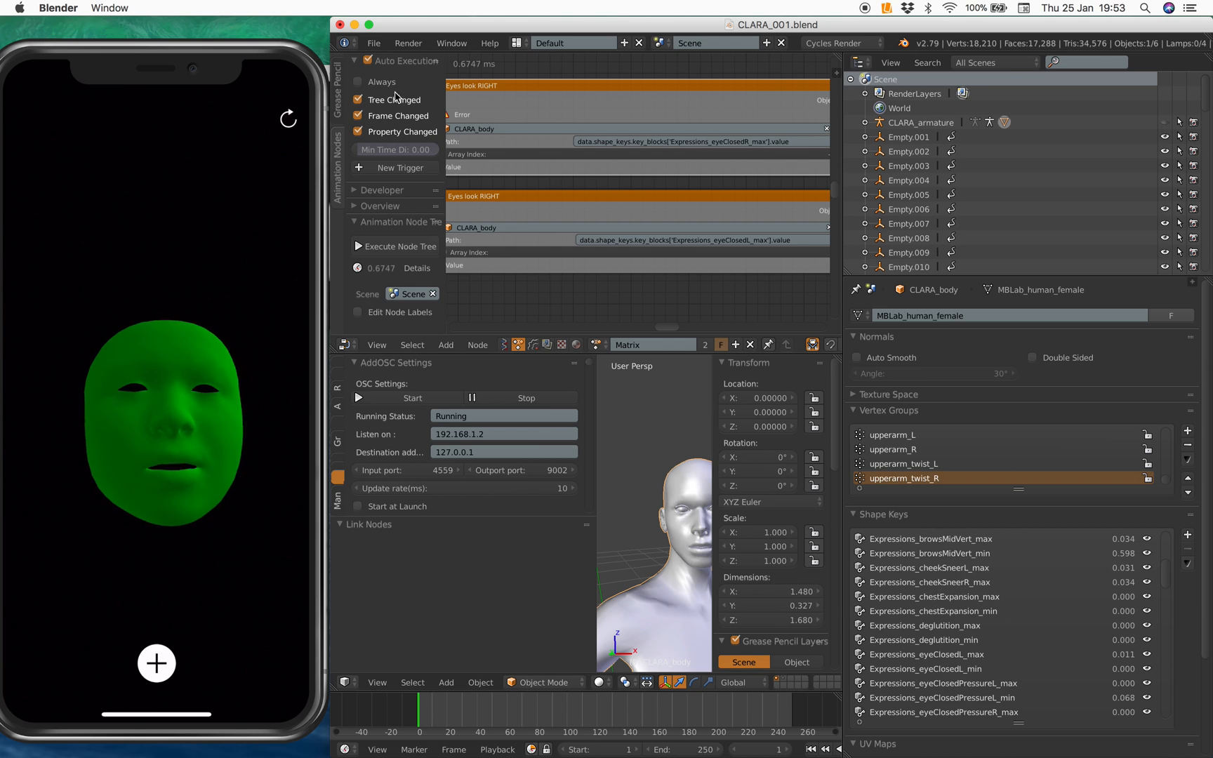
- Maximize the 3D view on Clara's head with everything deselected to watch live face tracking
{"action": "key", "text": "ctrl+Up"}
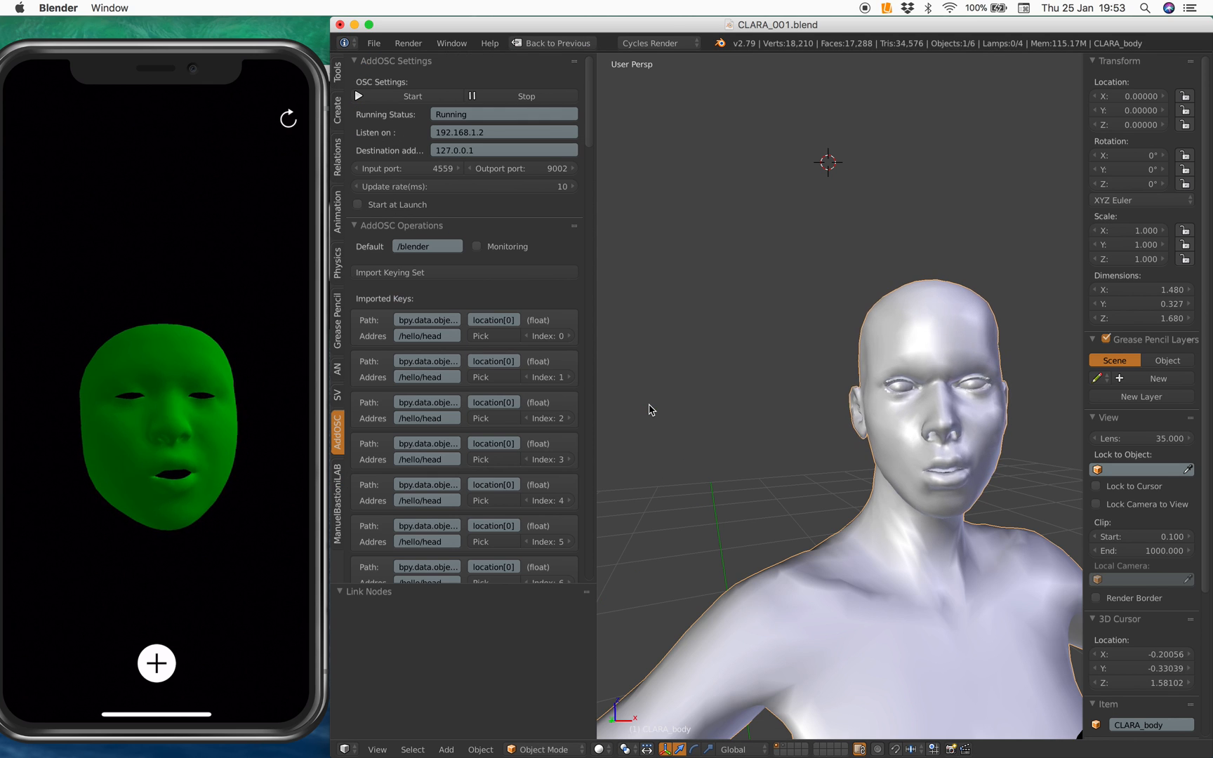
{"action": "scroll", "coordinate": [730, 417], "scroll_direction": "up", "scroll_amount": 3}
{"action": "key", "text": "KP_4"}
{"action": "key", "text": "KP_4"}
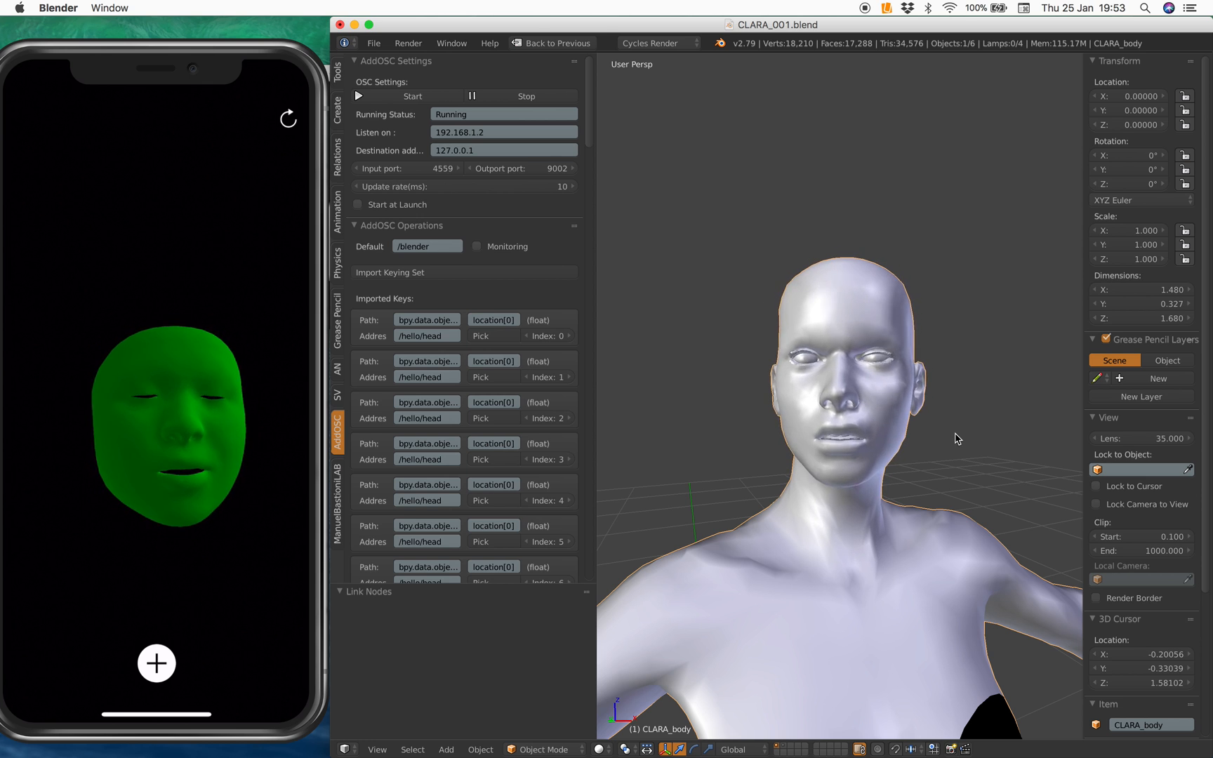
{"action": "scroll", "coordinate": [944, 439], "scroll_direction": "up", "scroll_amount": 2}
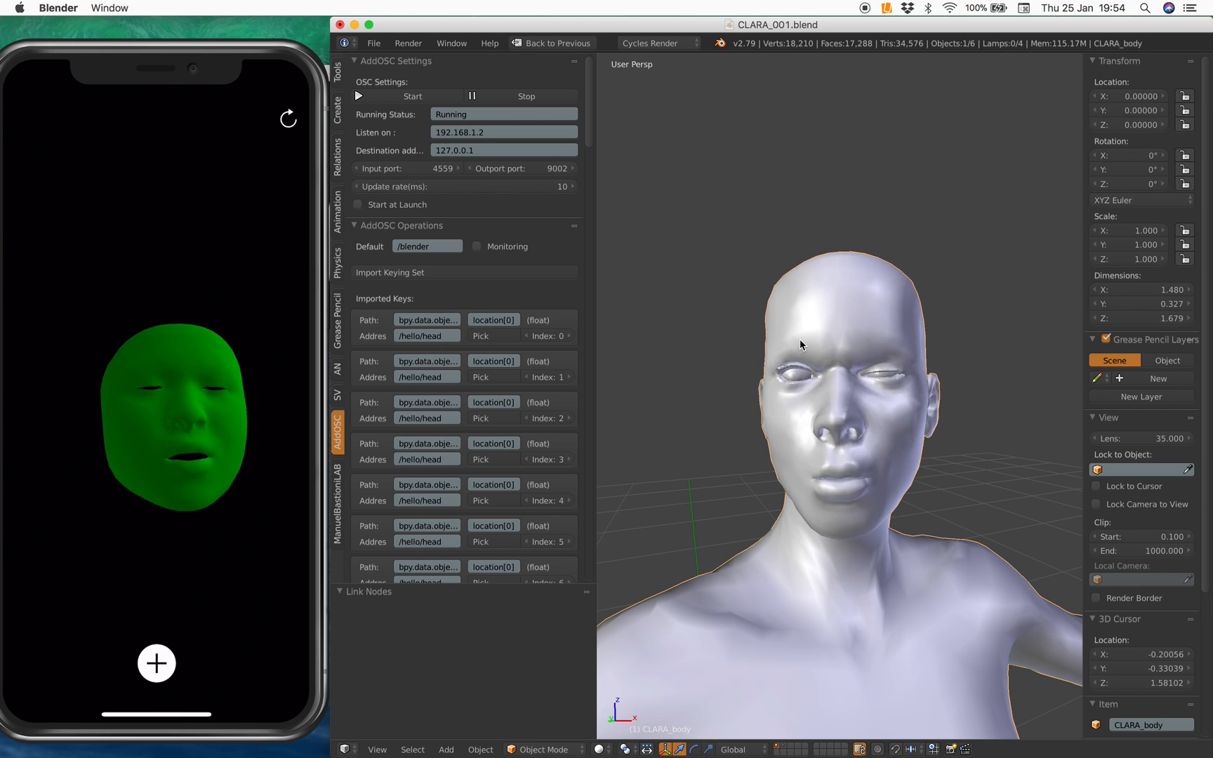
{"action": "left_click", "coordinate": [939, 312]}
{"action": "key", "text": "a"}
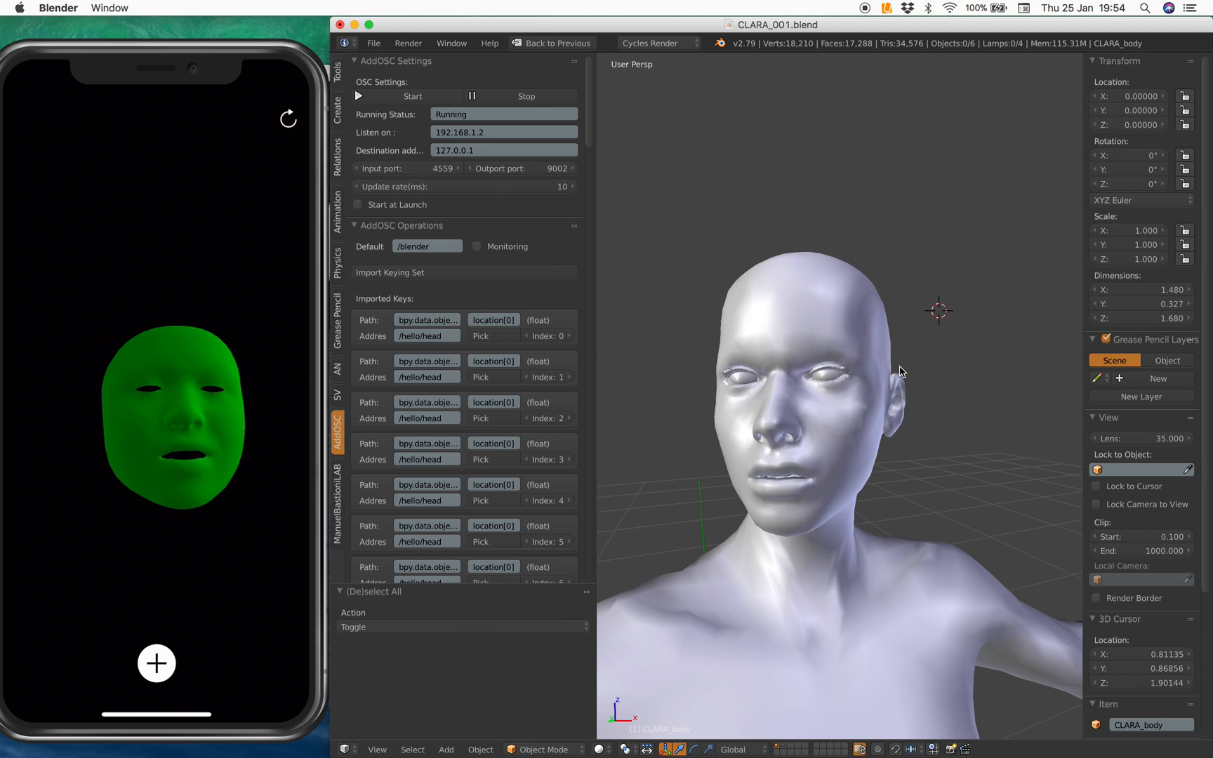
{"action": "scroll", "coordinate": [930, 429], "scroll_direction": "down", "scroll_amount": 2}
{"action": "scroll", "coordinate": [925, 429], "scroll_direction": "down", "scroll_amount": 1}
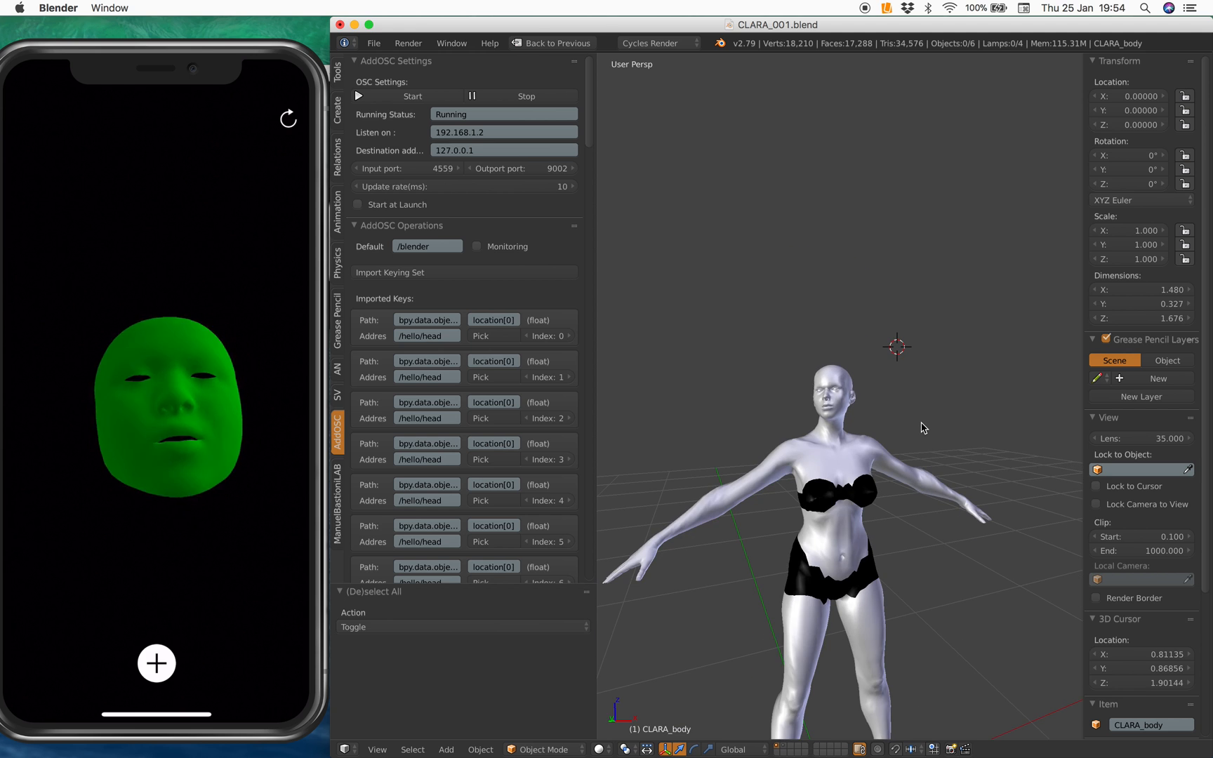
{"action": "scroll", "coordinate": [924, 429], "scroll_direction": "up", "scroll_amount": 2}
{"action": "scroll", "coordinate": [925, 428], "scroll_direction": "up", "scroll_amount": 4}
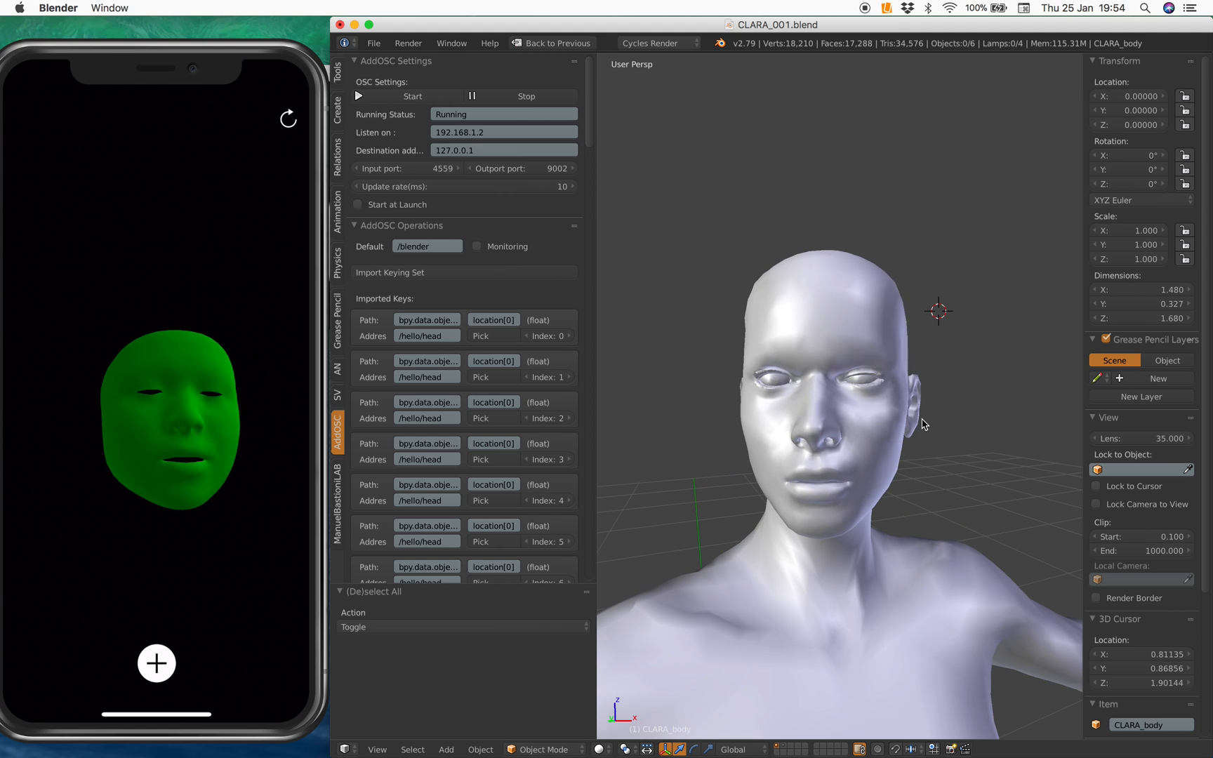